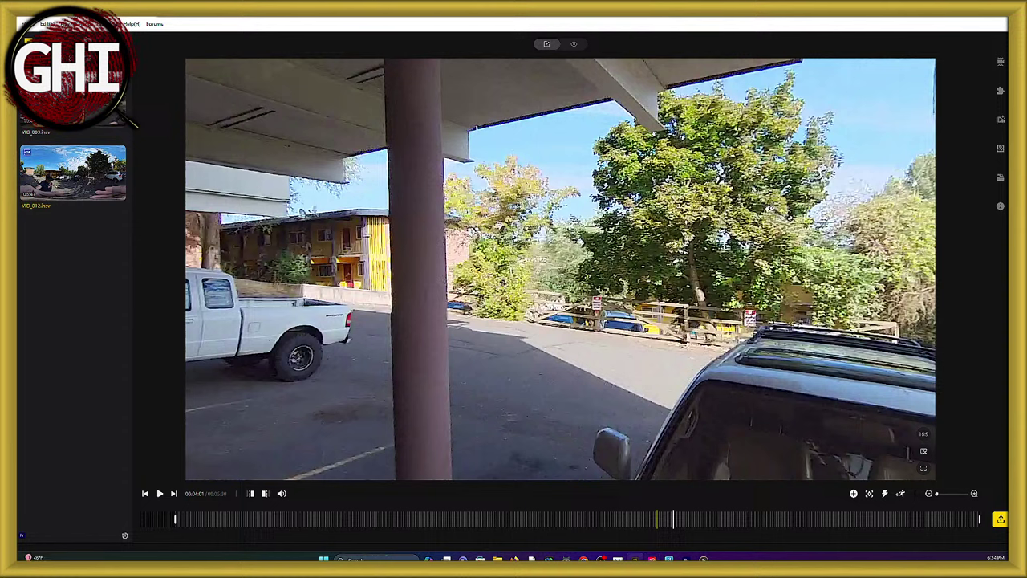
Examine the parking lot in the 360° clip around 03:29 to 03:32, turning the view toward the retaining wall and apartment building.
{"action": "mouse_move", "coordinate": [703, 559]}
{"action": "left_click", "coordinate": [687, 559]}
{"action": "left_click_drag", "start_coordinate": [673, 523], "coordinate": [608, 534]}
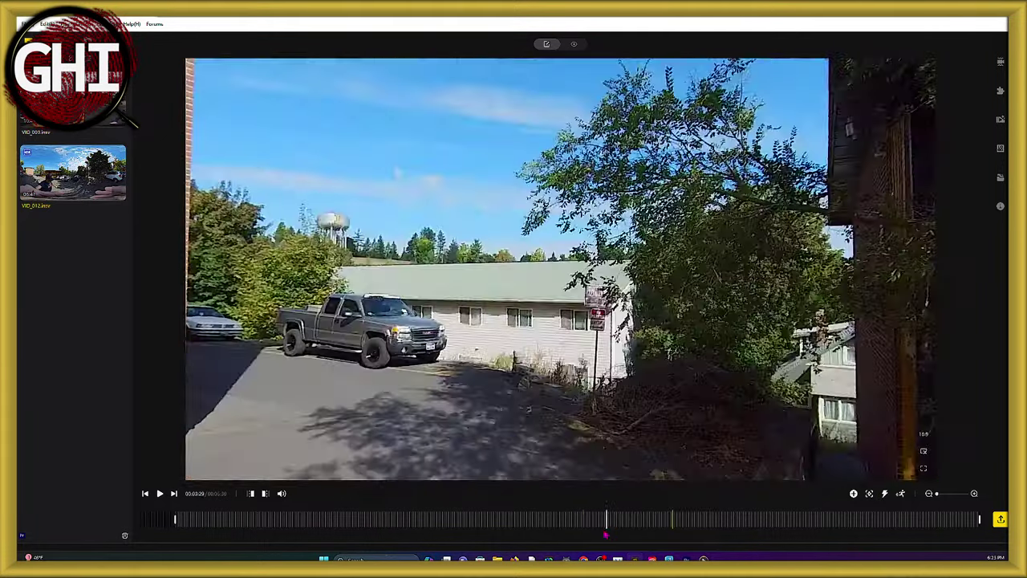
{"action": "left_click_drag", "start_coordinate": [499, 409], "coordinate": [605, 332]}
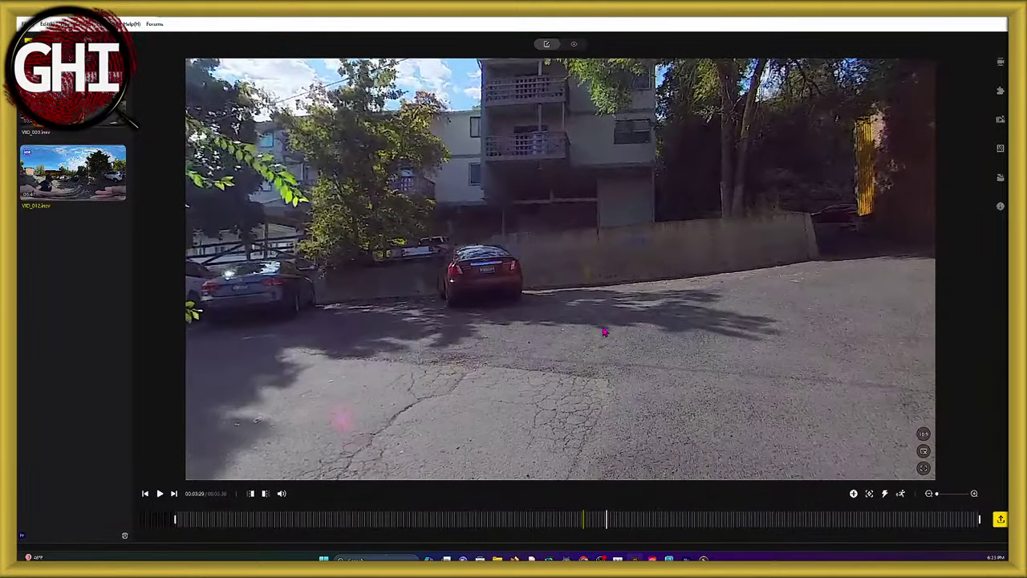
{"action": "left_click", "coordinate": [614, 519]}
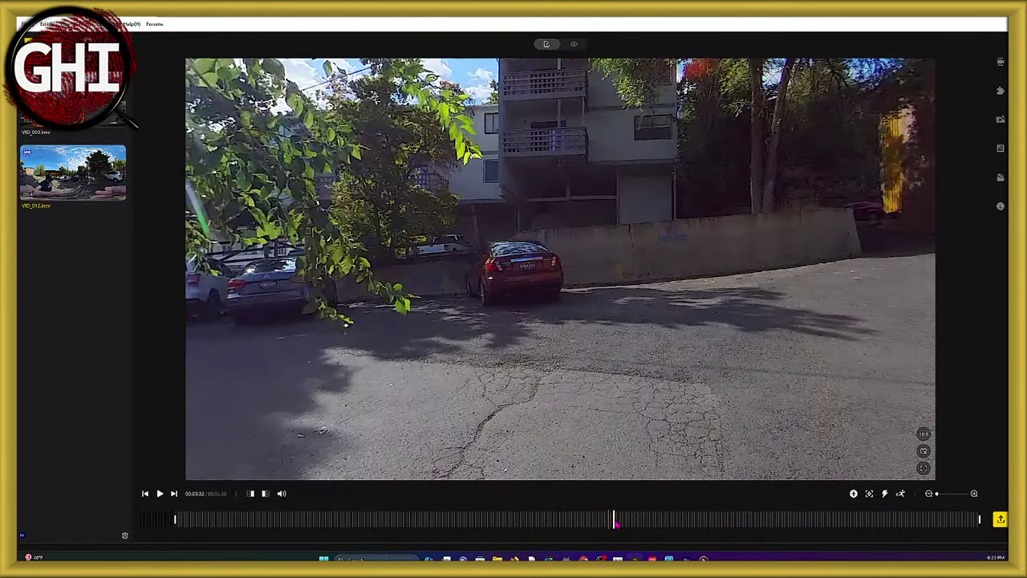
{"action": "left_click_drag", "start_coordinate": [614, 519], "coordinate": [837, 323]}
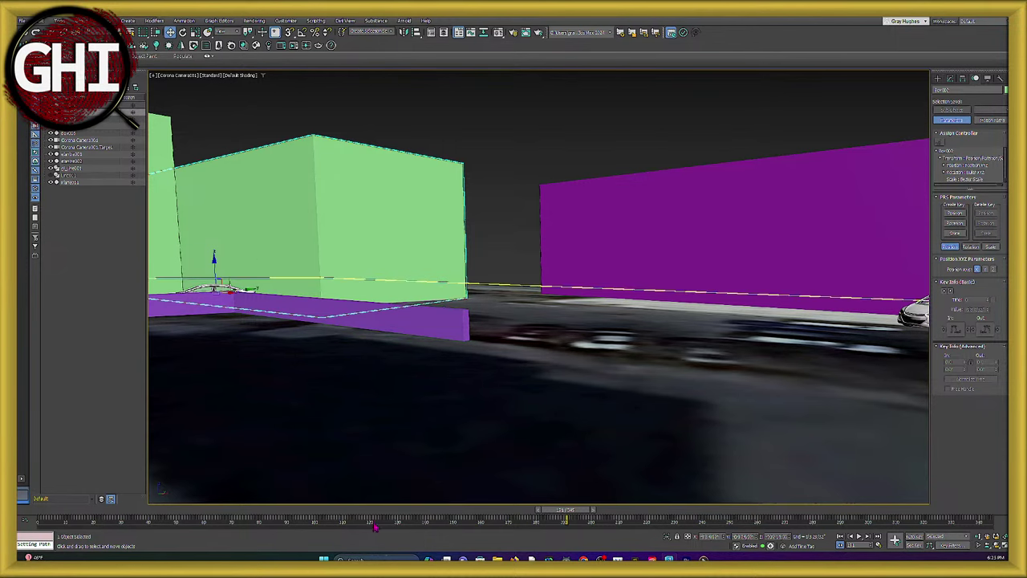
Switch to 3ds Max and scrub the camera-view animation back to frame 184.
{"action": "left_click_drag", "start_coordinate": [569, 513], "coordinate": [548, 518]}
{"action": "key", "text": "w"}
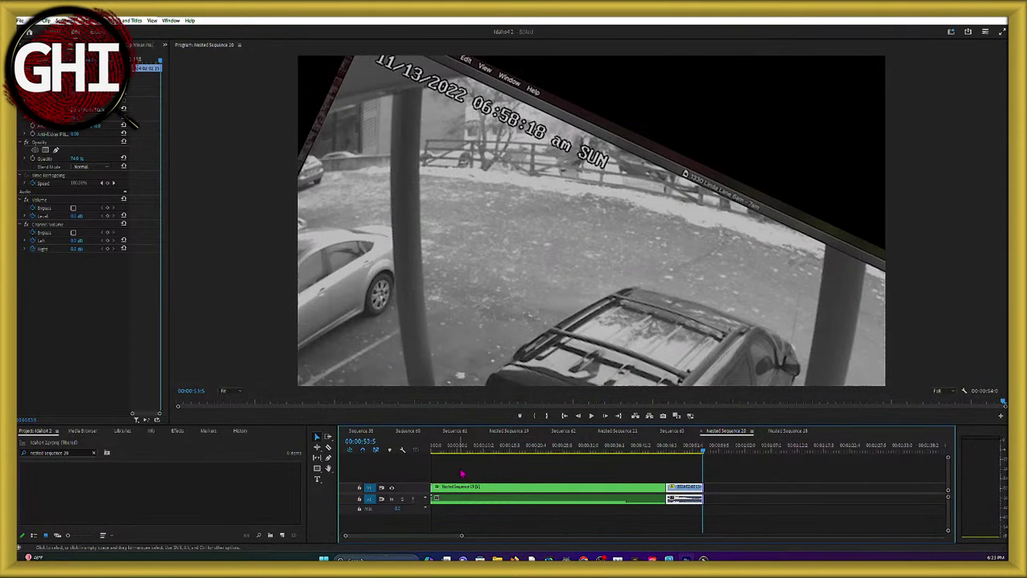
Switch to Premiere Pro and compare the daylight surveillance view near the end of Nested Sequence 20 with the night view at 8 seconds.
{"action": "left_click_drag", "start_coordinate": [704, 456], "coordinate": [700, 455]}
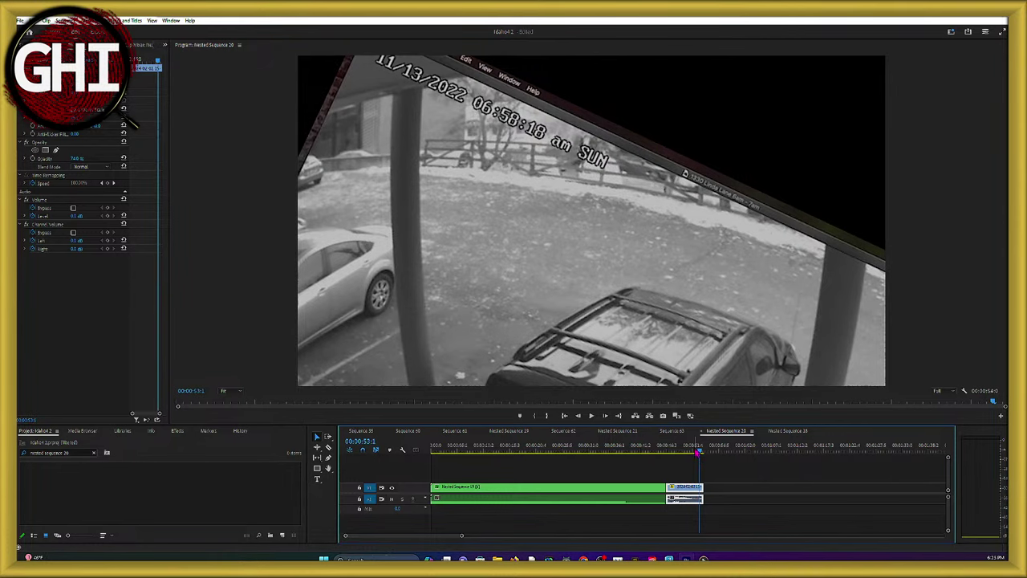
{"action": "left_click_drag", "start_coordinate": [703, 455], "coordinate": [475, 439]}
{"action": "mouse_move", "coordinate": [688, 559]}
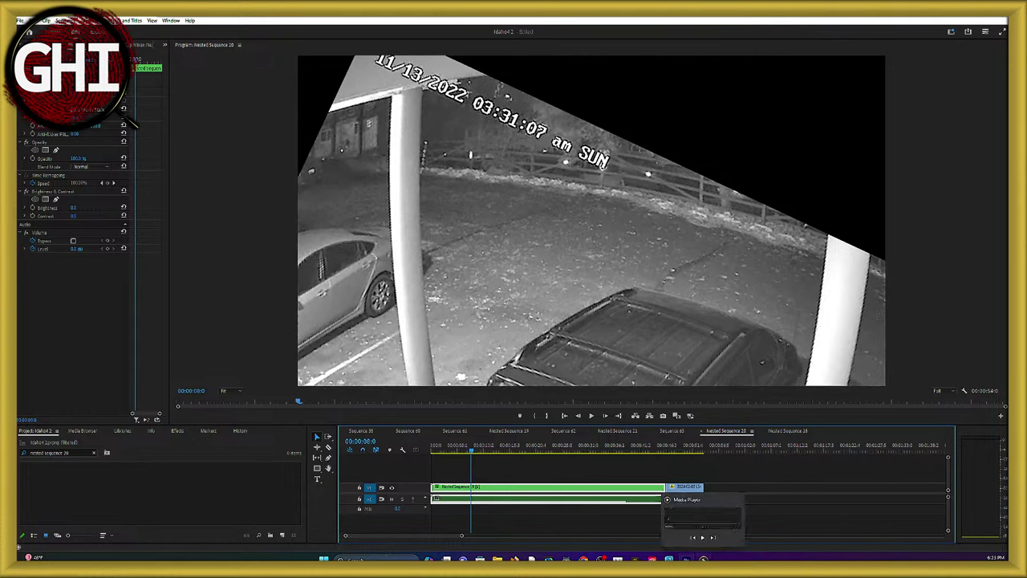
{"action": "left_click", "coordinate": [633, 559]}
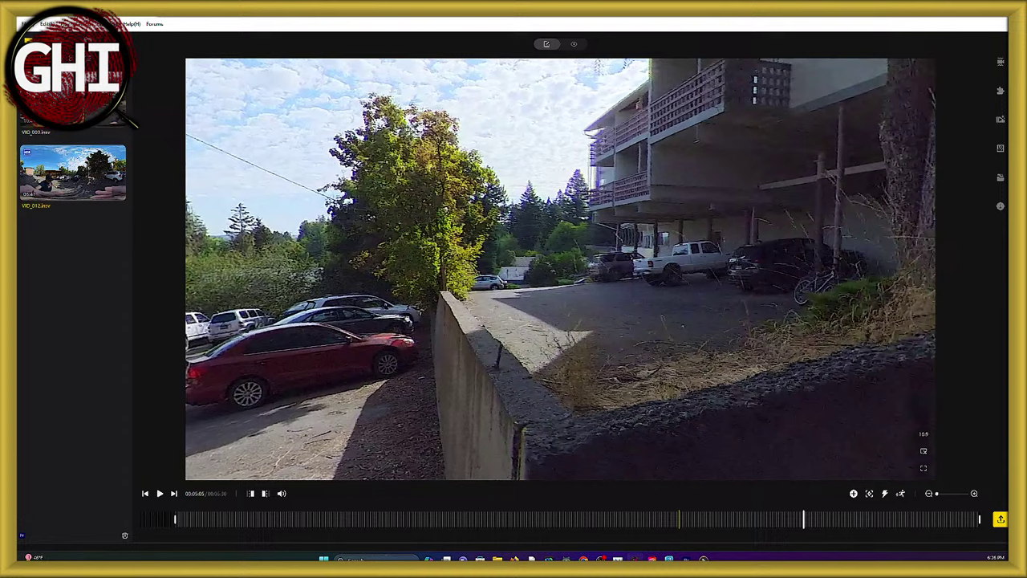
{"action": "mouse_move", "coordinate": [688, 559]}
{"action": "left_click", "coordinate": [642, 514]}
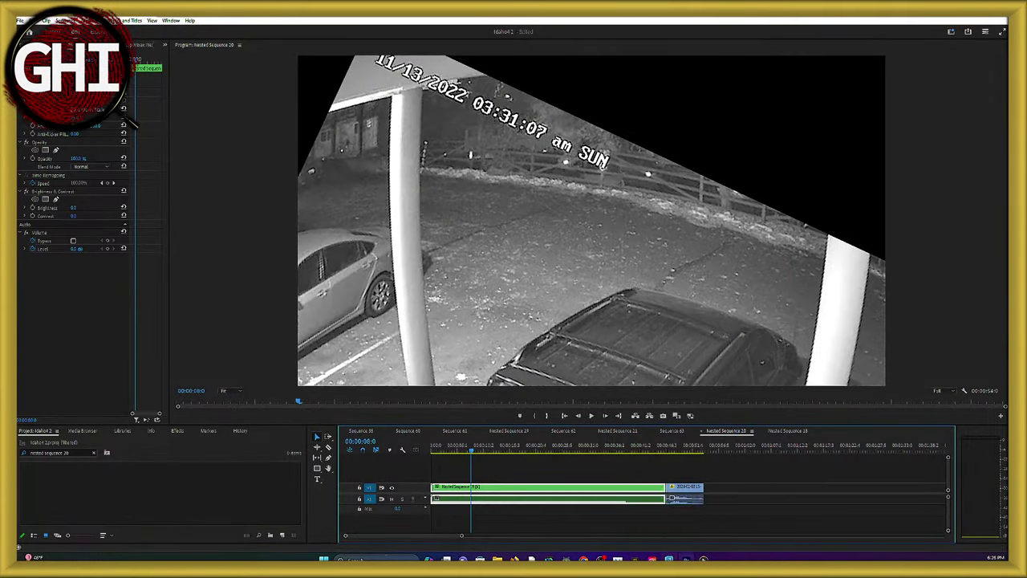
Switch to 3ds Max, select the car behind the low purple wall and scrub the animation back to about frame 169.
{"action": "left_click", "coordinate": [668, 559]}
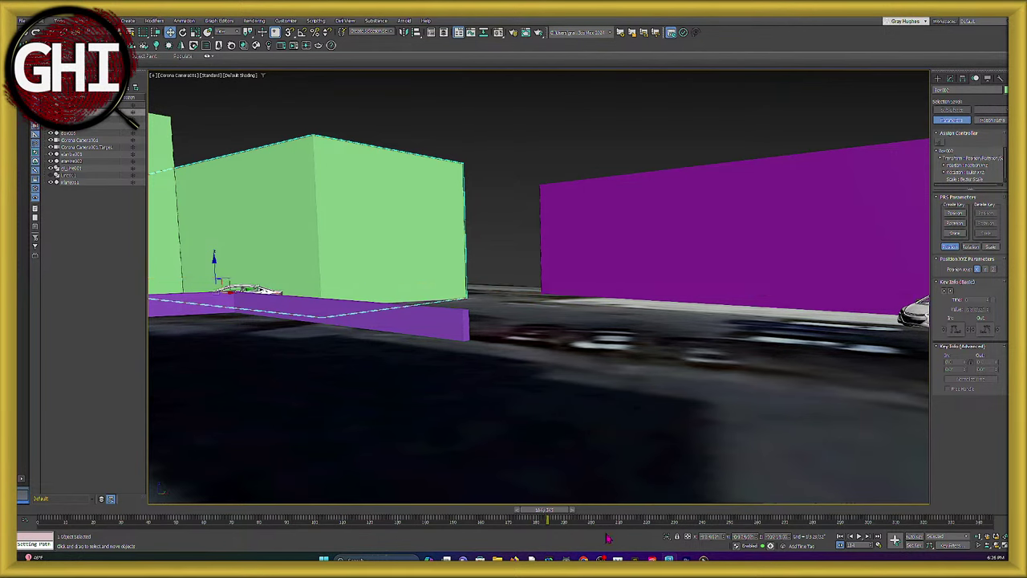
{"action": "left_click_drag", "start_coordinate": [557, 516], "coordinate": [539, 524]}
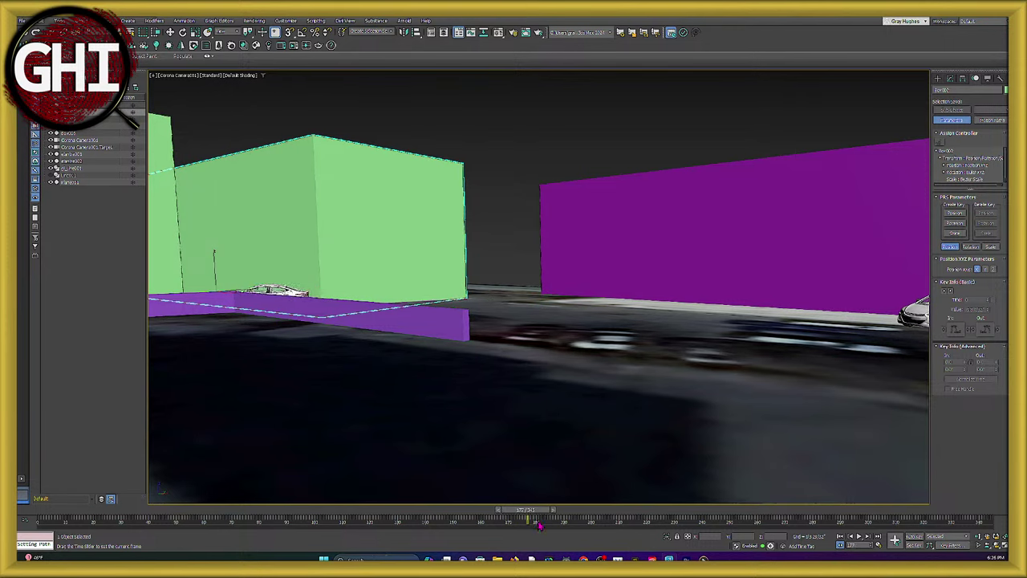
{"action": "key", "text": "w"}
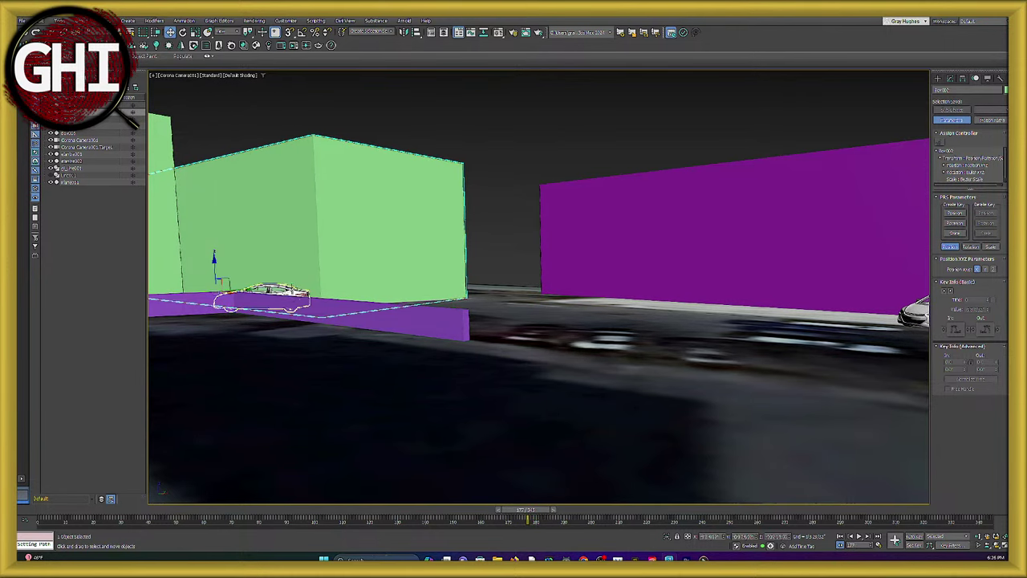
{"action": "left_click", "coordinate": [290, 294]}
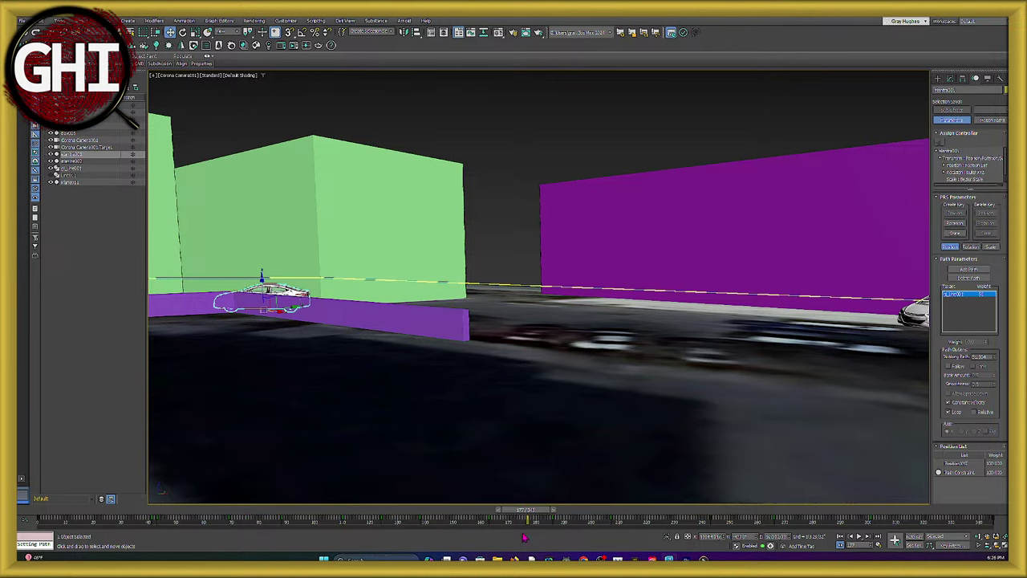
{"action": "mouse_move", "coordinate": [532, 511]}
{"action": "left_mouse_down"}
{"action": "mouse_move", "coordinate": [567, 507]}
{"action": "mouse_move", "coordinate": [514, 511]}
{"action": "left_mouse_up"}
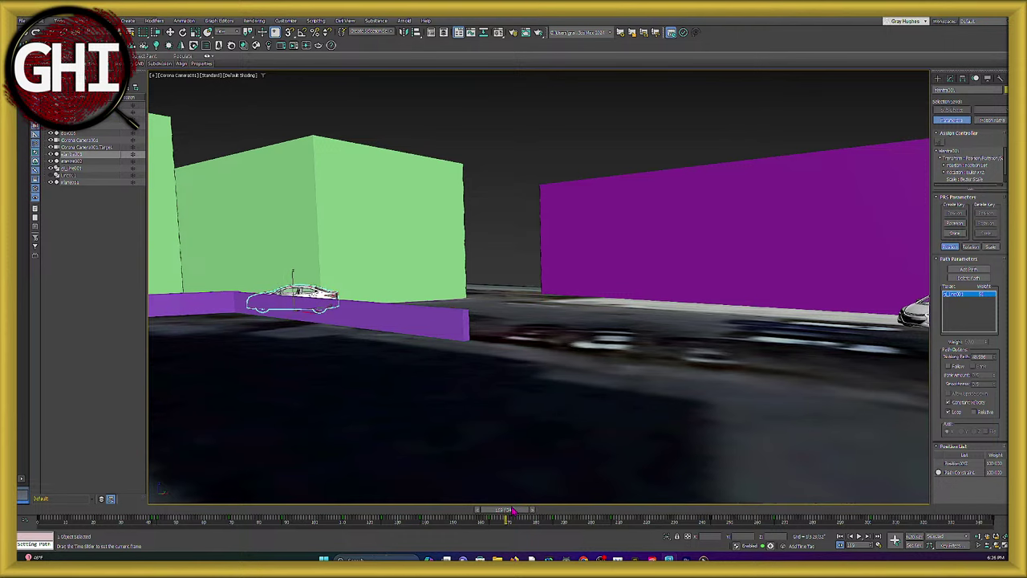
{"action": "key", "text": "w"}
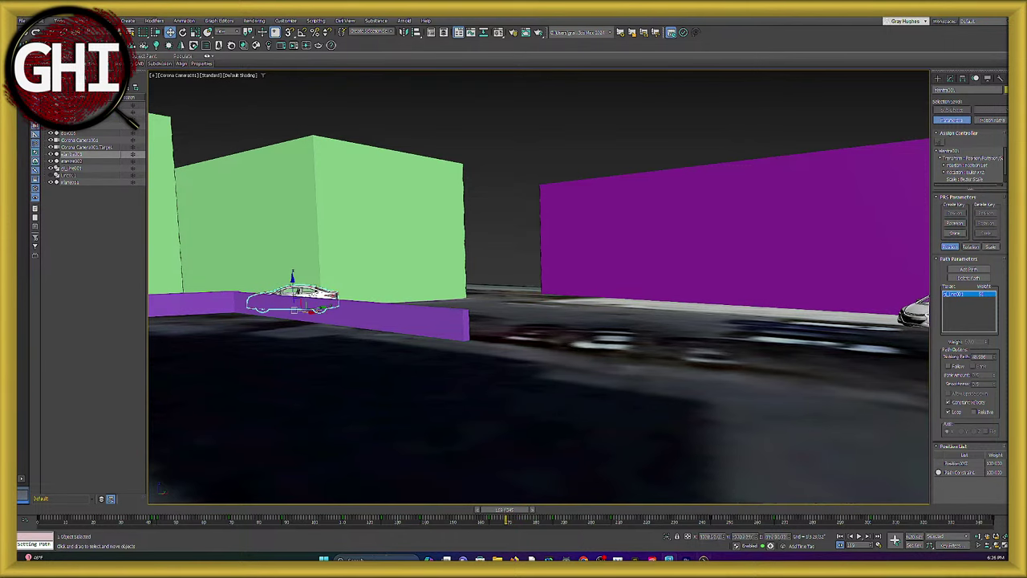
Switch to Premiere Pro and examine the night surveillance footage in Nested Sequence 20 from 8 to 20 seconds.
{"action": "left_click", "coordinate": [686, 559]}
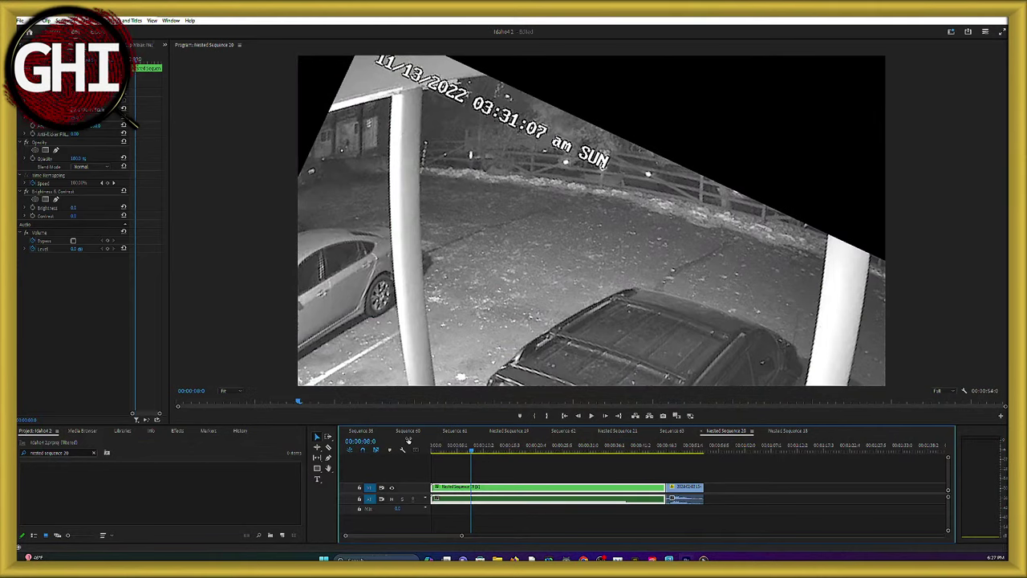
{"action": "left_click_drag", "start_coordinate": [479, 455], "coordinate": [502, 447]}
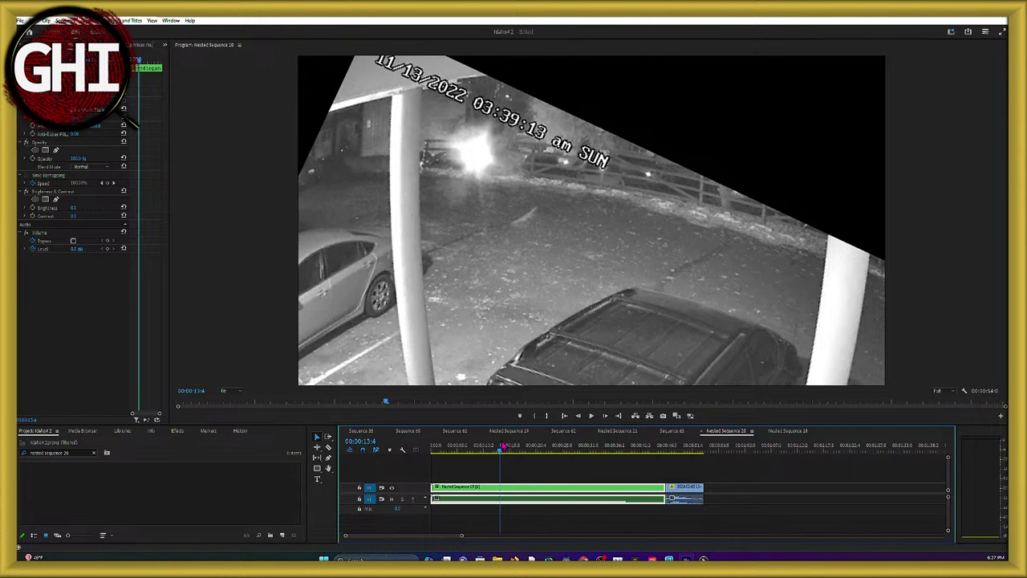
{"action": "left_click_drag", "start_coordinate": [503, 446], "coordinate": [514, 445]}
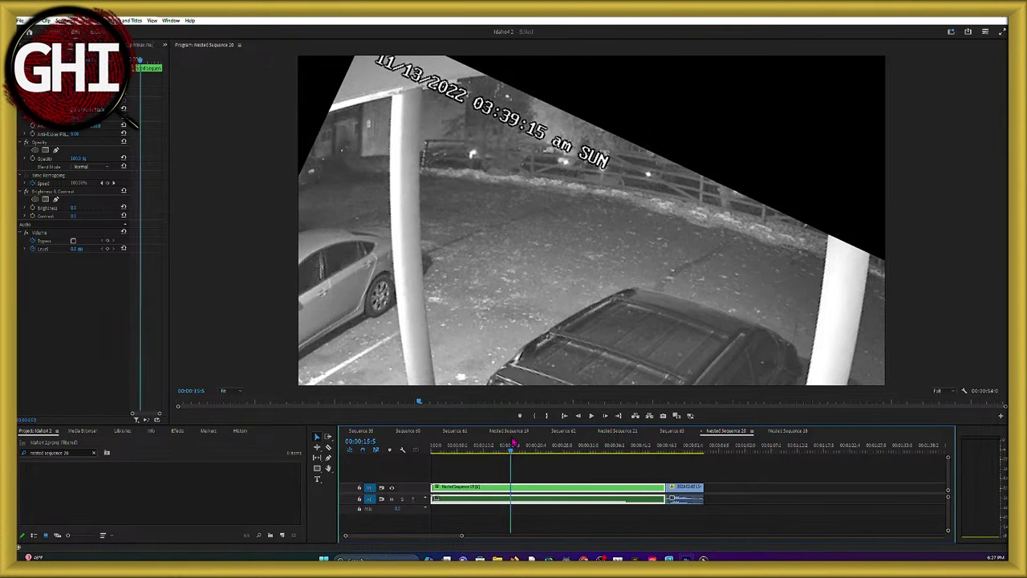
{"action": "left_click_drag", "start_coordinate": [513, 443], "coordinate": [525, 426]}
{"action": "left_click_drag", "start_coordinate": [529, 420], "coordinate": [531, 419]}
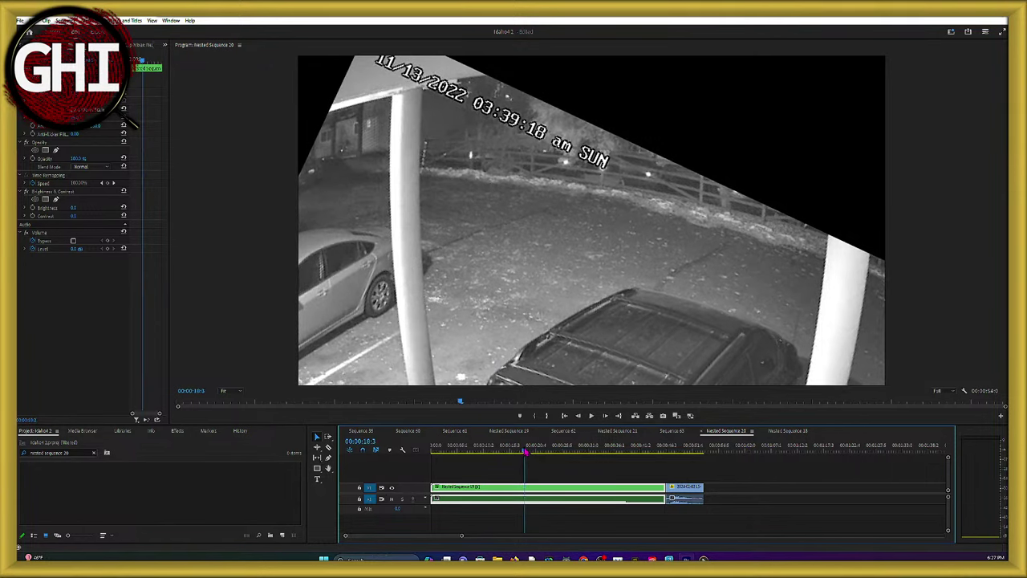
{"action": "left_click_drag", "start_coordinate": [528, 449], "coordinate": [531, 447]}
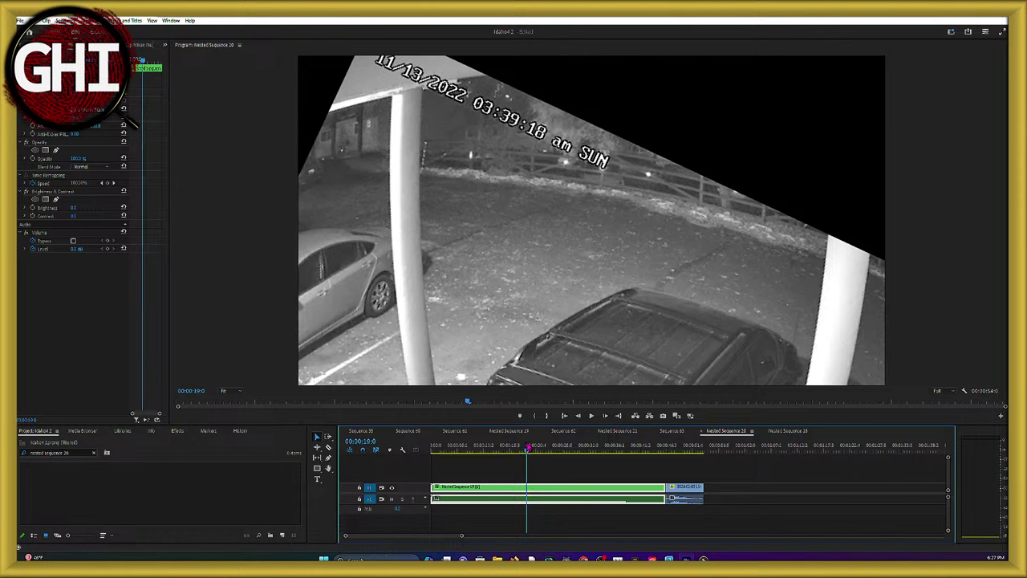
{"action": "mouse_move", "coordinate": [531, 447]}
{"action": "left_mouse_down"}
{"action": "mouse_move", "coordinate": [503, 447]}
{"action": "mouse_move", "coordinate": [533, 431]}
{"action": "left_mouse_up"}
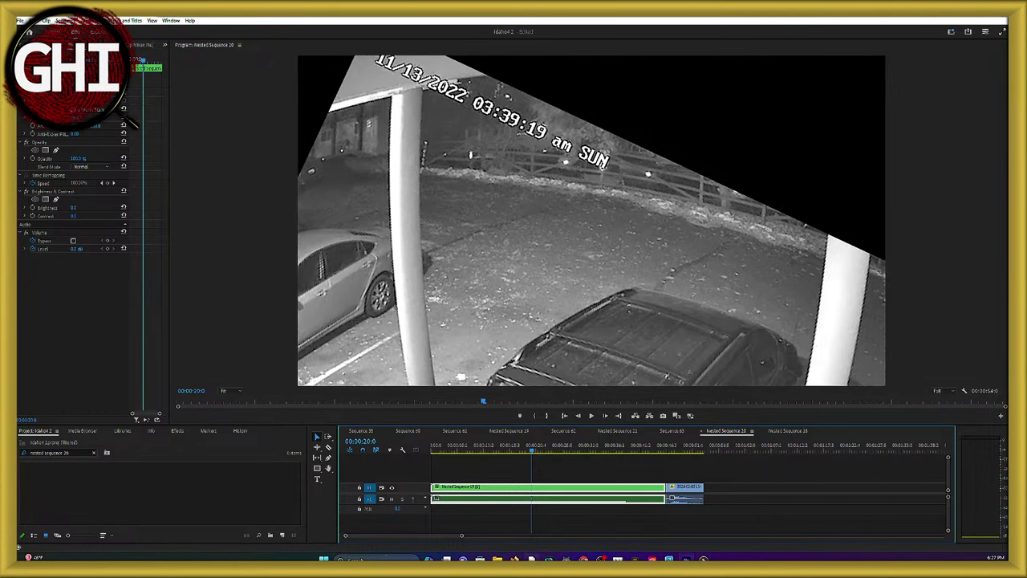
Switch to 3ds Max and show the scene in the Top view, framed closely on the selected car and its path.
{"action": "left_click", "coordinate": [668, 559]}
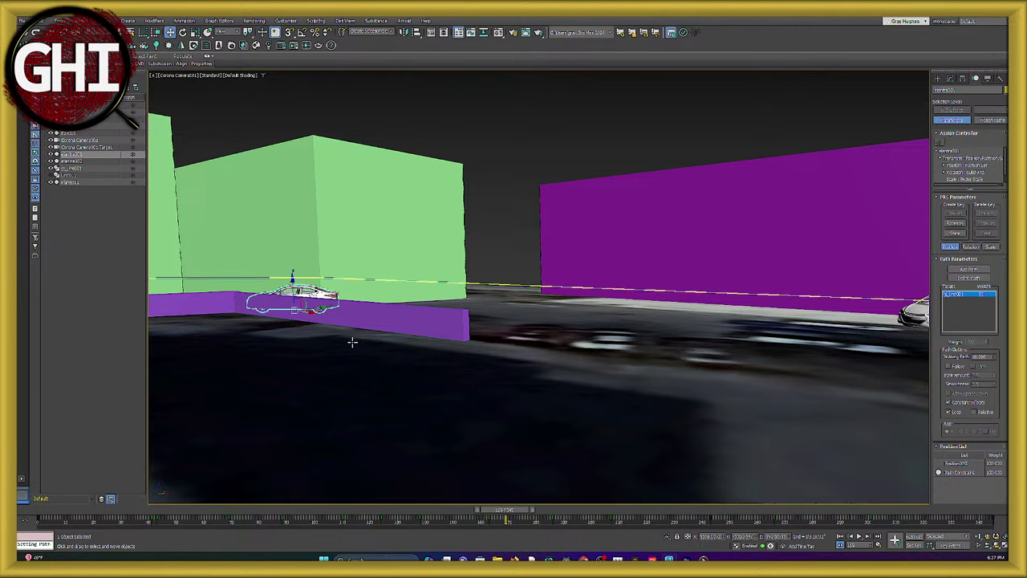
{"action": "key", "text": "t"}
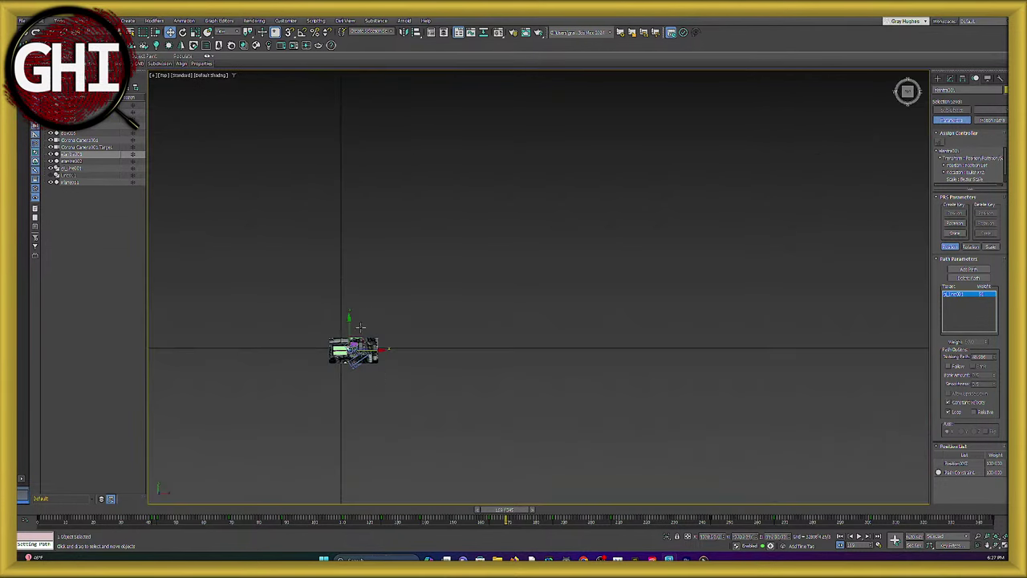
{"action": "scroll", "coordinate": [329, 305], "scroll_direction": "up", "scroll_amount": 10}
{"action": "scroll", "coordinate": [308, 205], "scroll_direction": "up", "scroll_amount": 2}
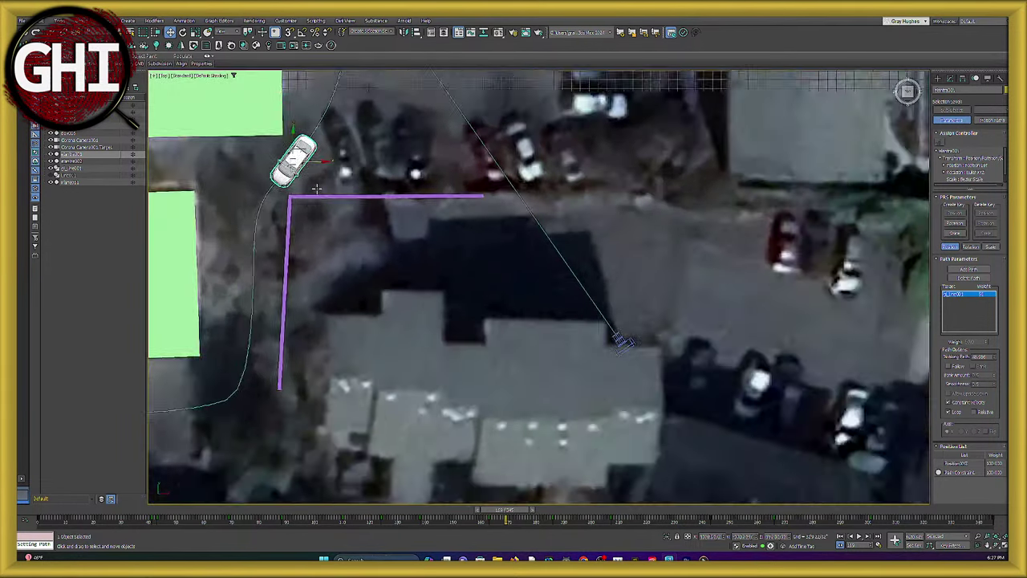
{"action": "middle_click_drag", "start_coordinate": [326, 76], "coordinate": [377, 238]}
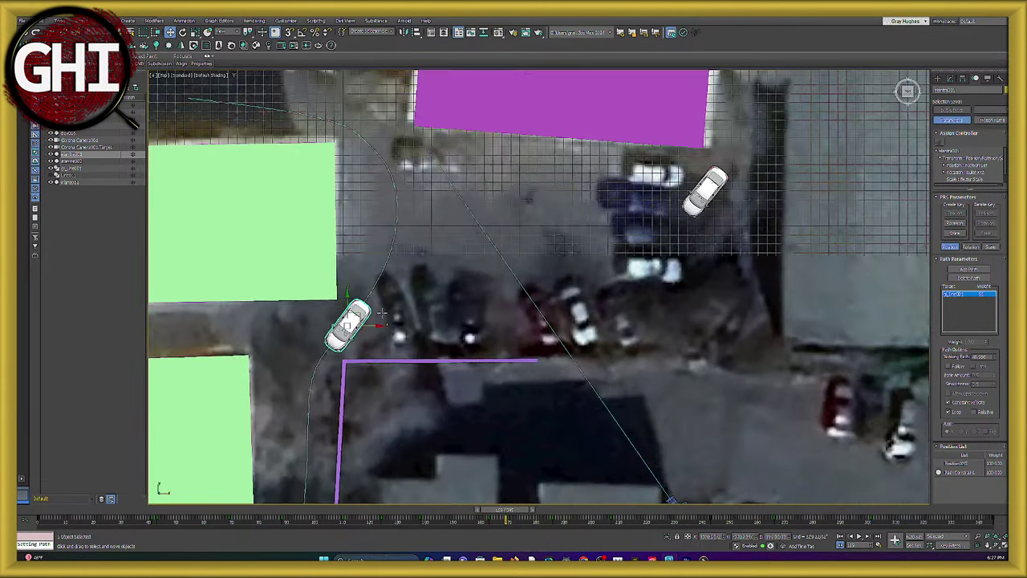
{"action": "left_click", "coordinate": [398, 212]}
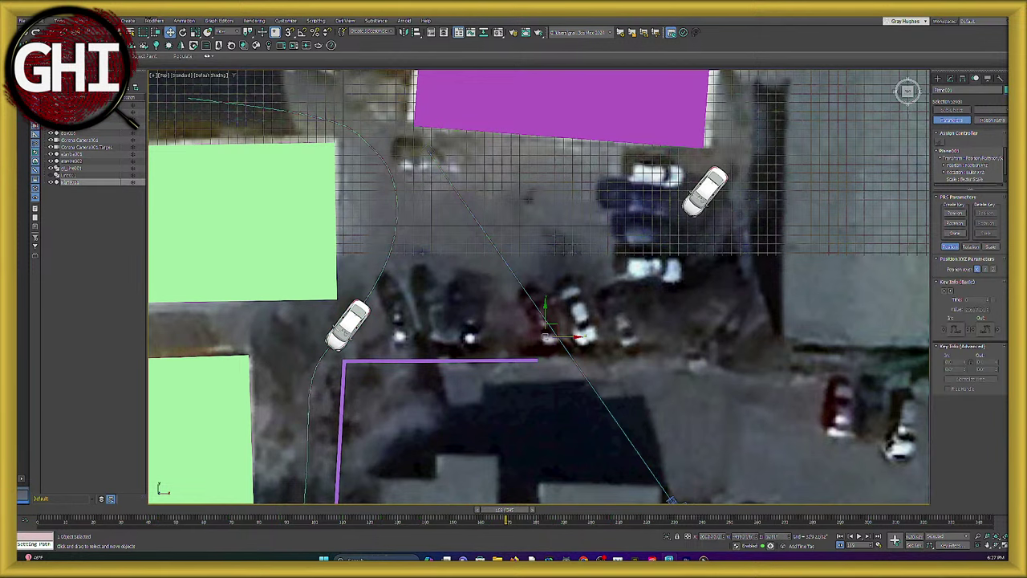
{"action": "left_click", "coordinate": [183, 33]}
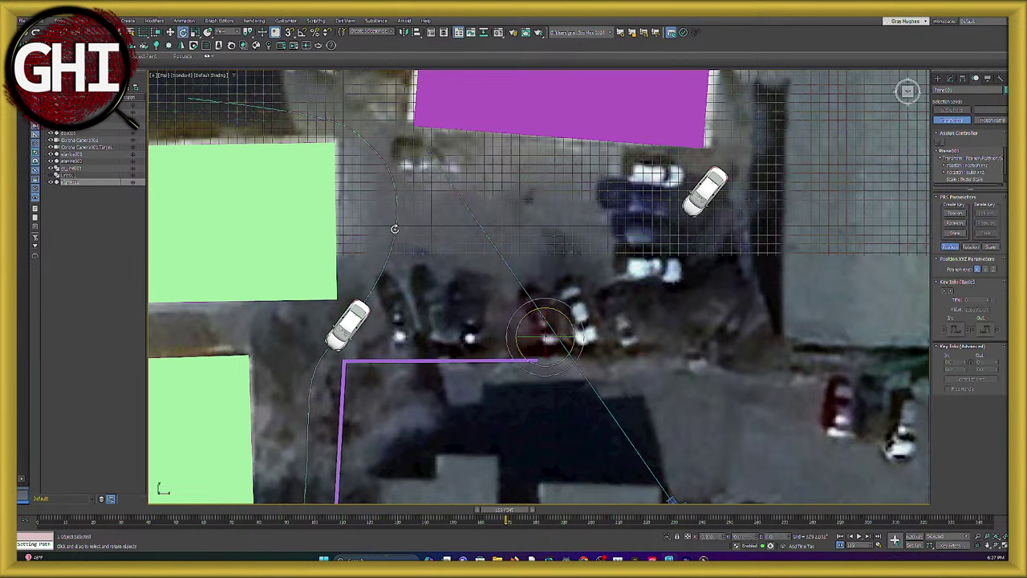
{"action": "left_click", "coordinate": [943, 80]}
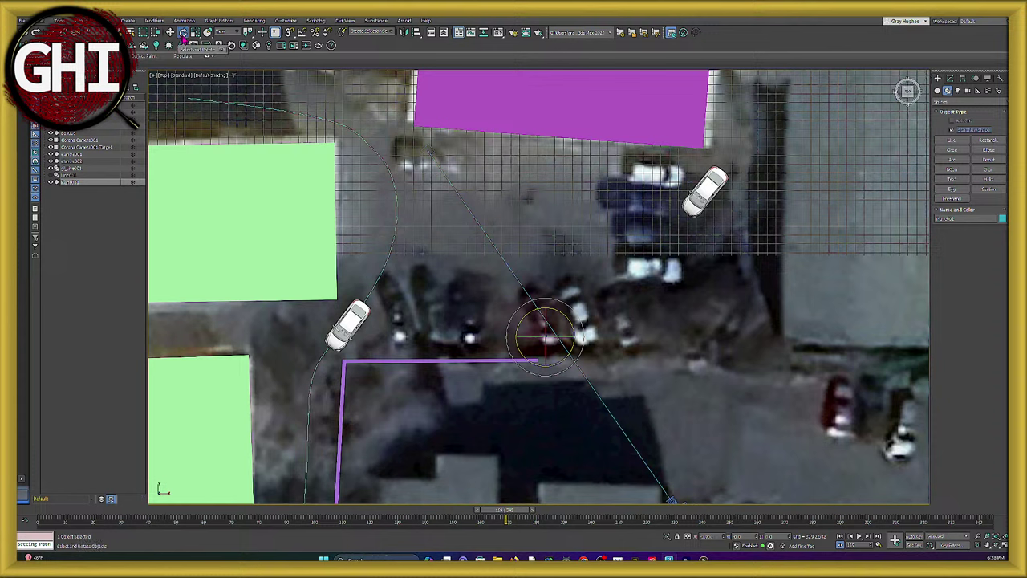
{"action": "key", "text": "w"}
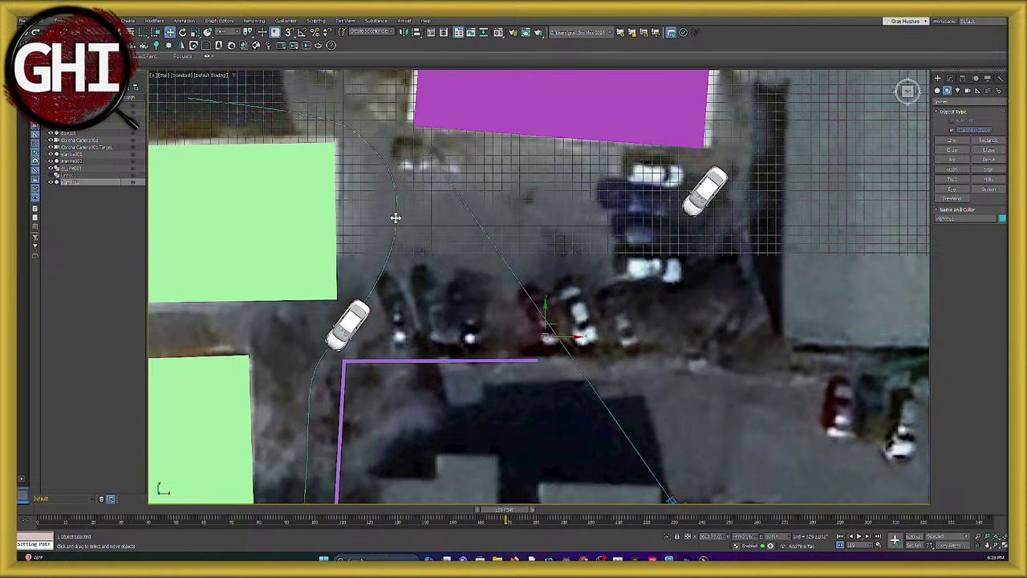
Rotate the car's path spline clockwise, reposition it so the car sits near the purple wall's corner, and view it through the Corona camera.
{"action": "left_click", "coordinate": [395, 218]}
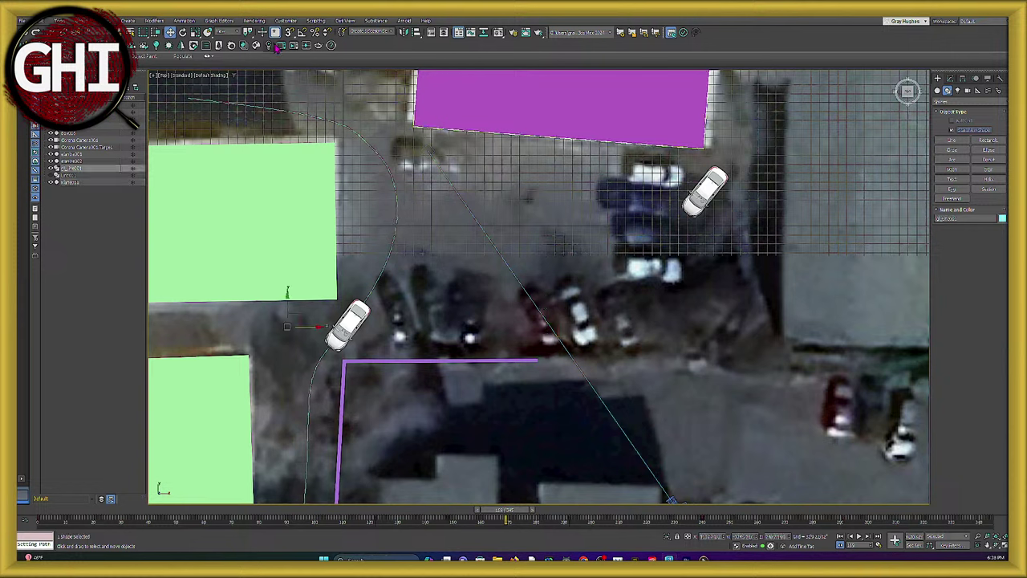
{"action": "left_click", "coordinate": [182, 32]}
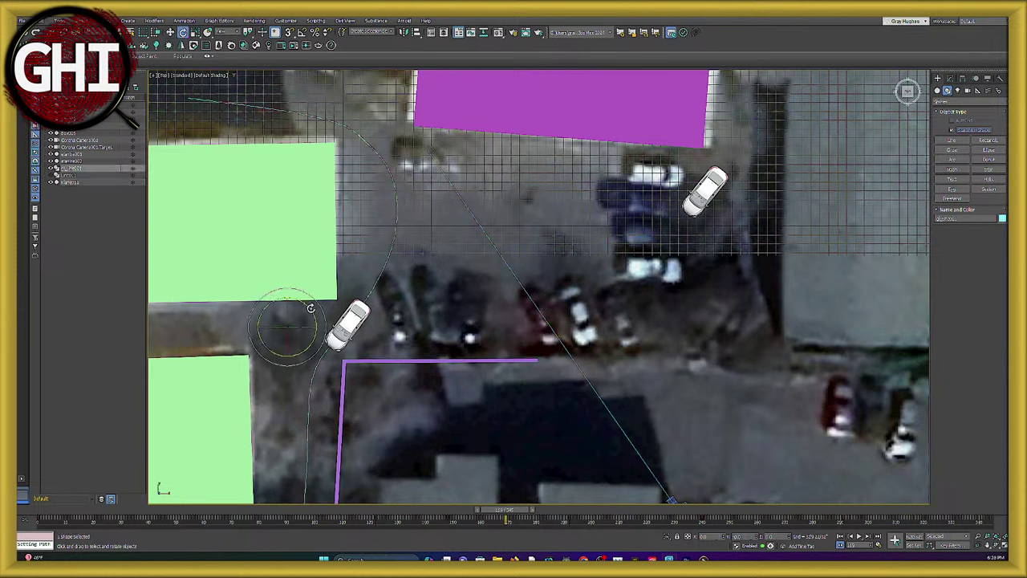
{"action": "left_click_drag", "start_coordinate": [312, 310], "coordinate": [360, 334]}
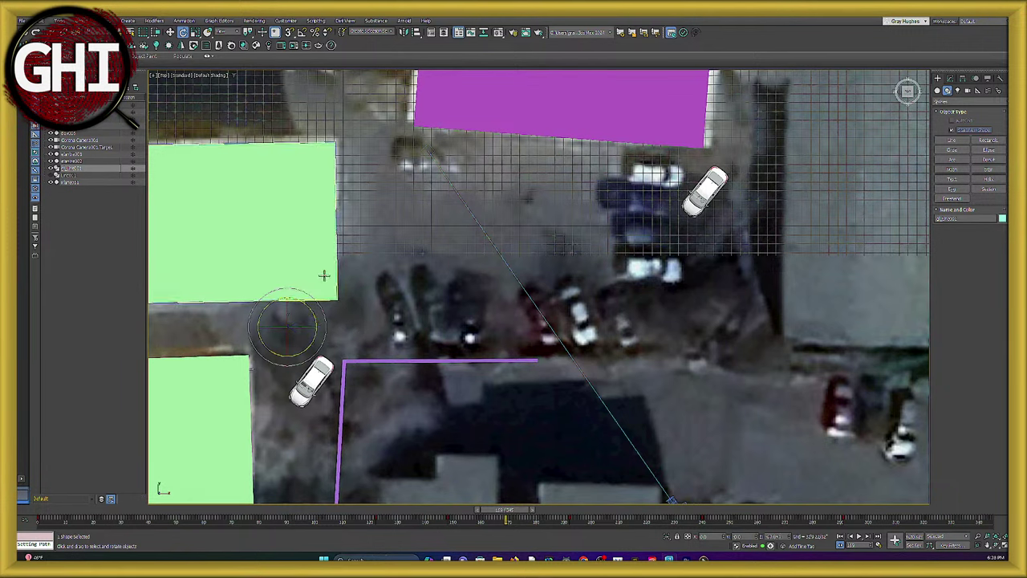
{"action": "left_click", "coordinate": [170, 32]}
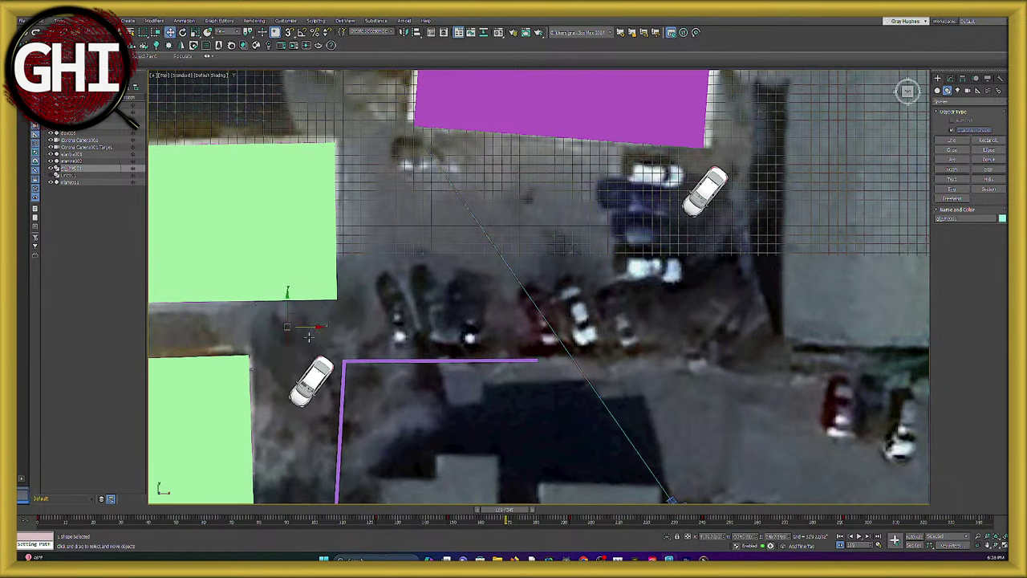
{"action": "left_click_drag", "start_coordinate": [298, 318], "coordinate": [324, 266]}
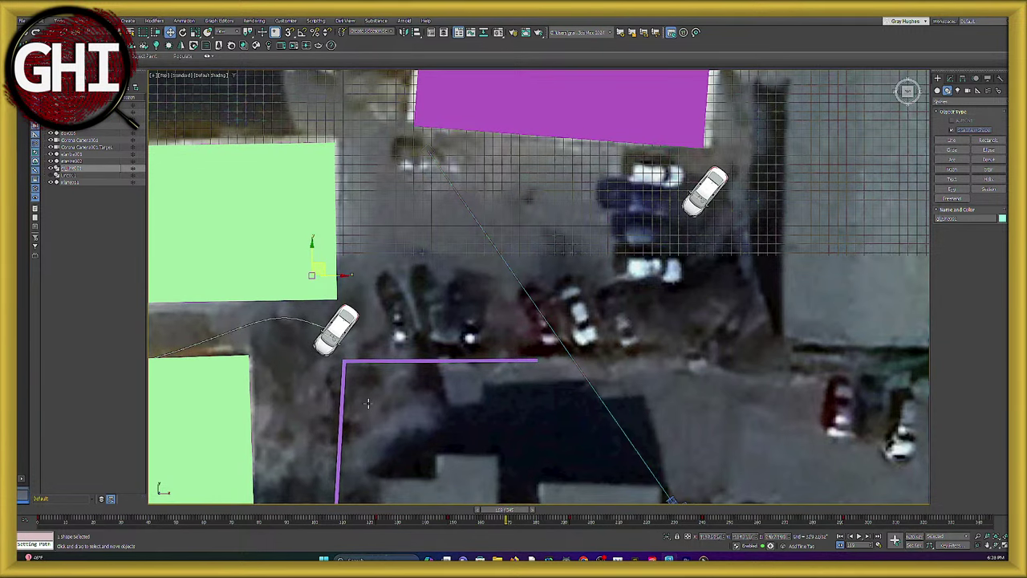
{"action": "key", "text": "c"}
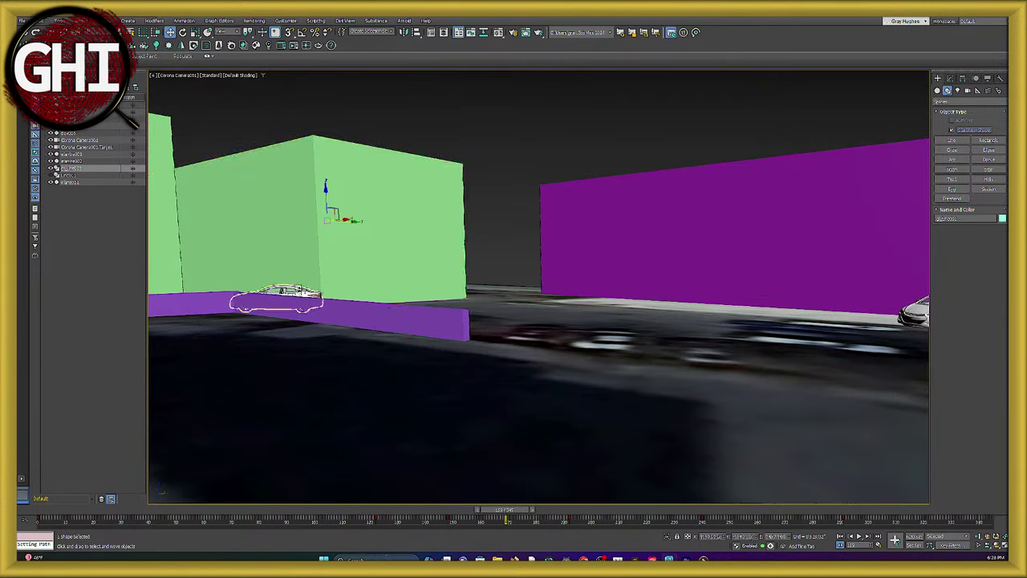
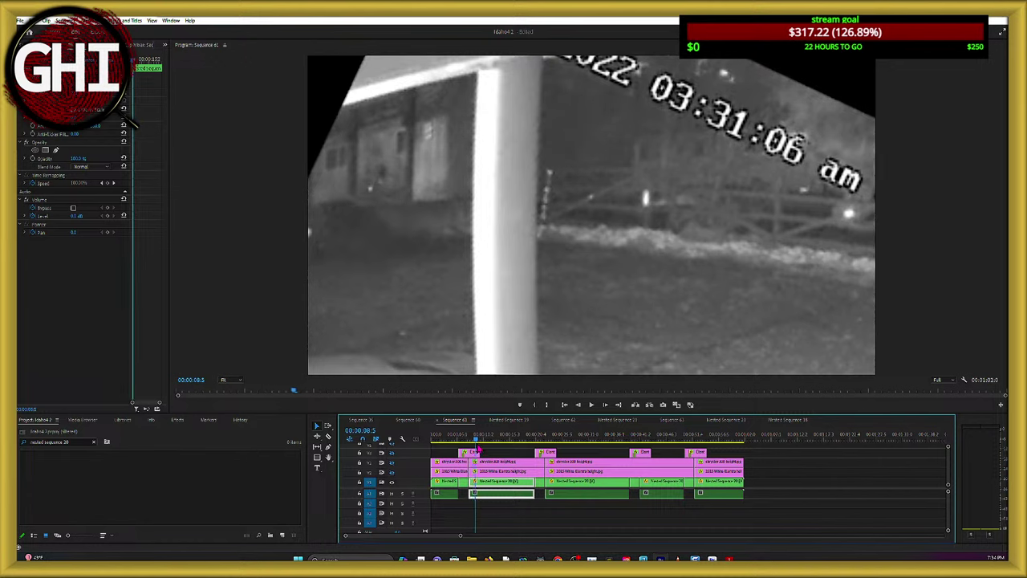
Examine the night surveillance clips around 8, 5, 24, 25 and 41 seconds, and the daylight clip at the sequence's end.
{"action": "left_click_drag", "start_coordinate": [475, 451], "coordinate": [474, 451]}
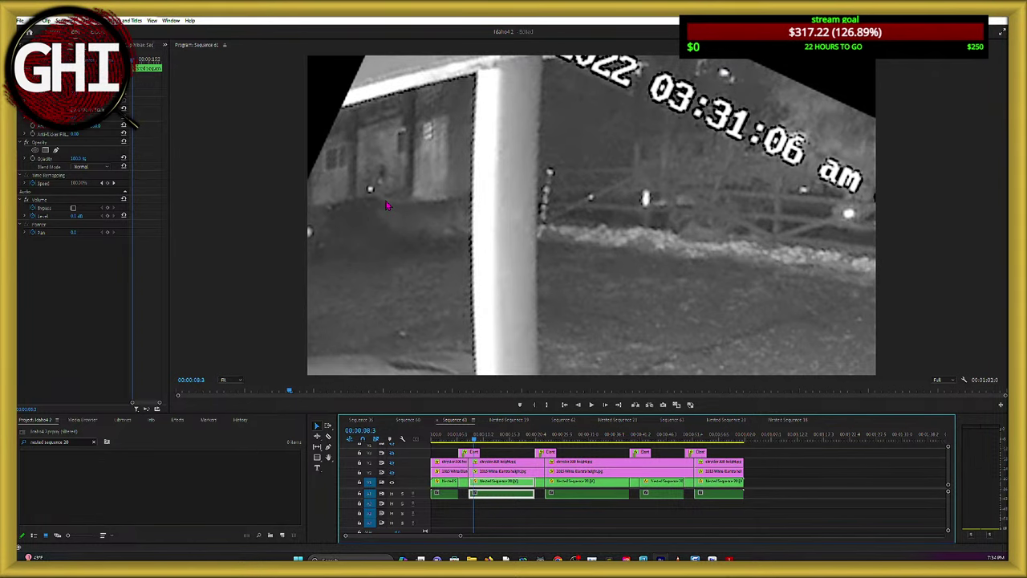
{"action": "left_click", "coordinate": [743, 438]}
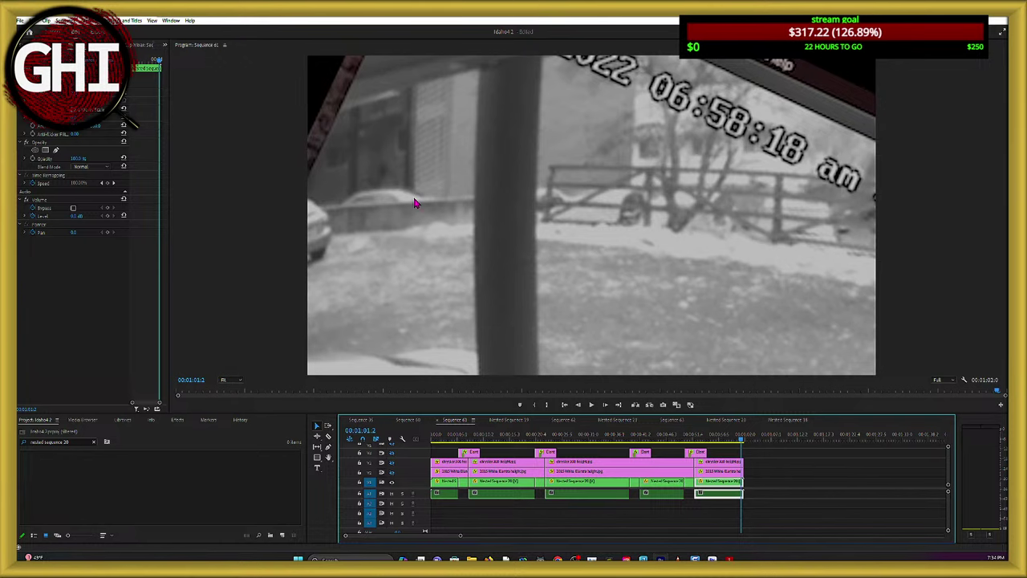
{"action": "key", "text": "Home"}
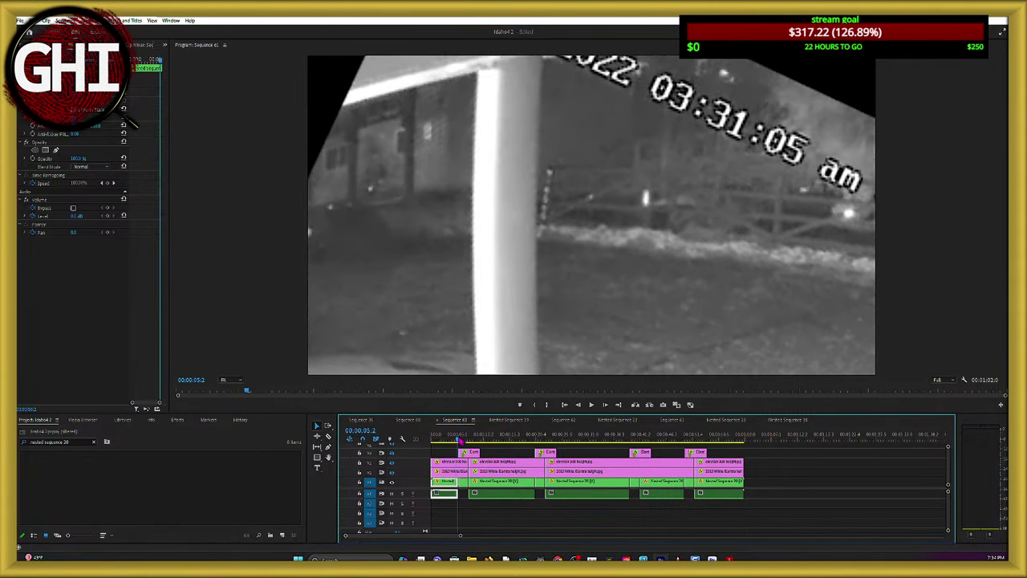
{"action": "key", "text": "Left"}
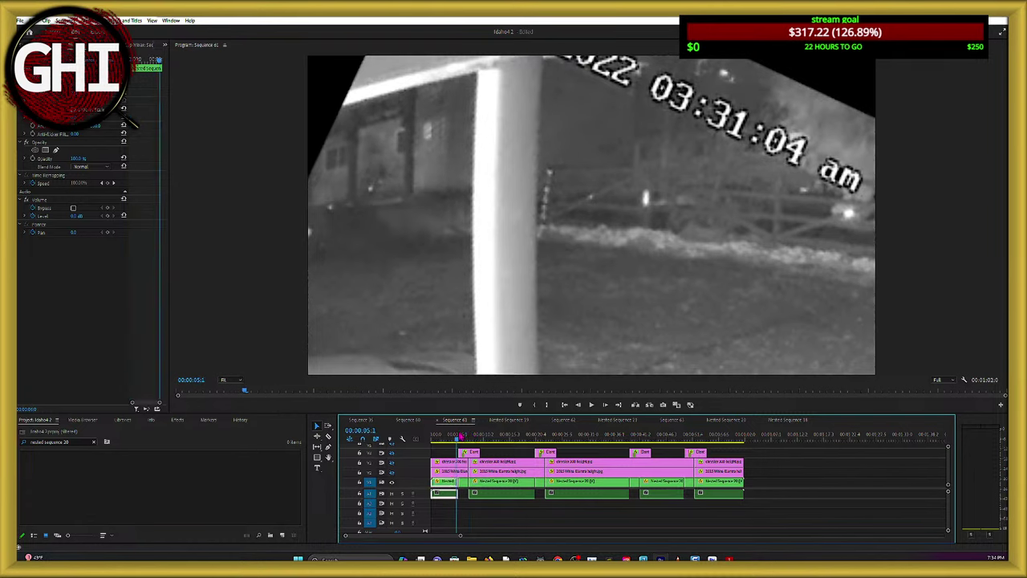
{"action": "left_click_drag", "start_coordinate": [460, 435], "coordinate": [554, 442]}
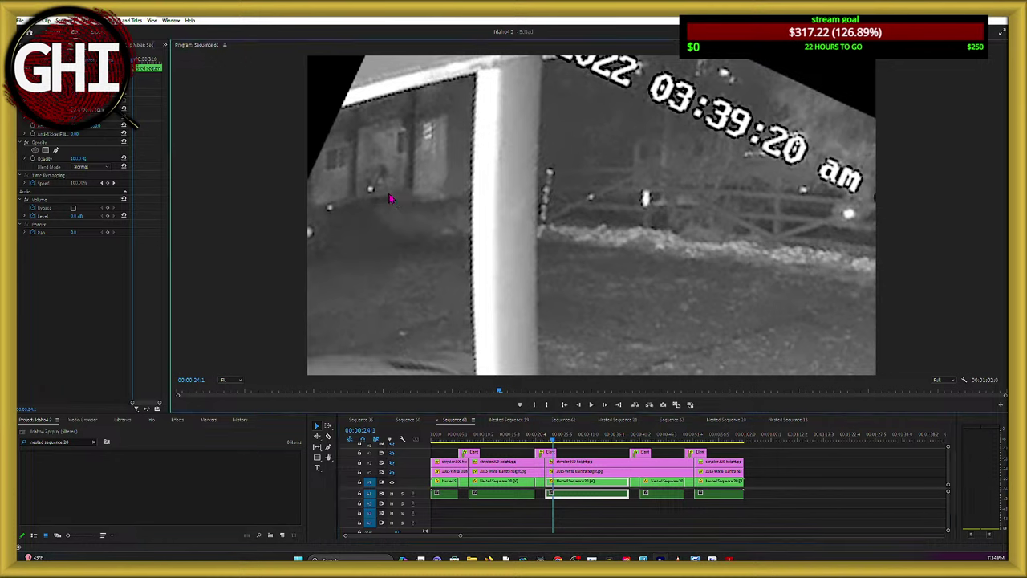
{"action": "left_click_drag", "start_coordinate": [553, 442], "coordinate": [560, 443]}
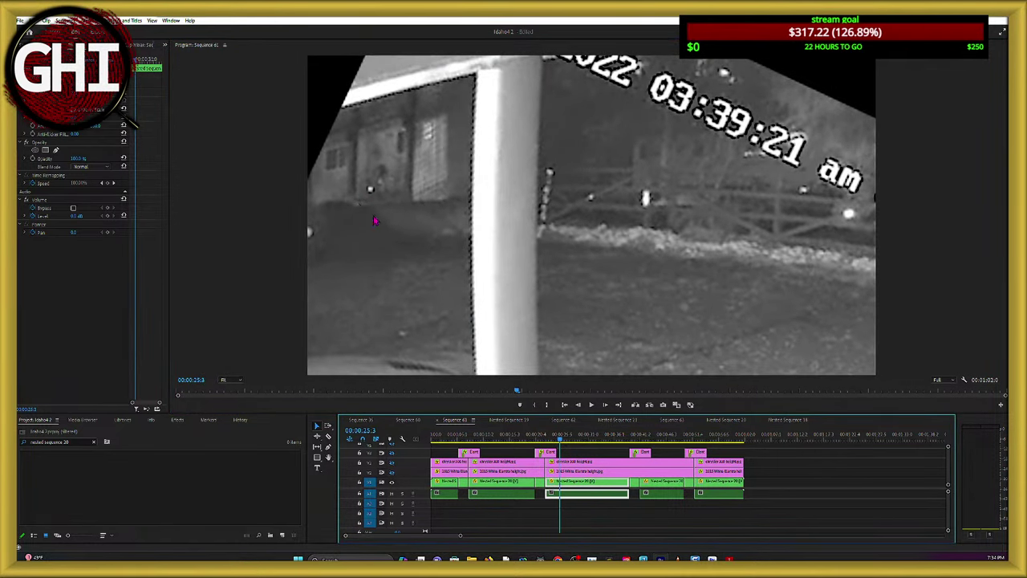
{"action": "left_click_drag", "start_coordinate": [562, 442], "coordinate": [642, 433]}
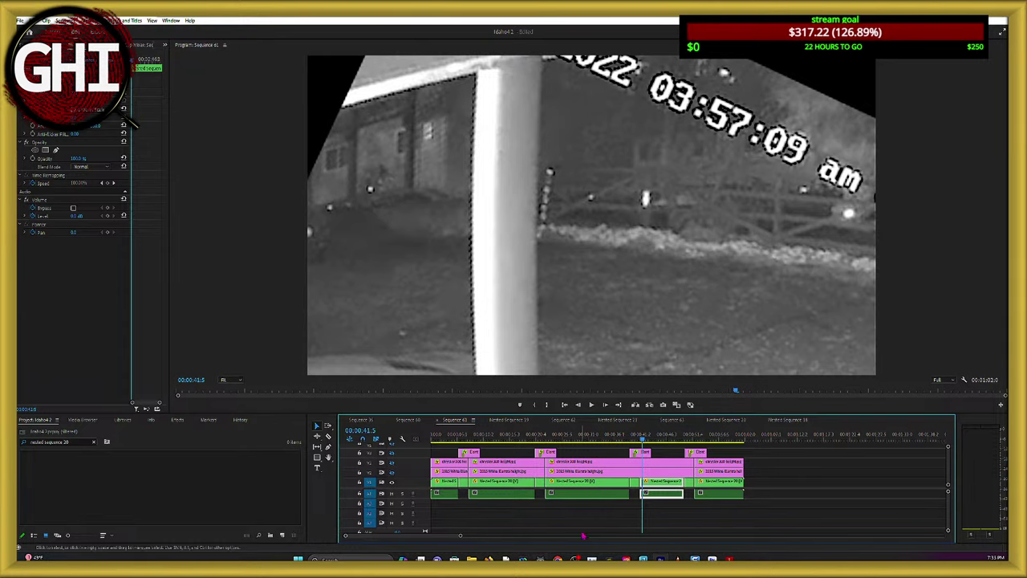
Switch to 3ds Max and, in the Top view, delete the spline that the car near the purple wall's corner follows.
{"action": "left_click", "coordinate": [642, 559]}
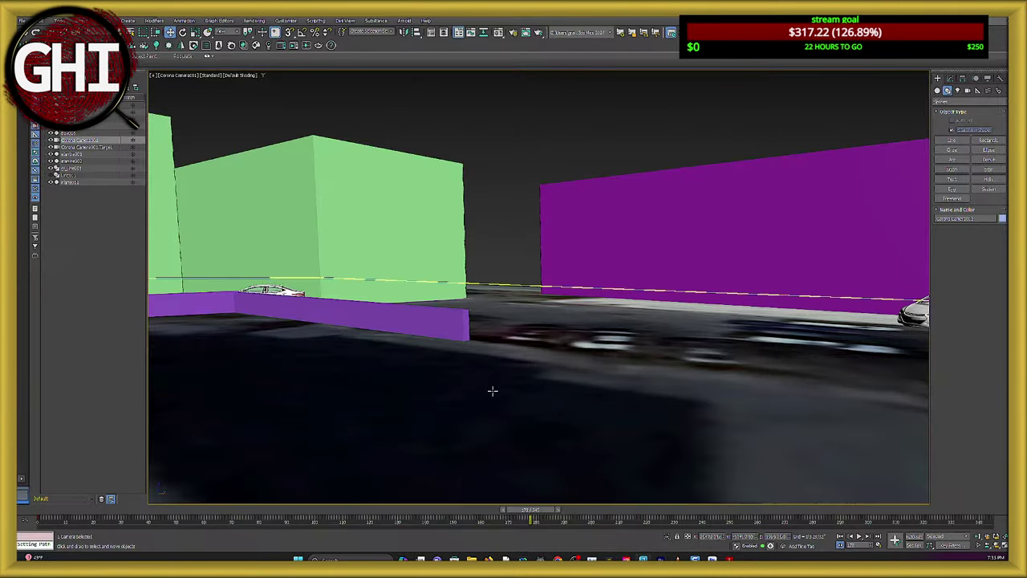
{"action": "key", "text": "t"}
{"action": "scroll", "coordinate": [344, 351], "scroll_direction": "up", "scroll_amount": 12}
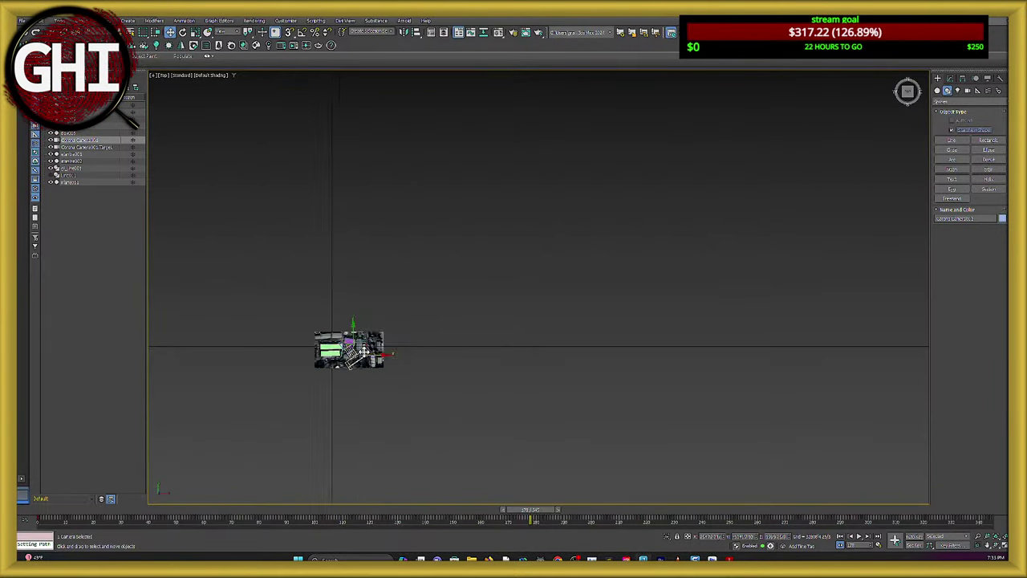
{"action": "middle_click_drag", "start_coordinate": [297, 345], "coordinate": [514, 375]}
{"action": "scroll", "coordinate": [255, 243], "scroll_direction": "down", "scroll_amount": 8}
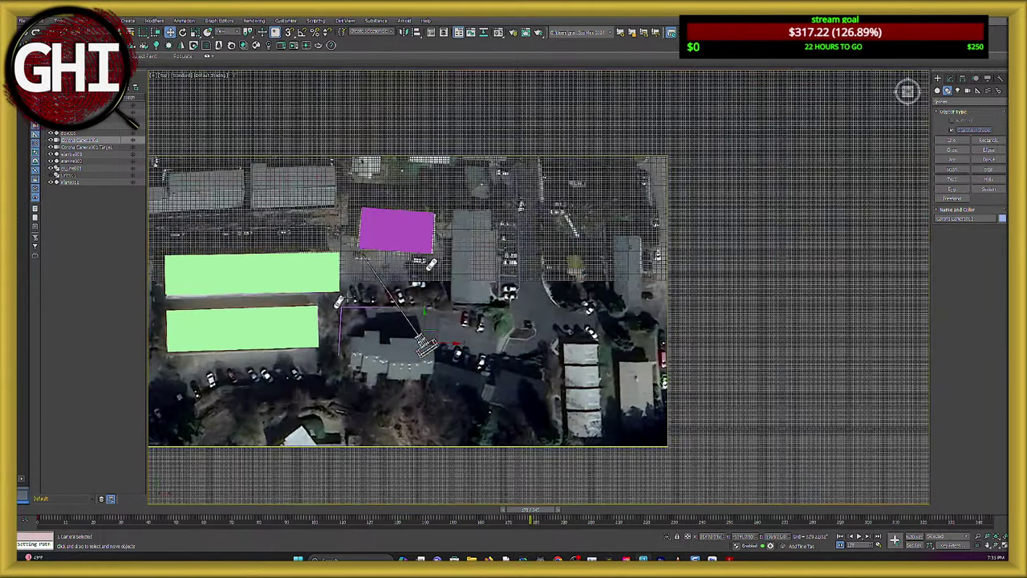
{"action": "scroll", "coordinate": [361, 271], "scroll_direction": "up", "scroll_amount": 7}
{"action": "left_click", "coordinate": [338, 308]}
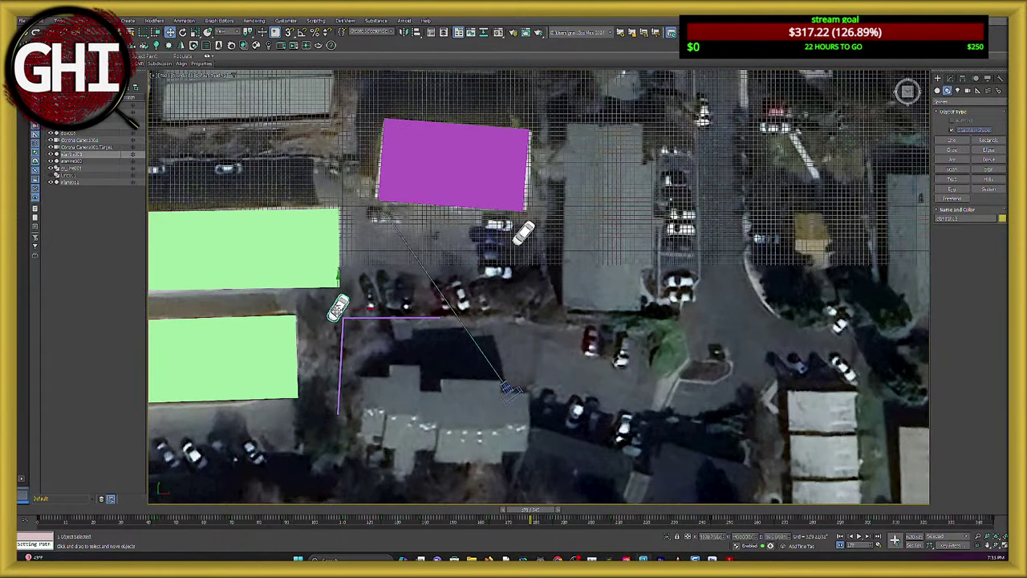
{"action": "left_click", "coordinate": [71, 169]}
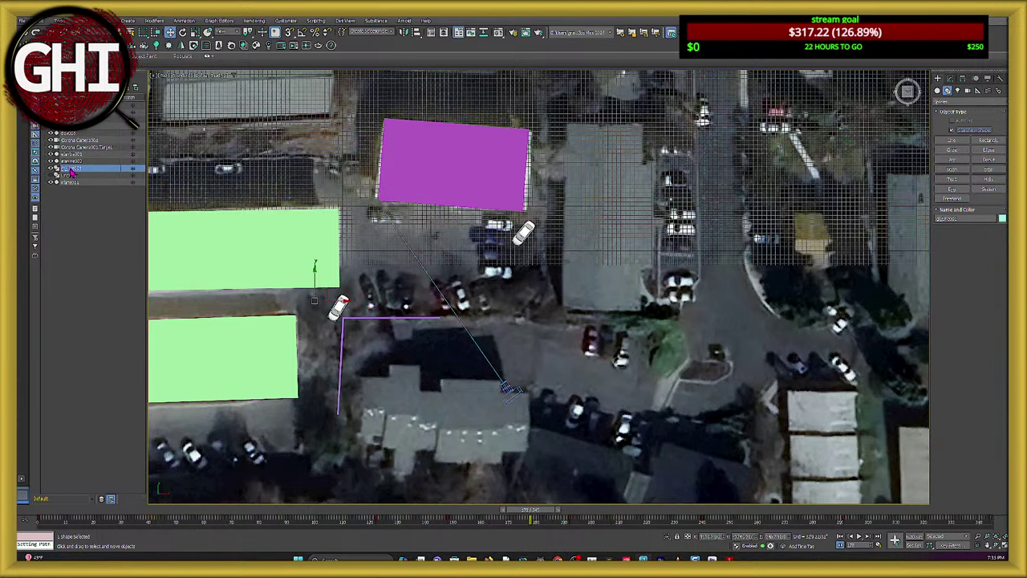
{"action": "key", "text": "Delete"}
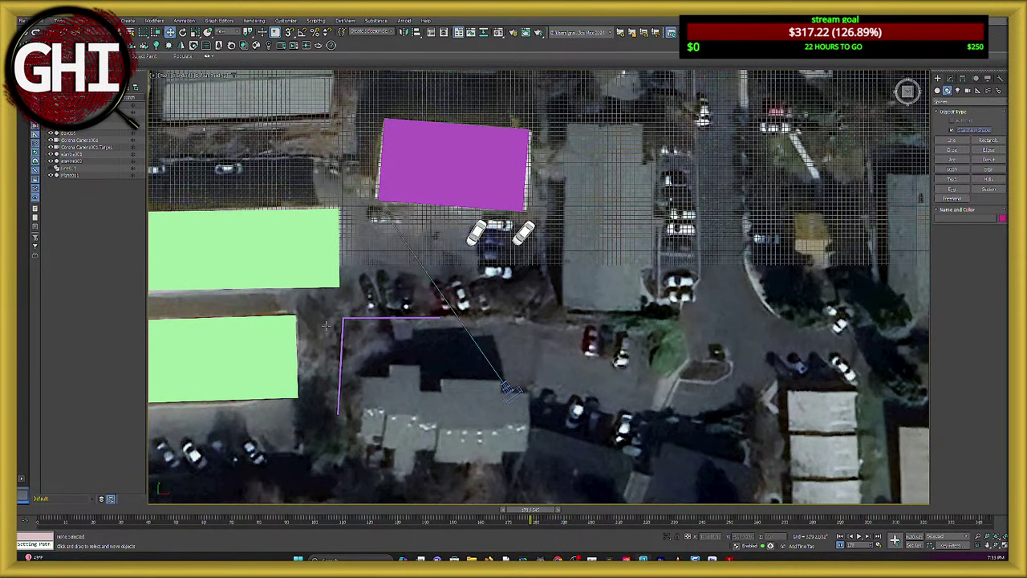
Inspect the buildings, cars and low wall from an angle, and select the S-shaped path spline in the Top view.
{"action": "middle_click_drag", "start_coordinate": [306, 333], "coordinate": [319, 302], "text": "alt"}
{"action": "scroll", "coordinate": [313, 327], "scroll_direction": "down", "scroll_amount": 3}
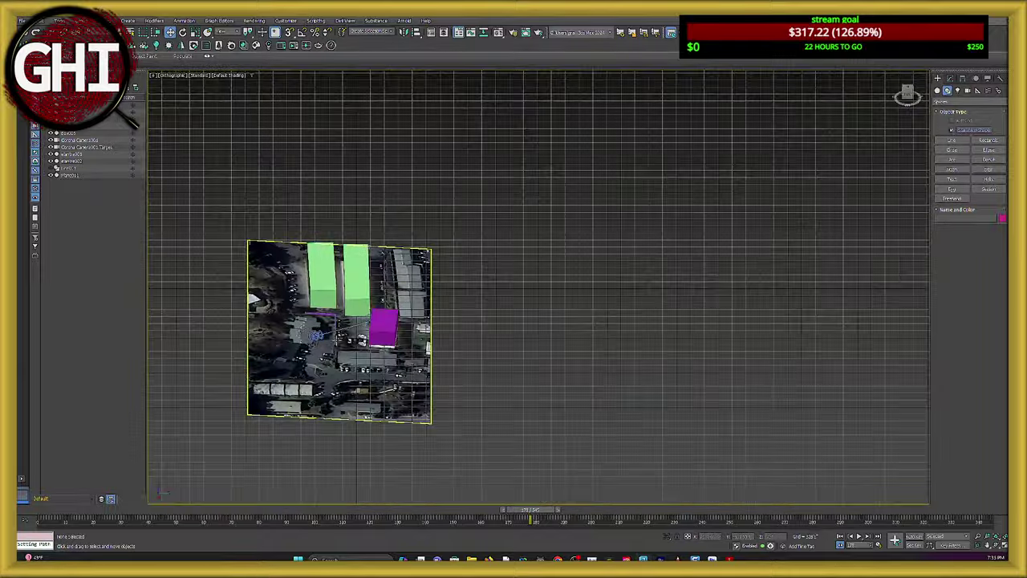
{"action": "scroll", "coordinate": [320, 330], "scroll_direction": "up", "scroll_amount": 4}
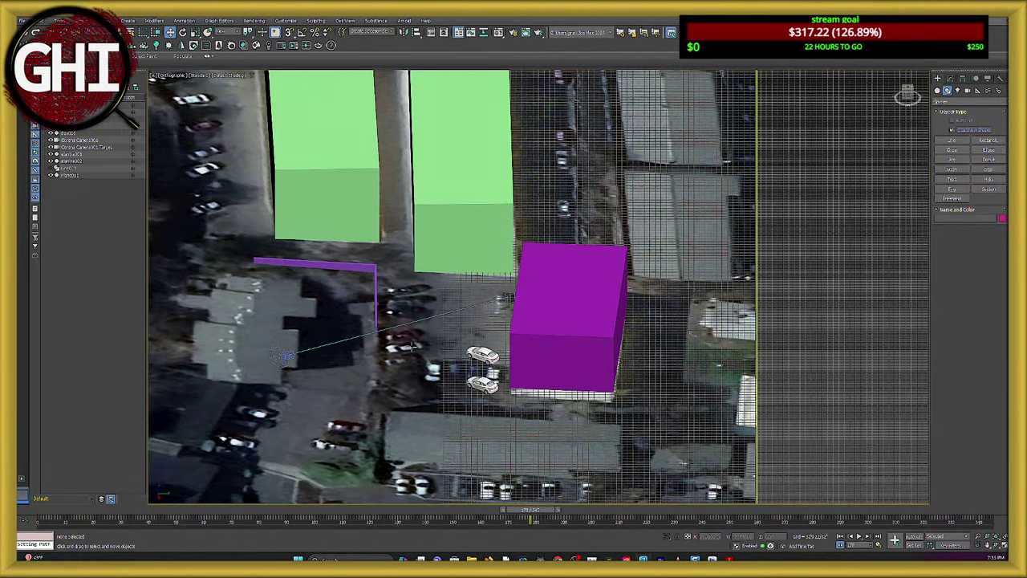
{"action": "middle_click_drag", "start_coordinate": [406, 346], "coordinate": [384, 265], "text": "alt"}
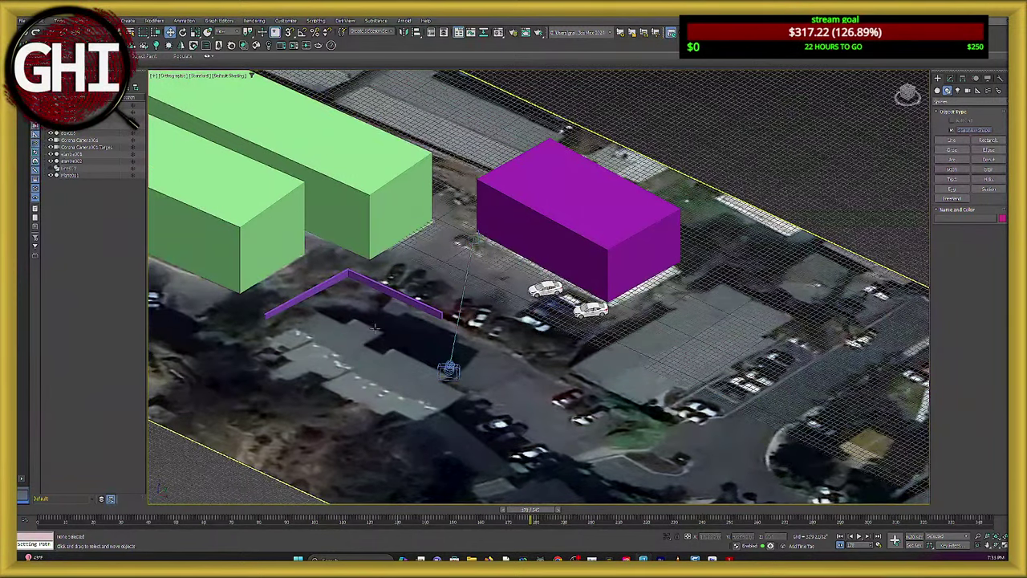
{"action": "key", "text": "t"}
{"action": "scroll", "coordinate": [365, 337], "scroll_direction": "up", "scroll_amount": 6}
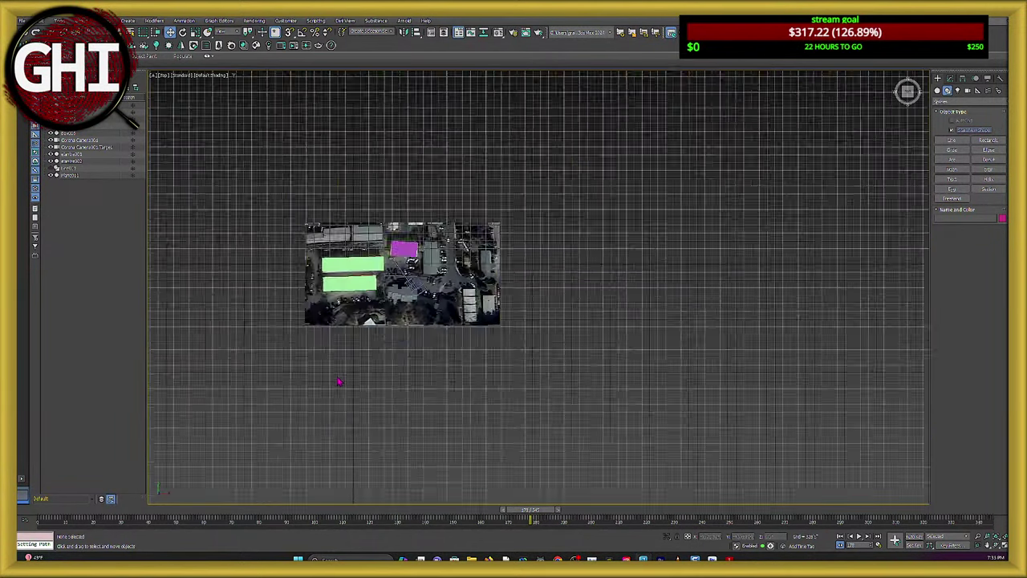
{"action": "middle_click_drag", "start_coordinate": [445, 167], "coordinate": [433, 348]}
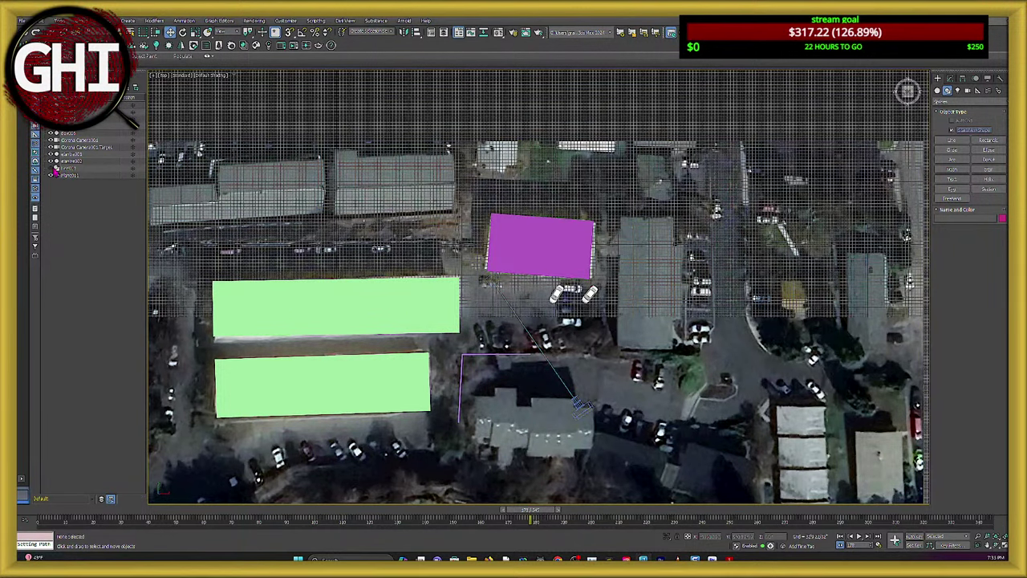
{"action": "scroll", "coordinate": [427, 231], "scroll_direction": "up", "scroll_amount": 8}
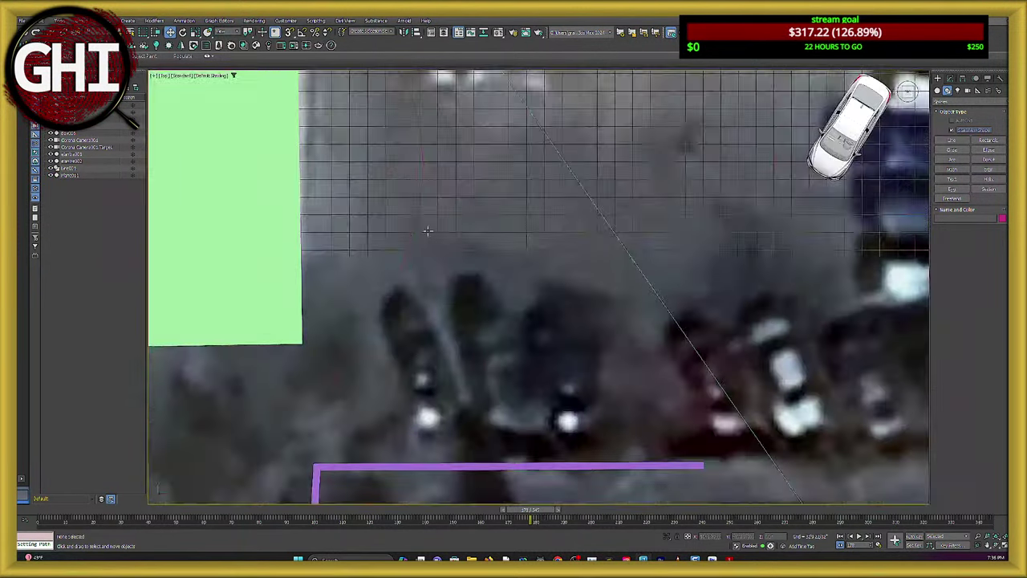
{"action": "left_click", "coordinate": [414, 223]}
{"action": "scroll", "coordinate": [423, 235], "scroll_direction": "down", "scroll_amount": 7}
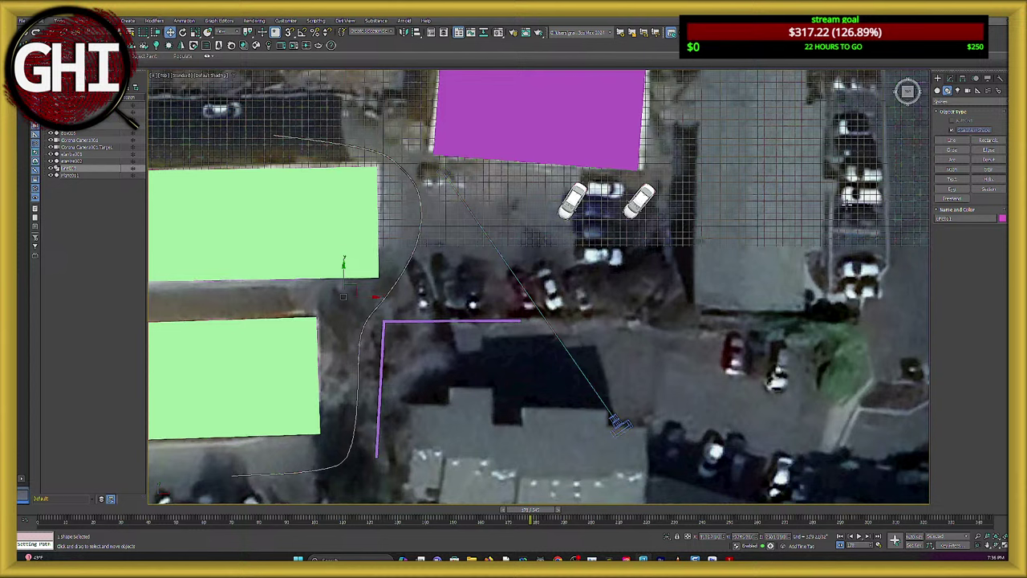
Draw a closed, looping Line spline across the lot between the green and purple buildings, and delete it.
{"action": "left_click", "coordinate": [953, 140]}
{"action": "left_click", "coordinate": [948, 141]}
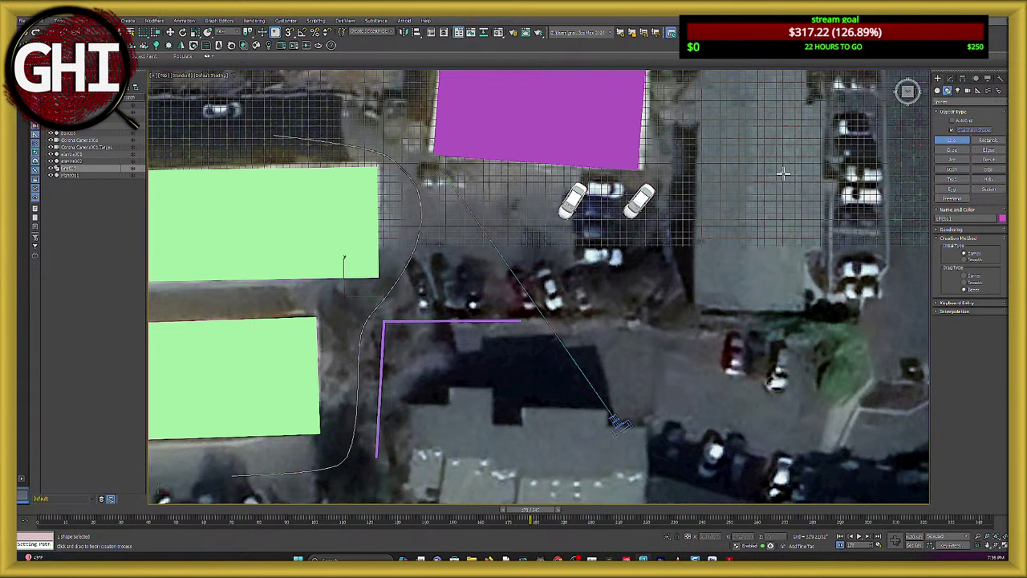
{"action": "left_click", "coordinate": [505, 191]}
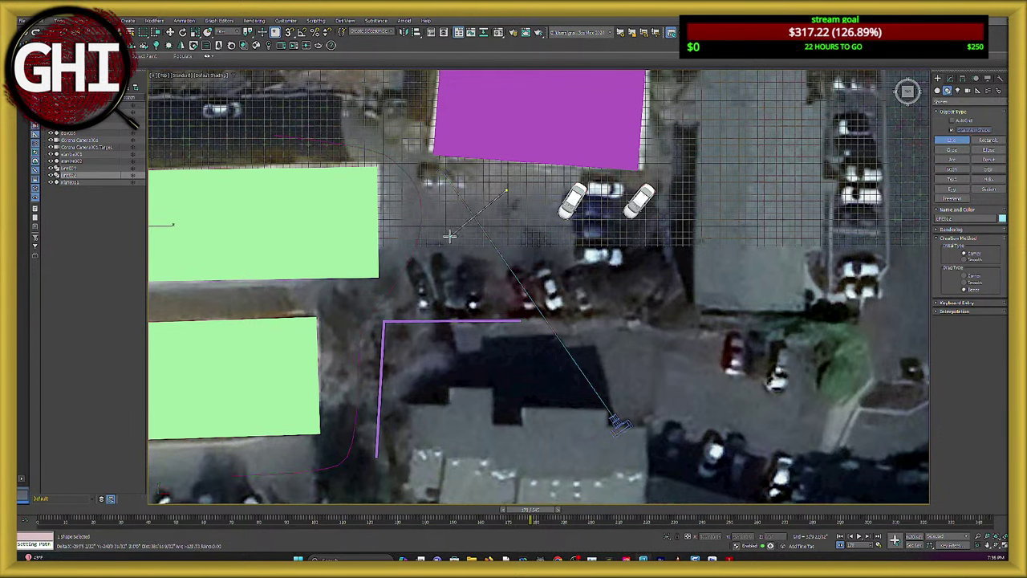
{"action": "left_click_drag", "start_coordinate": [447, 239], "coordinate": [449, 185]}
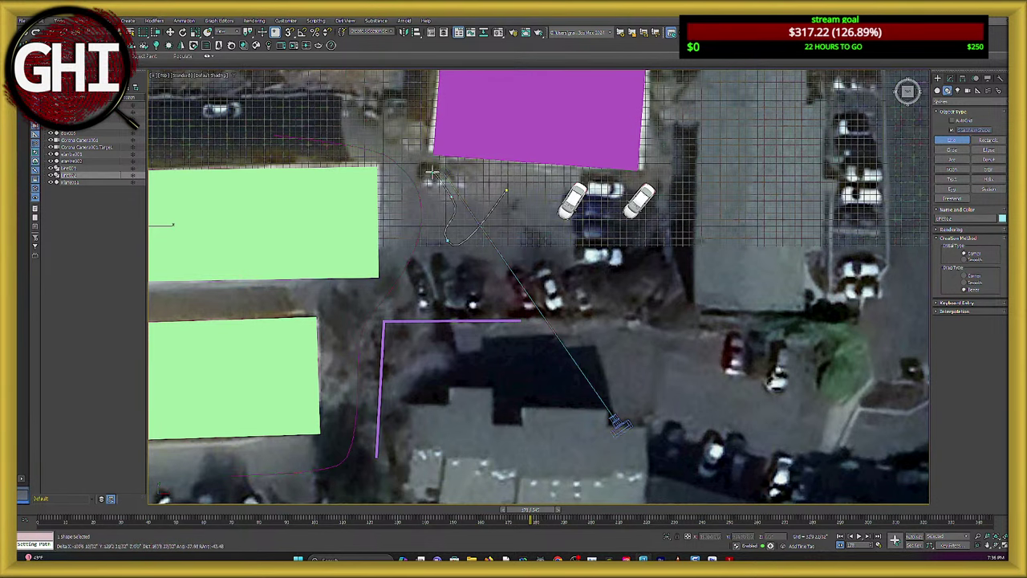
{"action": "left_click", "coordinate": [399, 94]}
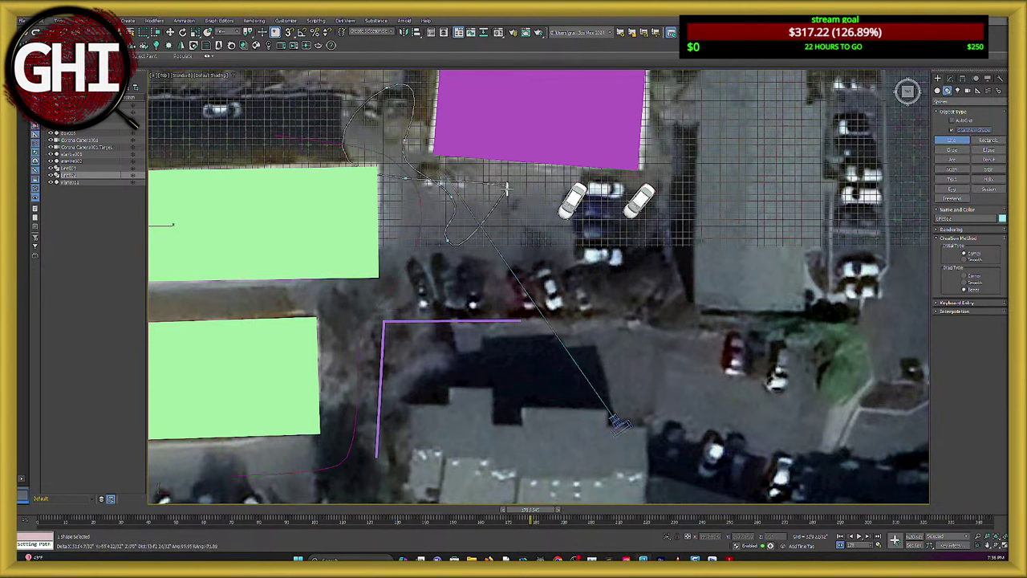
{"action": "left_click", "coordinate": [505, 190]}
{"action": "left_click", "coordinate": [503, 292]}
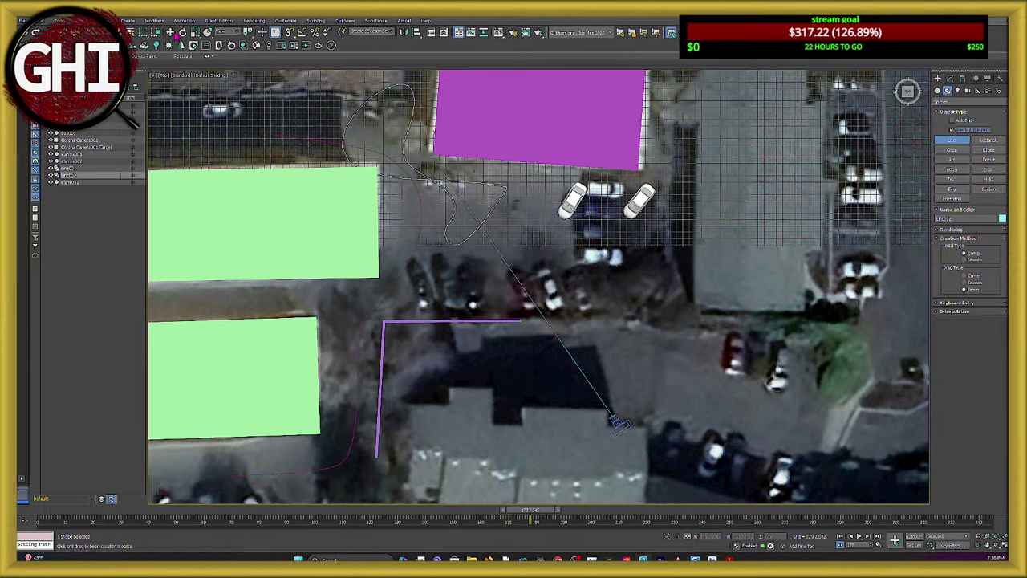
{"action": "left_click", "coordinate": [169, 32]}
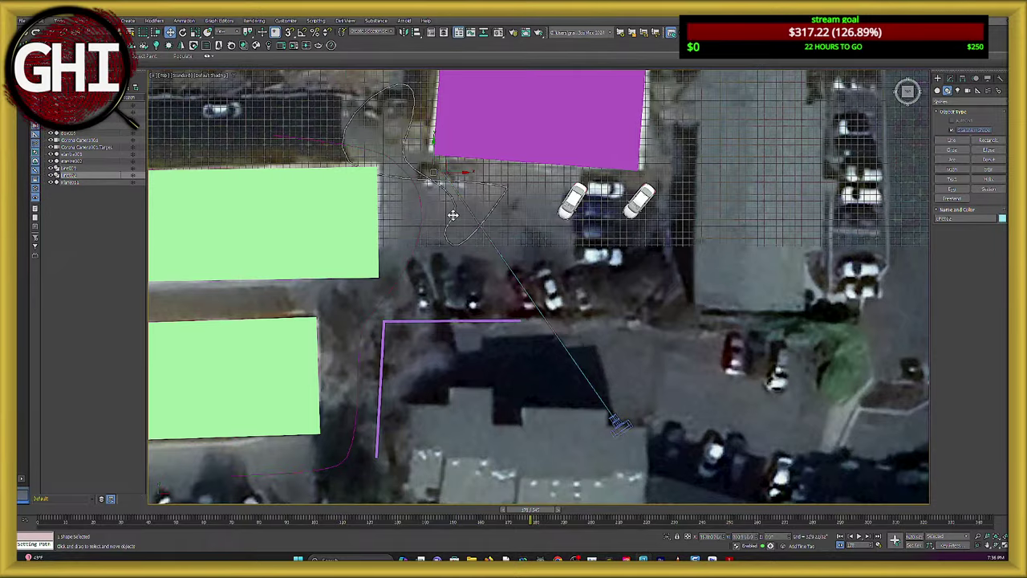
{"action": "key", "text": "Delete"}
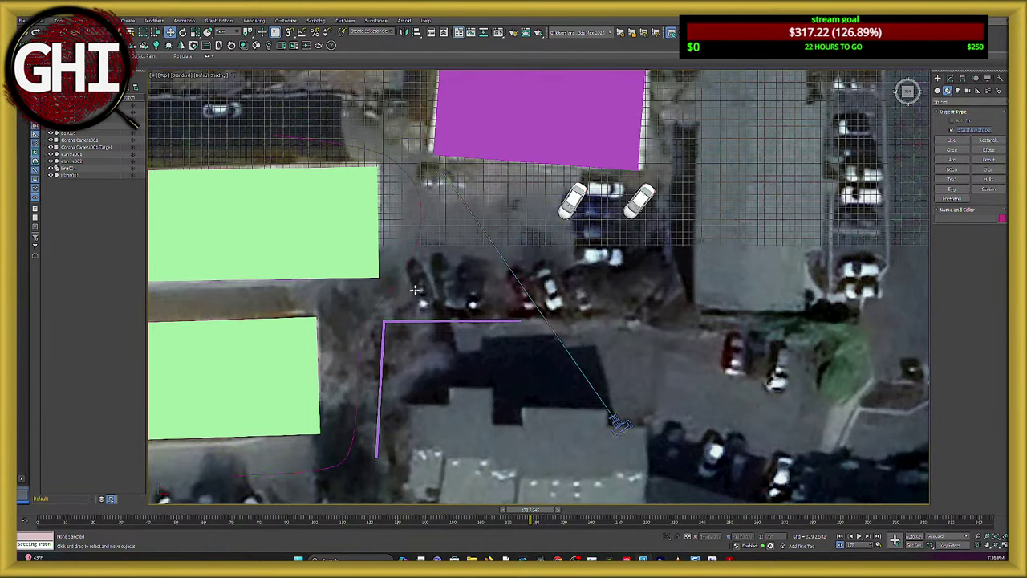
Select the S-shaped path spline and check its height against the buildings and ground from the side.
{"action": "left_click", "coordinate": [402, 276]}
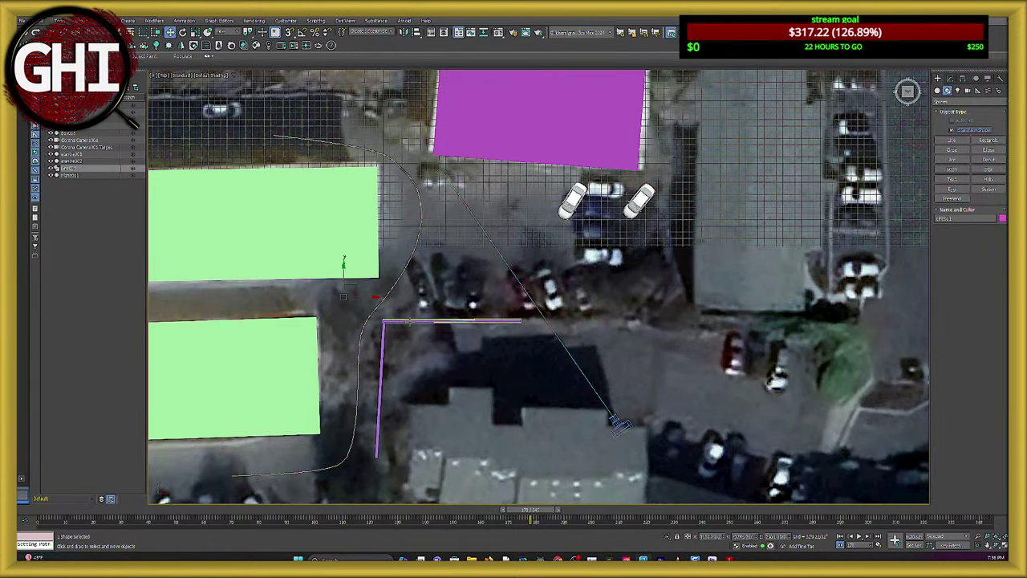
{"action": "mouse_move", "coordinate": [345, 269]}
{"action": "middle_mouse_down", "text": "alt"}
{"action": "mouse_move", "coordinate": [357, 268]}
{"action": "mouse_move", "coordinate": [341, 281]}
{"action": "mouse_move", "coordinate": [331, 260]}
{"action": "middle_mouse_up", "text": "alt"}
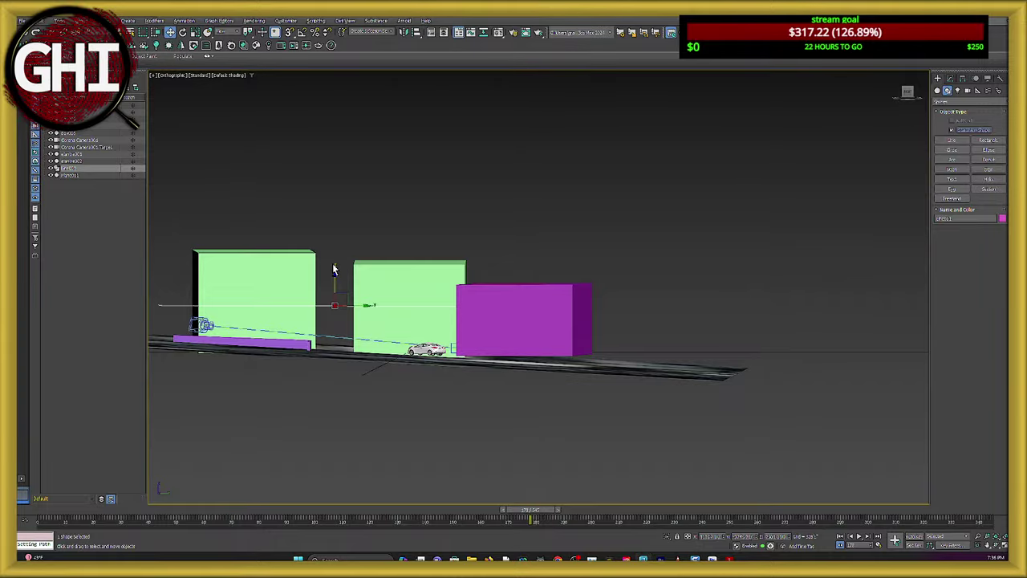
{"action": "middle_click_drag", "start_coordinate": [334, 270], "coordinate": [403, 317], "text": "alt"}
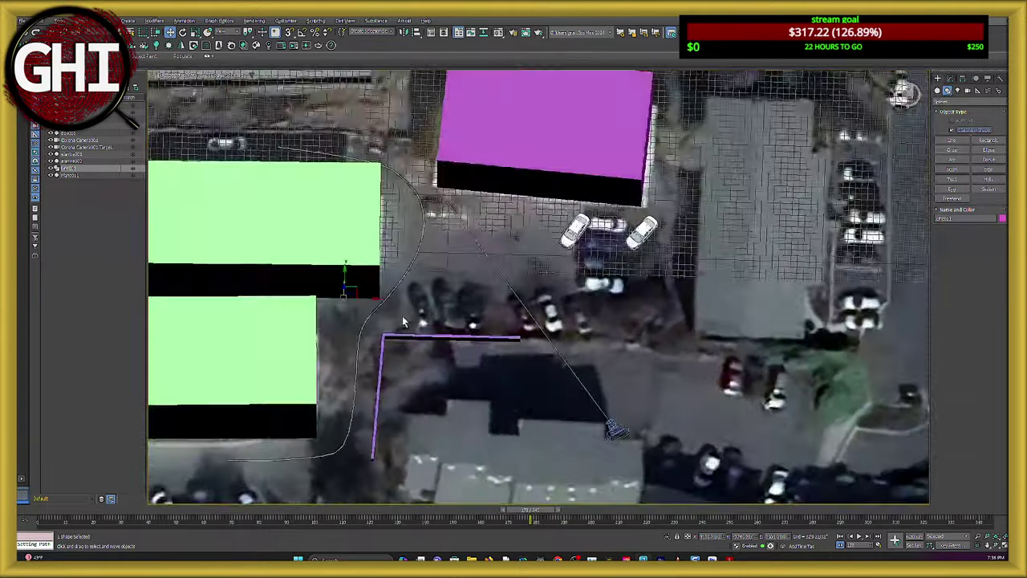
{"action": "key", "text": "t"}
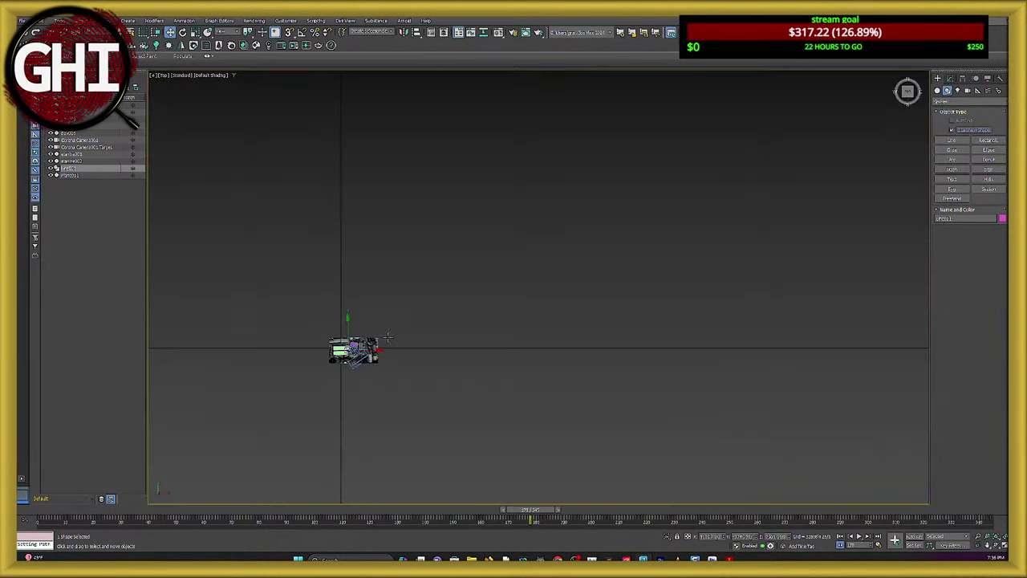
{"action": "scroll", "coordinate": [327, 368], "scroll_direction": "up", "scroll_amount": 15}
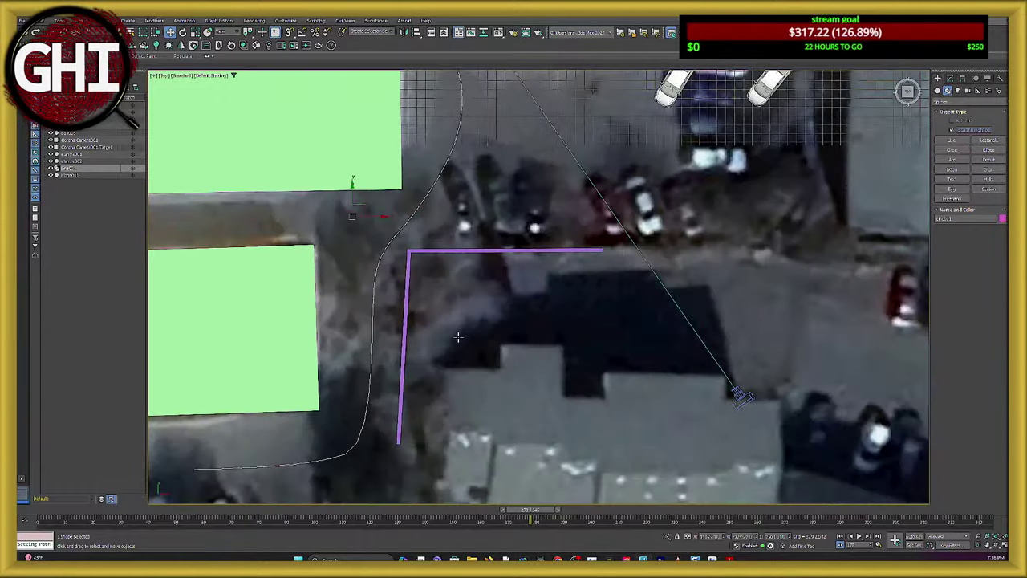
{"action": "scroll", "coordinate": [406, 258], "scroll_direction": "down", "scroll_amount": 5}
{"action": "scroll", "coordinate": [406, 250], "scroll_direction": "up", "scroll_amount": 5}
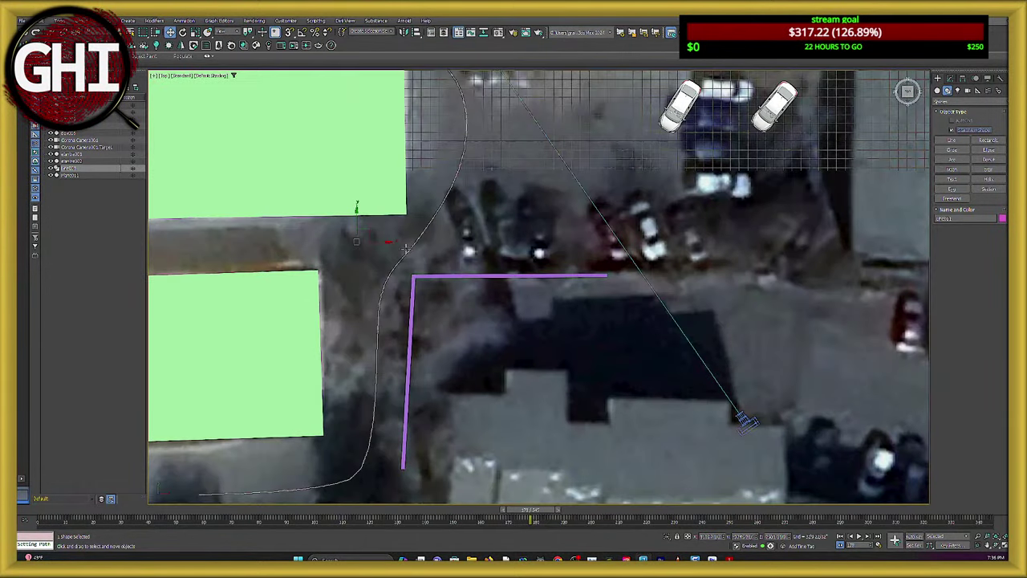
Edit the spline's vertex near the purple wall's corner, nudging it and flattening its Bezier handles to round the bend.
{"action": "right_click", "coordinate": [409, 248]}
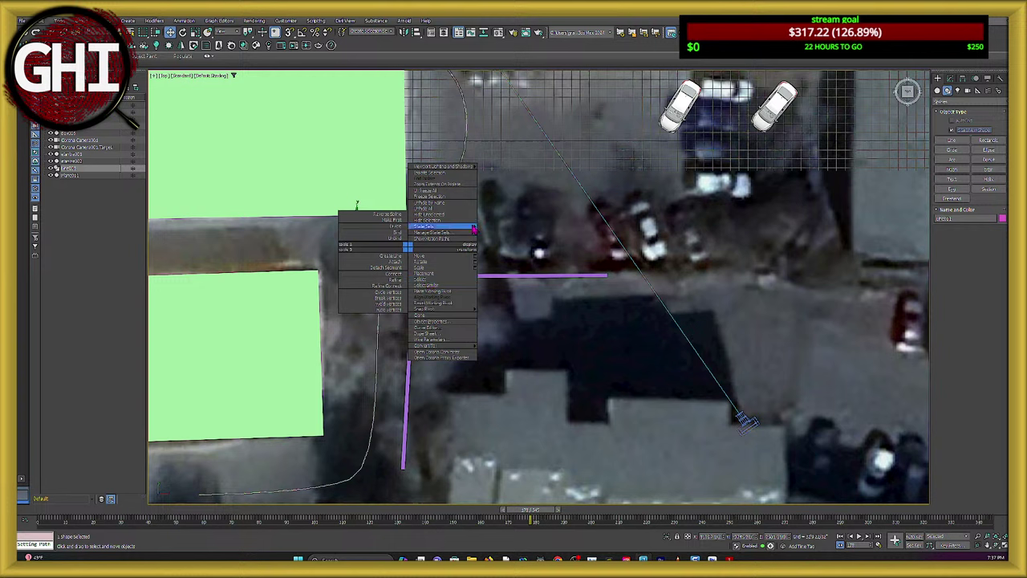
{"action": "mouse_move", "coordinate": [443, 166]}
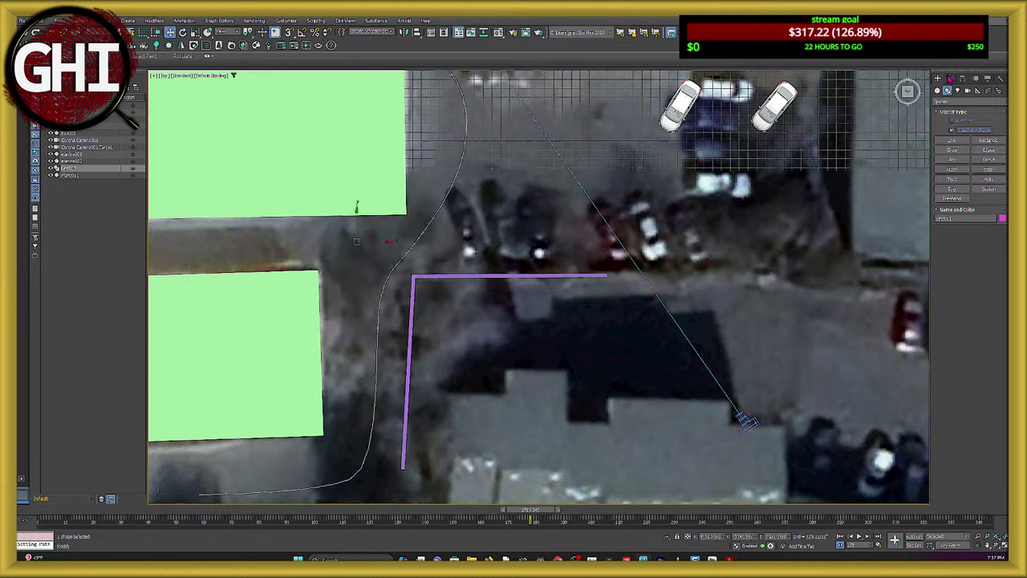
{"action": "left_click", "coordinate": [949, 78]}
{"action": "left_click", "coordinate": [952, 116]}
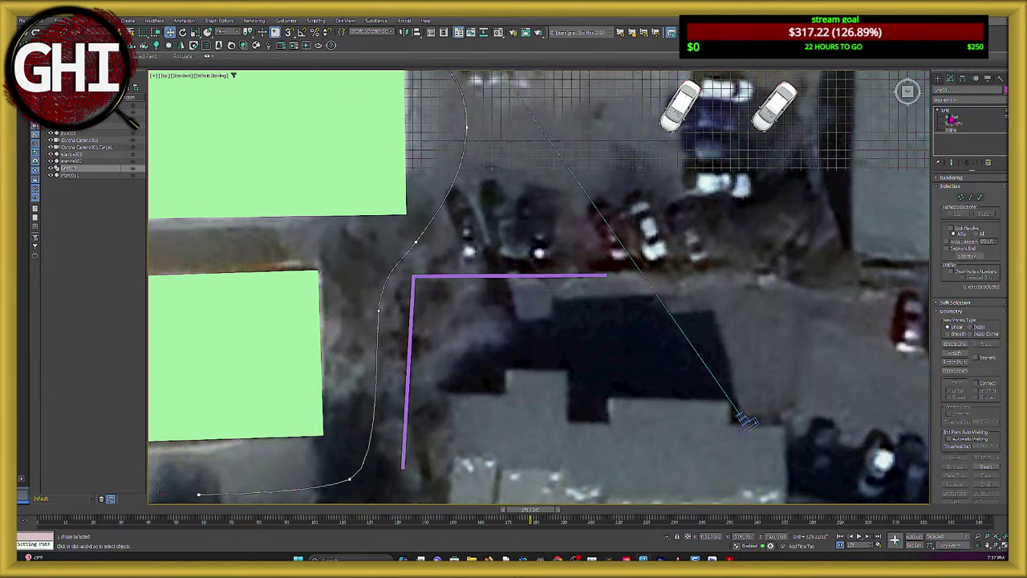
{"action": "left_click", "coordinate": [416, 241]}
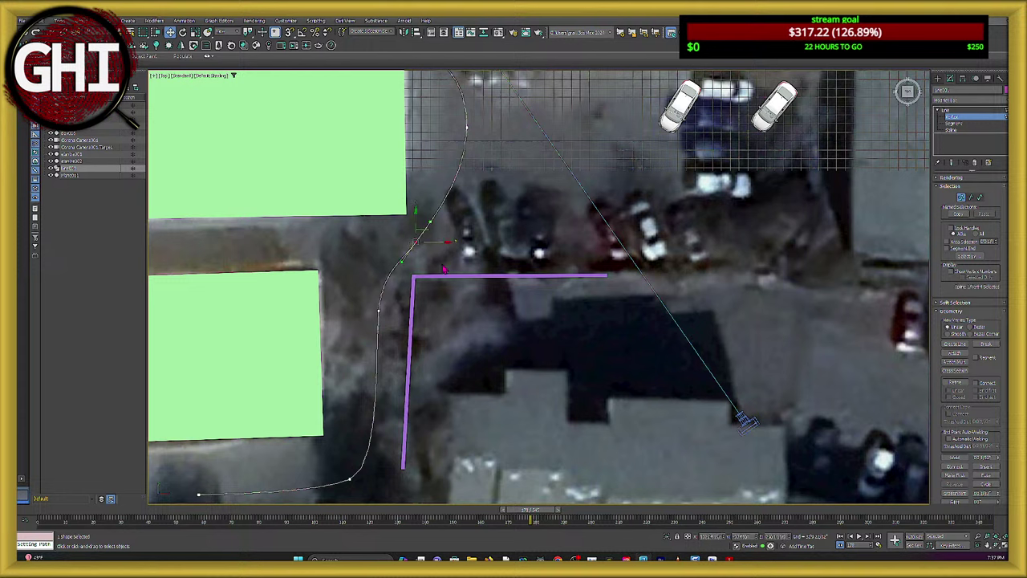
{"action": "left_click_drag", "start_coordinate": [430, 223], "coordinate": [450, 255]}
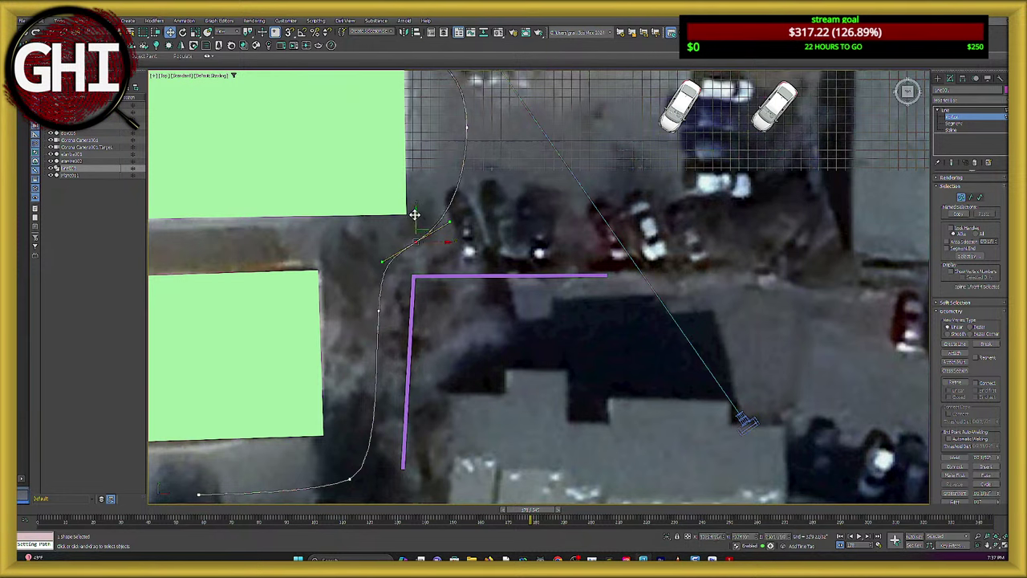
{"action": "left_click_drag", "start_coordinate": [415, 215], "coordinate": [449, 226]}
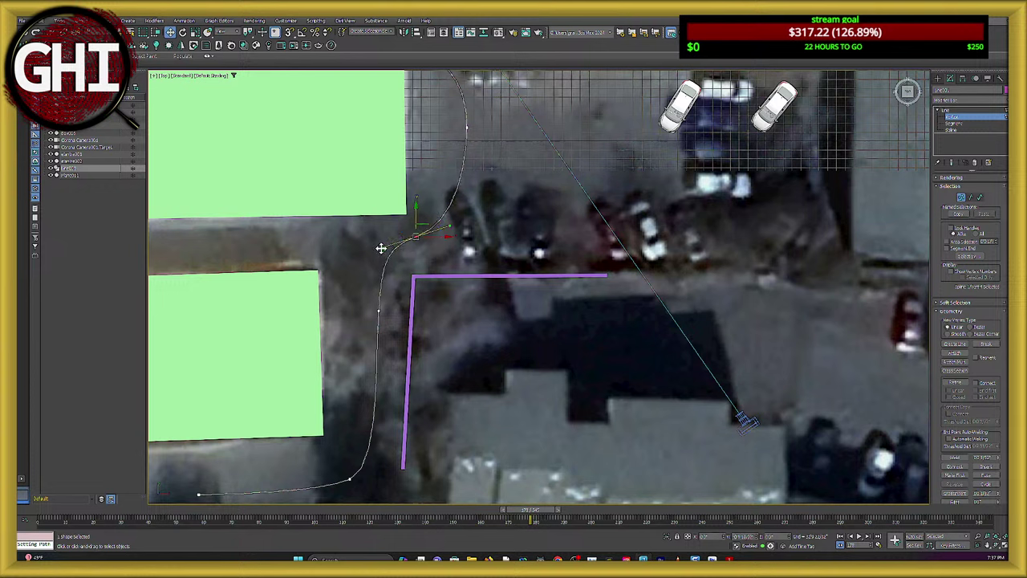
{"action": "left_click_drag", "start_coordinate": [381, 247], "coordinate": [391, 246]}
{"action": "left_click_drag", "start_coordinate": [426, 226], "coordinate": [430, 228]}
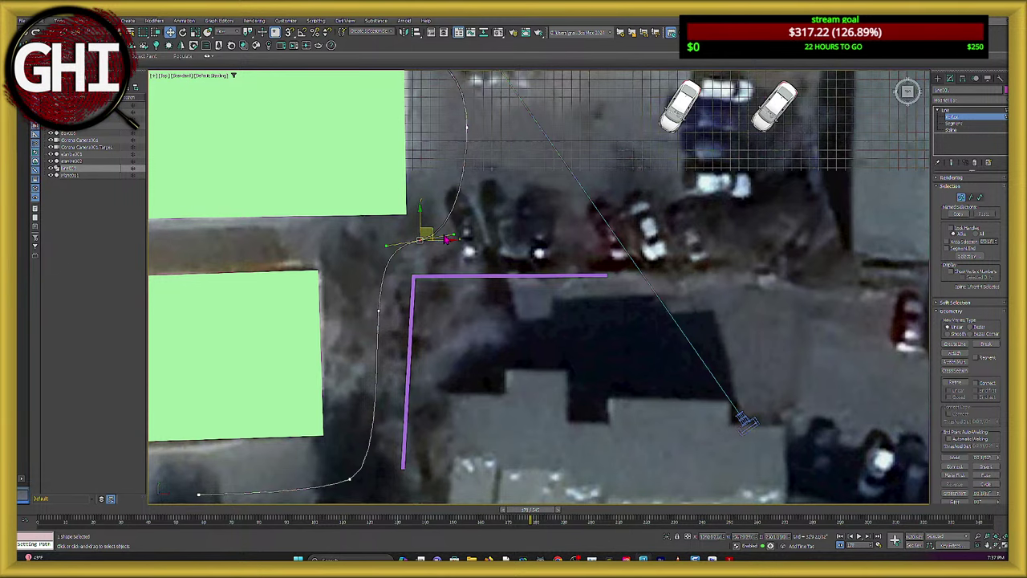
{"action": "left_click", "coordinate": [500, 239]}
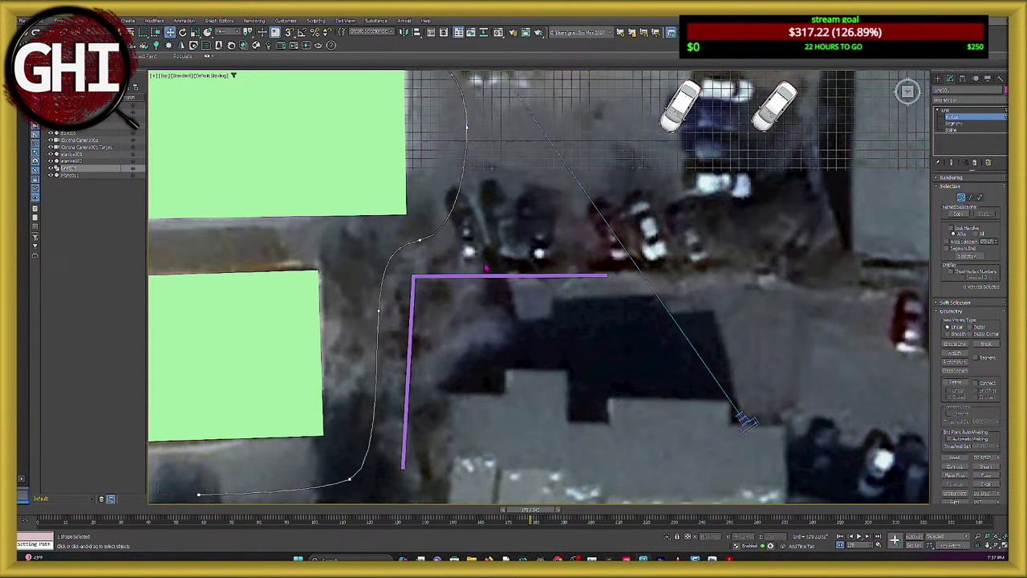
Glue the path spline onto the aerial-image ground plane with the Glue utility.
{"action": "scroll", "coordinate": [472, 271], "scroll_direction": "down", "scroll_amount": 2}
{"action": "scroll", "coordinate": [503, 289], "scroll_direction": "up", "scroll_amount": 1}
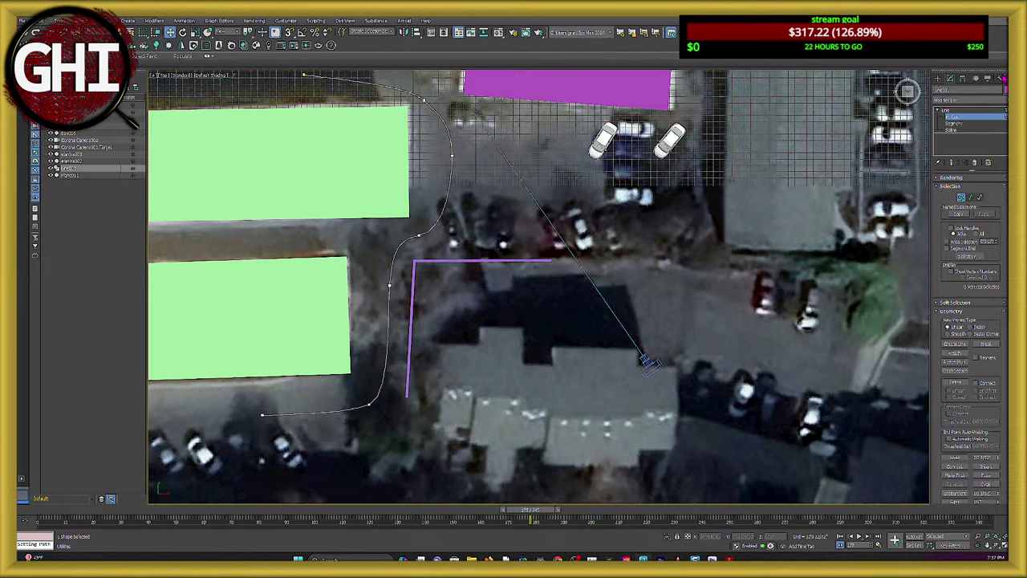
{"action": "left_click", "coordinate": [1000, 79]}
{"action": "left_click", "coordinate": [992, 192]}
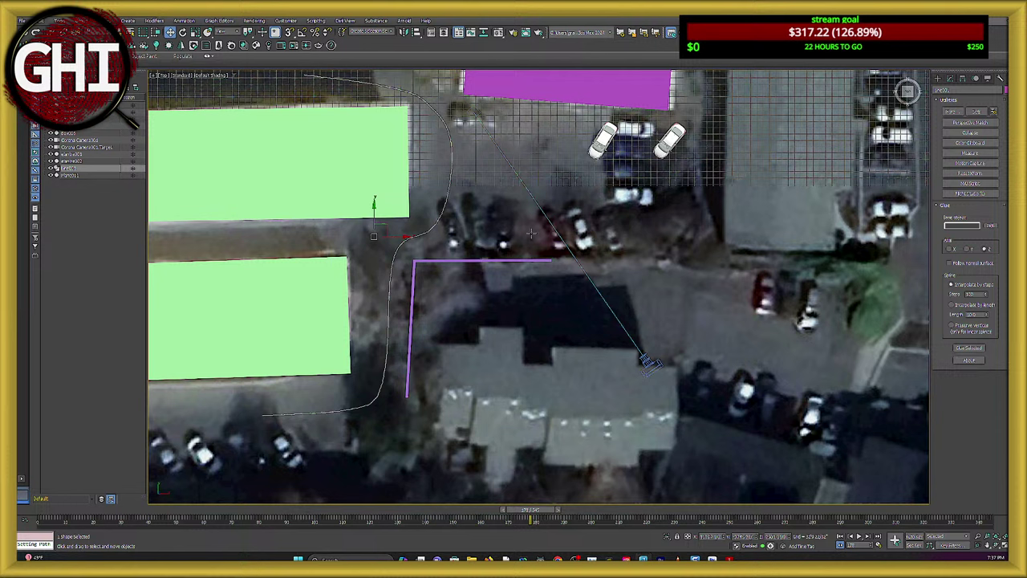
{"action": "left_click", "coordinate": [992, 227]}
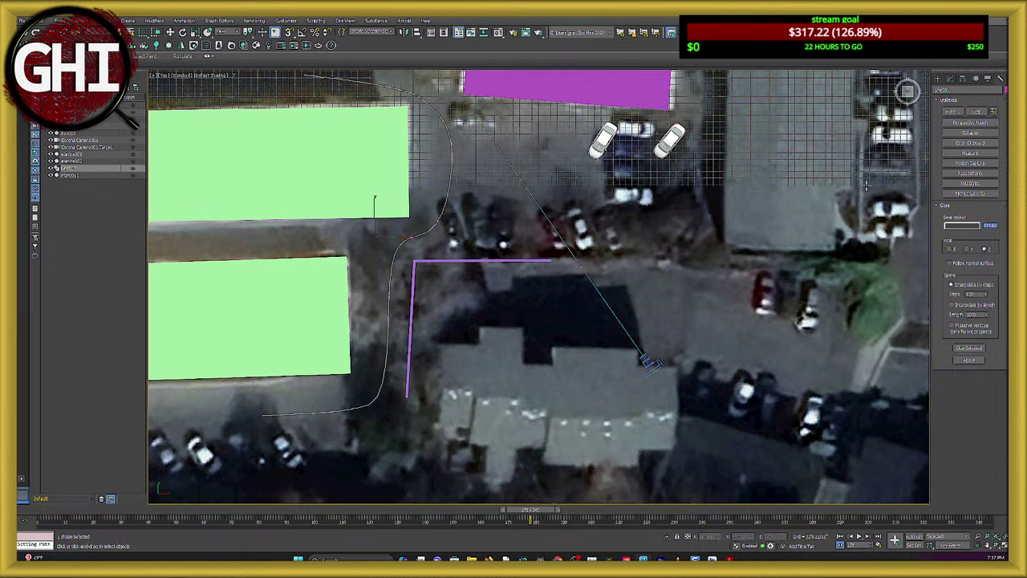
{"action": "left_click", "coordinate": [282, 86]}
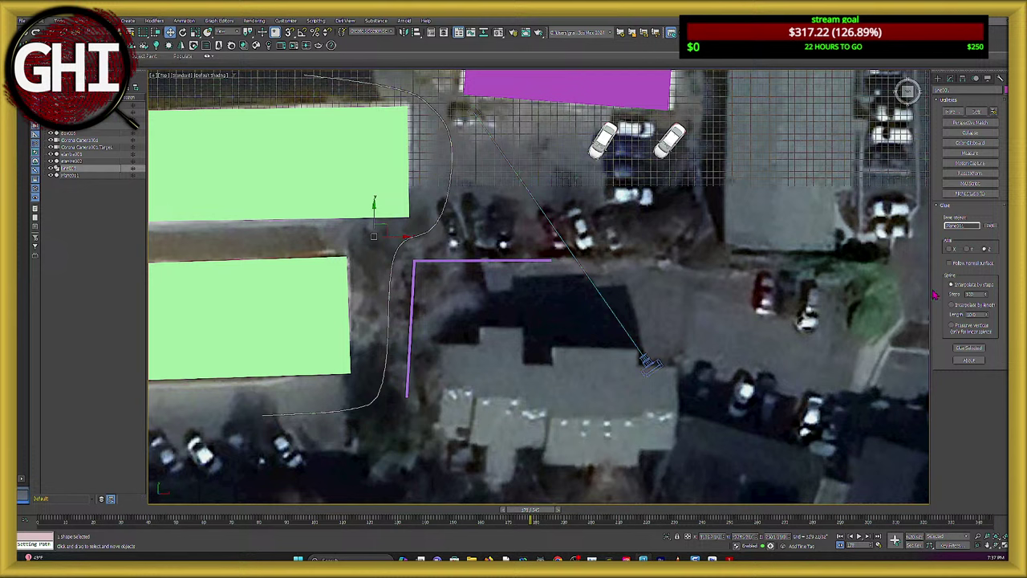
{"action": "left_click", "coordinate": [969, 349]}
{"action": "left_click", "coordinate": [968, 348]}
Inspect the glued spline on the terrain from an angle and hide the original floating spline.
{"action": "middle_click_drag", "start_coordinate": [510, 343], "coordinate": [377, 331], "text": "alt"}
{"action": "scroll", "coordinate": [436, 323], "scroll_direction": "up", "scroll_amount": 4}
{"action": "scroll", "coordinate": [414, 324], "scroll_direction": "down", "scroll_amount": 5}
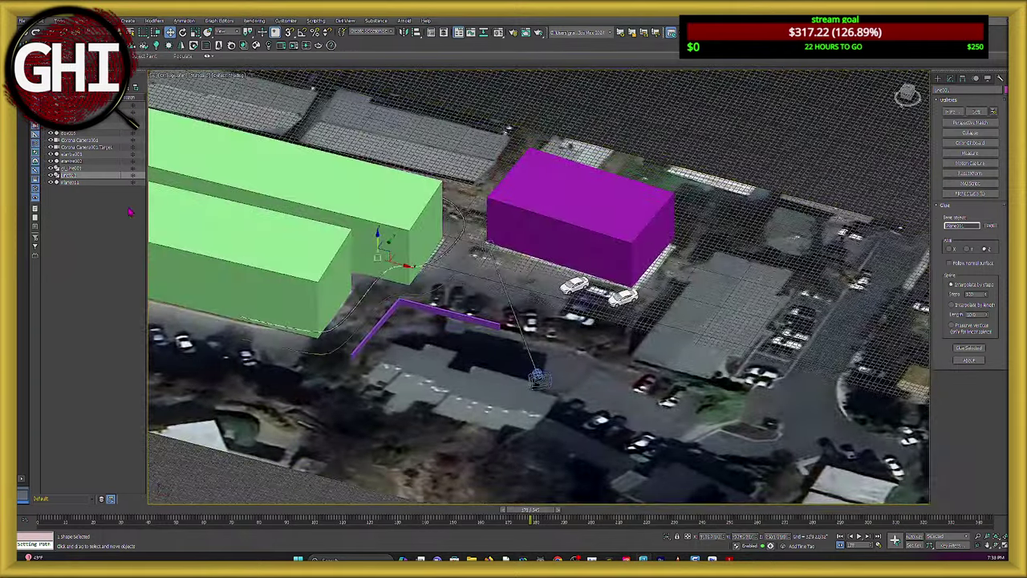
{"action": "left_click", "coordinate": [51, 175]}
{"action": "middle_click_drag", "start_coordinate": [456, 325], "coordinate": [447, 268], "text": "alt"}
{"action": "scroll", "coordinate": [447, 297], "scroll_direction": "up", "scroll_amount": 5}
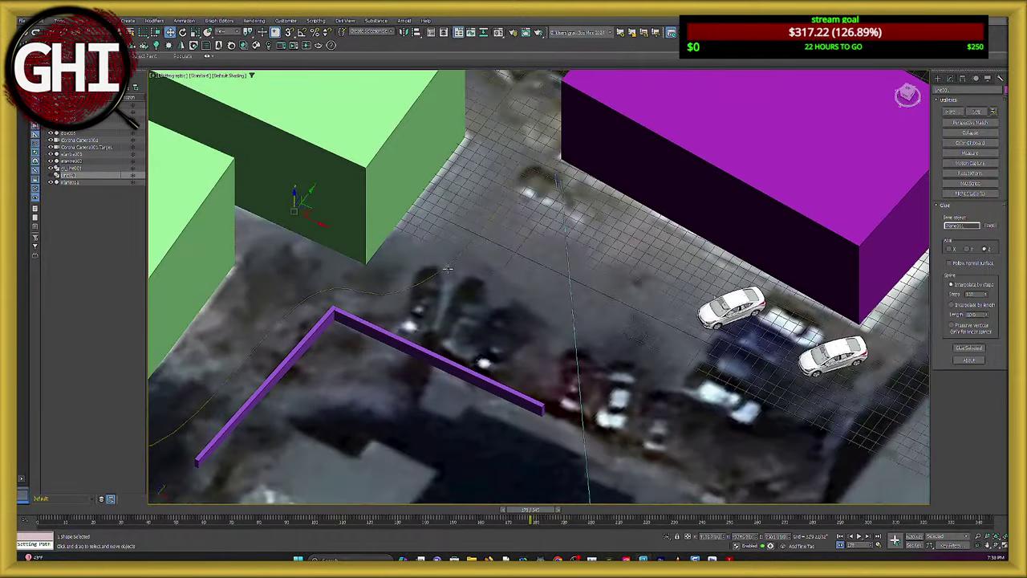
Constrain the white car nearer the green buildings to the glued spline with a Path Constraint.
{"action": "left_click", "coordinate": [732, 303]}
{"action": "middle_click_drag", "start_coordinate": [601, 399], "coordinate": [636, 459], "text": "alt"}
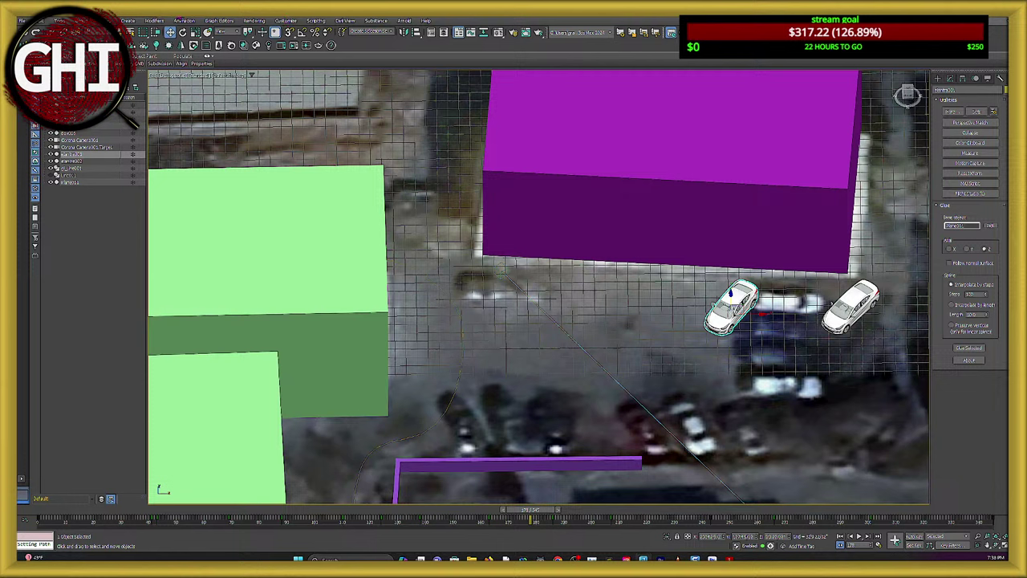
{"action": "left_click", "coordinate": [183, 21]}
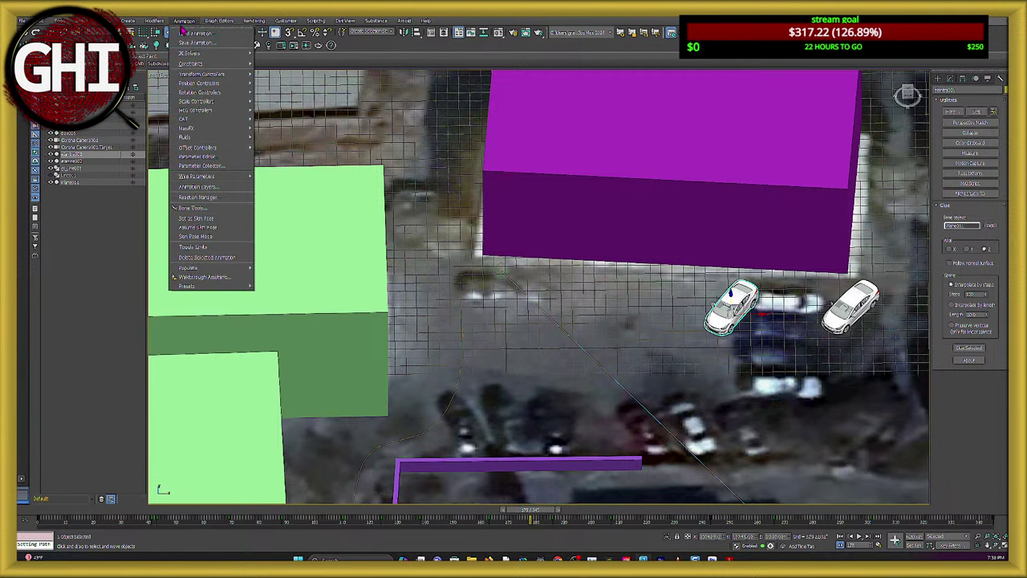
{"action": "mouse_move", "coordinate": [190, 64]}
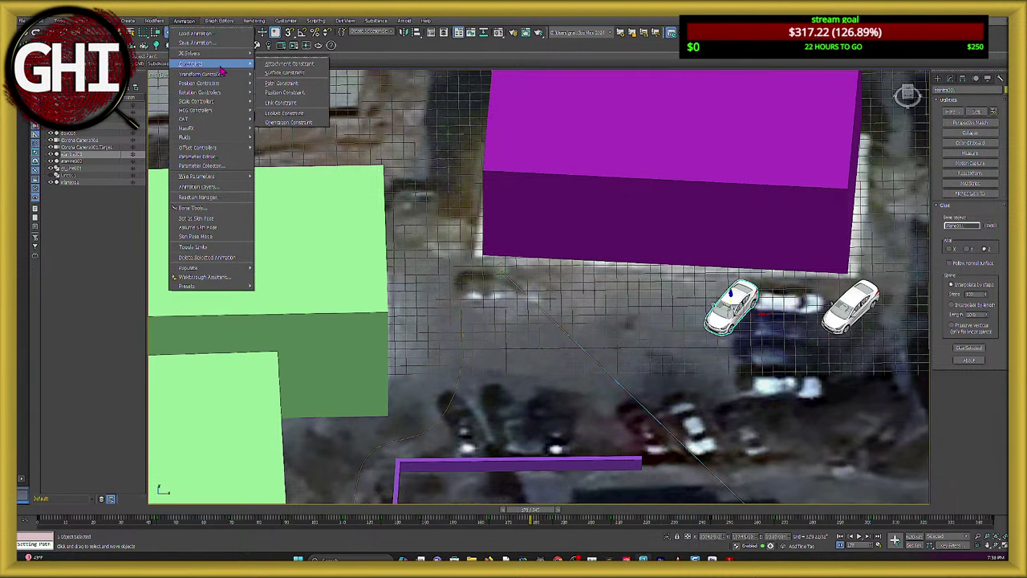
{"action": "left_click", "coordinate": [282, 84]}
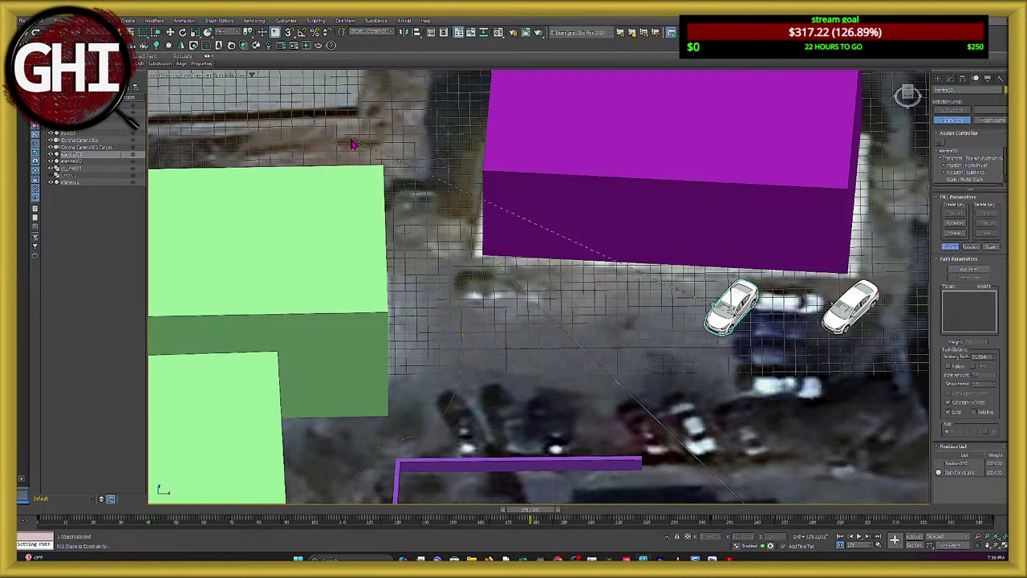
{"action": "left_click", "coordinate": [444, 292]}
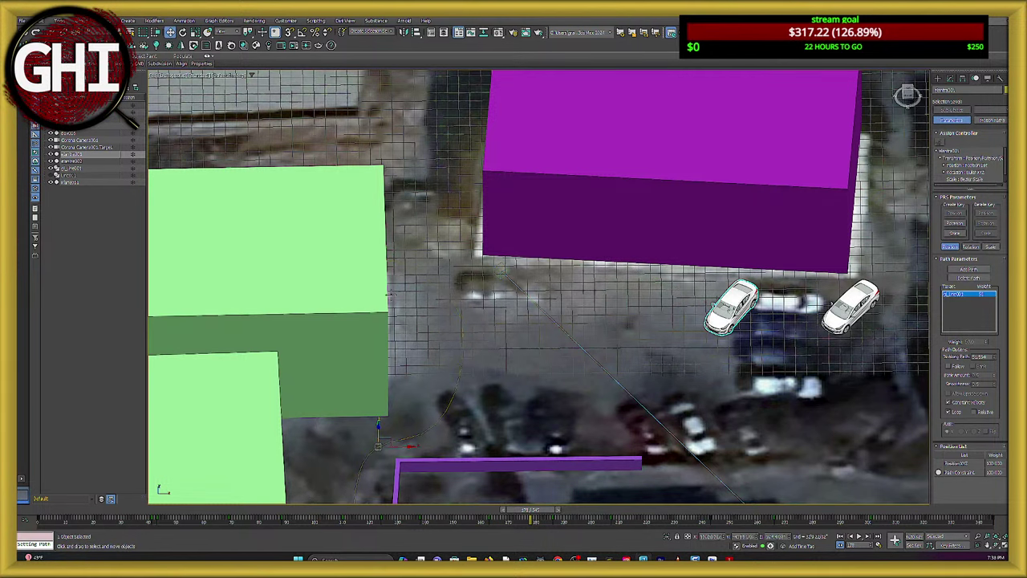
Delete the car's old animation keys near the timeline's start and return to frame 0.
{"action": "scroll", "coordinate": [391, 294], "scroll_direction": "down", "scroll_amount": 5}
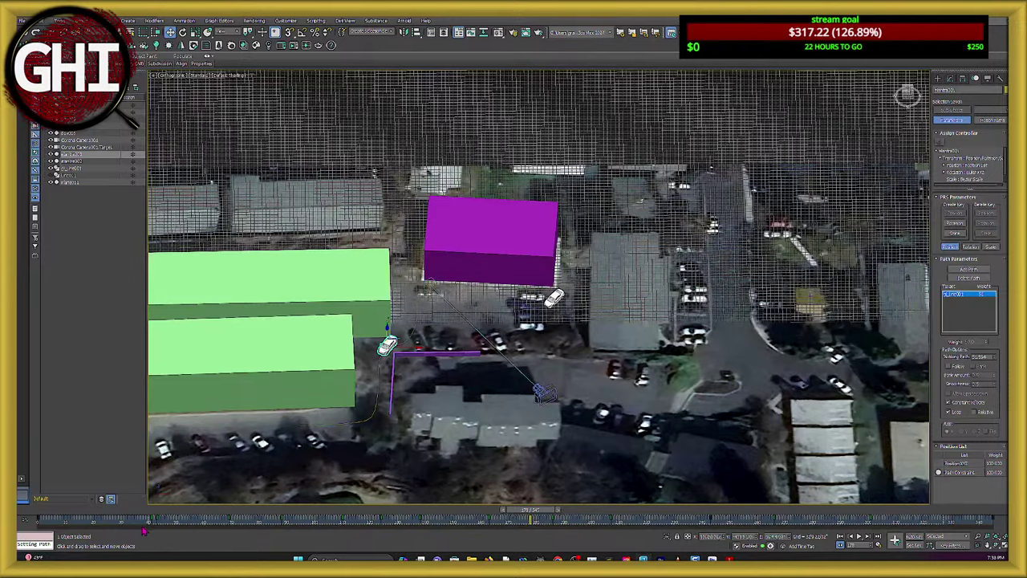
{"action": "left_click_drag", "start_coordinate": [109, 532], "coordinate": [111, 533]}
{"action": "key", "text": "Delete"}
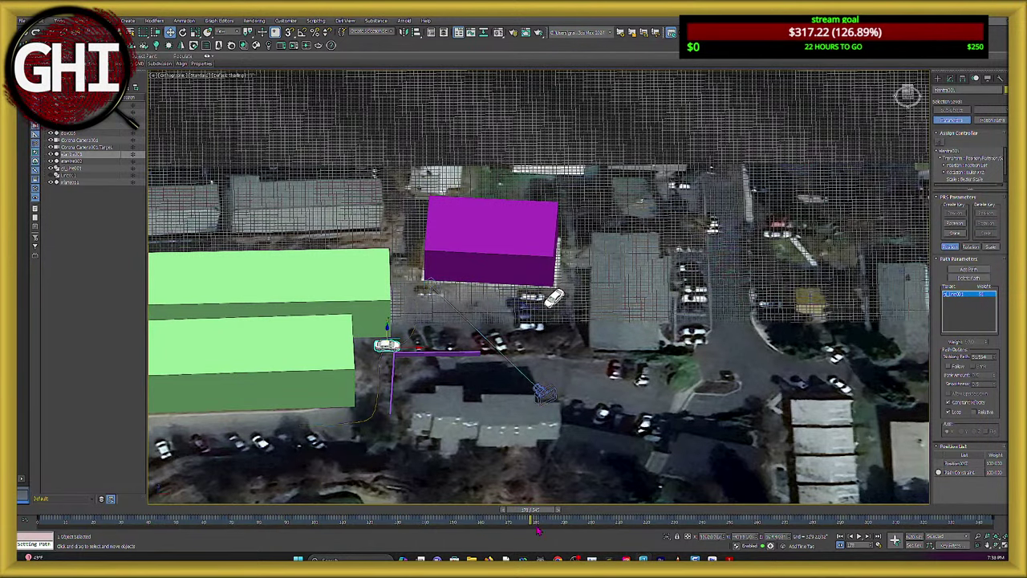
{"action": "left_click_drag", "start_coordinate": [536, 514], "coordinate": [32, 514]}
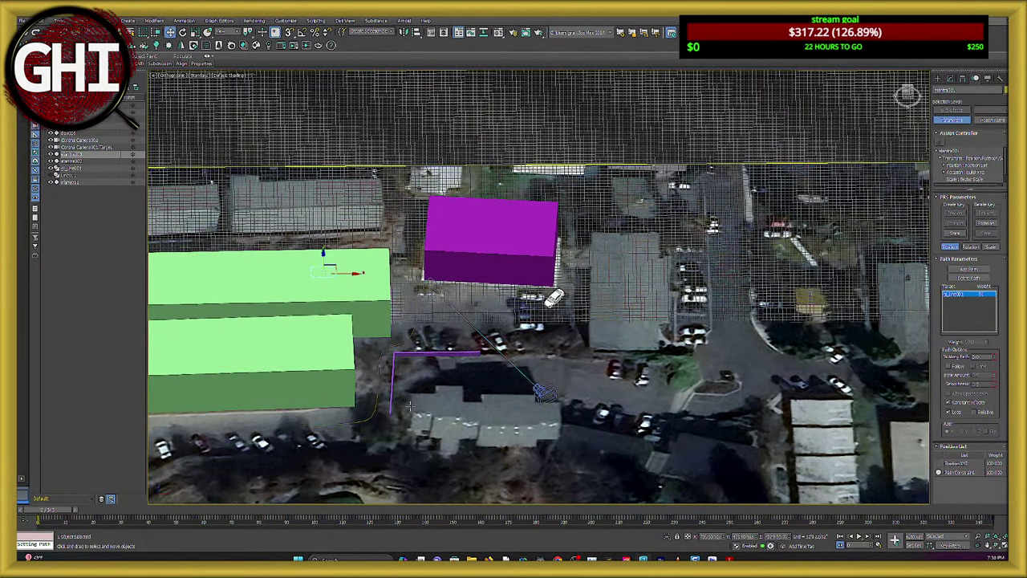
Turn on Auto Key and slide the constrained white car forward along its glued path at frame 0.
{"action": "middle_click_drag", "start_coordinate": [399, 421], "coordinate": [346, 333], "text": "alt"}
{"action": "mouse_move", "coordinate": [48, 510]}
{"action": "left_mouse_down"}
{"action": "mouse_move", "coordinate": [962, 511]}
{"action": "mouse_move", "coordinate": [657, 510]}
{"action": "mouse_move", "coordinate": [275, 487]}
{"action": "mouse_move", "coordinate": [48, 497]}
{"action": "left_mouse_up"}
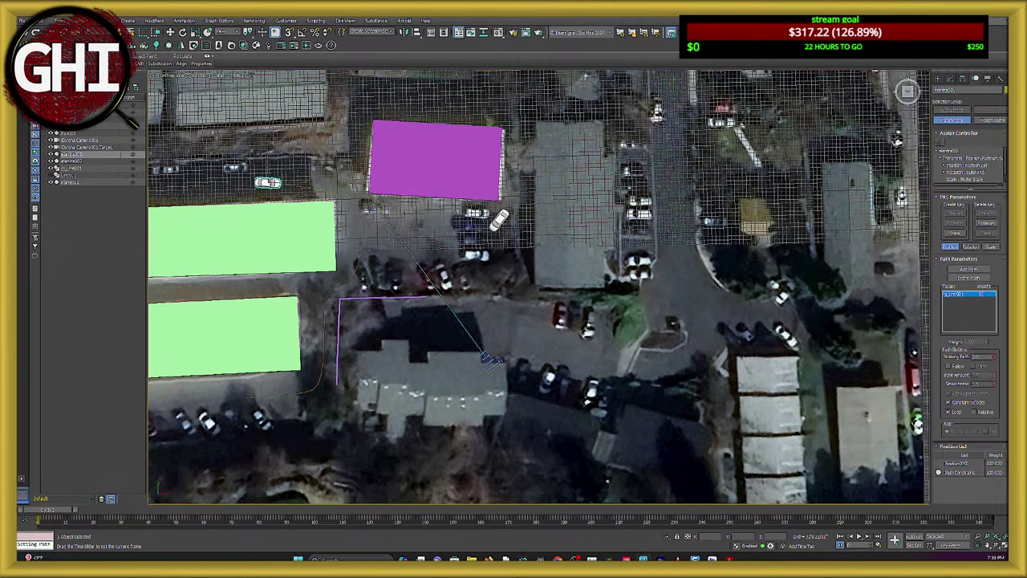
{"action": "key", "text": "w"}
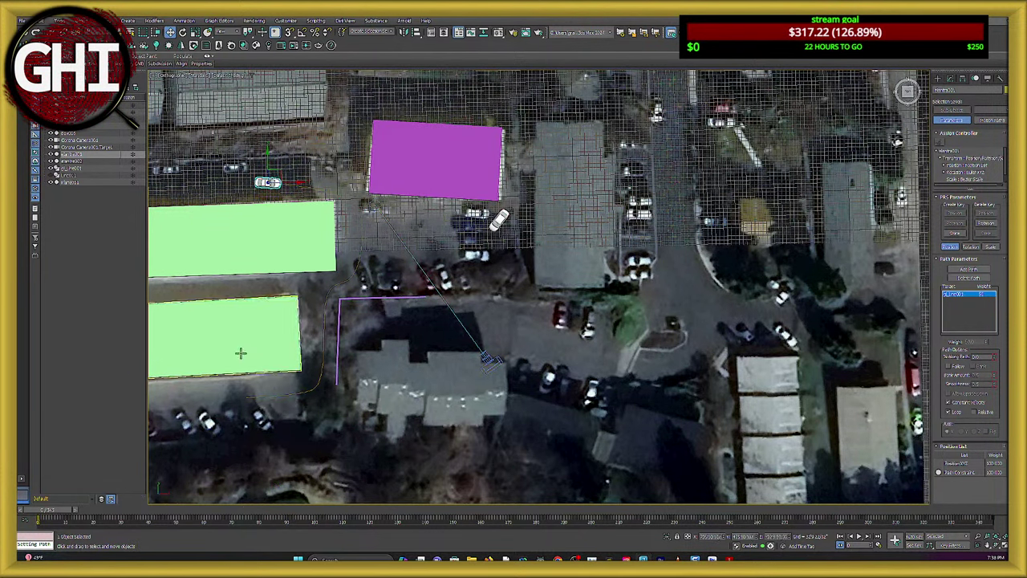
{"action": "scroll", "coordinate": [313, 249], "scroll_direction": "up", "scroll_amount": 5}
{"action": "scroll", "coordinate": [313, 249], "scroll_direction": "down", "scroll_amount": 2}
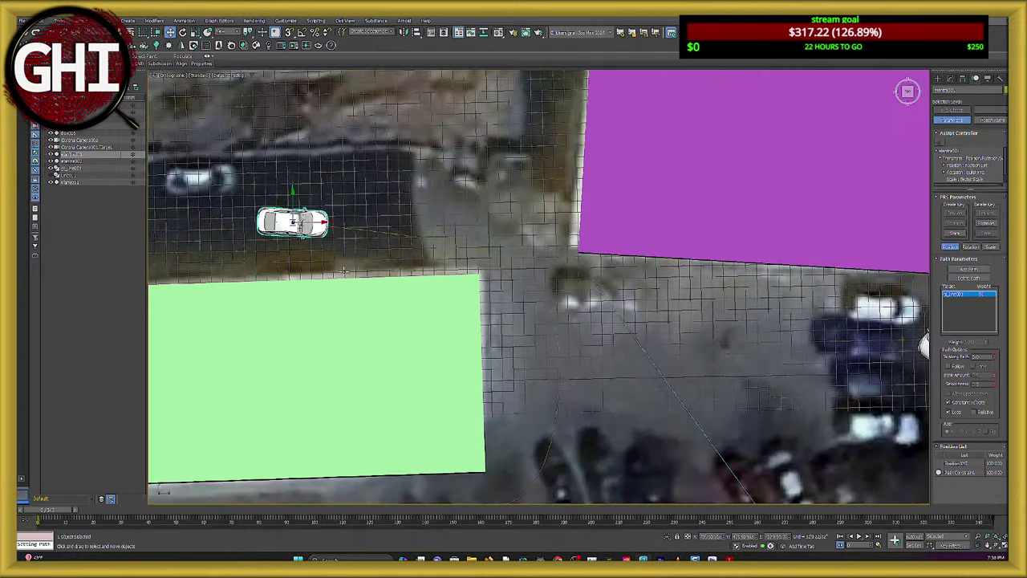
{"action": "left_click", "coordinate": [915, 538]}
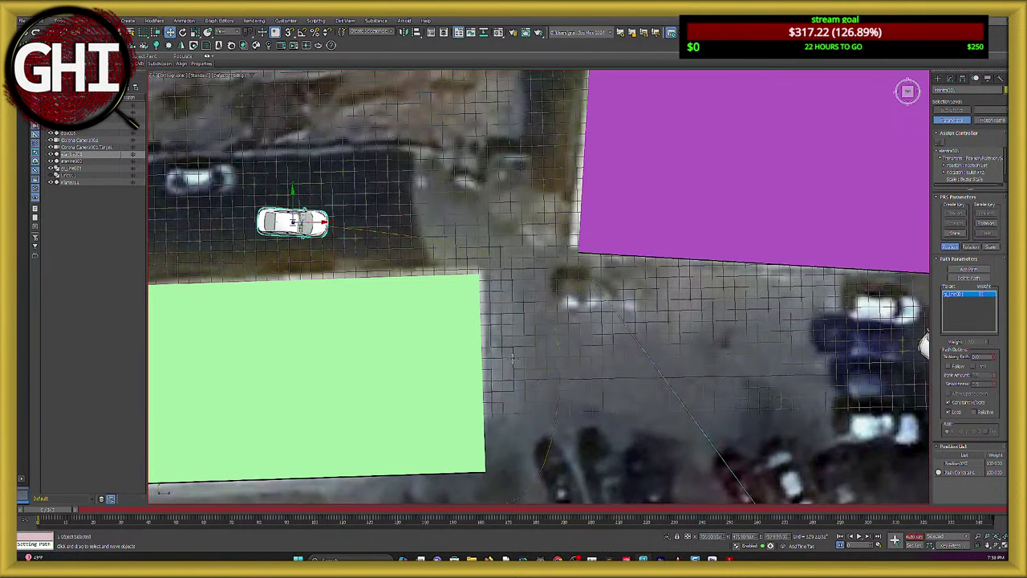
{"action": "middle_click_drag", "start_coordinate": [302, 247], "coordinate": [231, 251]}
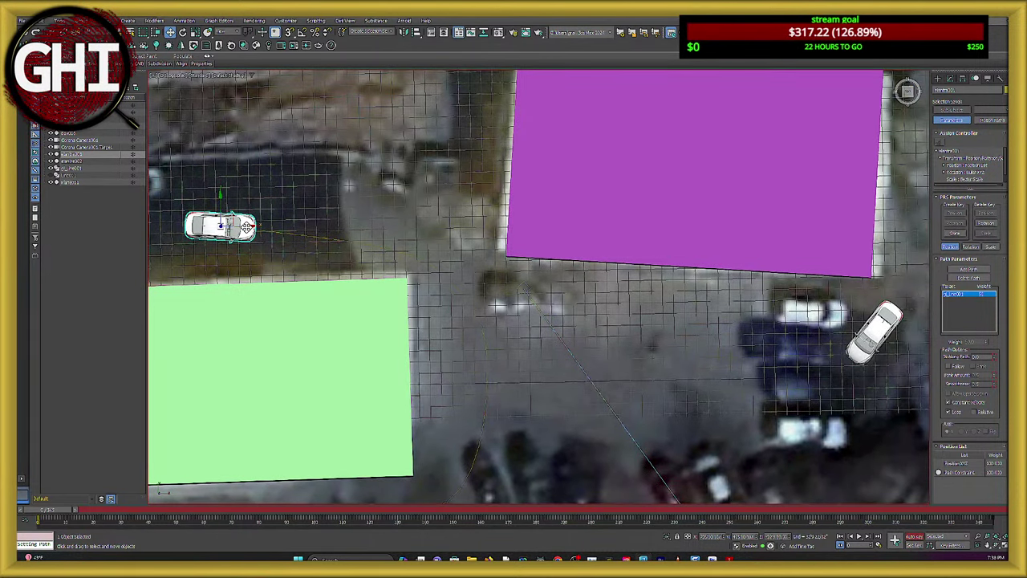
{"action": "left_click_drag", "start_coordinate": [246, 228], "coordinate": [339, 214]}
Rotate the car to follow the path's first curve, keying its heading at frames 33, 65 and 93.
{"action": "left_click", "coordinate": [183, 32]}
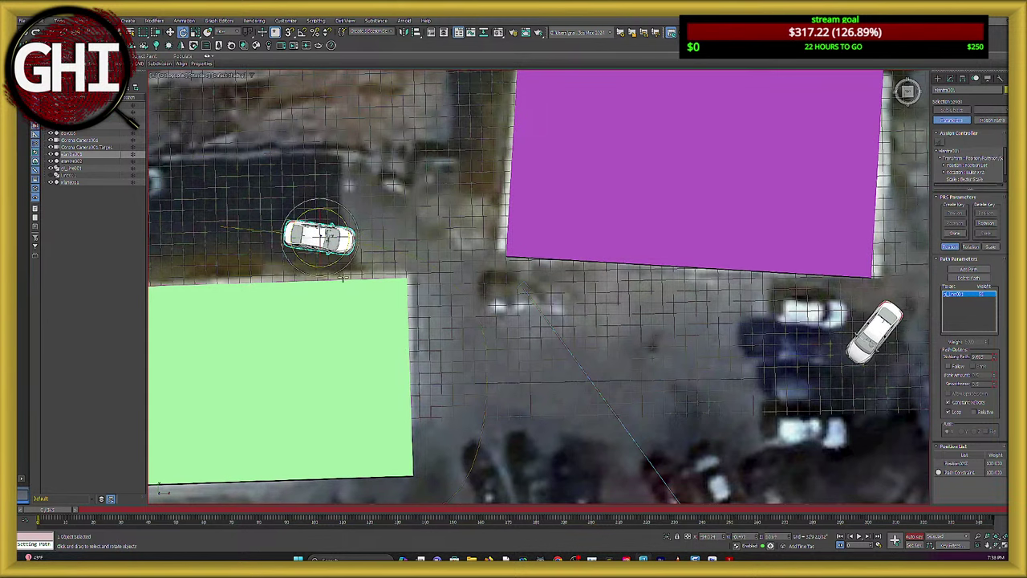
{"action": "left_click_drag", "start_coordinate": [60, 509], "coordinate": [149, 509]}
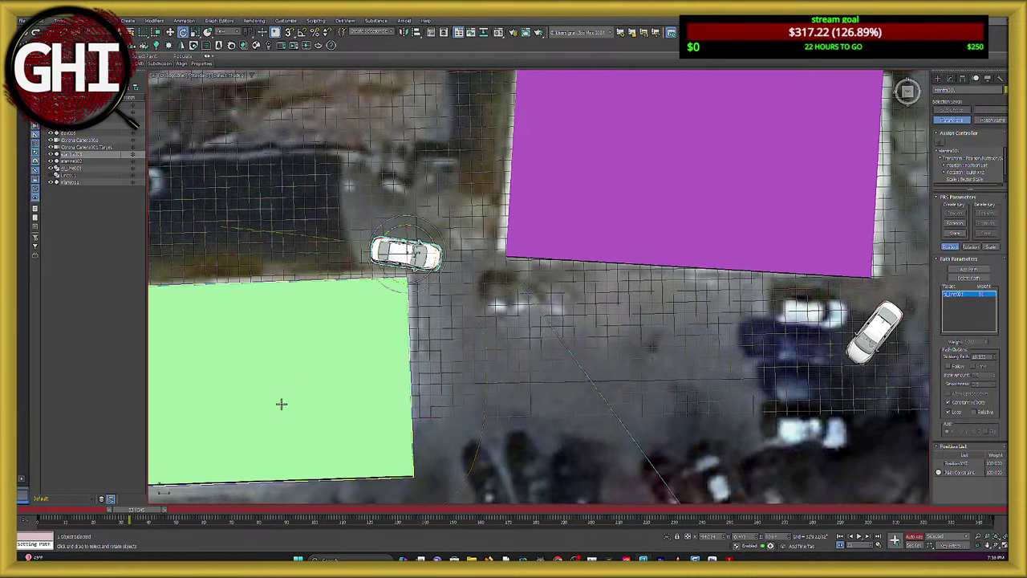
{"action": "left_click_drag", "start_coordinate": [429, 233], "coordinate": [434, 240]}
{"action": "left_click_drag", "start_coordinate": [138, 509], "coordinate": [223, 510]}
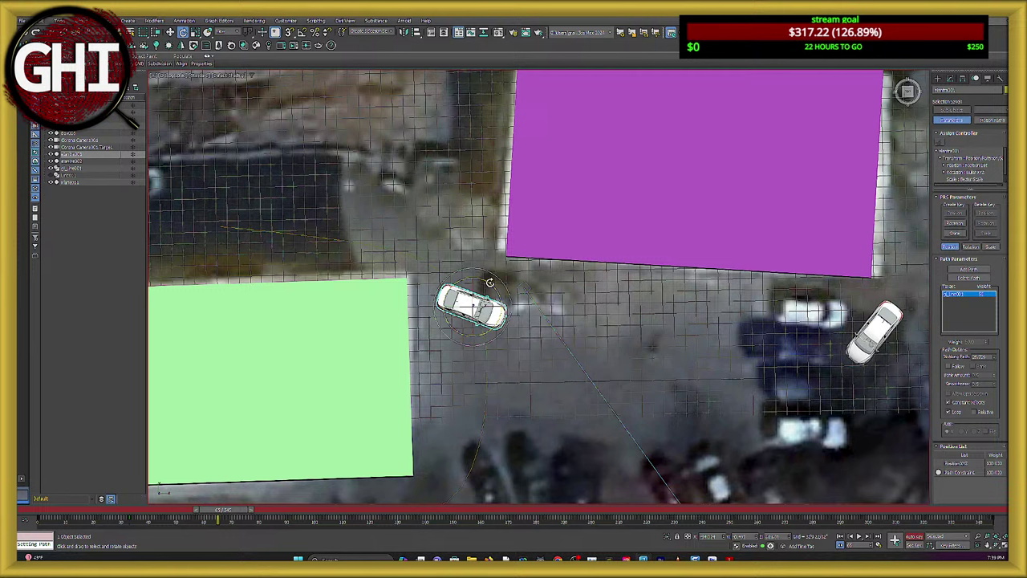
{"action": "left_click_drag", "start_coordinate": [489, 282], "coordinate": [511, 309]}
{"action": "left_click_drag", "start_coordinate": [234, 512], "coordinate": [311, 508]}
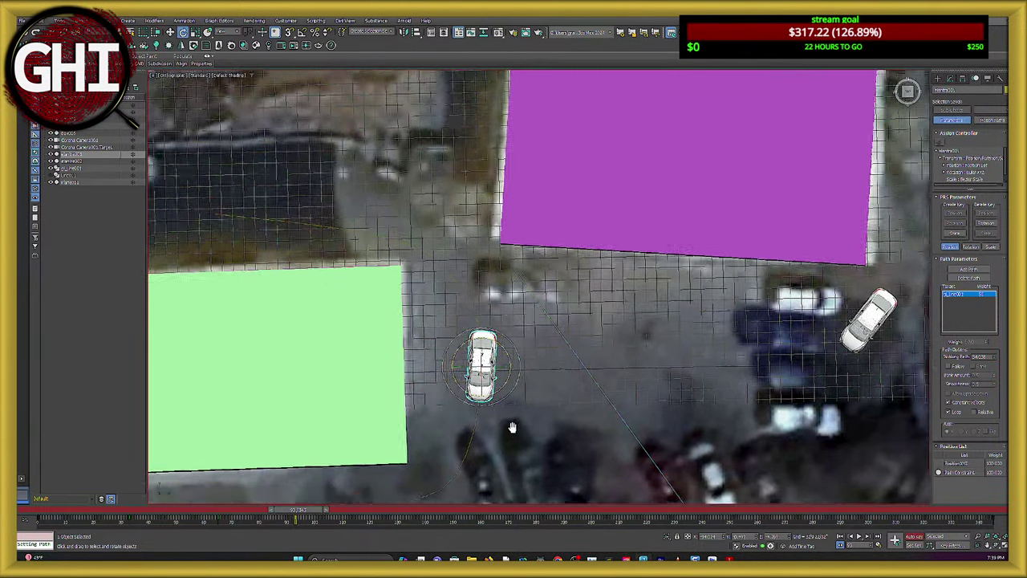
Key the car's rotation between frames 125 and 151 so it follows the path toward the purple wall's corner.
{"action": "scroll", "coordinate": [417, 372], "scroll_direction": "down", "scroll_amount": 5}
{"action": "left_click_drag", "start_coordinate": [314, 510], "coordinate": [401, 511]}
{"action": "left_click_drag", "start_coordinate": [424, 349], "coordinate": [432, 329]}
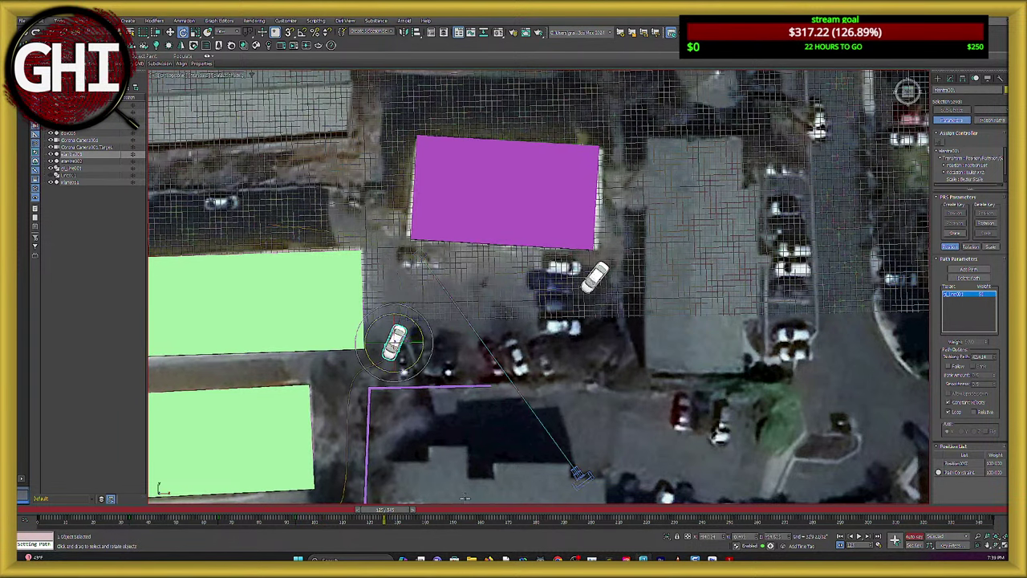
{"action": "left_click_drag", "start_coordinate": [389, 509], "coordinate": [440, 509]}
{"action": "left_click_drag", "start_coordinate": [400, 344], "coordinate": [418, 361]}
{"action": "left_click_drag", "start_coordinate": [450, 509], "coordinate": [468, 508]}
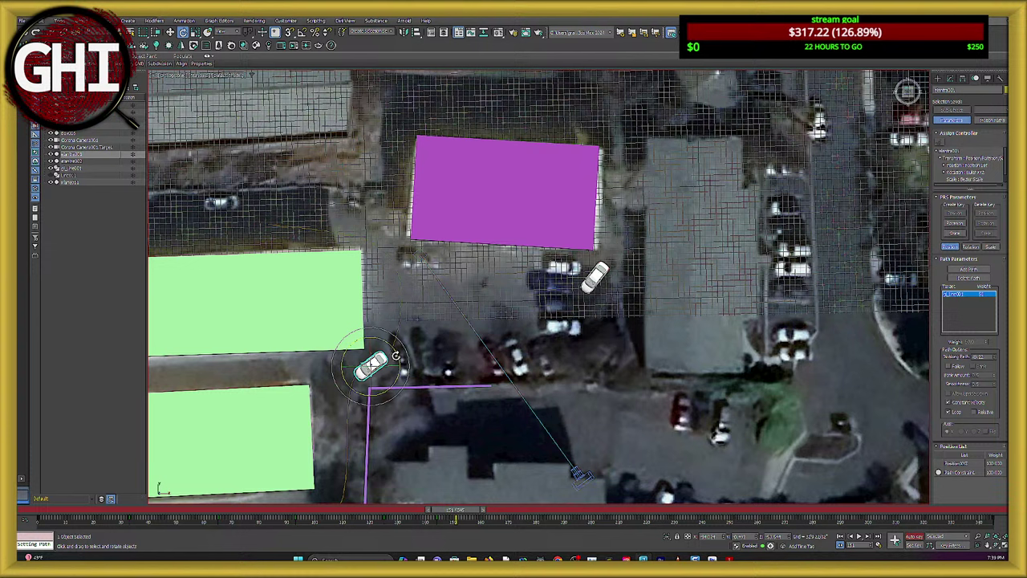
{"action": "left_click_drag", "start_coordinate": [396, 356], "coordinate": [401, 362]}
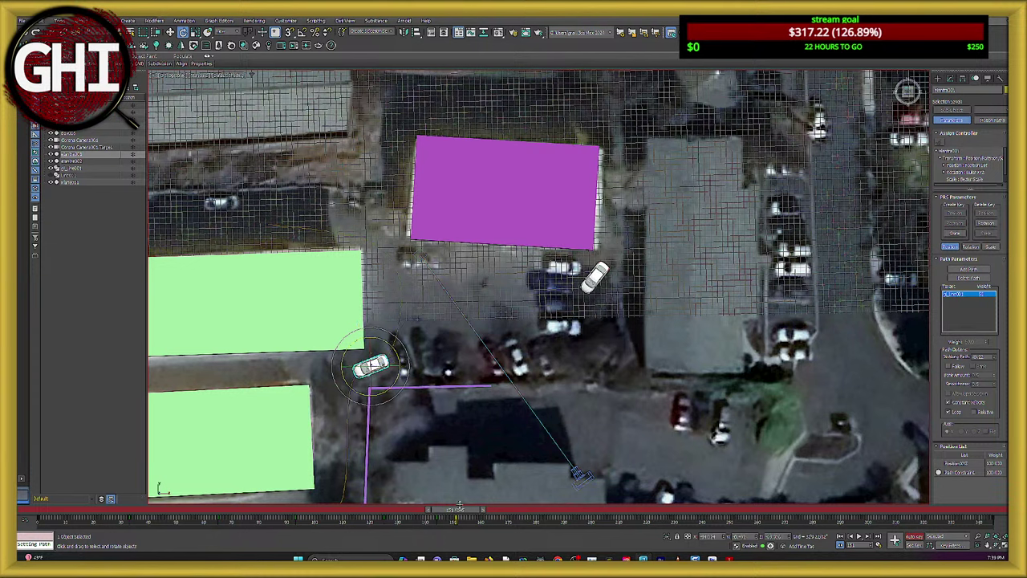
Rotate the car at frames 171 and 184 to turn it into the passage beside the lower green building.
{"action": "left_click_drag", "start_coordinate": [457, 509], "coordinate": [509, 510]}
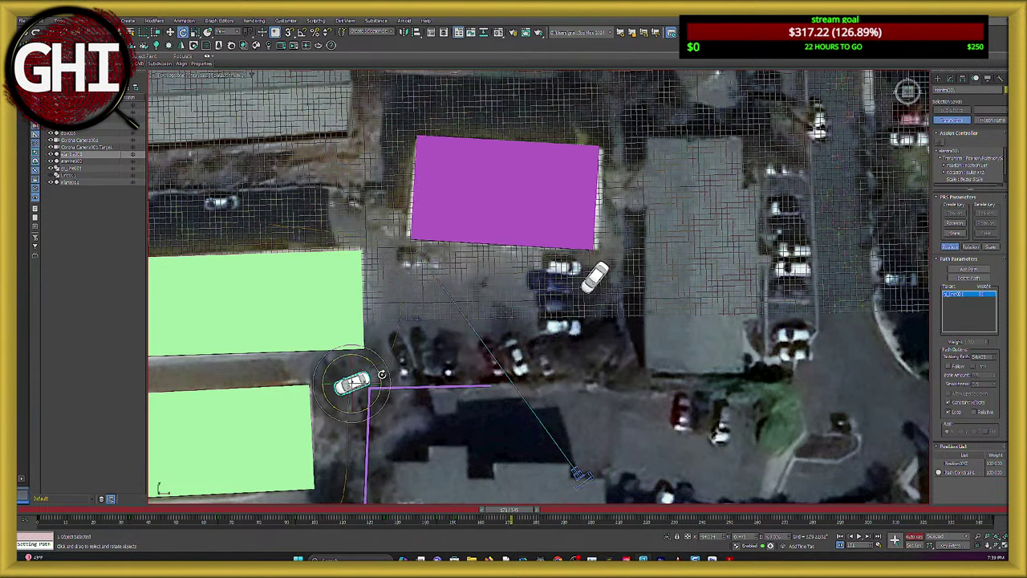
{"action": "left_click_drag", "start_coordinate": [382, 374], "coordinate": [353, 380]}
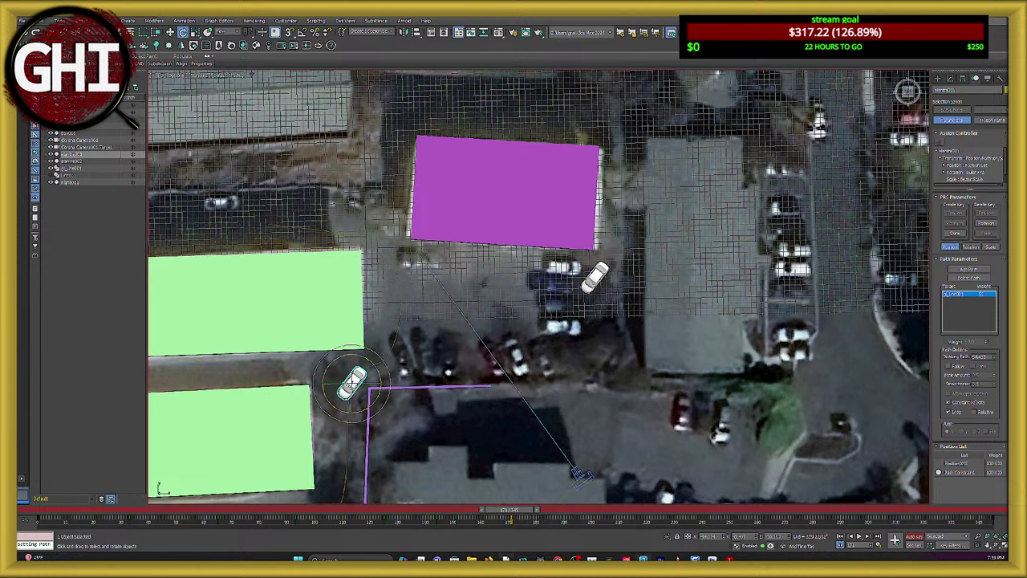
{"action": "left_click_drag", "start_coordinate": [501, 499], "coordinate": [529, 498]}
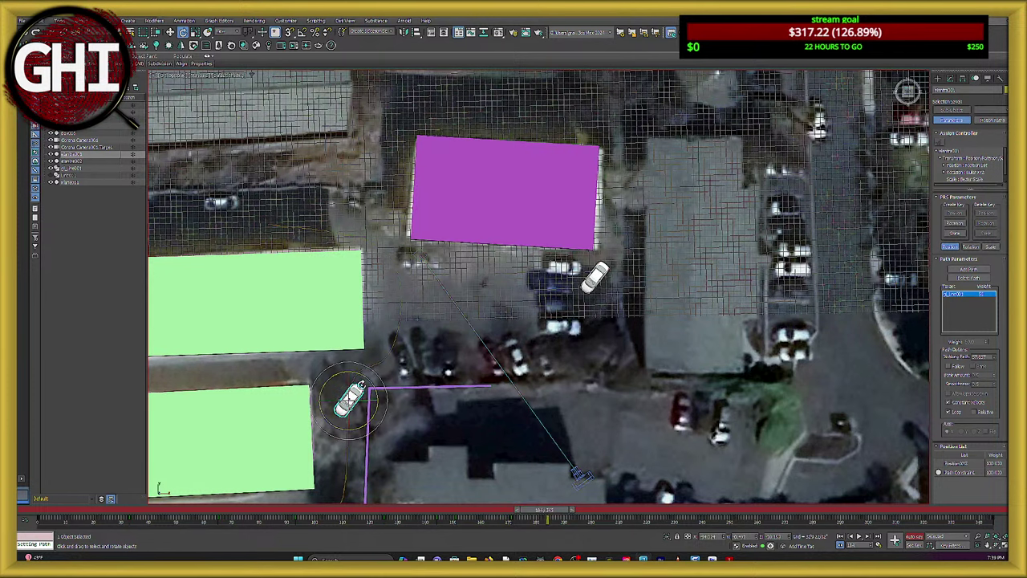
{"action": "left_click_drag", "start_coordinate": [368, 379], "coordinate": [344, 374]}
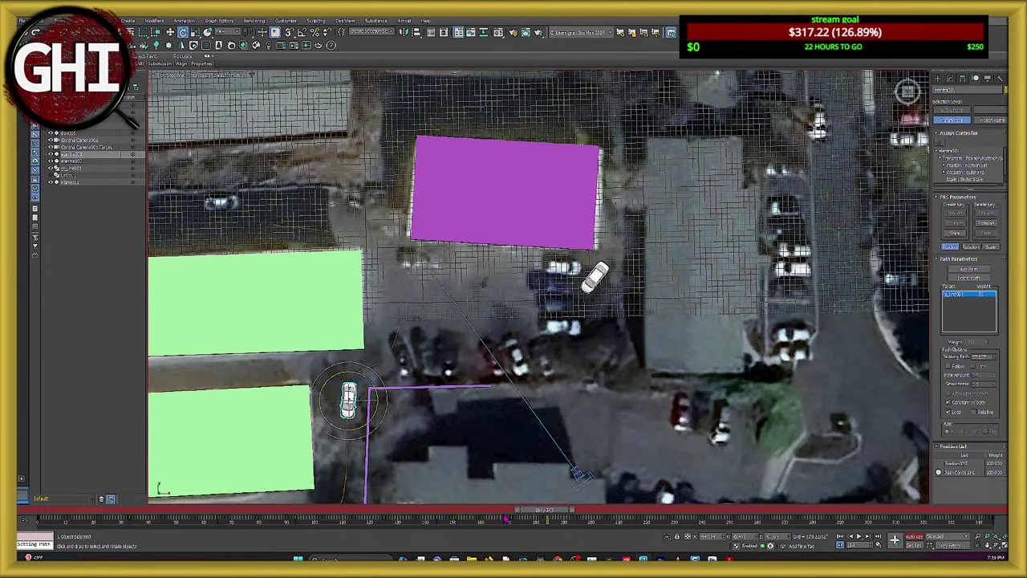
Return to frame 171 and refine the car's rotation there.
{"action": "left_click_drag", "start_coordinate": [548, 517], "coordinate": [510, 539]}
{"action": "key", "text": "e"}
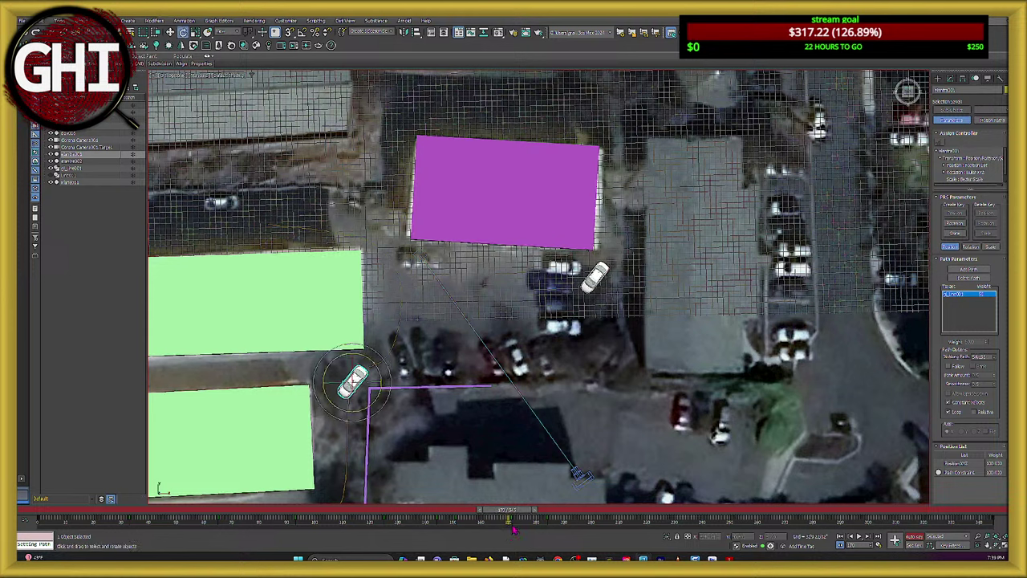
{"action": "left_click", "coordinate": [868, 536]}
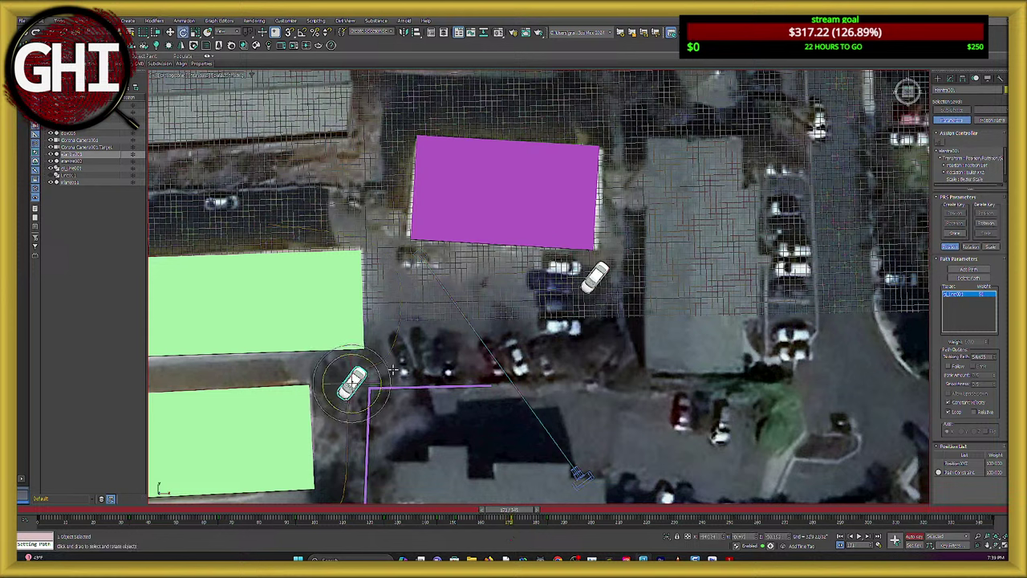
{"action": "left_click_drag", "start_coordinate": [376, 368], "coordinate": [371, 361]}
Check the car's heading from frame 192 to 248, then rotate it at frame 290 to align with the lane below the green building.
{"action": "left_click_drag", "start_coordinate": [516, 511], "coordinate": [573, 516]}
{"action": "key", "text": "q"}
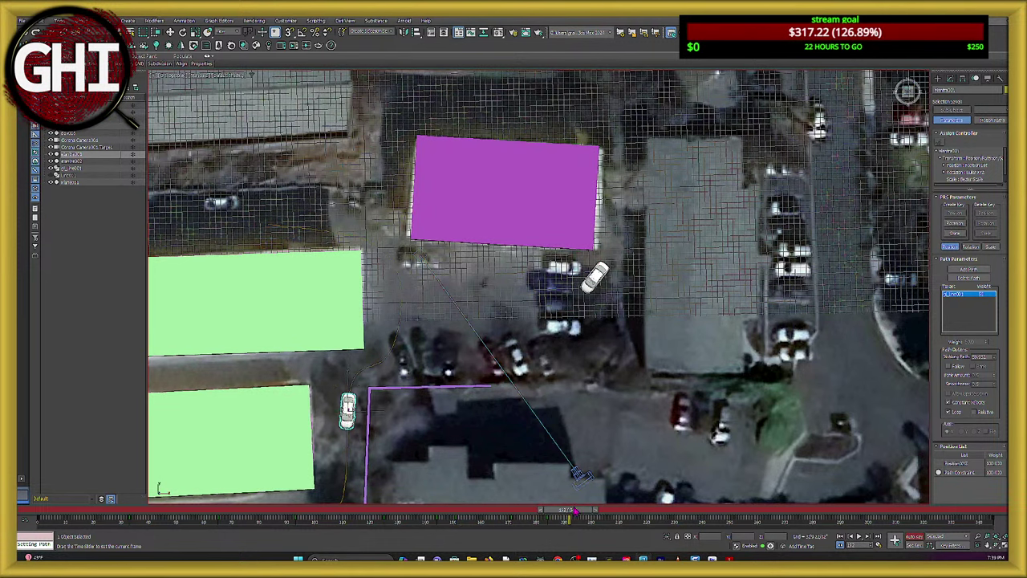
{"action": "key", "text": "e"}
{"action": "scroll", "coordinate": [425, 438], "scroll_direction": "down", "scroll_amount": 2}
{"action": "middle_click_drag", "start_coordinate": [428, 433], "coordinate": [441, 304]}
{"action": "left_click_drag", "start_coordinate": [566, 516], "coordinate": [651, 516]}
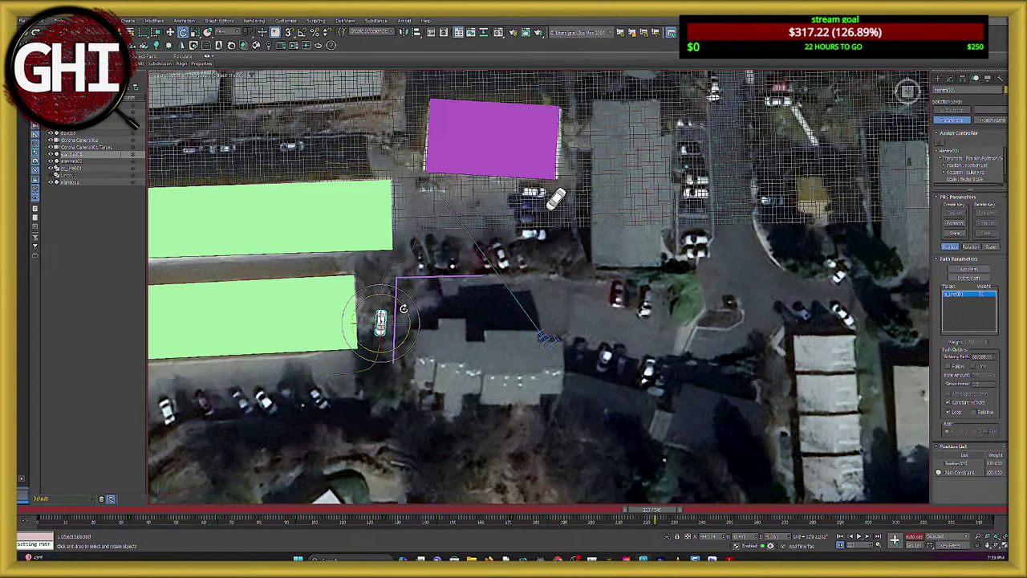
{"action": "left_click_drag", "start_coordinate": [633, 513], "coordinate": [728, 517]}
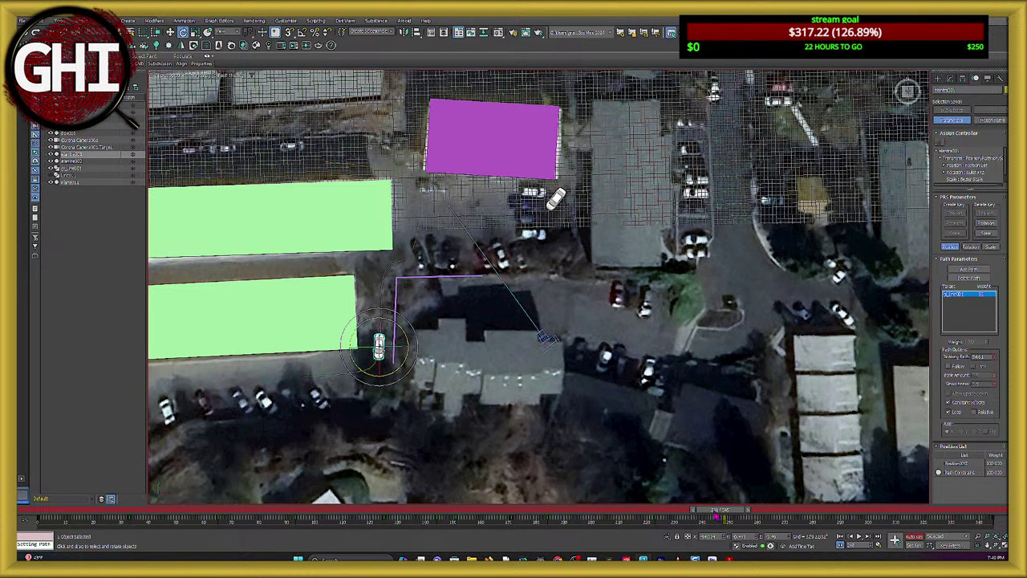
{"action": "left_click_drag", "start_coordinate": [716, 514], "coordinate": [830, 515]}
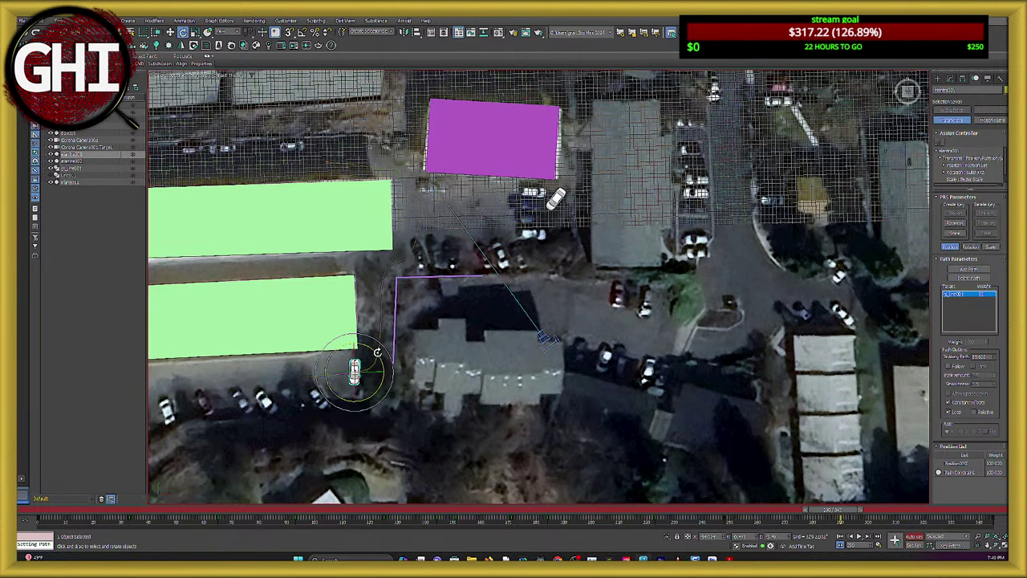
{"action": "left_click_drag", "start_coordinate": [377, 352], "coordinate": [415, 399]}
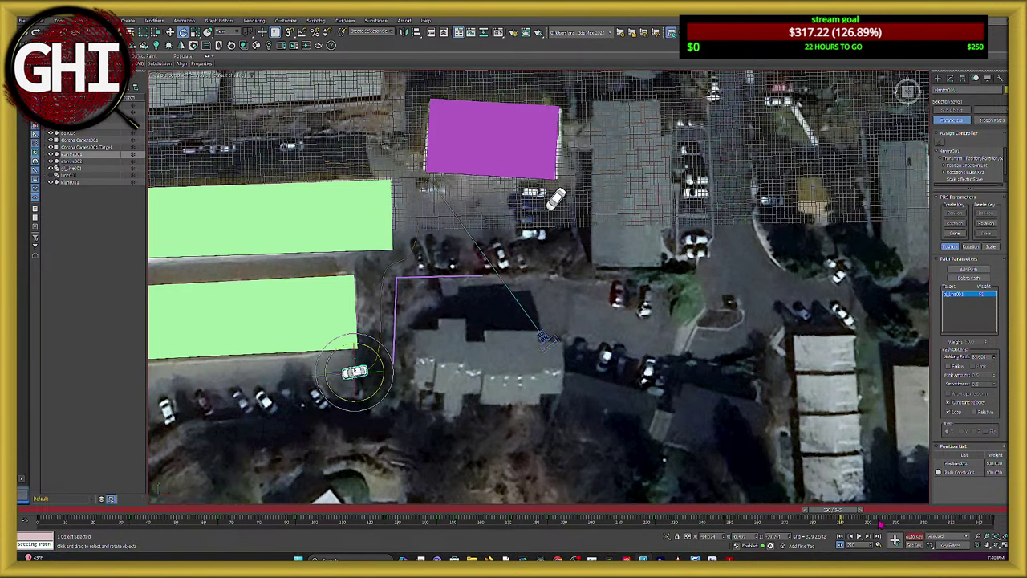
Review the car's animation from frame 0 to 160 through the Corona camera view.
{"action": "left_click_drag", "start_coordinate": [834, 511], "coordinate": [56, 510]}
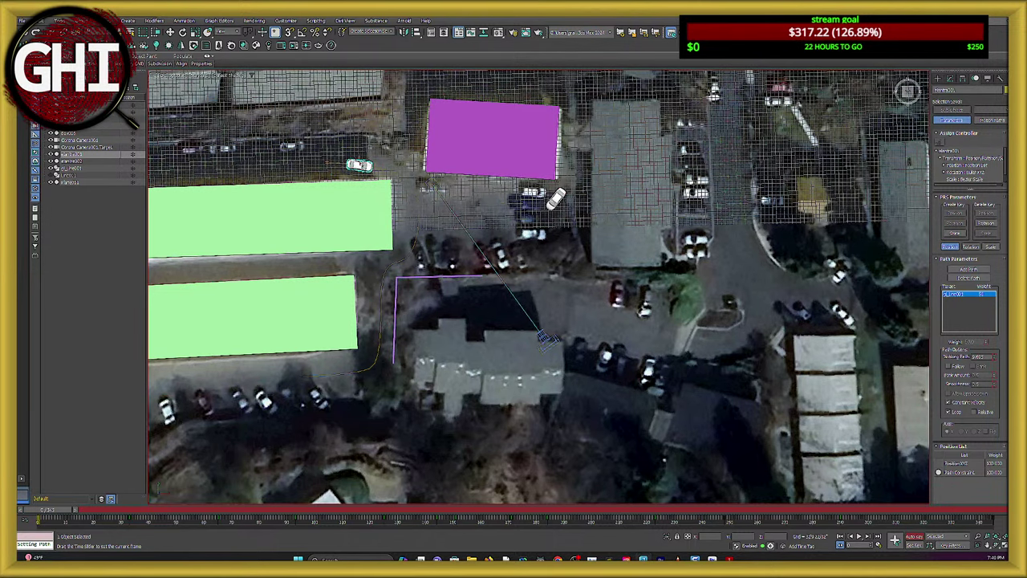
{"action": "key", "text": "e"}
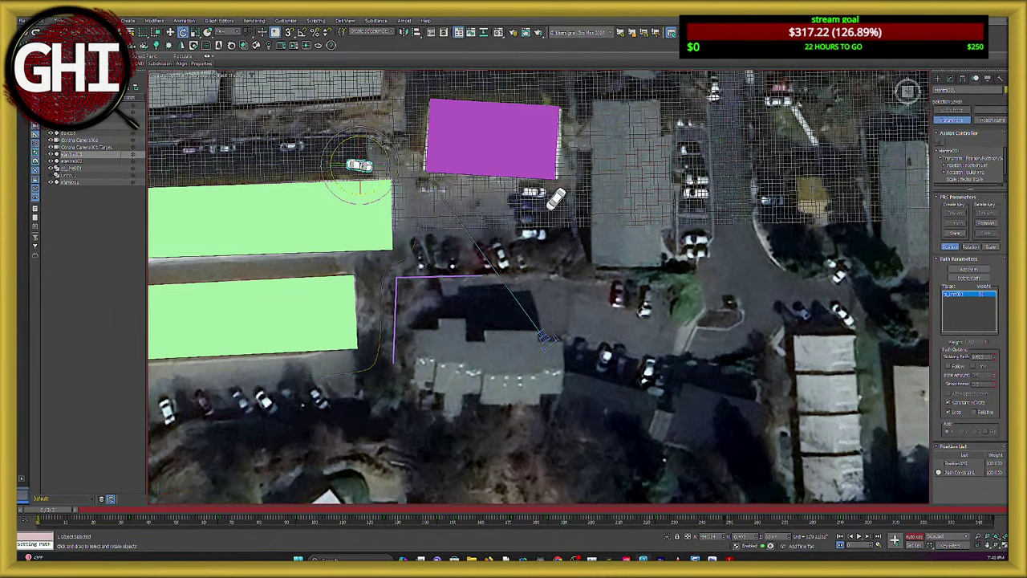
{"action": "key", "text": "c"}
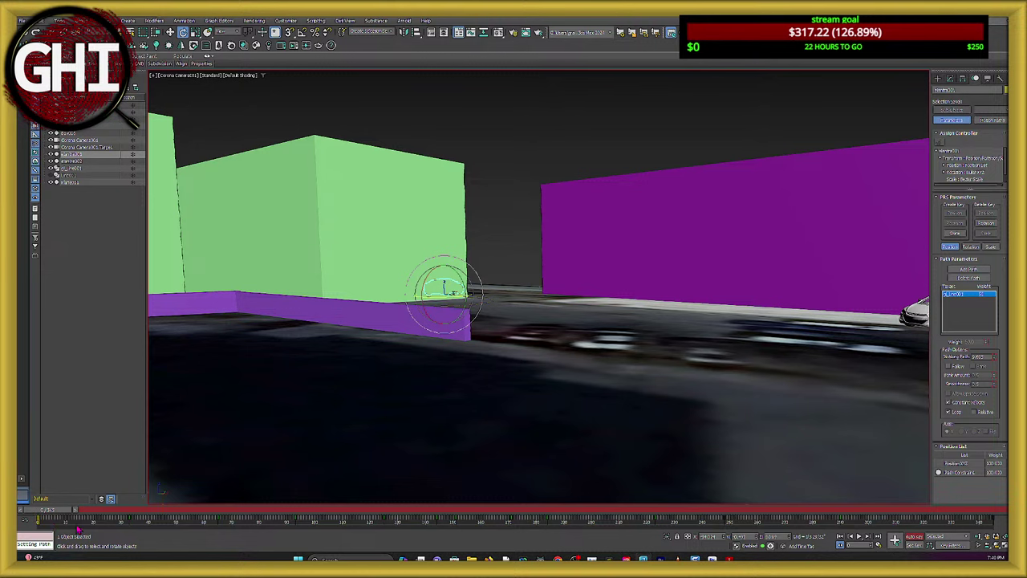
{"action": "left_click_drag", "start_coordinate": [58, 515], "coordinate": [481, 510]}
{"action": "key", "text": "e"}
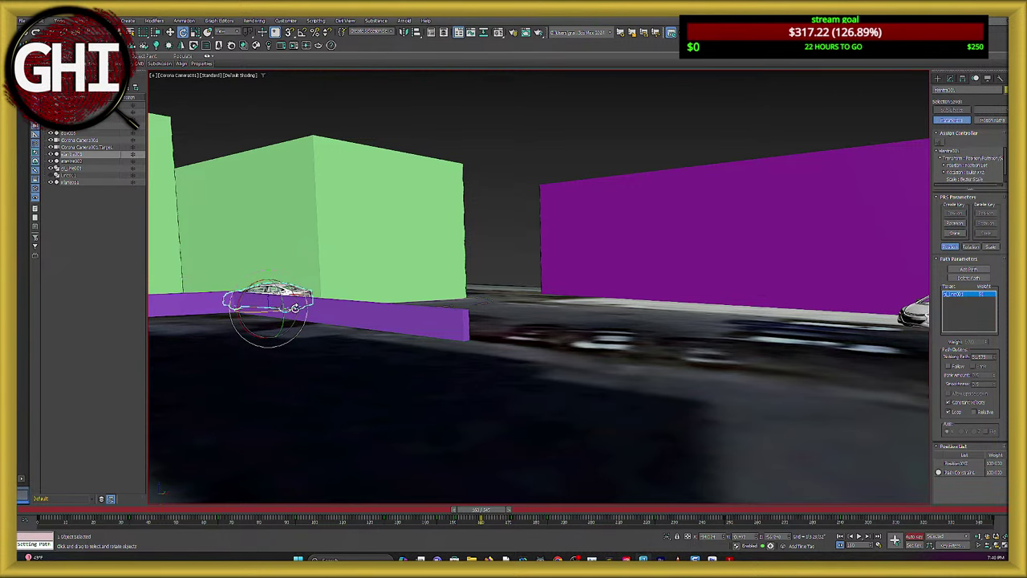
Try raising the purple wall segment in front of the car slightly, and undo the move.
{"action": "left_click", "coordinate": [358, 316]}
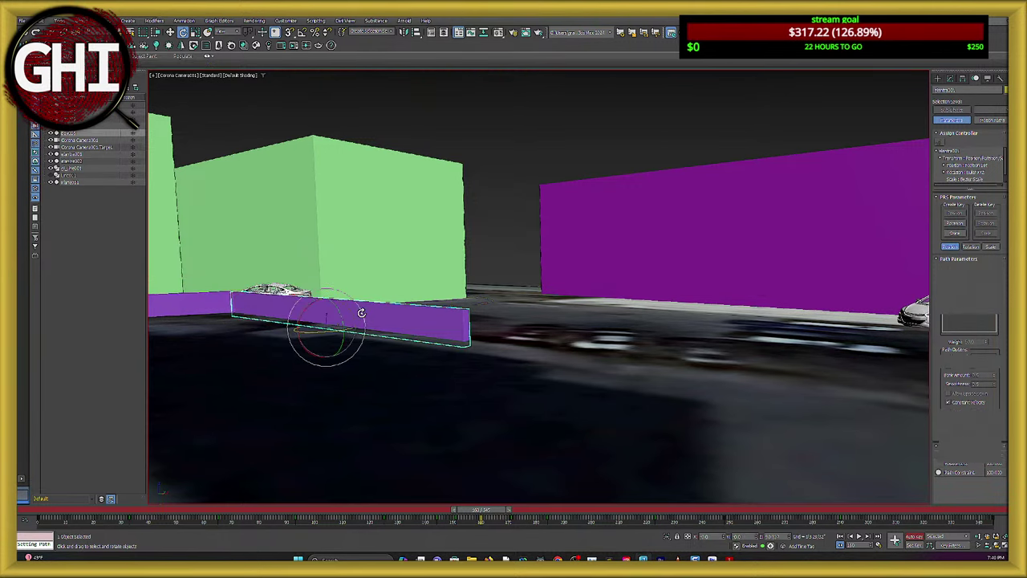
{"action": "left_click", "coordinate": [170, 32]}
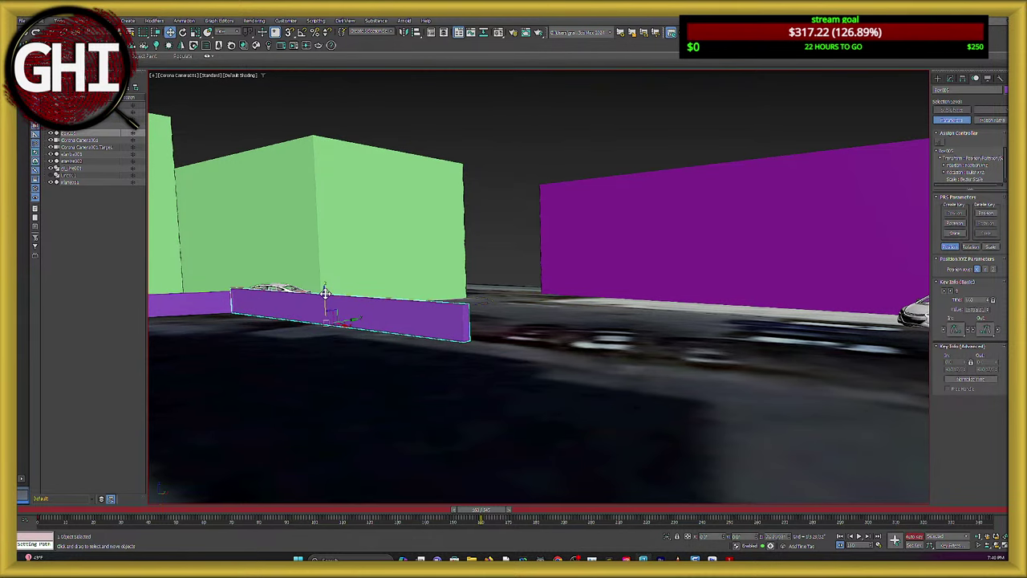
{"action": "left_click_drag", "start_coordinate": [326, 292], "coordinate": [326, 294]}
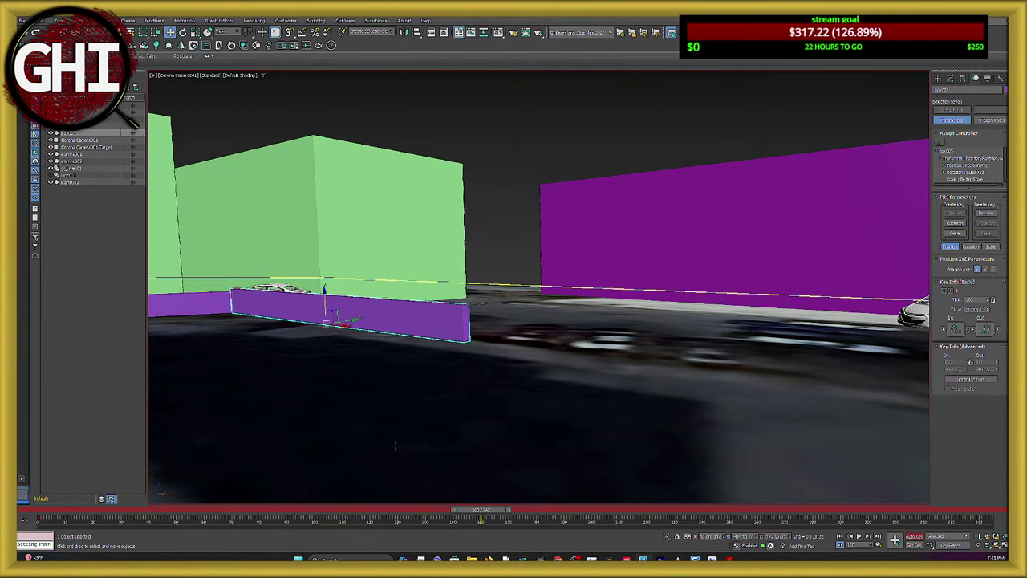
{"action": "key", "text": "ctrl+z"}
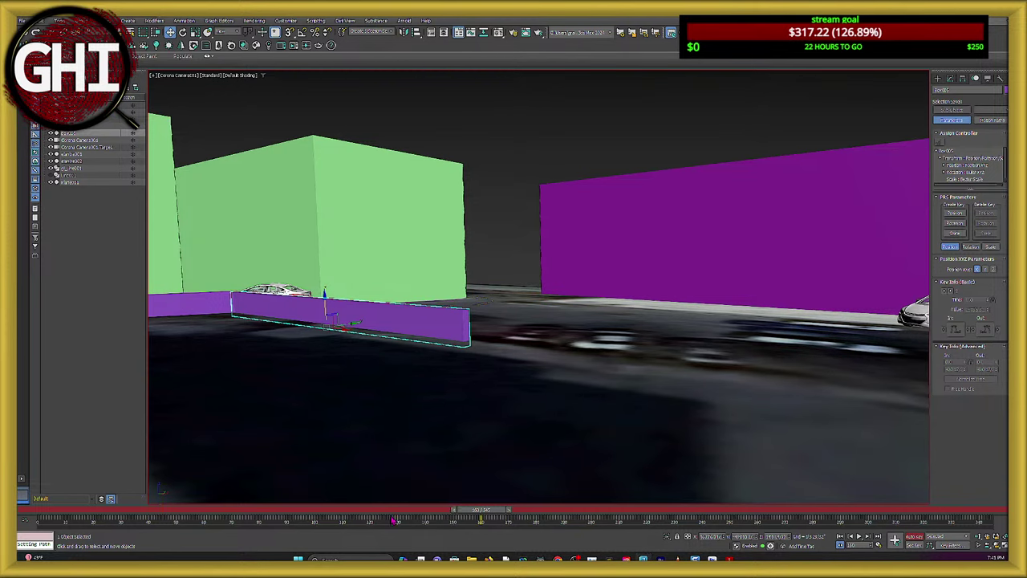
Examine the car's passage behind the purple wall between frames 132 and 171 from the camera and from an angled overview.
{"action": "left_click_drag", "start_coordinate": [498, 522], "coordinate": [520, 521]}
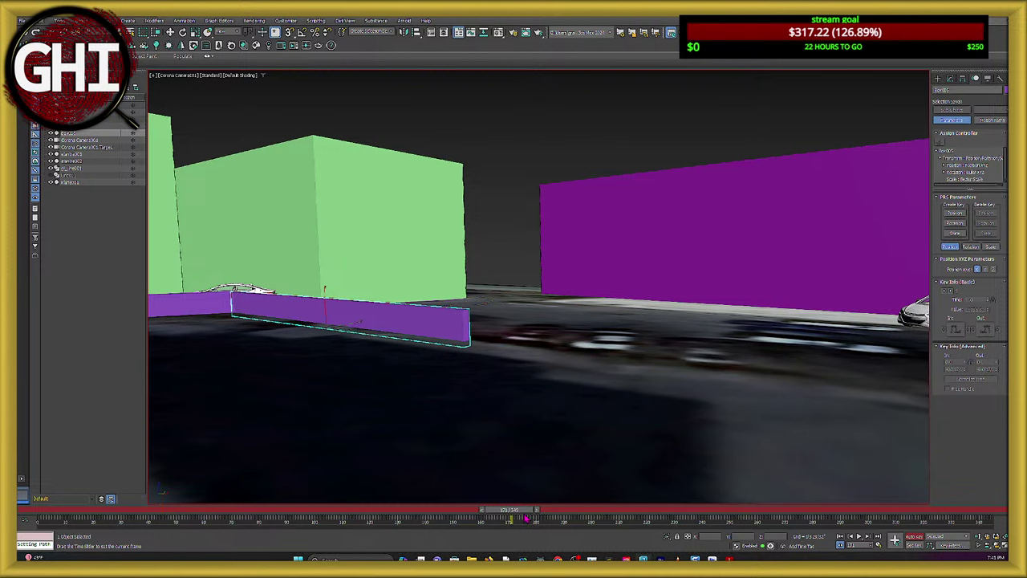
{"action": "left_click_drag", "start_coordinate": [527, 517], "coordinate": [414, 510]}
{"action": "key", "text": "w"}
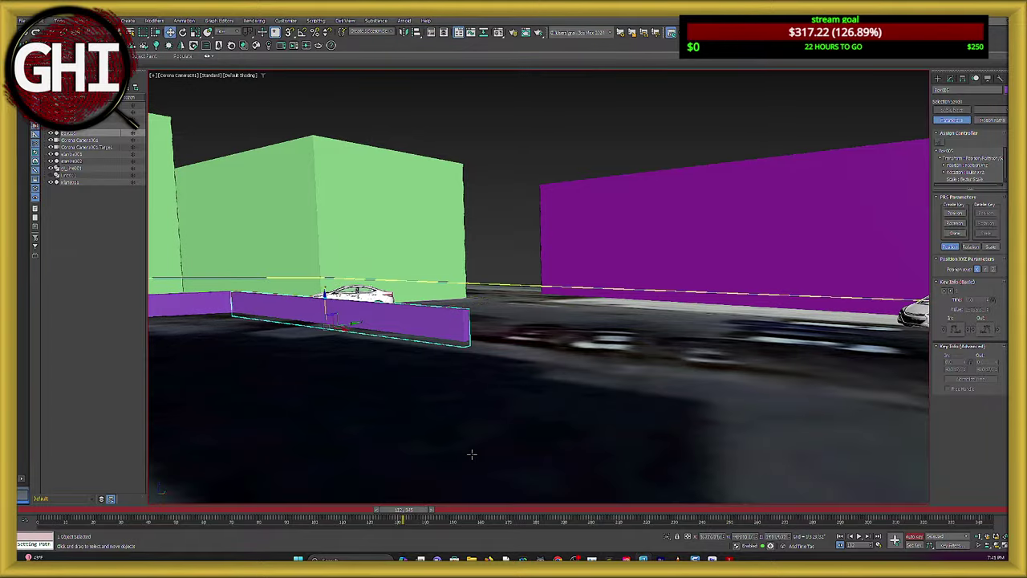
{"action": "key", "text": "t"}
{"action": "scroll", "coordinate": [367, 349], "scroll_direction": "up", "scroll_amount": 10}
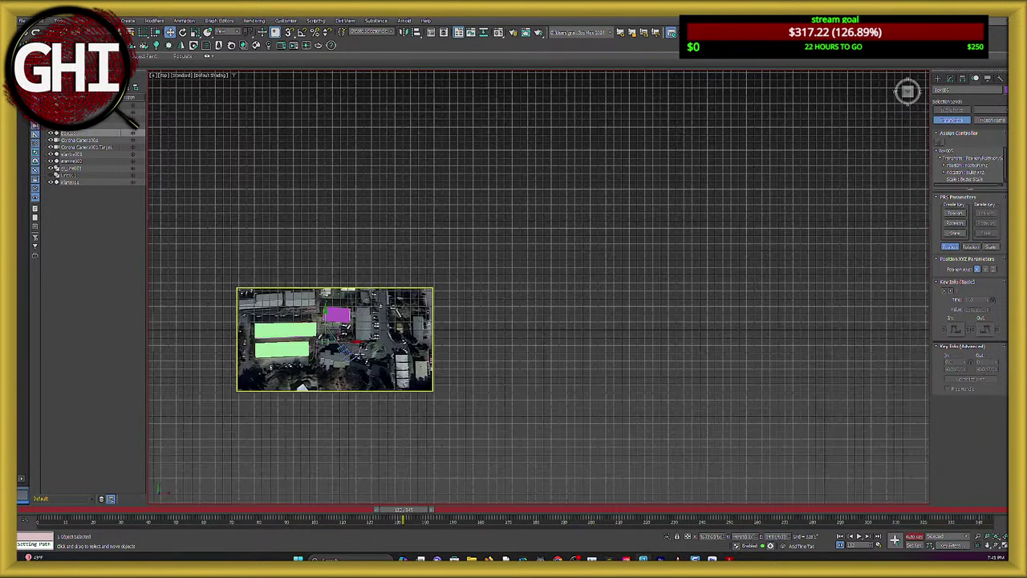
{"action": "middle_click_drag", "start_coordinate": [366, 349], "coordinate": [183, 347], "text": "alt"}
{"action": "scroll", "coordinate": [240, 322], "scroll_direction": "up", "scroll_amount": 10}
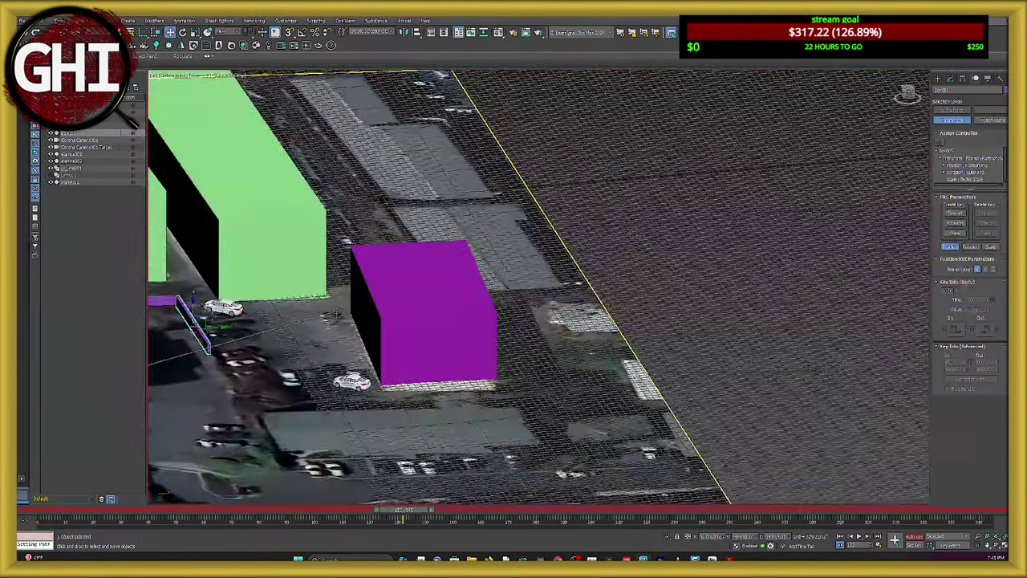
Review the car's height above the ground from about frame 132 back to frame 48, up close and beside the green building.
{"action": "scroll", "coordinate": [263, 360], "scroll_direction": "up", "scroll_amount": 4}
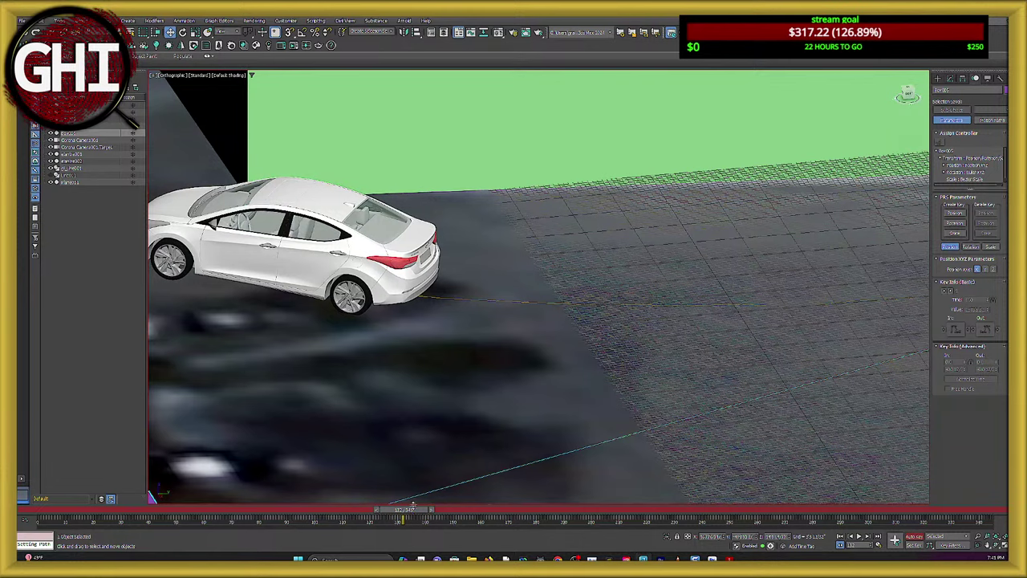
{"action": "left_click_drag", "start_coordinate": [412, 508], "coordinate": [278, 509]}
{"action": "middle_click_drag", "start_coordinate": [633, 398], "coordinate": [115, 394]}
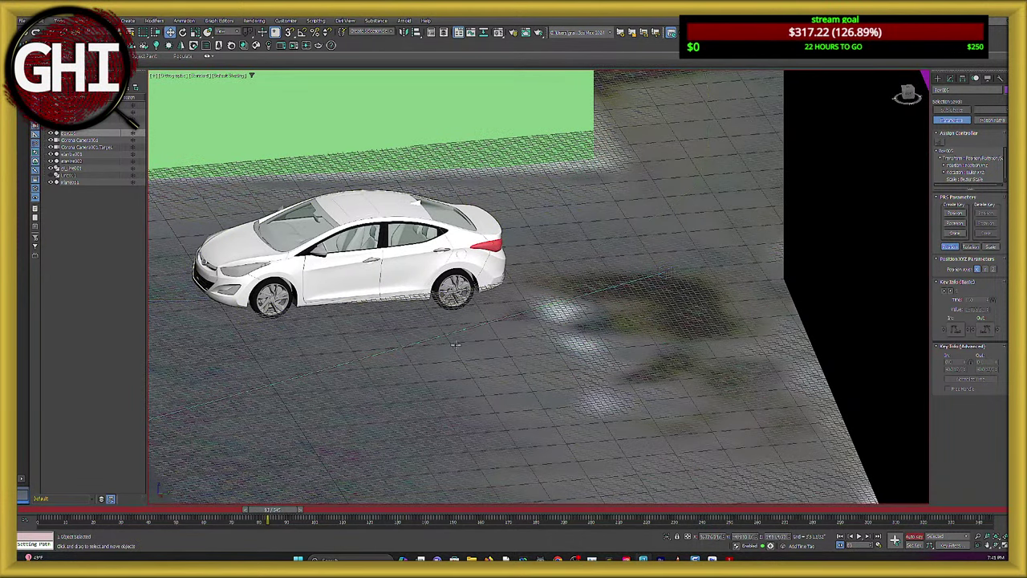
{"action": "left_click_drag", "start_coordinate": [305, 508], "coordinate": [184, 522]}
{"action": "scroll", "coordinate": [453, 439], "scroll_direction": "down", "scroll_amount": 5}
{"action": "middle_click_drag", "start_coordinate": [453, 439], "coordinate": [485, 437], "text": "alt"}
Return the animation to frame 0 and select the spline path the car follows around the green building.
{"action": "left_click", "coordinate": [462, 271]}
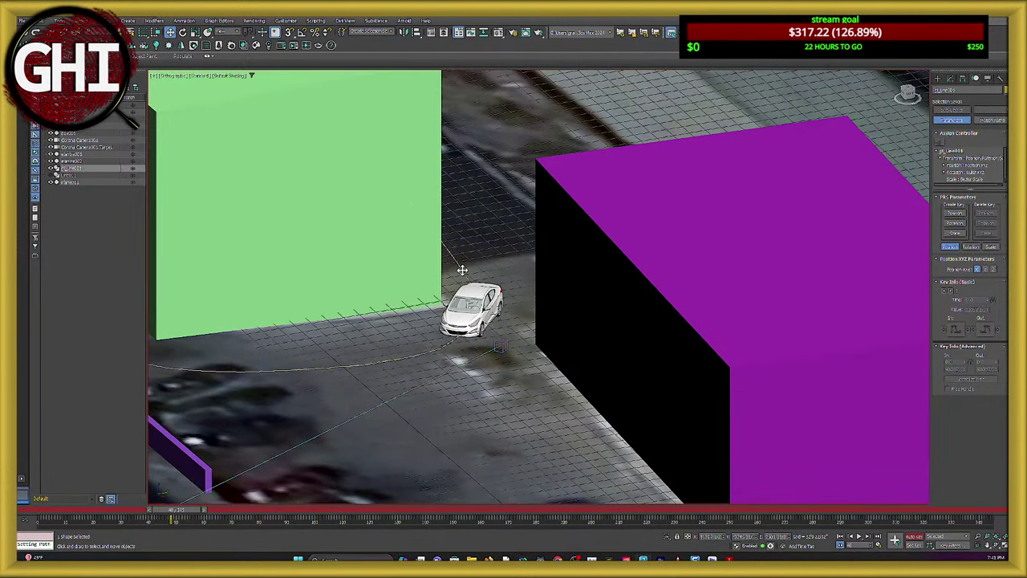
{"action": "scroll", "coordinate": [571, 423], "scroll_direction": "up", "scroll_amount": 8}
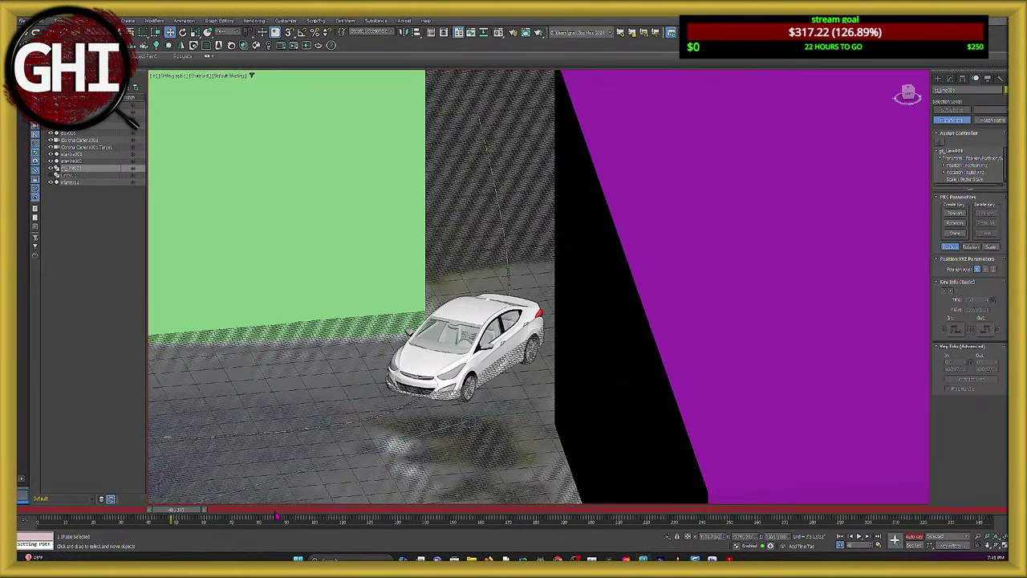
{"action": "left_click_drag", "start_coordinate": [181, 514], "coordinate": [40, 535]}
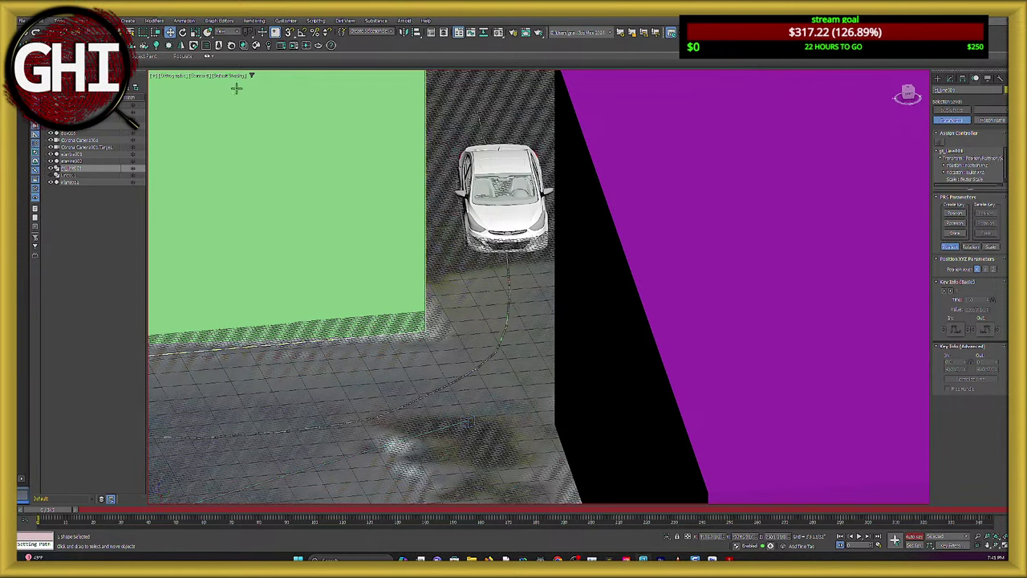
{"action": "left_click", "coordinate": [500, 343]}
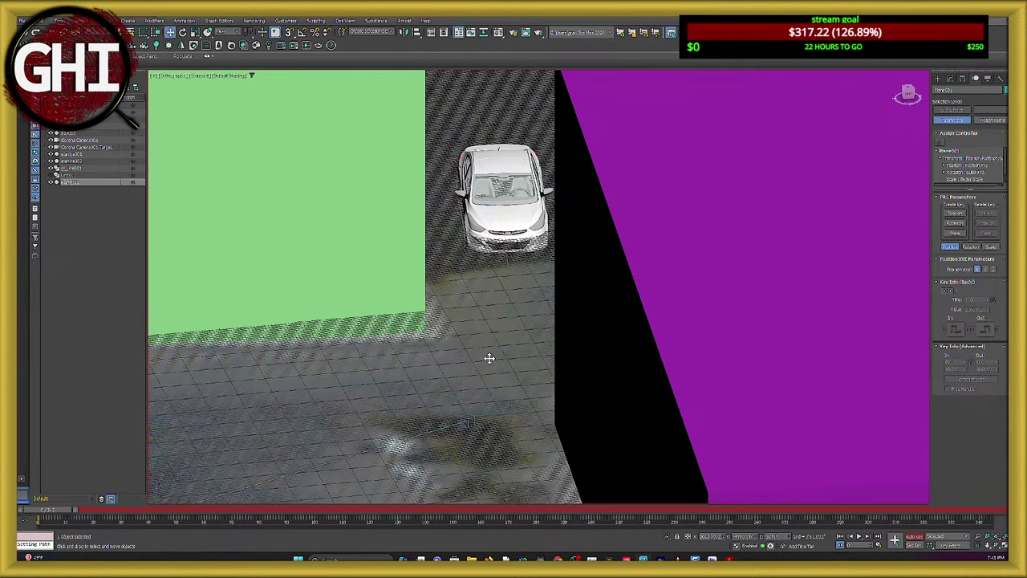
{"action": "left_click", "coordinate": [487, 358]}
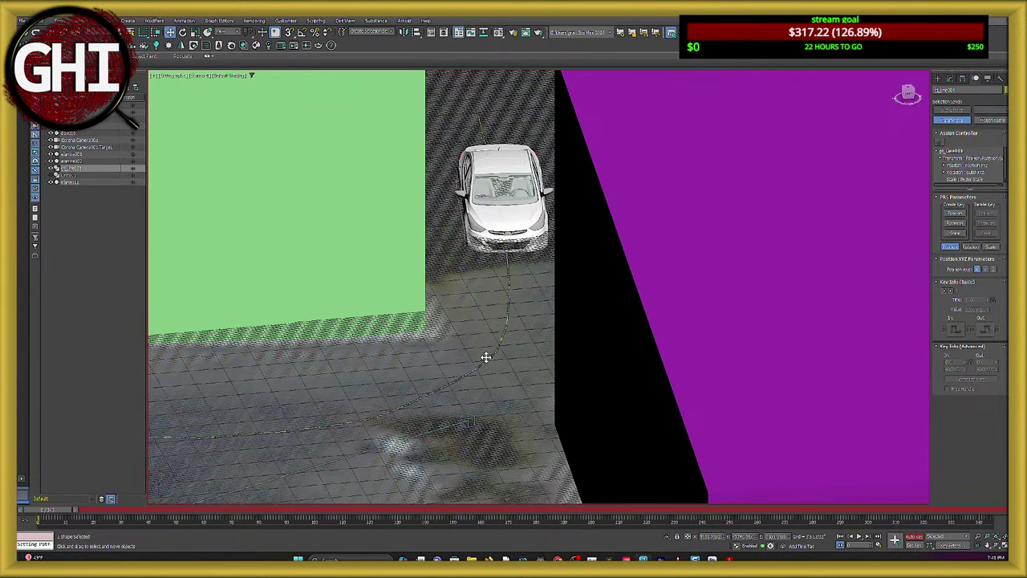
Raise the car's path spline slightly along Z at frame 0 and check the car's wheels against the road.
{"action": "scroll", "coordinate": [484, 355], "scroll_direction": "down", "scroll_amount": 5}
{"action": "scroll", "coordinate": [483, 347], "scroll_direction": "up", "scroll_amount": 3}
{"action": "middle_click_drag", "start_coordinate": [449, 323], "coordinate": [569, 340]}
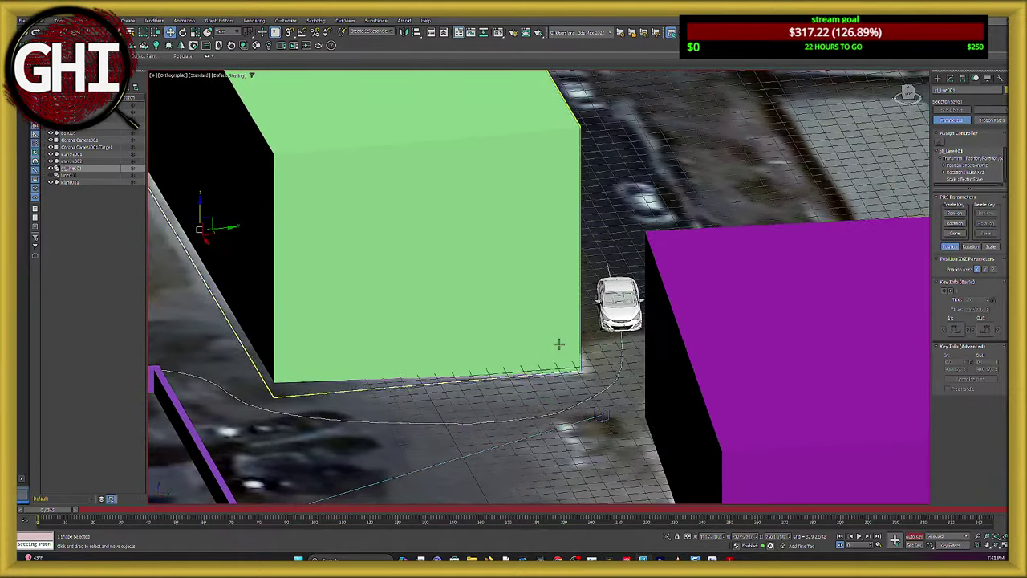
{"action": "scroll", "coordinate": [638, 348], "scroll_direction": "up", "scroll_amount": 5}
{"action": "middle_click_drag", "start_coordinate": [474, 327], "coordinate": [541, 268], "text": "alt"}
{"action": "scroll", "coordinate": [740, 330], "scroll_direction": "down", "scroll_amount": 2}
{"action": "scroll", "coordinate": [697, 292], "scroll_direction": "down", "scroll_amount": 3}
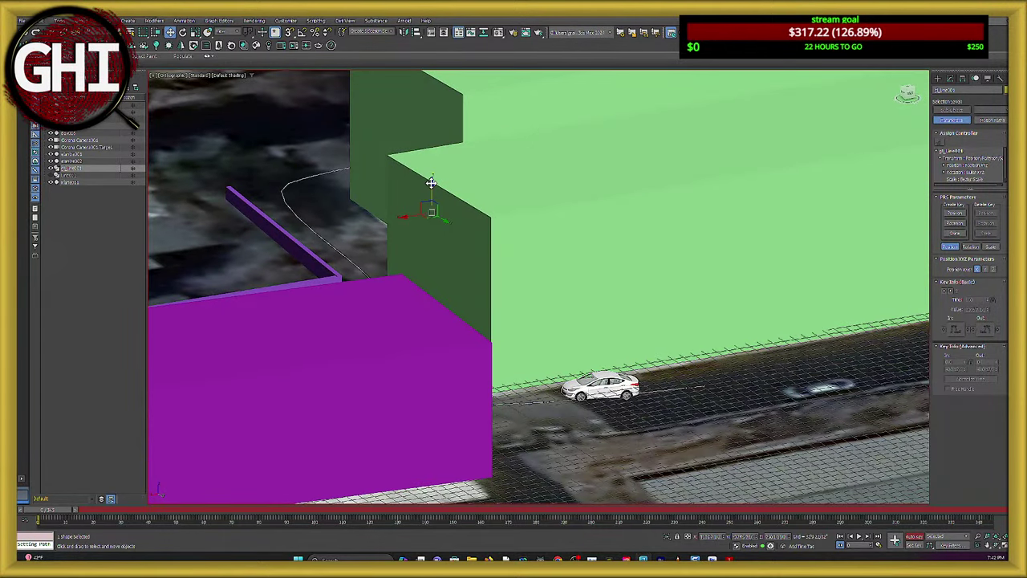
{"action": "left_click_drag", "start_coordinate": [430, 183], "coordinate": [432, 179]}
{"action": "scroll", "coordinate": [588, 390], "scroll_direction": "up", "scroll_amount": 4}
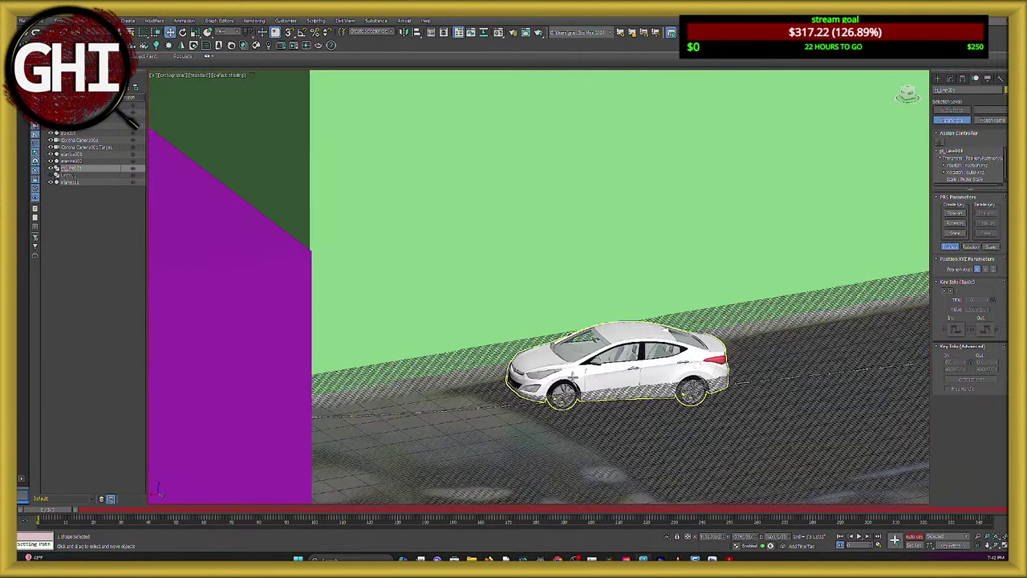
{"action": "scroll", "coordinate": [417, 308], "scroll_direction": "down", "scroll_amount": 5}
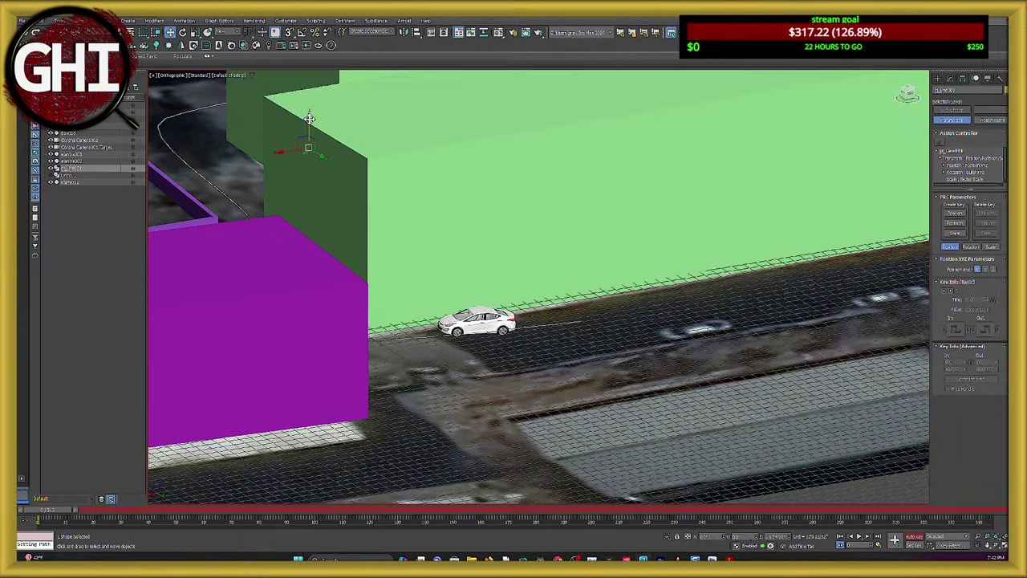
Reselect the path spline behind the car, raise it a little more along Z, and recheck the wheels against the road.
{"action": "scroll", "coordinate": [399, 252], "scroll_direction": "up", "scroll_amount": 5}
{"action": "middle_click_drag", "start_coordinate": [429, 348], "coordinate": [468, 323]}
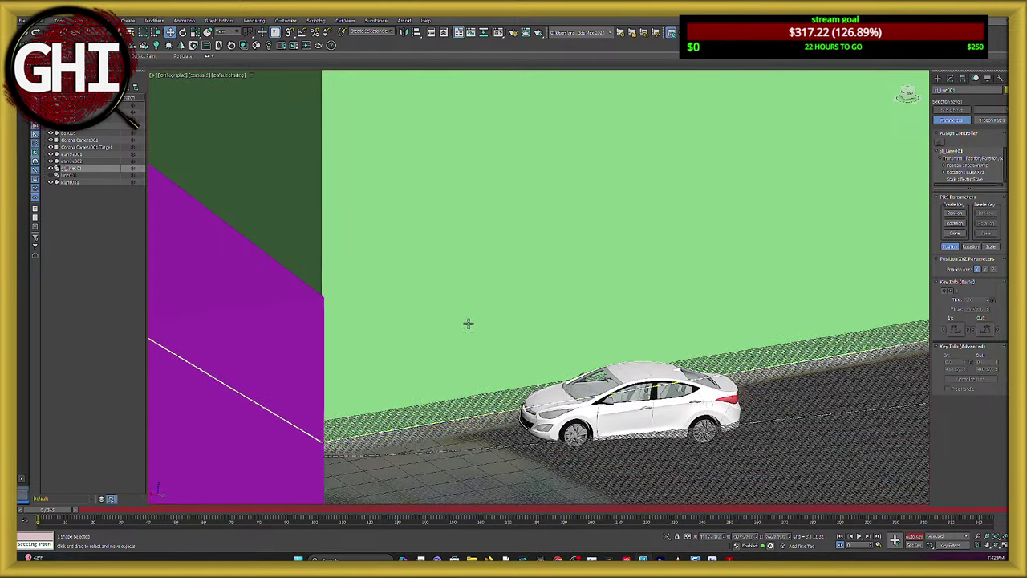
{"action": "scroll", "coordinate": [460, 337], "scroll_direction": "down", "scroll_amount": 3}
{"action": "scroll", "coordinate": [446, 323], "scroll_direction": "down", "scroll_amount": 3}
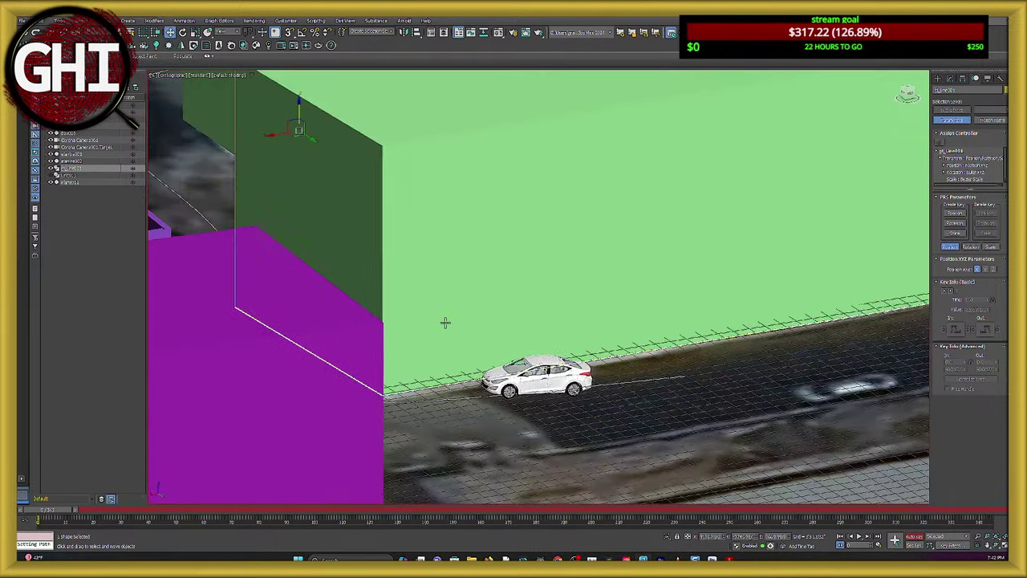
{"action": "scroll", "coordinate": [393, 276], "scroll_direction": "up", "scroll_amount": 2}
{"action": "left_click", "coordinate": [405, 293]}
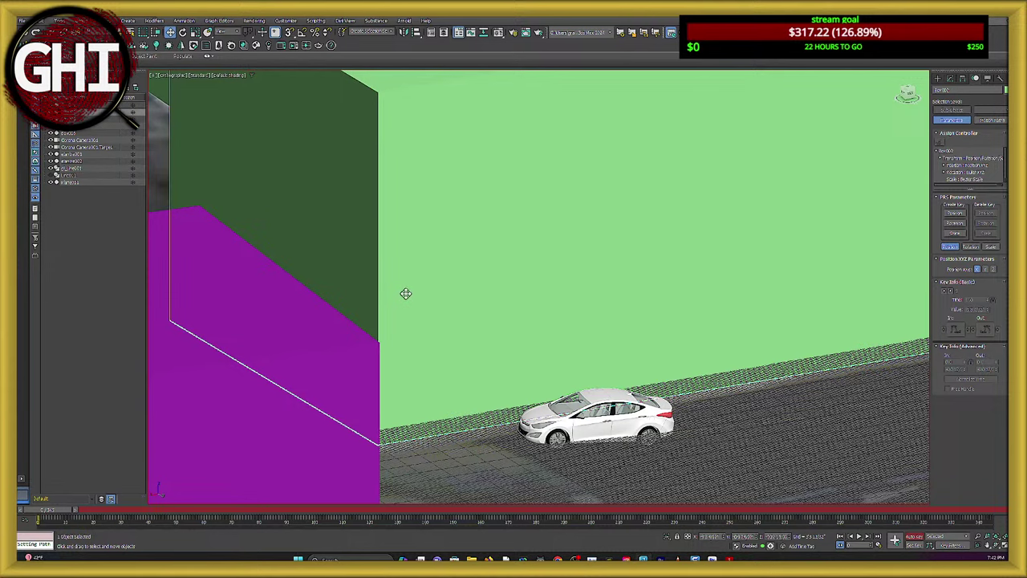
{"action": "middle_click_drag", "start_coordinate": [410, 300], "coordinate": [405, 363], "text": "alt"}
{"action": "left_click", "coordinate": [632, 451]}
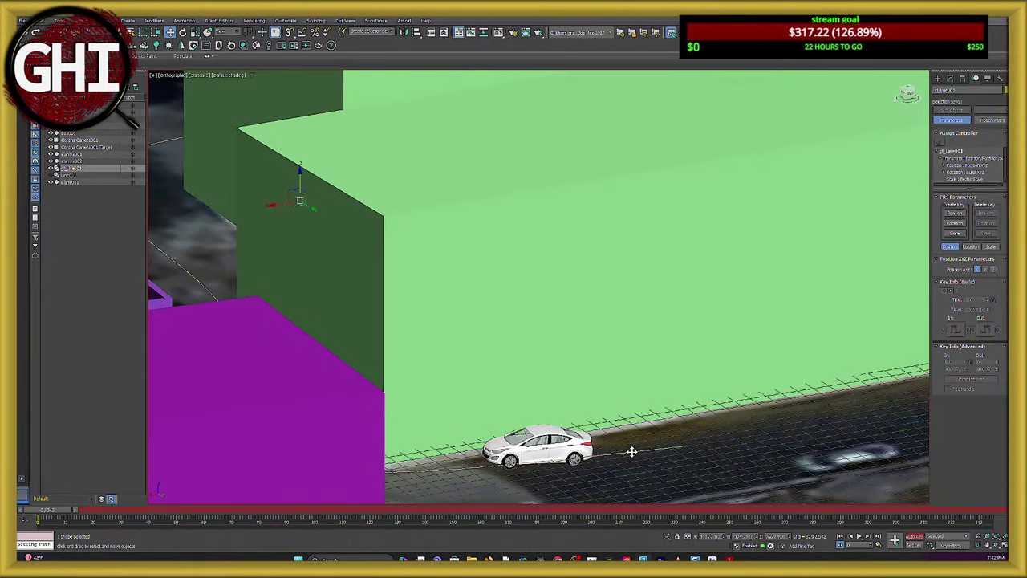
{"action": "left_click_drag", "start_coordinate": [300, 172], "coordinate": [301, 166]}
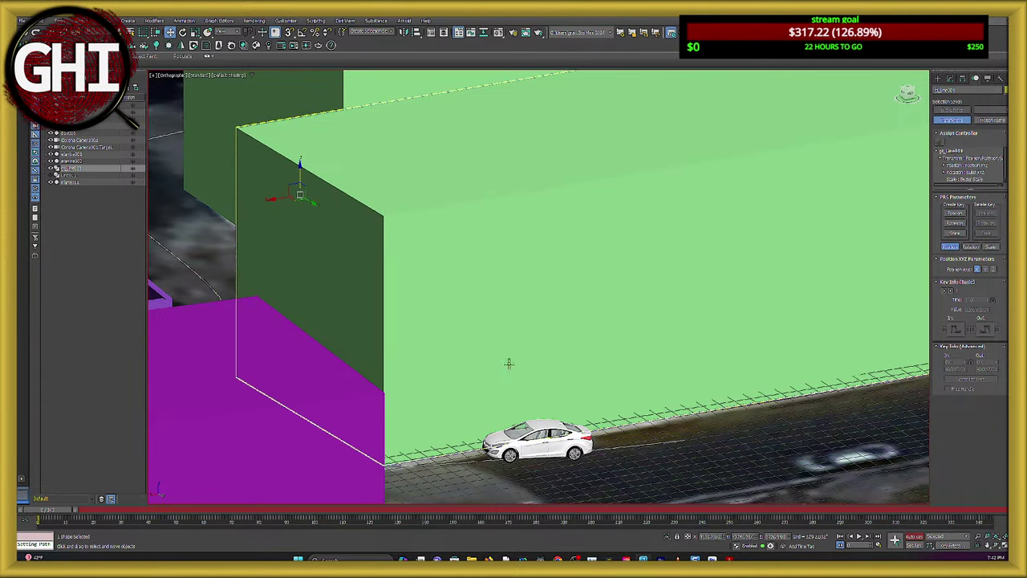
{"action": "scroll", "coordinate": [556, 500], "scroll_direction": "up", "scroll_amount": 6}
{"action": "scroll", "coordinate": [441, 409], "scroll_direction": "down", "scroll_amount": 6}
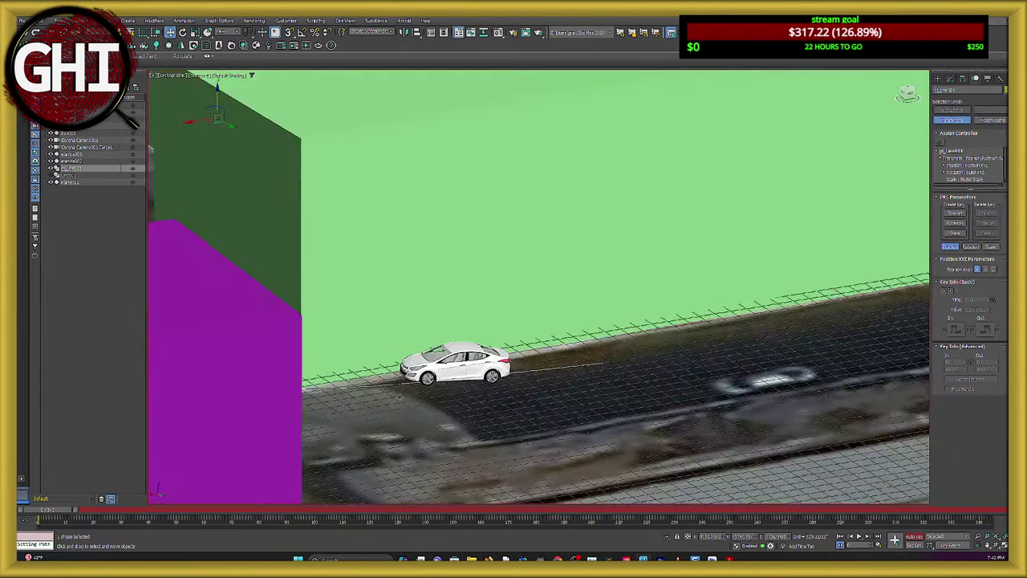
Lower the path spline slightly along Z and check how the car sits on the road beside the green building.
{"action": "middle_click_drag", "start_coordinate": [427, 385], "coordinate": [461, 405]}
{"action": "mouse_move", "coordinate": [255, 107]}
{"action": "left_mouse_down"}
{"action": "mouse_move", "coordinate": [249, 124]}
{"action": "mouse_move", "coordinate": [252, 114]}
{"action": "left_mouse_up"}
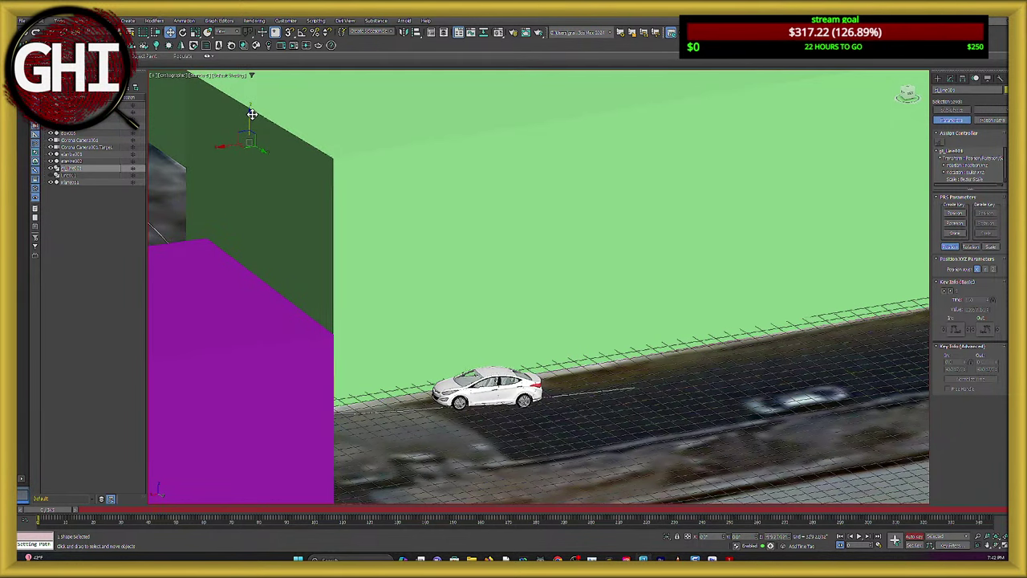
{"action": "scroll", "coordinate": [490, 370], "scroll_direction": "up", "scroll_amount": 8}
{"action": "scroll", "coordinate": [491, 370], "scroll_direction": "down", "scroll_amount": 8}
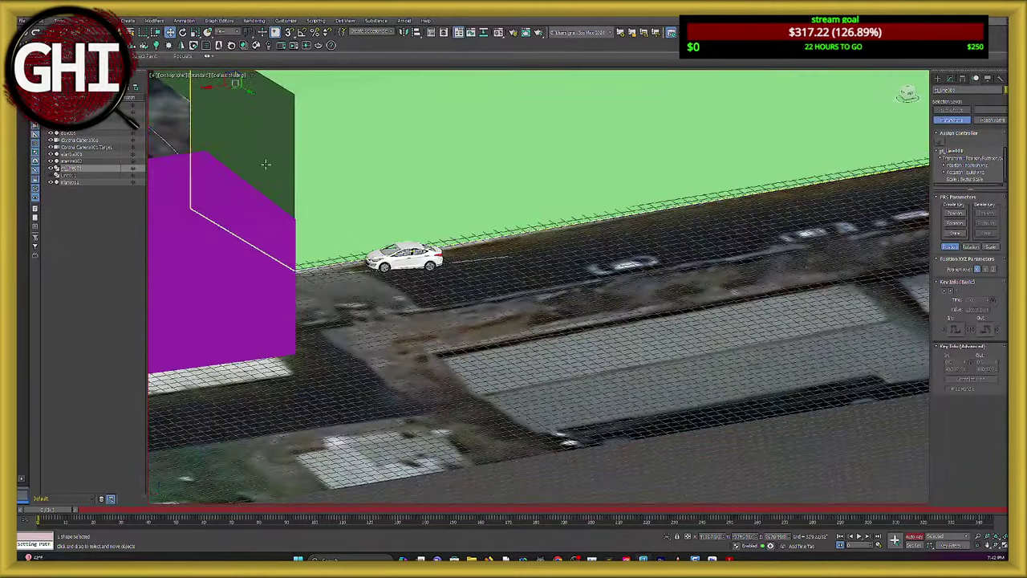
{"action": "middle_click_drag", "start_coordinate": [266, 165], "coordinate": [260, 235]}
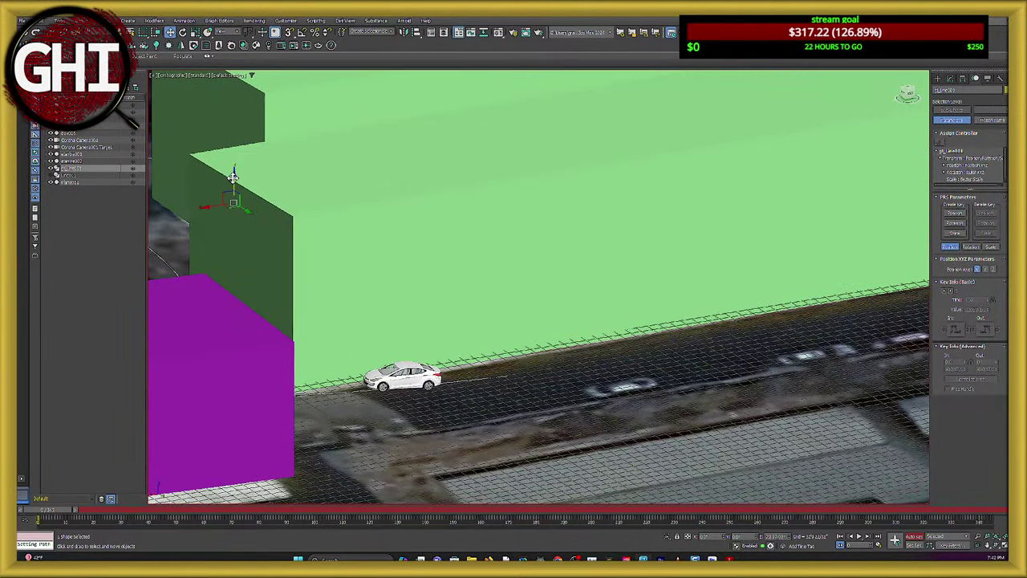
Inspect the car's front wheel and its ground contact up close at frame 0, and view the route from above.
{"action": "key", "text": "z"}
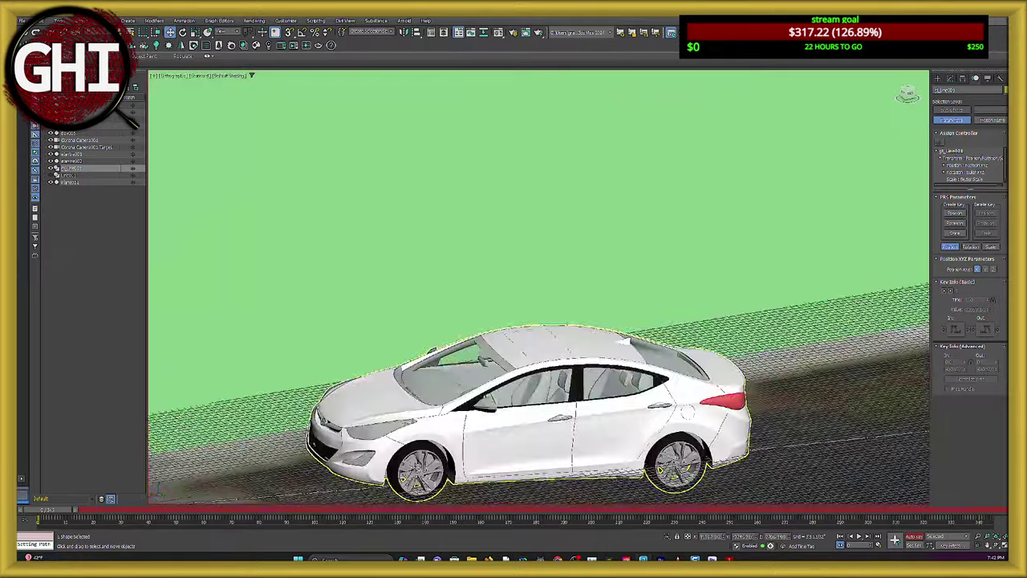
{"action": "scroll", "coordinate": [393, 324], "scroll_direction": "up", "scroll_amount": 2}
{"action": "scroll", "coordinate": [276, 206], "scroll_direction": "down", "scroll_amount": 12}
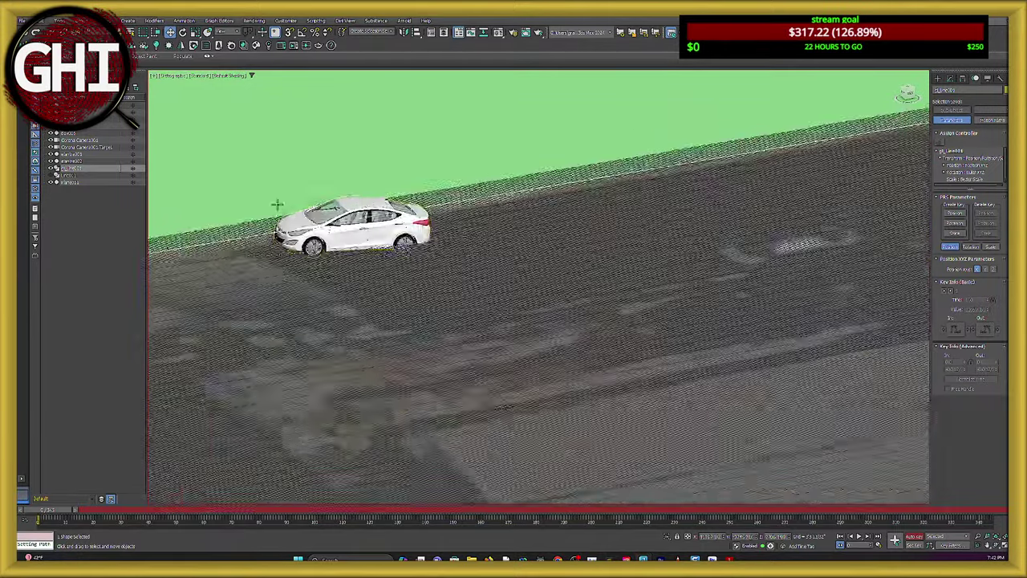
{"action": "middle_click_drag", "start_coordinate": [327, 299], "coordinate": [409, 402]}
{"action": "scroll", "coordinate": [316, 243], "scroll_direction": "down", "scroll_amount": 2}
{"action": "scroll", "coordinate": [316, 243], "scroll_direction": "up", "scroll_amount": 6}
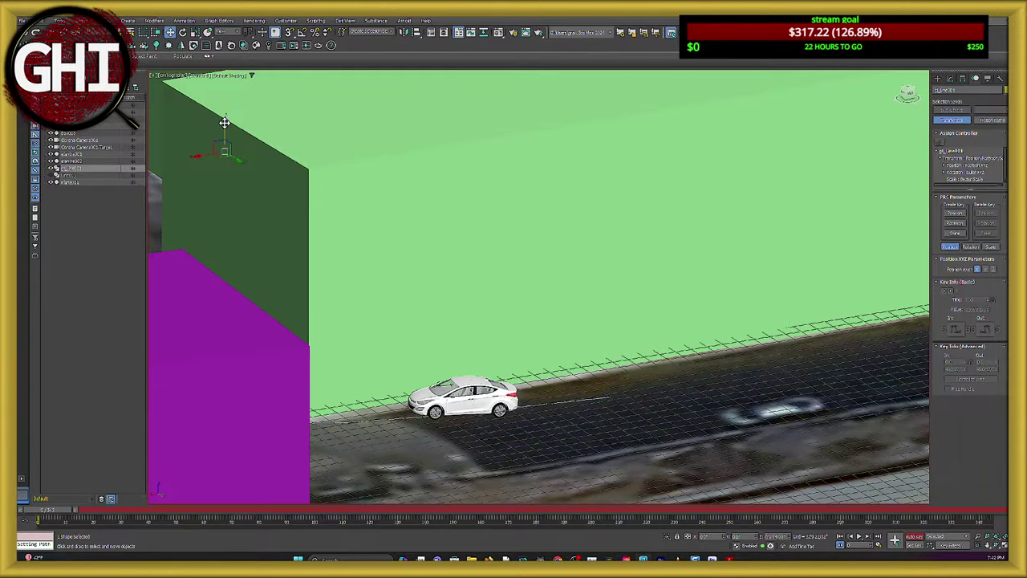
{"action": "scroll", "coordinate": [375, 350], "scroll_direction": "up", "scroll_amount": 8}
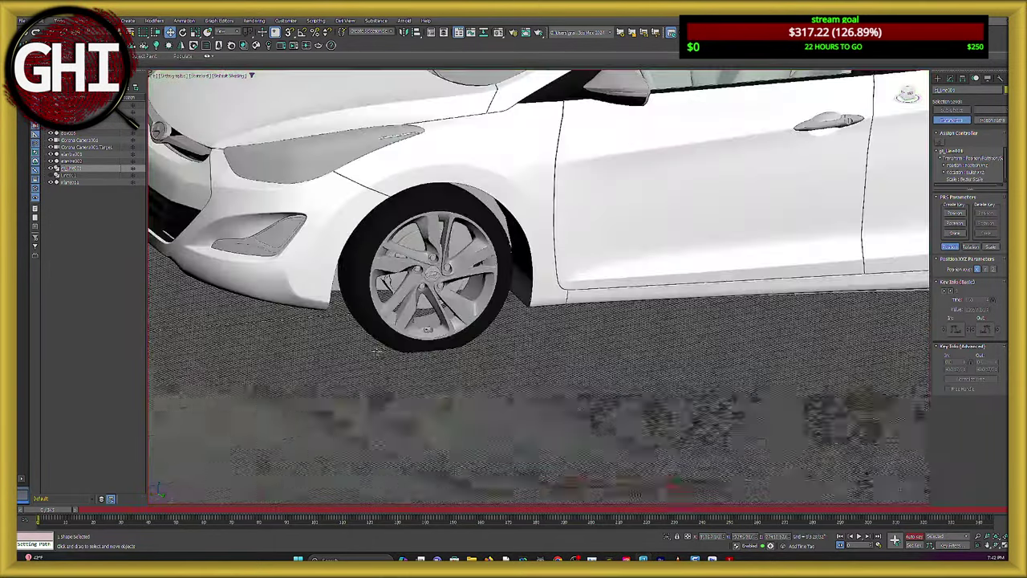
{"action": "scroll", "coordinate": [375, 350], "scroll_direction": "down", "scroll_amount": 8}
{"action": "middle_click_drag", "start_coordinate": [376, 350], "coordinate": [447, 410], "text": "alt"}
{"action": "middle_click_drag", "start_coordinate": [417, 373], "coordinate": [291, 402]}
{"action": "middle_click_drag", "start_coordinate": [339, 367], "coordinate": [336, 399], "text": "alt"}
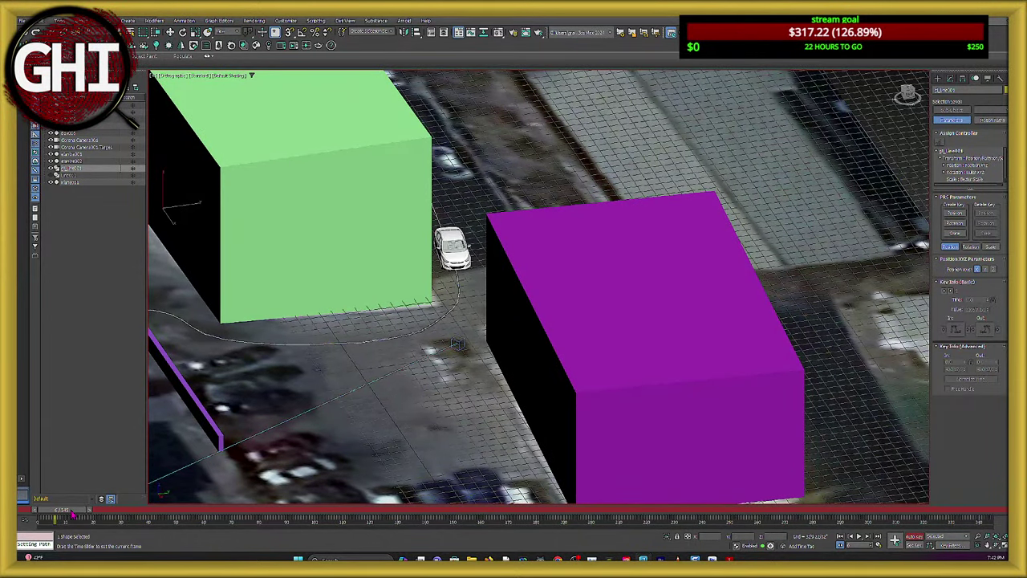
Turn off Auto Key and check the car's height above the ground at about frame 89, in front of the green building.
{"action": "left_click", "coordinate": [914, 536]}
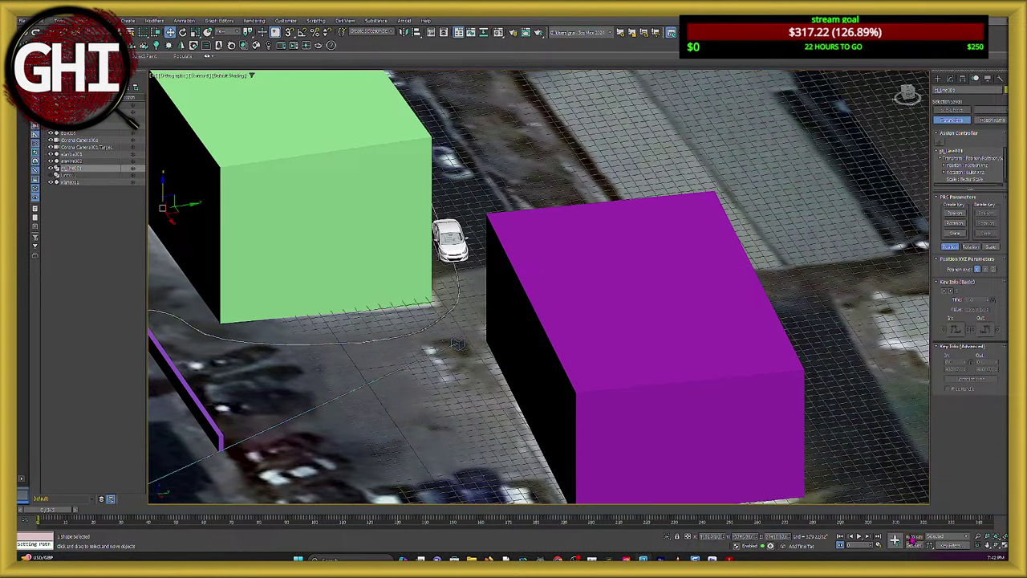
{"action": "left_click_drag", "start_coordinate": [72, 519], "coordinate": [291, 499]}
{"action": "scroll", "coordinate": [372, 330], "scroll_direction": "up", "scroll_amount": 5}
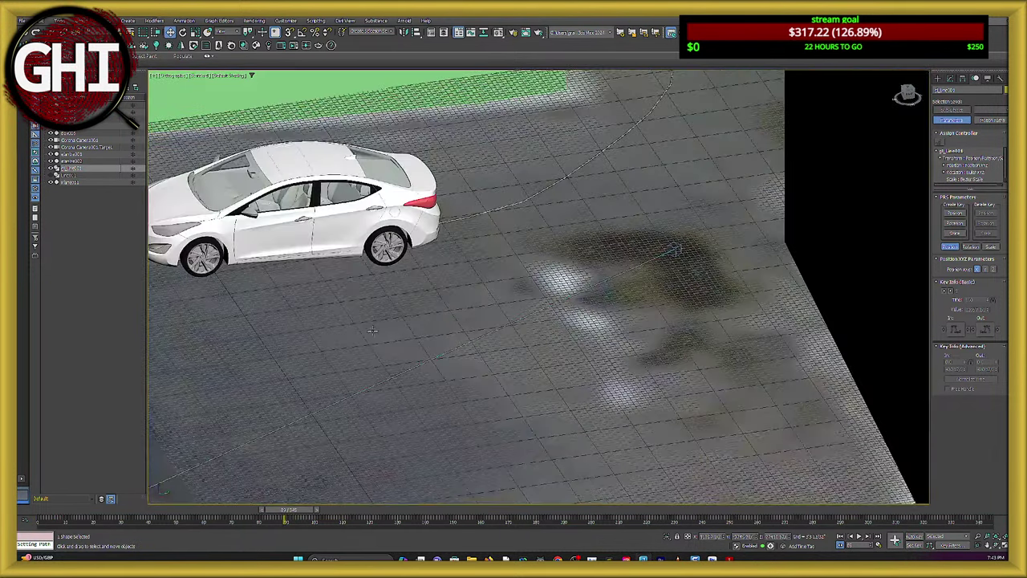
{"action": "scroll", "coordinate": [322, 255], "scroll_direction": "up", "scroll_amount": 5}
{"action": "scroll", "coordinate": [308, 287], "scroll_direction": "down", "scroll_amount": 7}
{"action": "middle_click_drag", "start_coordinate": [308, 287], "coordinate": [451, 322]}
{"action": "scroll", "coordinate": [321, 299], "scroll_direction": "up", "scroll_amount": 2}
{"action": "scroll", "coordinate": [487, 332], "scroll_direction": "down", "scroll_amount": 3}
{"action": "scroll", "coordinate": [403, 313], "scroll_direction": "down", "scroll_amount": 4}
{"action": "scroll", "coordinate": [319, 231], "scroll_direction": "up", "scroll_amount": 4}
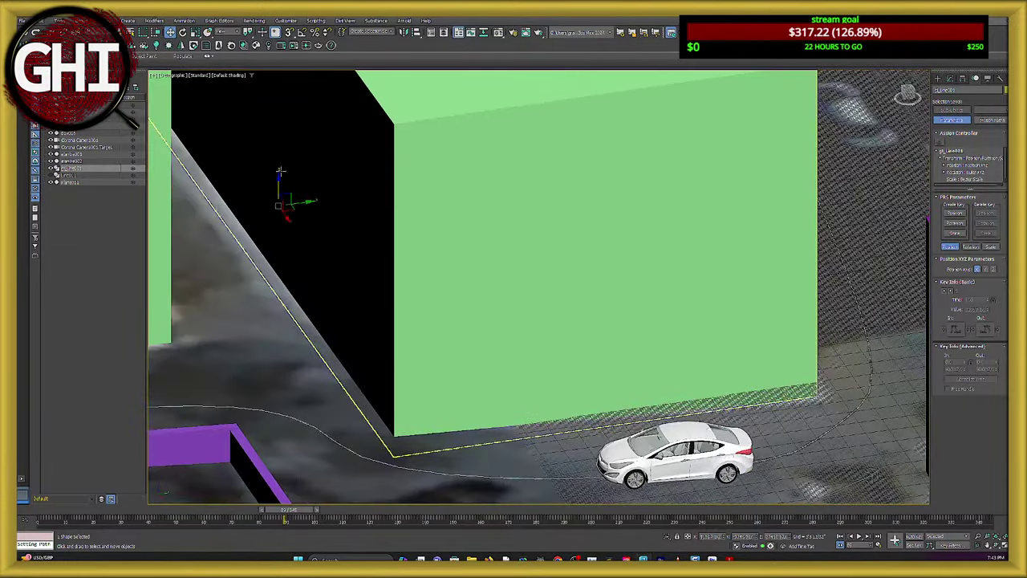
Lower the path spline slightly along Z with the car at about frame 89.
{"action": "left_click", "coordinate": [276, 178]}
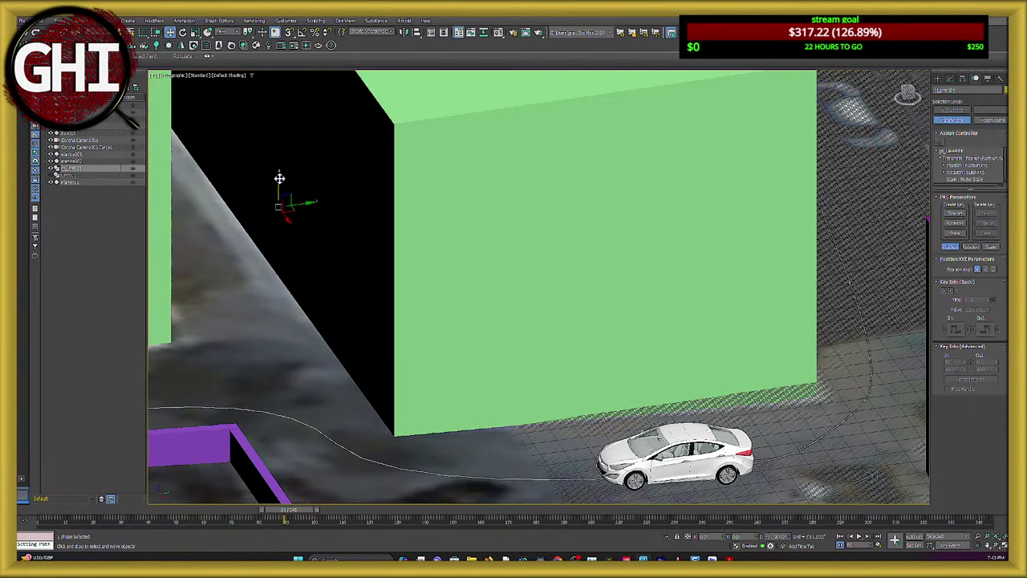
{"action": "left_click_drag", "start_coordinate": [281, 180], "coordinate": [284, 190]}
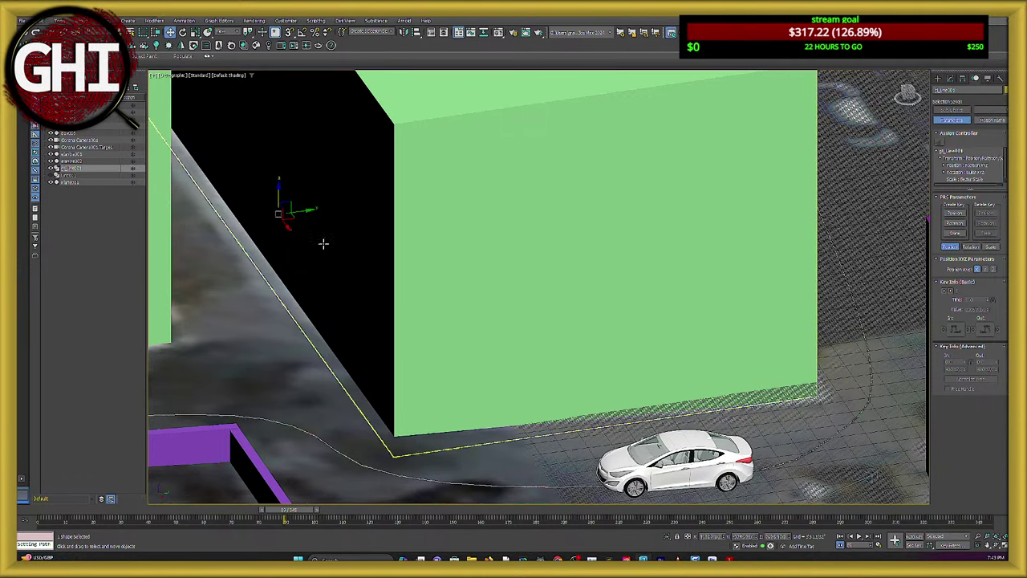
{"action": "scroll", "coordinate": [377, 319], "scroll_direction": "down", "scroll_amount": 4}
{"action": "scroll", "coordinate": [377, 319], "scroll_direction": "up", "scroll_amount": 6}
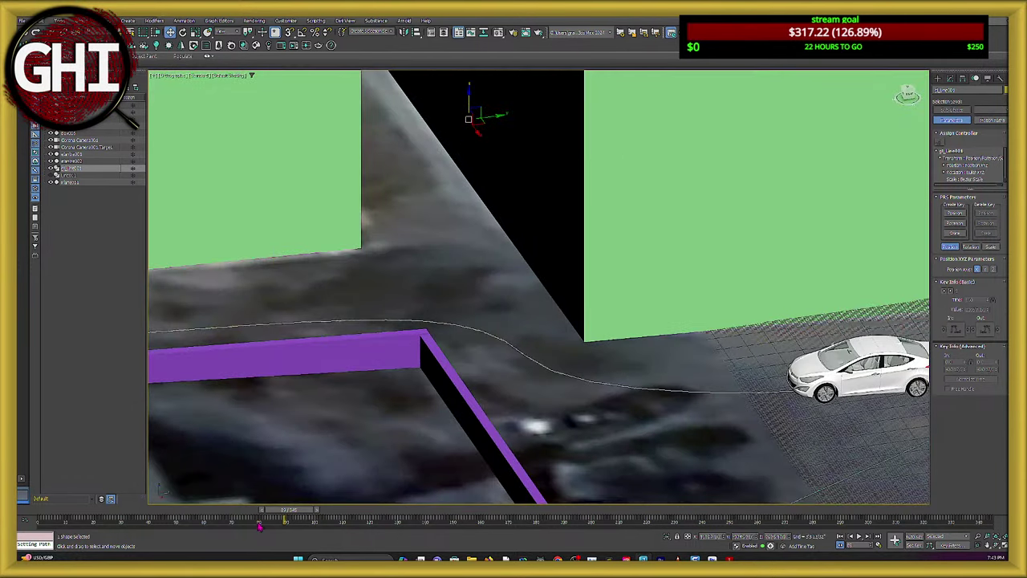
Move to frame 181 and lower the path spline slightly more along Z where the car passes behind the purple wall.
{"action": "left_click_drag", "start_coordinate": [289, 510], "coordinate": [540, 491]}
{"action": "key", "text": "w"}
{"action": "scroll", "coordinate": [282, 313], "scroll_direction": "up", "scroll_amount": 7}
{"action": "scroll", "coordinate": [498, 353], "scroll_direction": "down", "scroll_amount": 6}
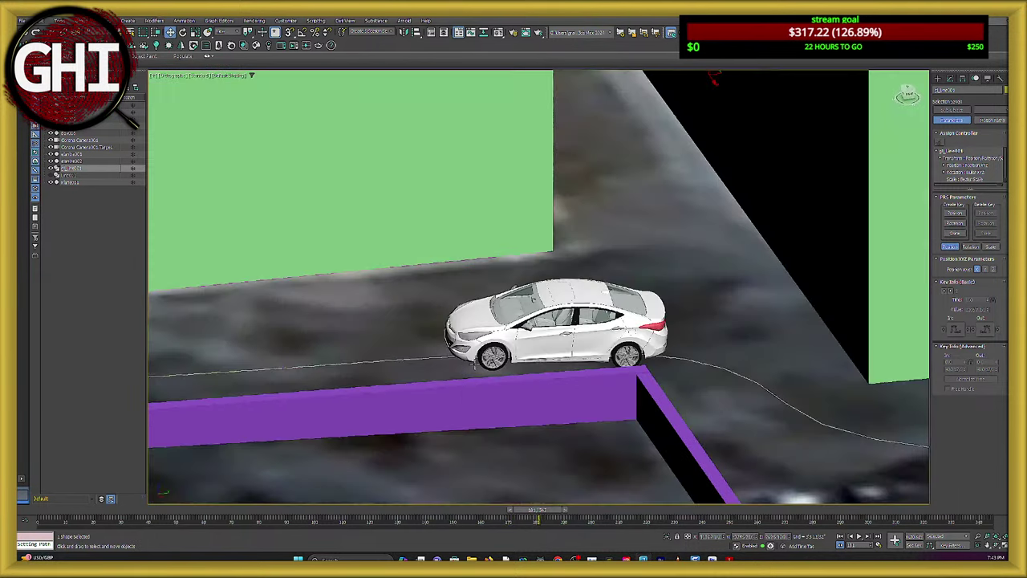
{"action": "middle_click_drag", "start_coordinate": [687, 198], "coordinate": [649, 260]}
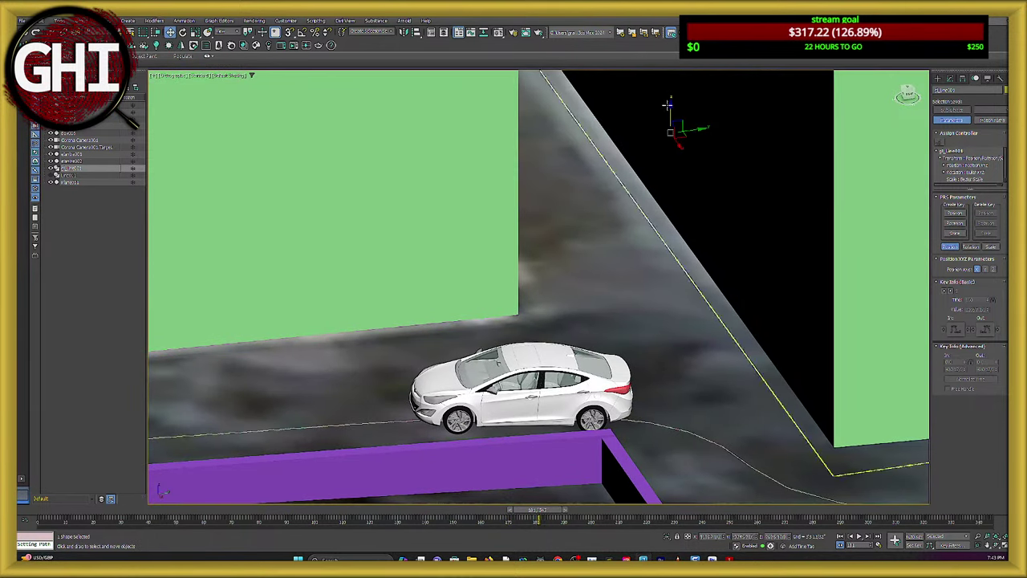
{"action": "left_click_drag", "start_coordinate": [669, 104], "coordinate": [672, 114]}
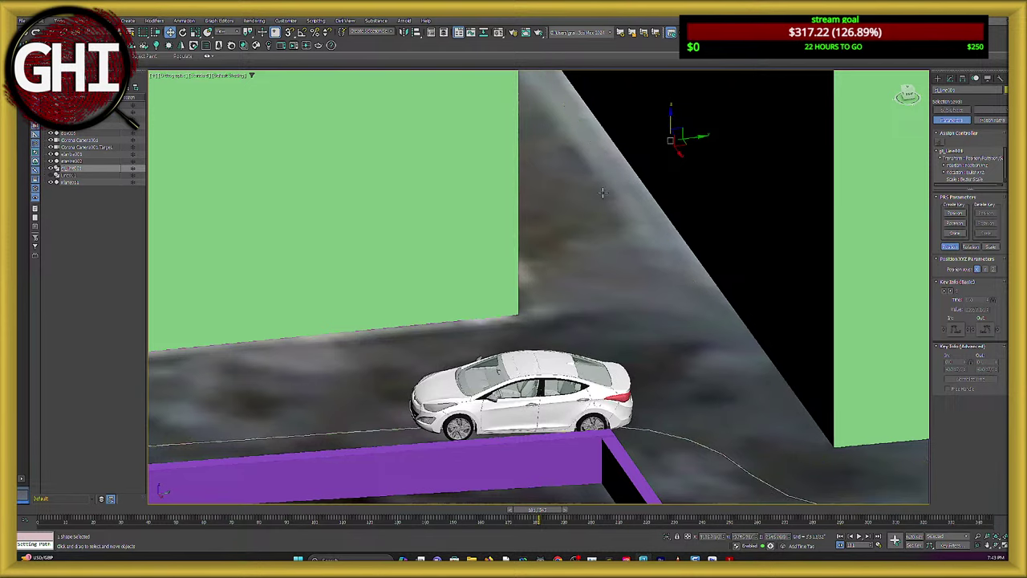
{"action": "middle_click_drag", "start_coordinate": [558, 274], "coordinate": [517, 301]}
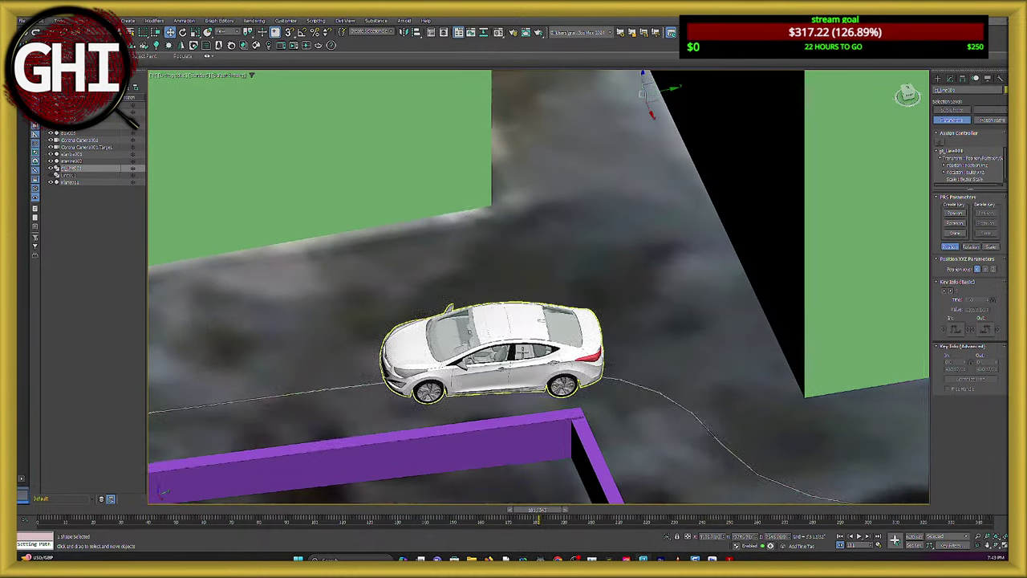
Lower the path spline a touch further along Z with the car at frame 181.
{"action": "scroll", "coordinate": [523, 352], "scroll_direction": "down", "scroll_amount": 3}
{"action": "left_click_drag", "start_coordinate": [609, 147], "coordinate": [610, 150]}
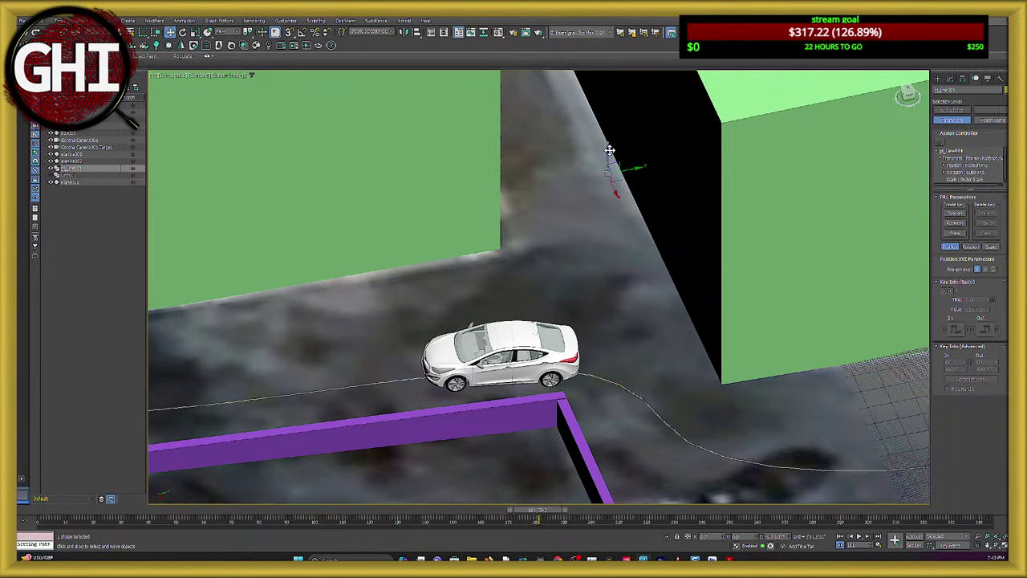
Move to frame 106, turn on Auto Key, and raise the path spline slightly along Z to lift the car.
{"action": "scroll", "coordinate": [545, 231], "scroll_direction": "down", "scroll_amount": 5}
{"action": "middle_click_drag", "start_coordinate": [541, 237], "coordinate": [546, 205], "text": "alt"}
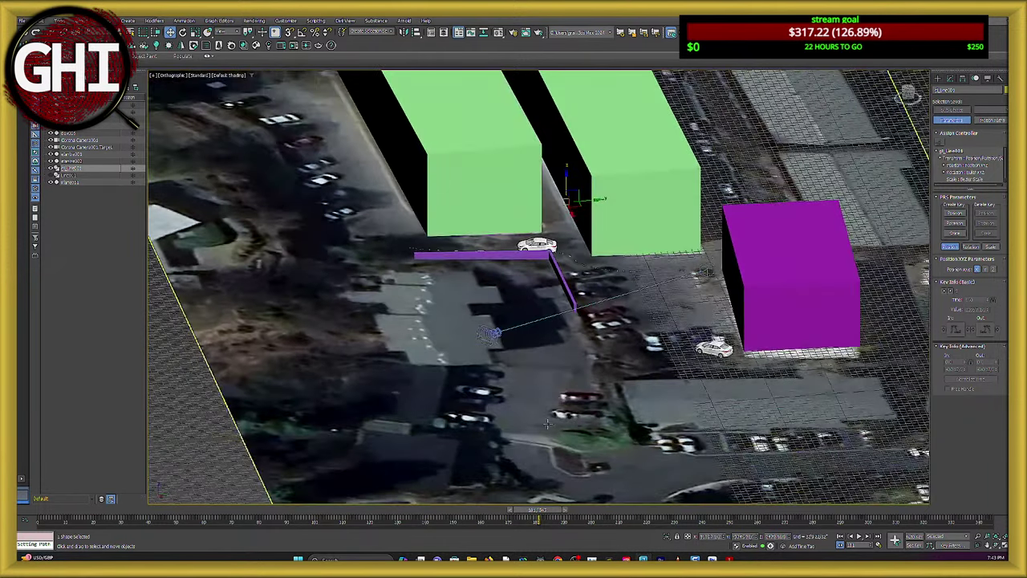
{"action": "left_click_drag", "start_coordinate": [546, 511], "coordinate": [341, 513]}
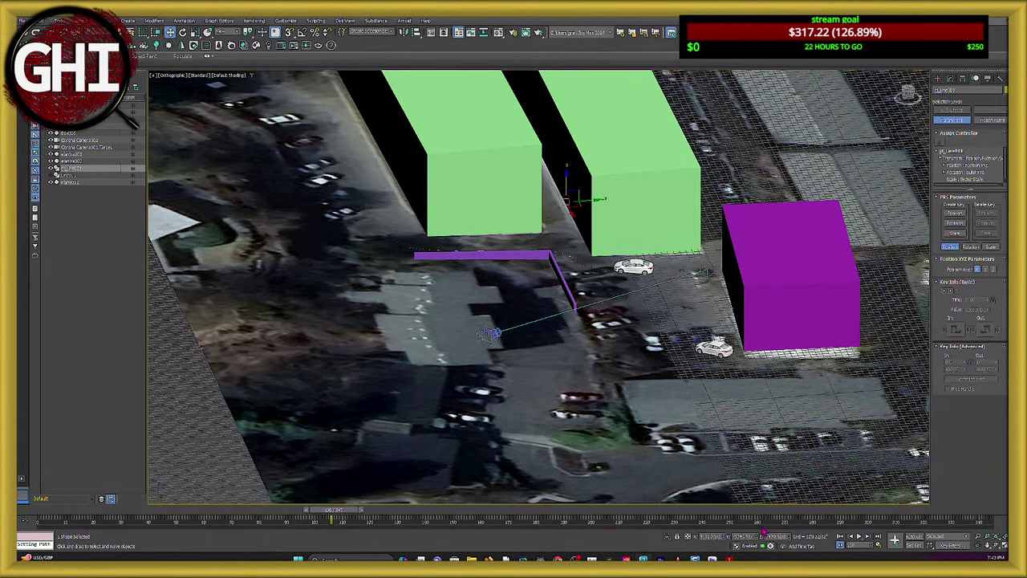
{"action": "left_click", "coordinate": [912, 539]}
{"action": "scroll", "coordinate": [646, 265], "scroll_direction": "up", "scroll_amount": 10}
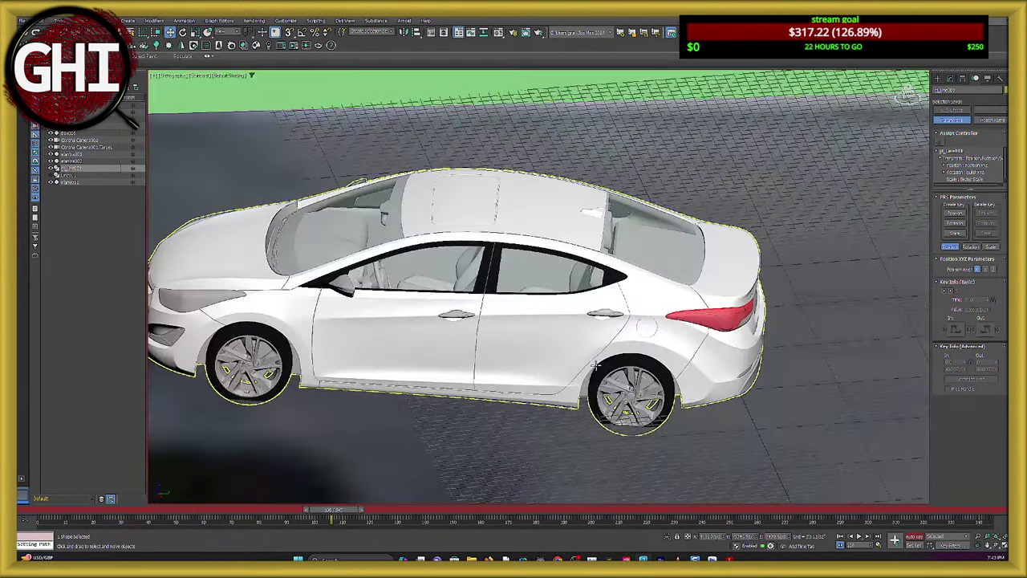
{"action": "scroll", "coordinate": [502, 360], "scroll_direction": "down", "scroll_amount": 6}
{"action": "middle_click_drag", "start_coordinate": [422, 273], "coordinate": [463, 362]}
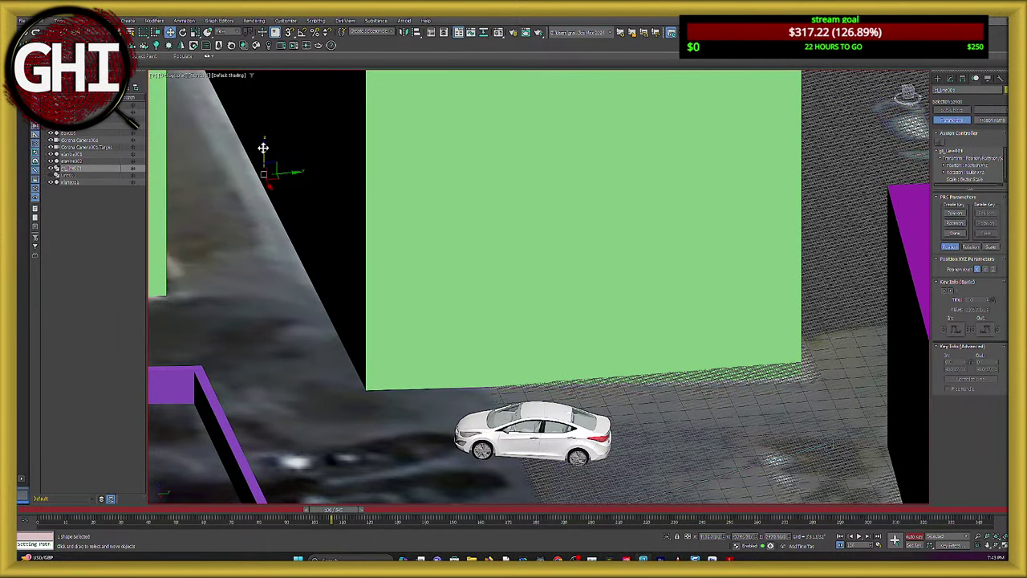
{"action": "left_click_drag", "start_coordinate": [263, 148], "coordinate": [264, 142]}
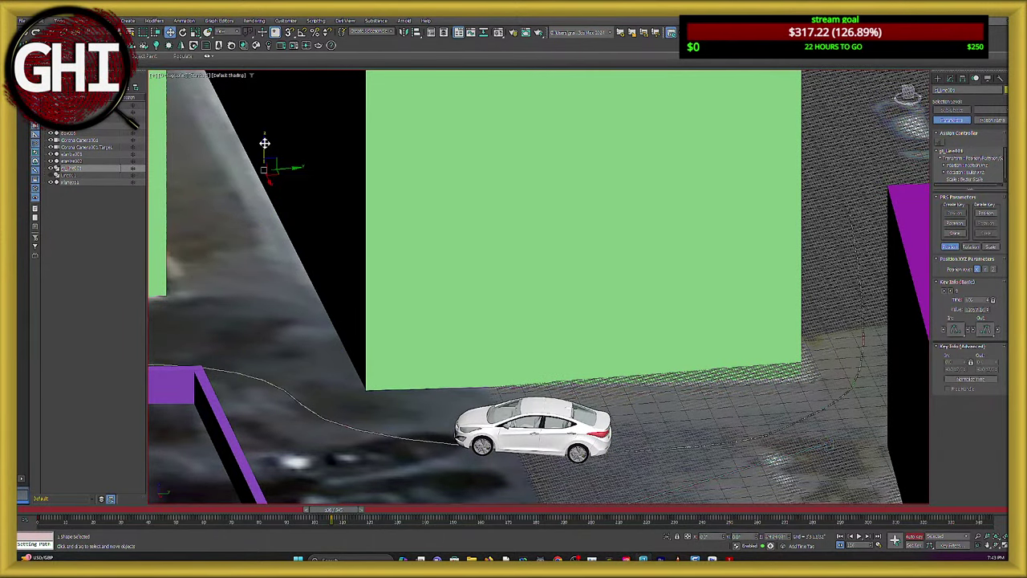
Move to frame 60 and raise the path spline along Z until the car's wheels clear the ground.
{"action": "left_click_drag", "start_coordinate": [337, 513], "coordinate": [213, 511]}
{"action": "key", "text": "w"}
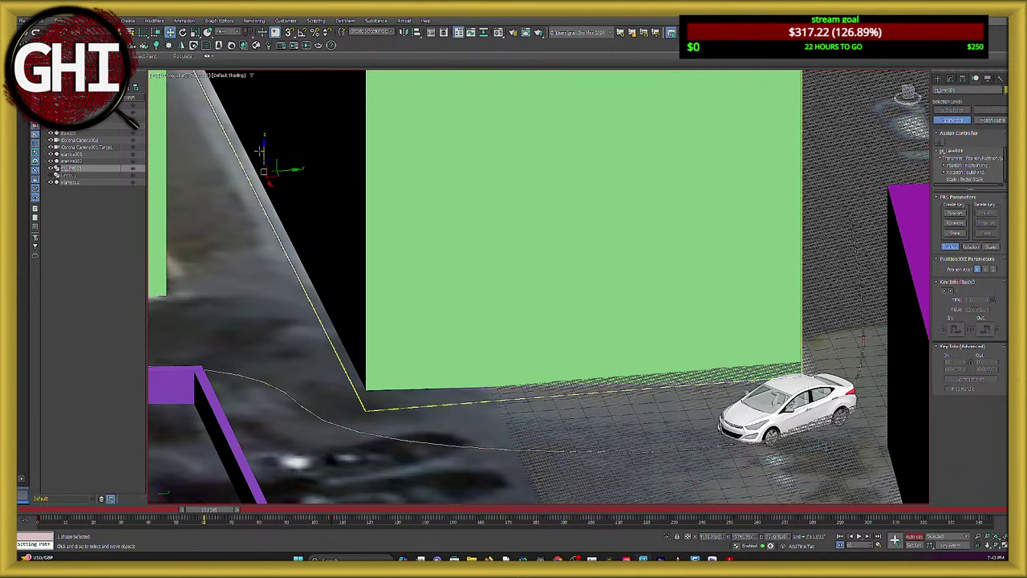
{"action": "left_click_drag", "start_coordinate": [265, 143], "coordinate": [265, 129]}
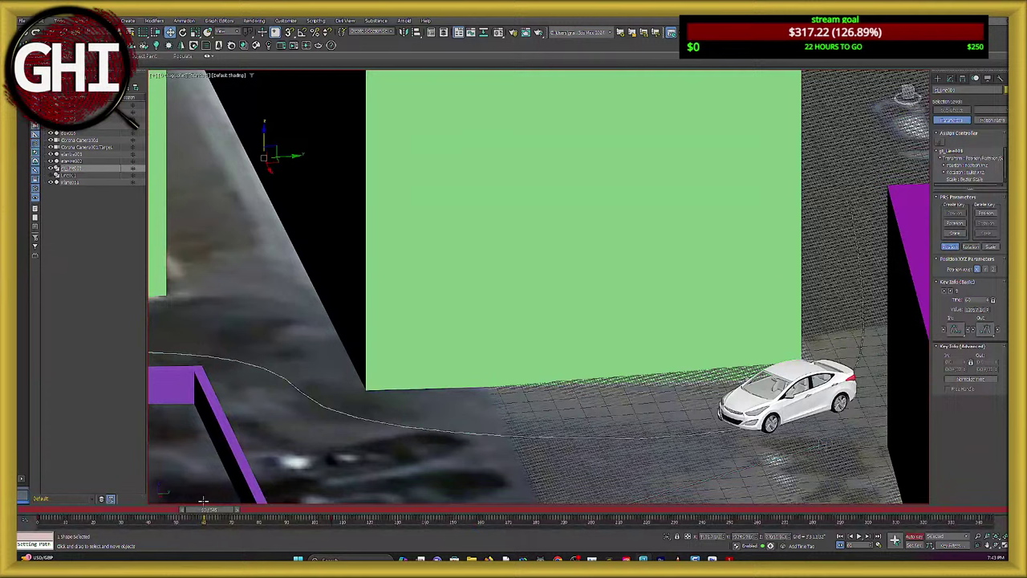
Move to about frame 3 and raise the path spline along Z beside the purple building.
{"action": "left_click_drag", "start_coordinate": [207, 508], "coordinate": [62, 508]}
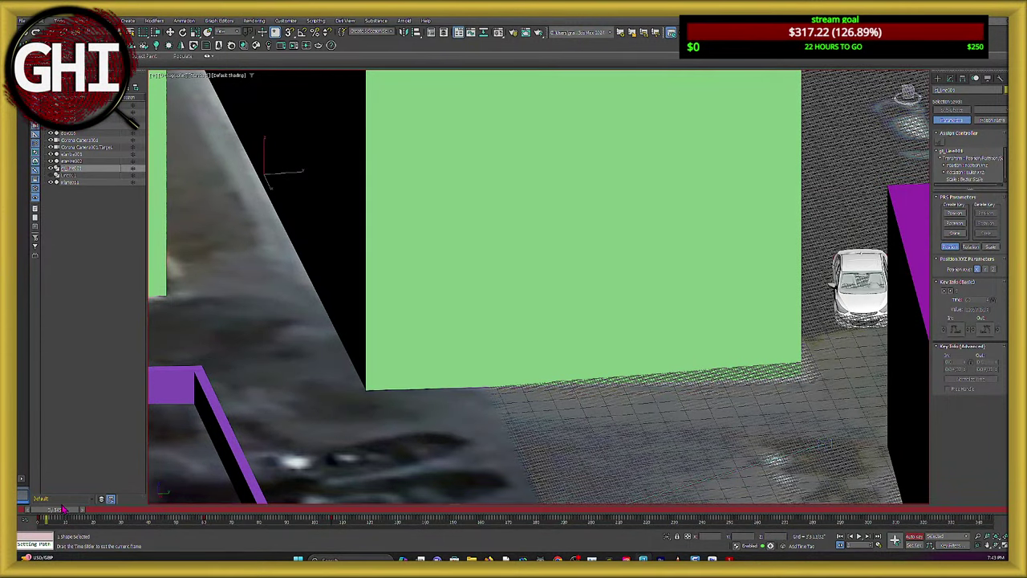
{"action": "key", "text": "w"}
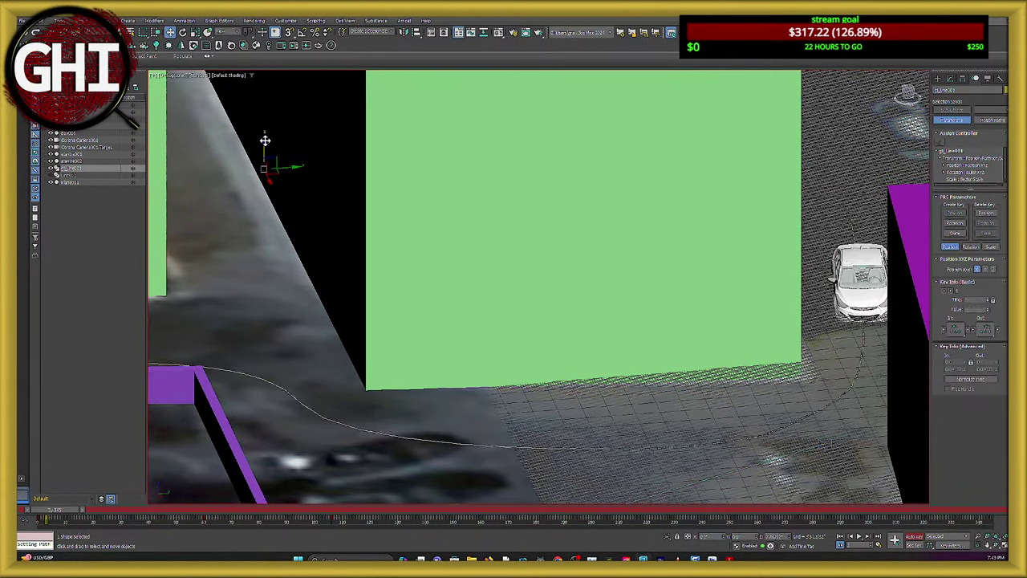
{"action": "left_click_drag", "start_coordinate": [265, 140], "coordinate": [266, 131]}
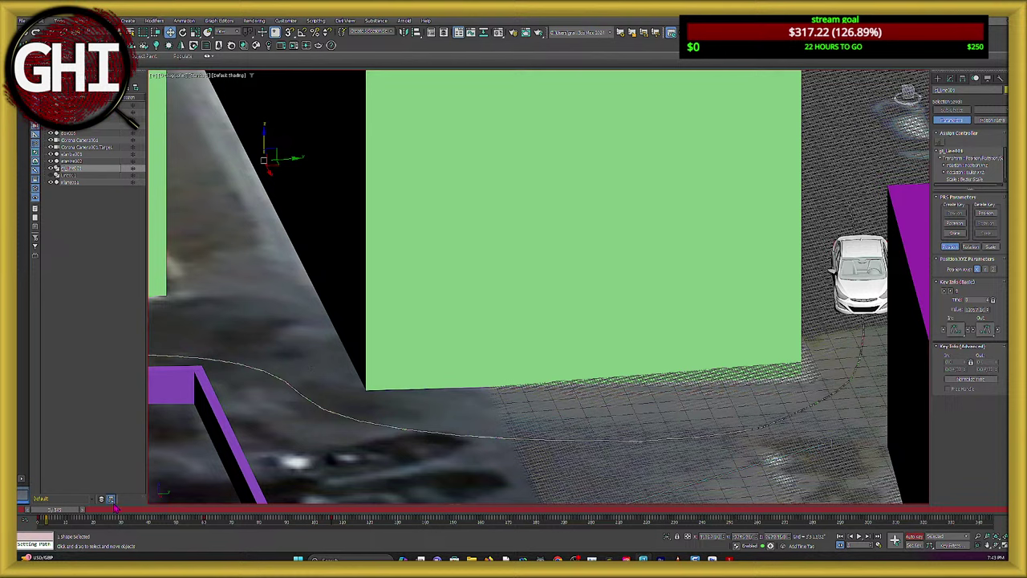
Move to frame 144, lower the path spline slightly along Z, and check the car at about frame 132.
{"action": "left_click_drag", "start_coordinate": [59, 510], "coordinate": [437, 511]}
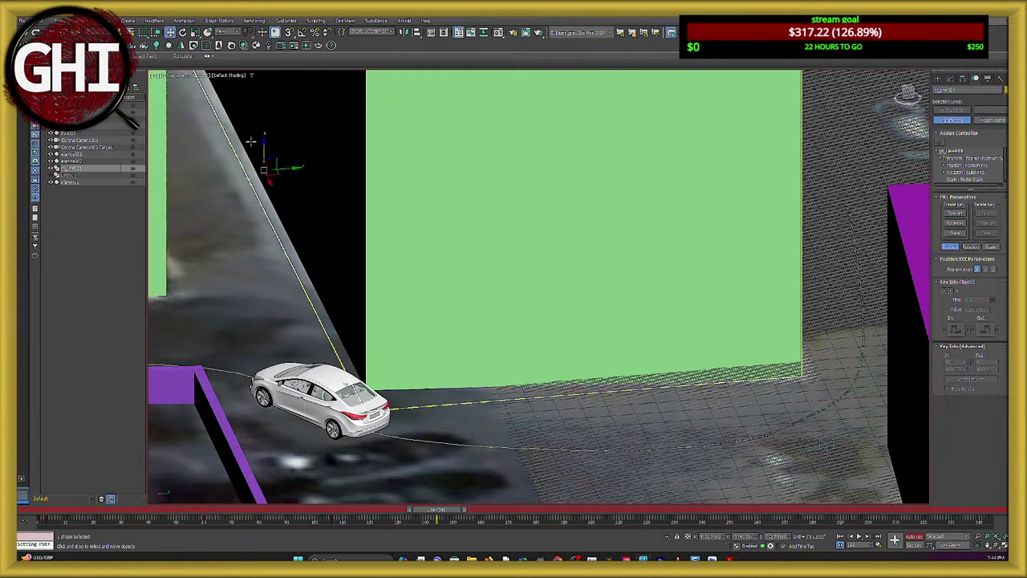
{"action": "left_click_drag", "start_coordinate": [263, 142], "coordinate": [269, 146]}
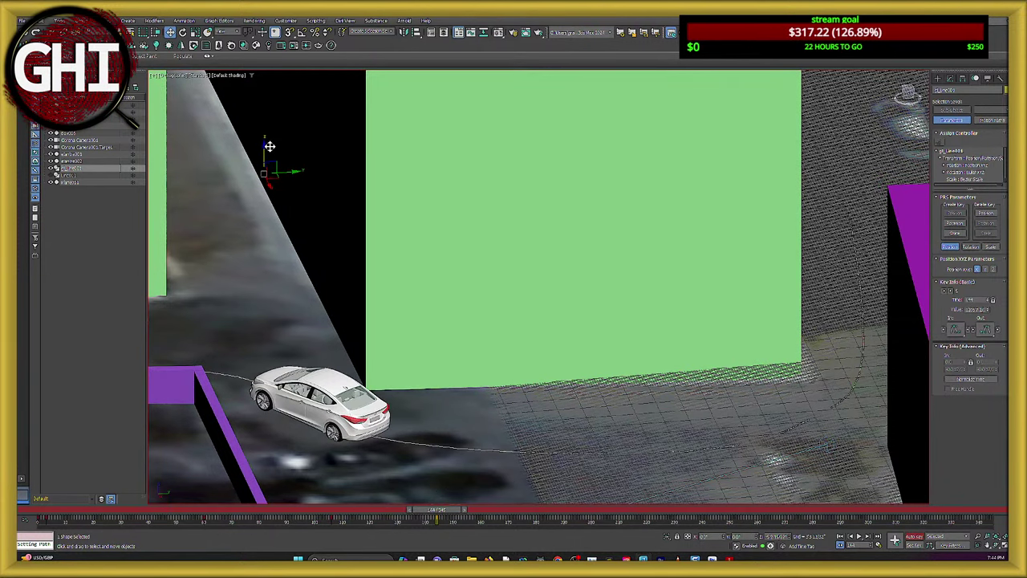
{"action": "left_click_drag", "start_coordinate": [430, 510], "coordinate": [403, 511]}
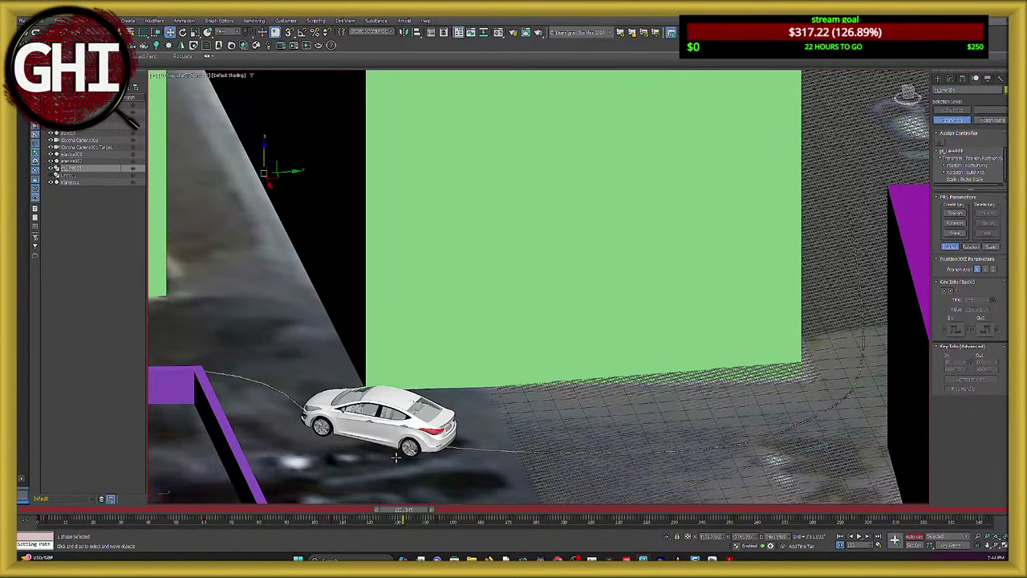
Look through the Corona camera, advance to about frame 163, and deselect the path to check the car behind the purple wall.
{"action": "key", "text": "c"}
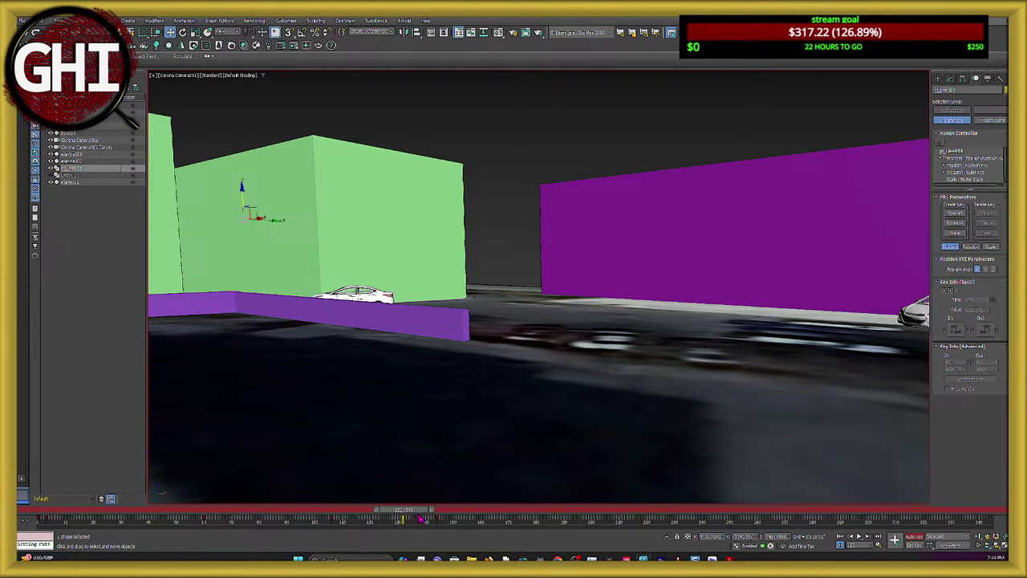
{"action": "left_click_drag", "start_coordinate": [421, 518], "coordinate": [479, 531]}
{"action": "left_click", "coordinate": [522, 107]}
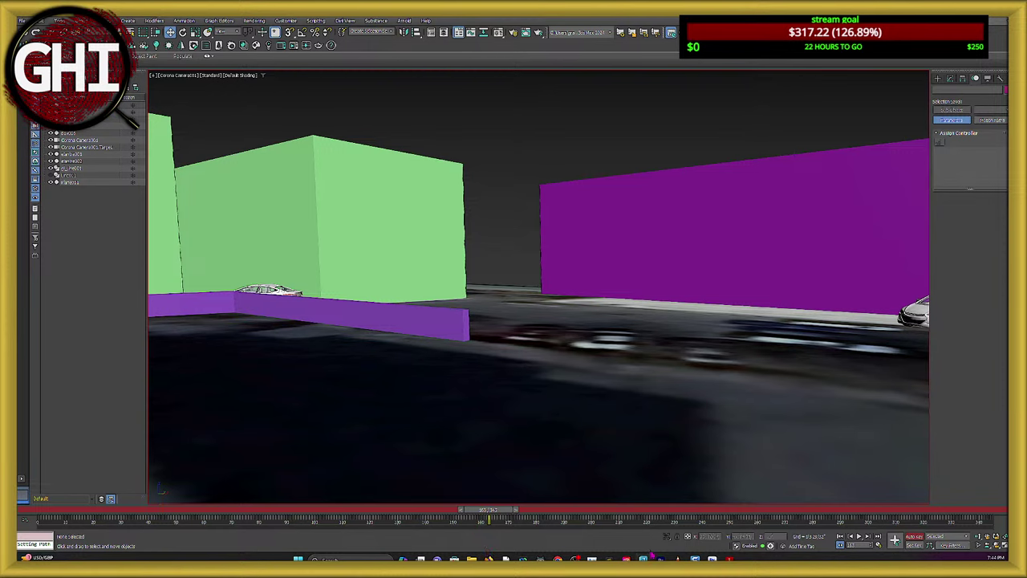
{"action": "left_click", "coordinate": [282, 289]}
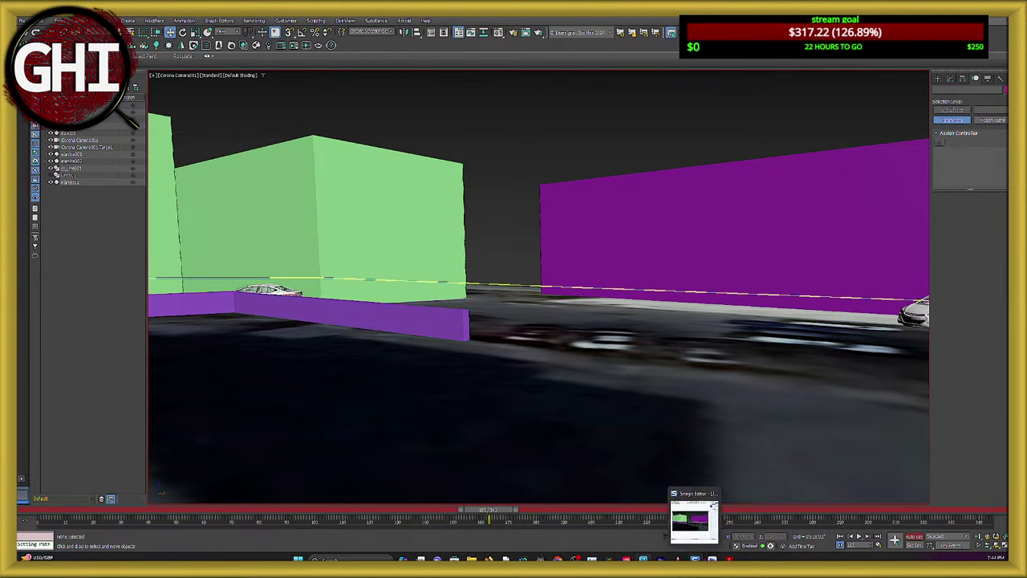
Switch to Premiere Pro, step frame by frame through the surveillance footage around 03:57:08 to 03:57:09 am, and return to 3ds Max.
{"action": "left_click", "coordinate": [660, 559]}
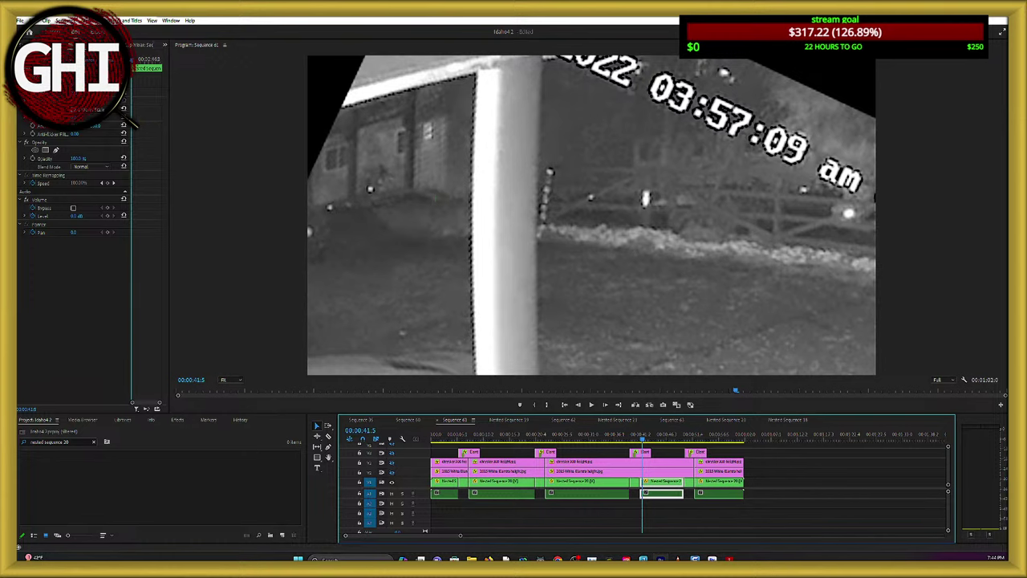
{"action": "key", "text": "Right"}
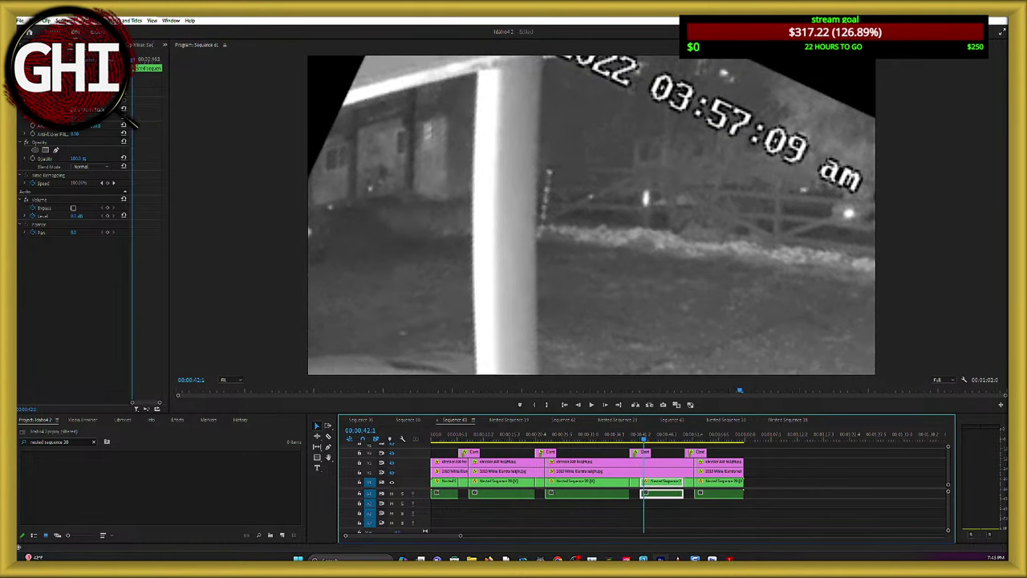
{"action": "key", "text": "Left"}
{"action": "key", "text": "Left"}
{"action": "key", "text": "Left"}
{"action": "key", "text": "Right"}
{"action": "key", "text": "Right"}
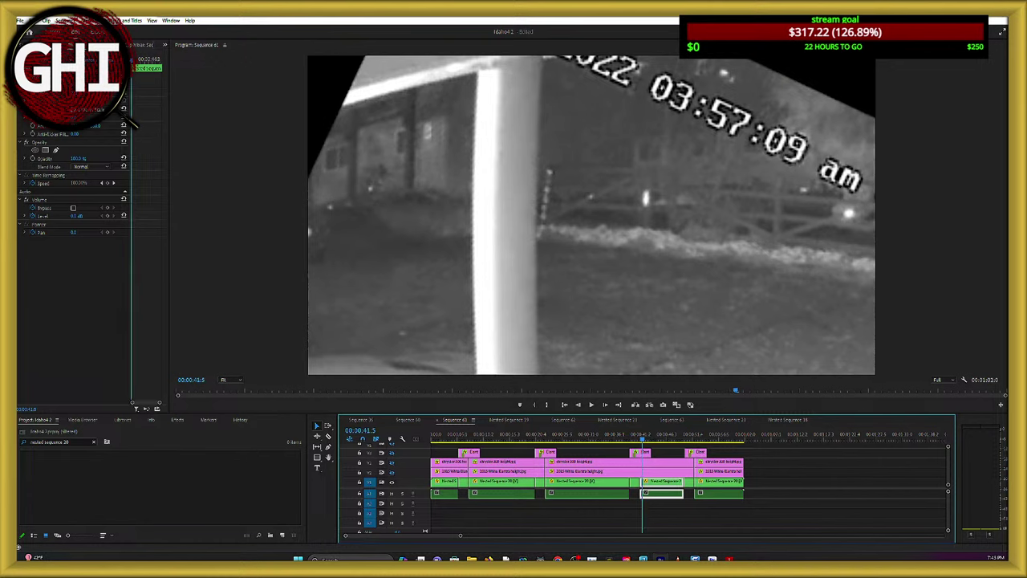
{"action": "key", "text": "Right"}
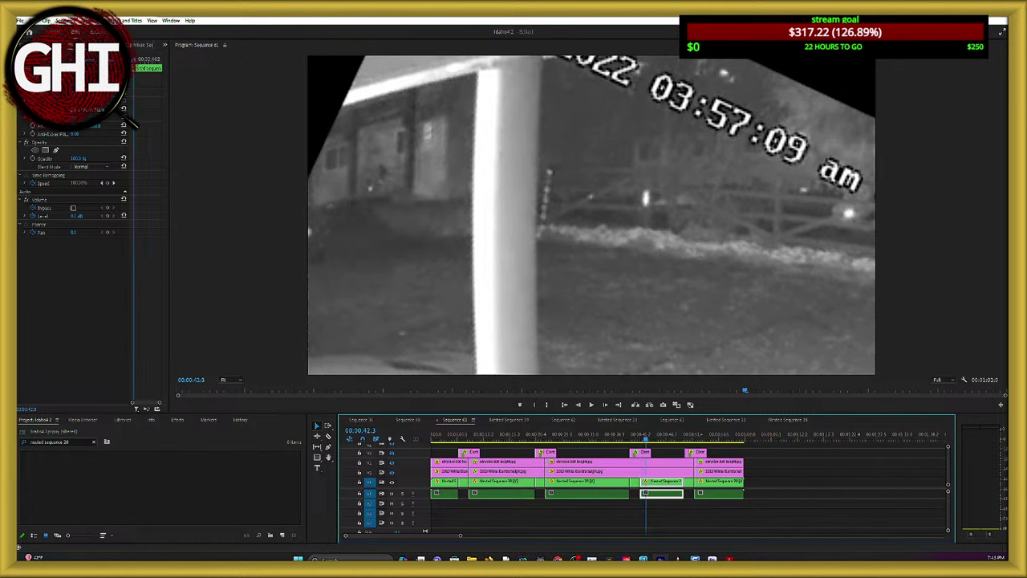
{"action": "key", "text": "Left"}
{"action": "key", "text": "Left"}
{"action": "key", "text": "Left"}
{"action": "key", "text": "Left"}
{"action": "key", "text": "Left"}
{"action": "key", "text": "Left"}
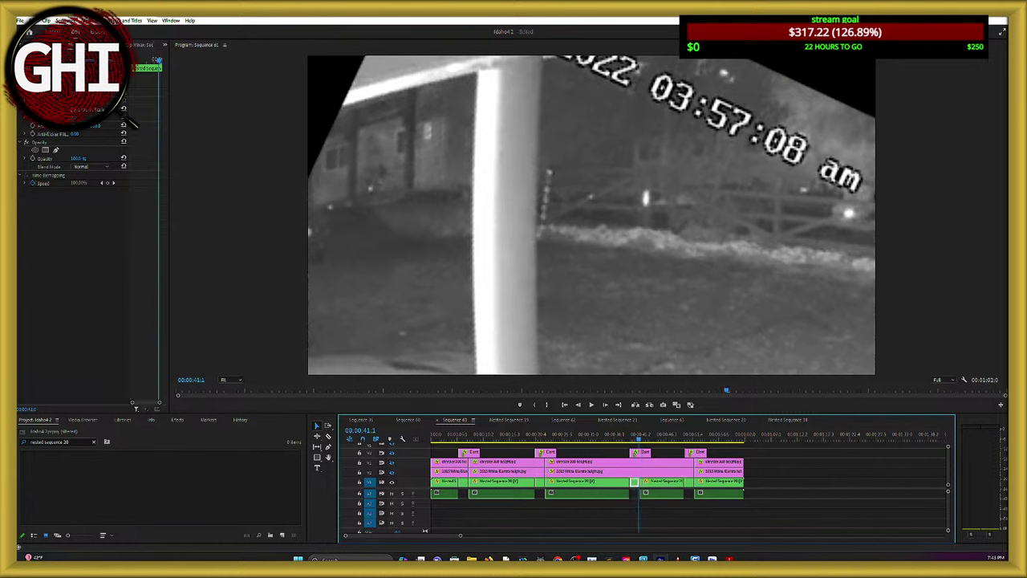
{"action": "key", "text": "Left"}
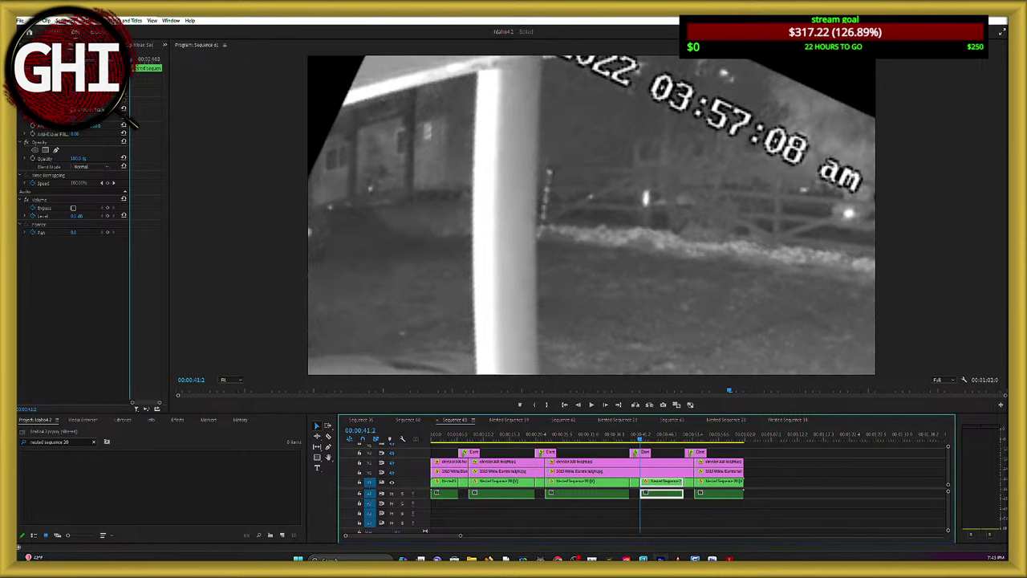
{"action": "key", "text": "Right"}
{"action": "key", "text": "Right"}
{"action": "key", "text": "Right"}
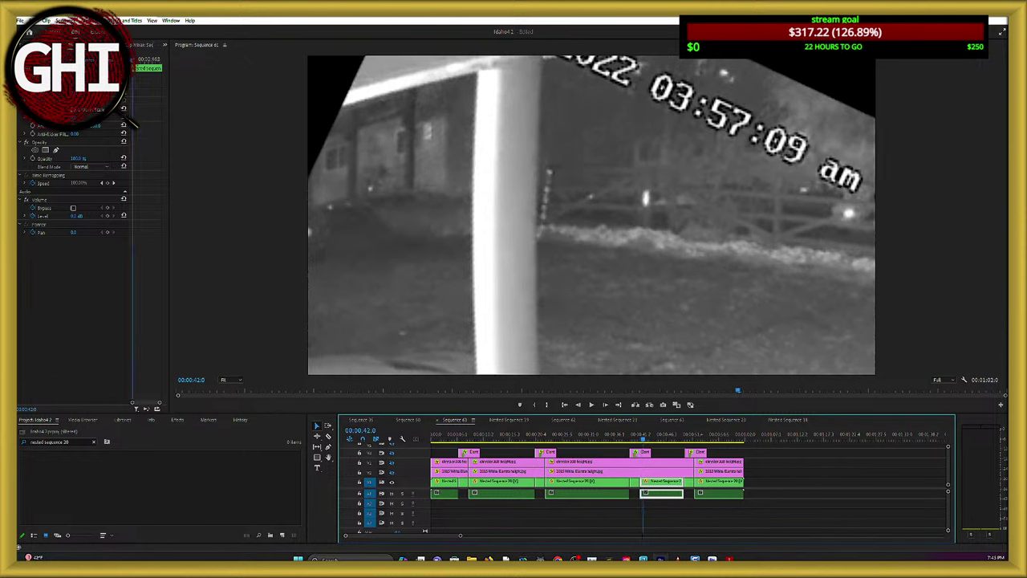
{"action": "key", "text": "Left"}
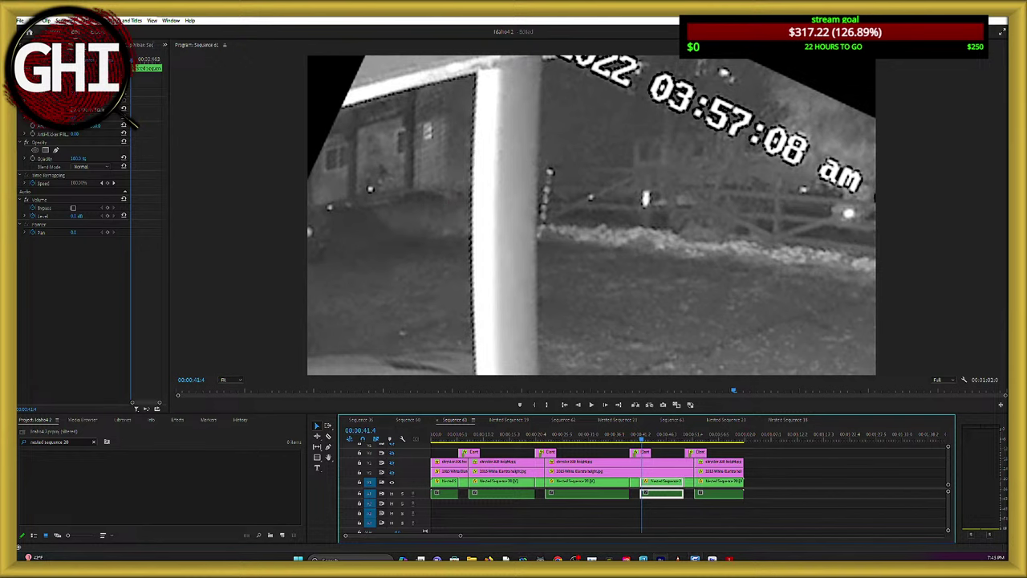
{"action": "mouse_move", "coordinate": [711, 559]}
{"action": "left_click", "coordinate": [643, 559]}
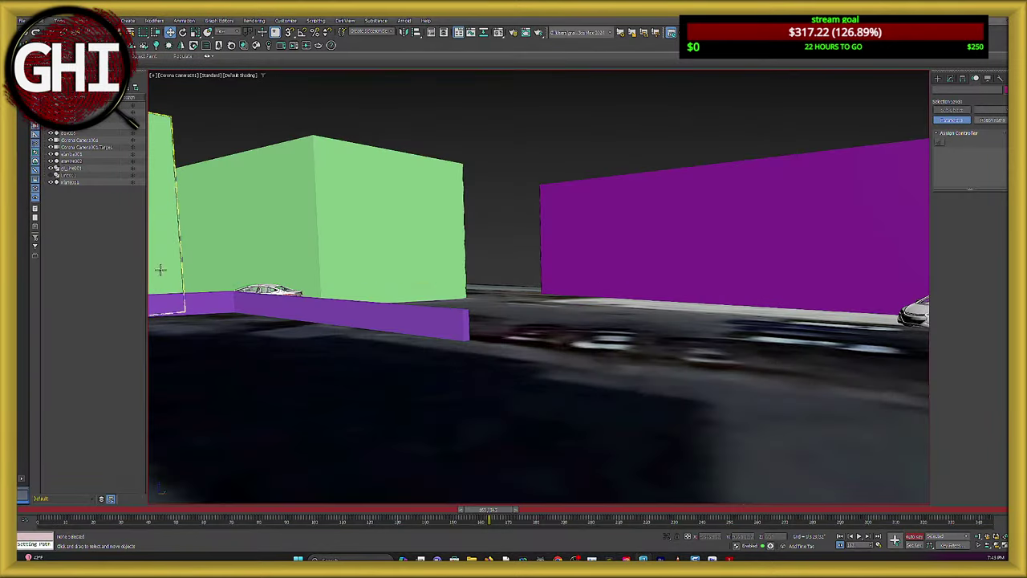
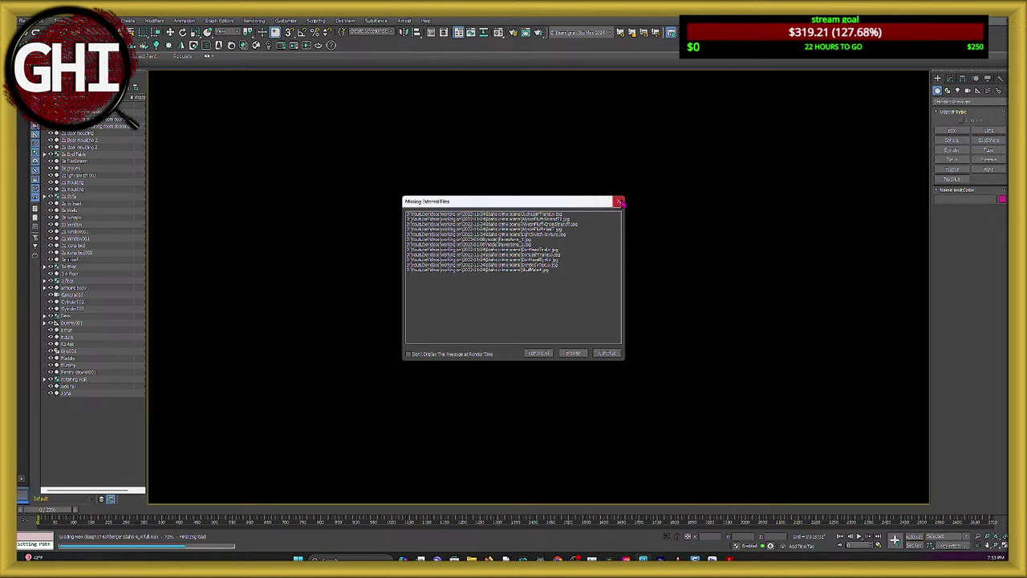
Dismiss the missing external files list and the render message window for the loaded house scene.
{"action": "left_click", "coordinate": [619, 201]}
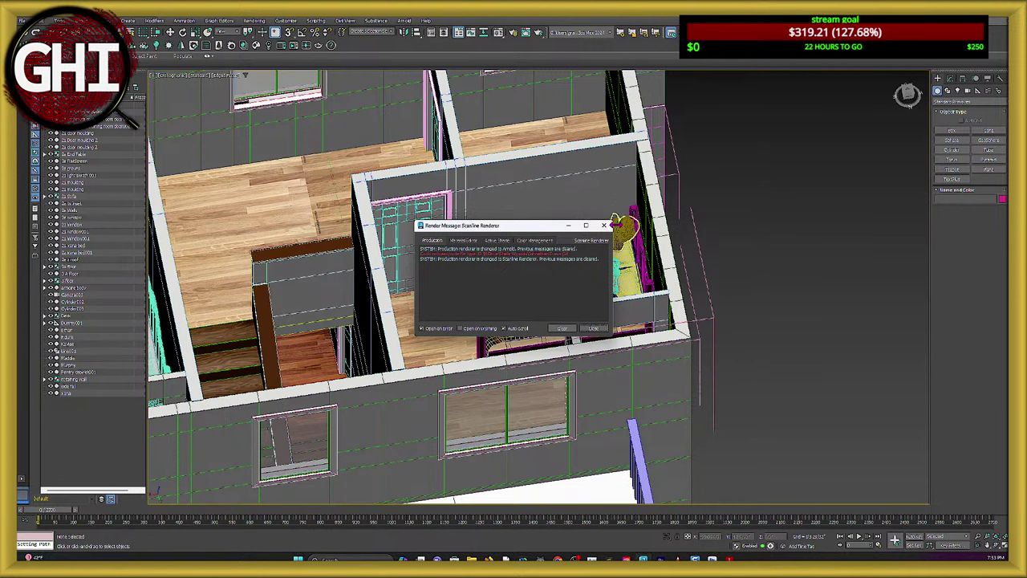
{"action": "left_click", "coordinate": [604, 226]}
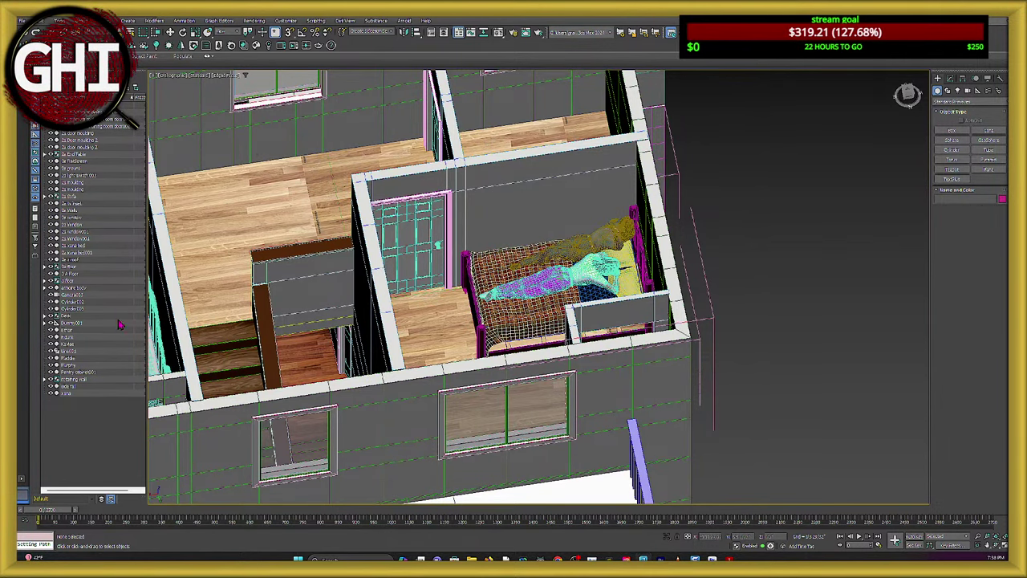
Delete the figure lying nearest the wall on the bed in the upstairs bedroom.
{"action": "scroll", "coordinate": [497, 281], "scroll_direction": "down", "scroll_amount": 2}
{"action": "scroll", "coordinate": [497, 280], "scroll_direction": "up", "scroll_amount": 3}
{"action": "scroll", "coordinate": [497, 281], "scroll_direction": "down", "scroll_amount": 3}
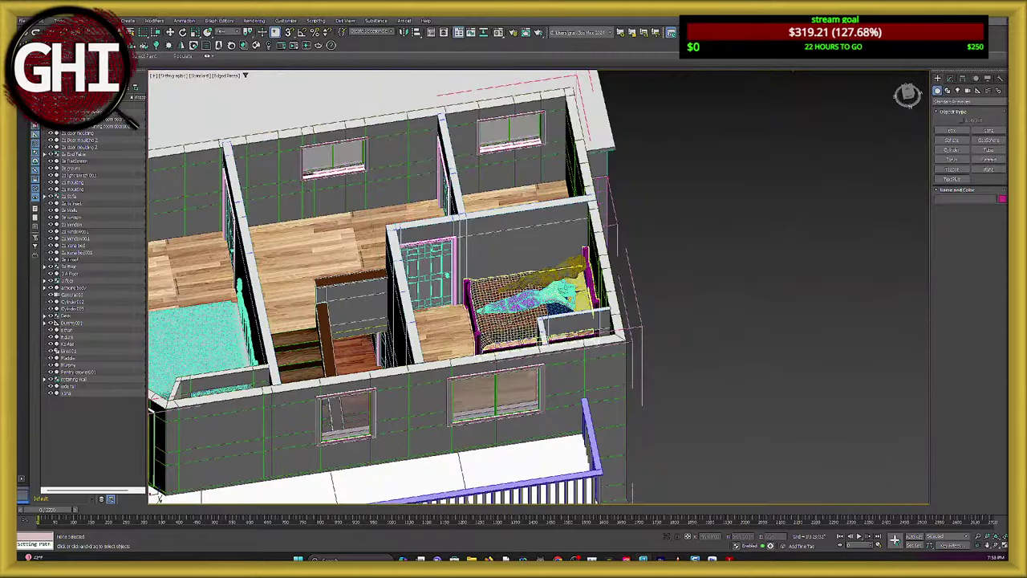
{"action": "scroll", "coordinate": [573, 277], "scroll_direction": "up", "scroll_amount": 4}
{"action": "left_click", "coordinate": [573, 277]}
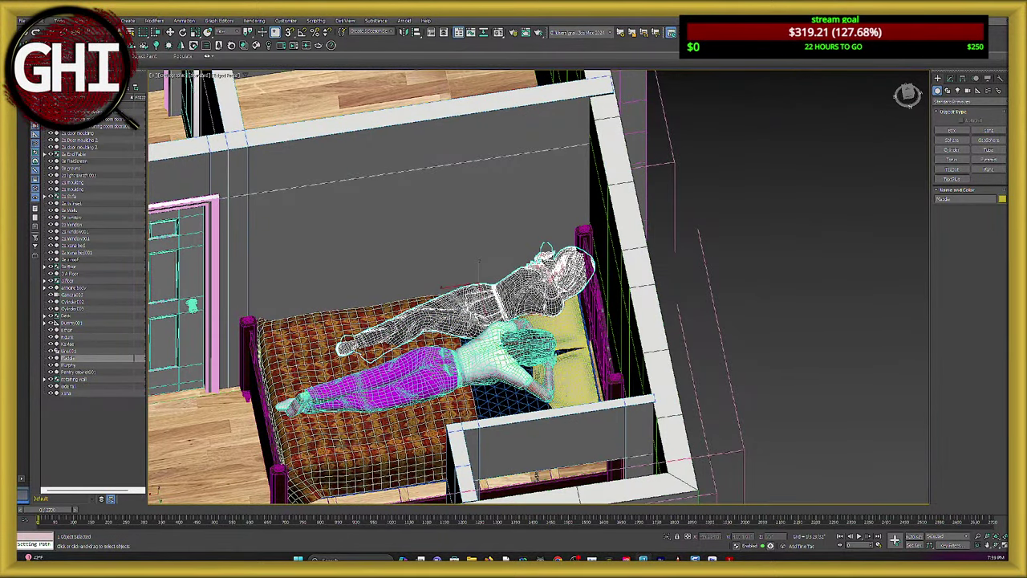
{"action": "left_click", "coordinate": [479, 260]}
Select the large flat roof over the rear half of the house and hide it to expose the rooms below.
{"action": "scroll", "coordinate": [449, 249], "scroll_direction": "down", "scroll_amount": 8}
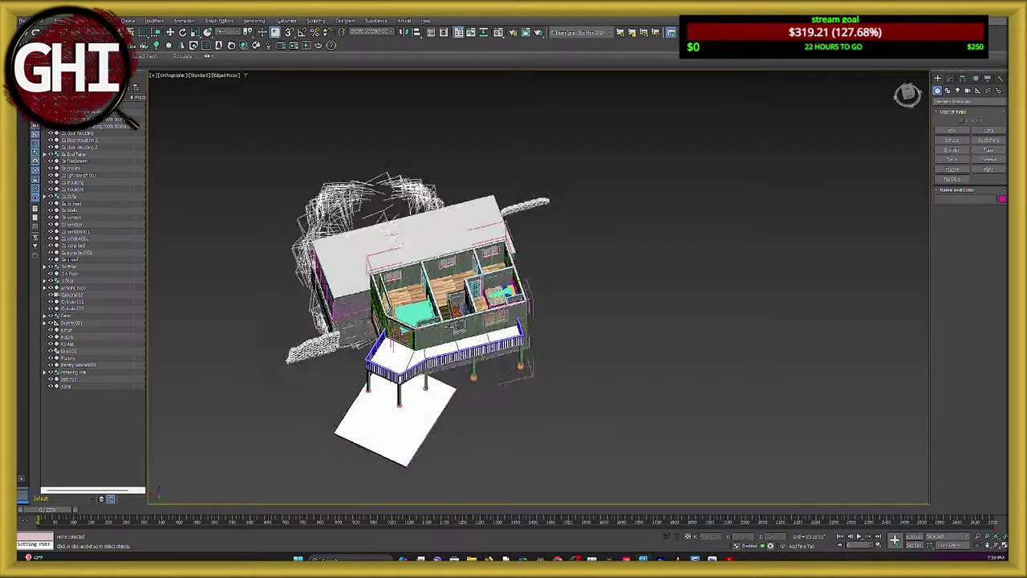
{"action": "middle_click_drag", "start_coordinate": [391, 235], "coordinate": [378, 343], "text": "alt"}
{"action": "left_click", "coordinate": [424, 329]}
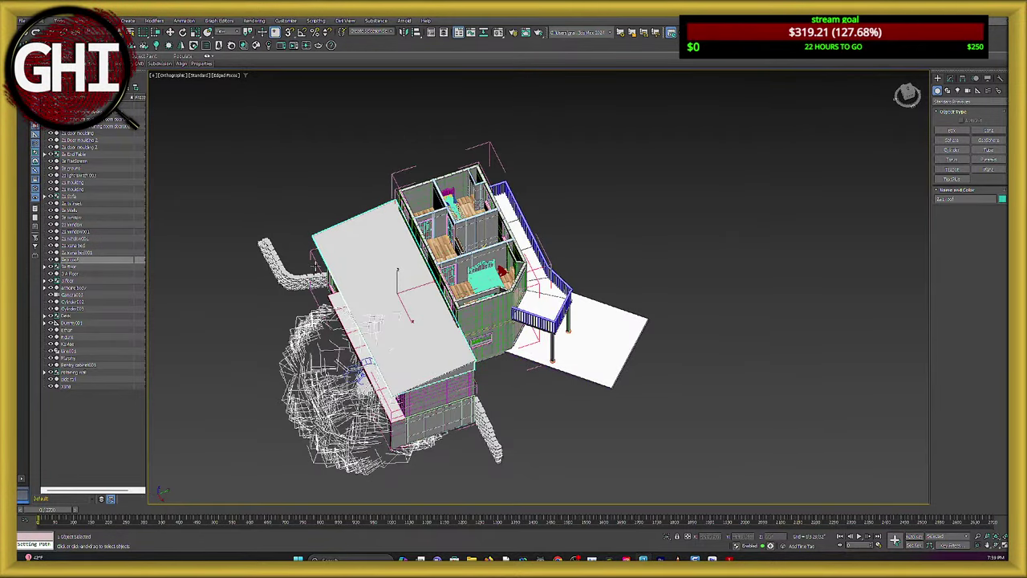
{"action": "middle_click_drag", "start_coordinate": [375, 284], "coordinate": [417, 286], "text": "alt"}
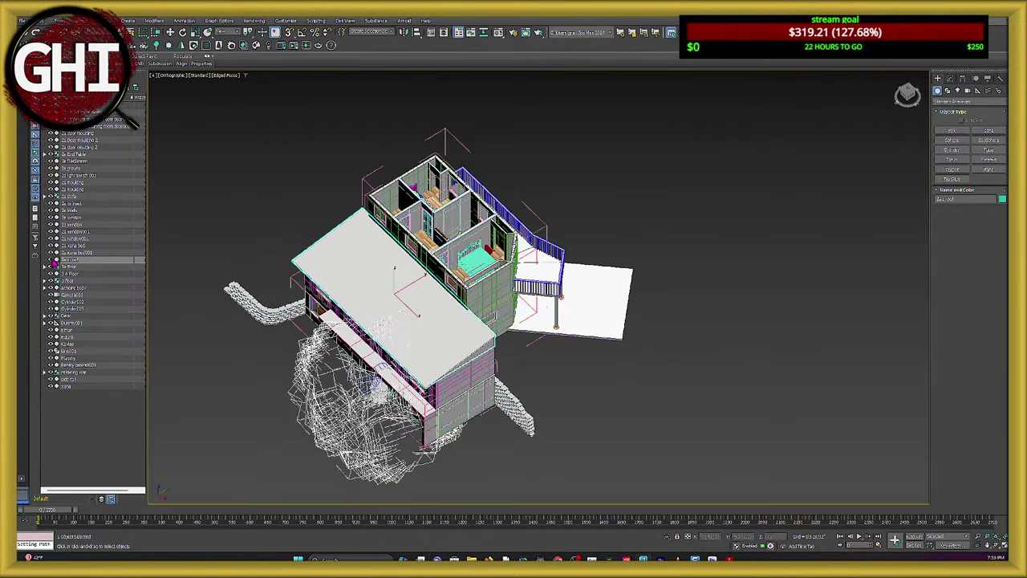
{"action": "left_click", "coordinate": [50, 259]}
{"action": "middle_click_drag", "start_coordinate": [215, 326], "coordinate": [307, 364], "text": "alt"}
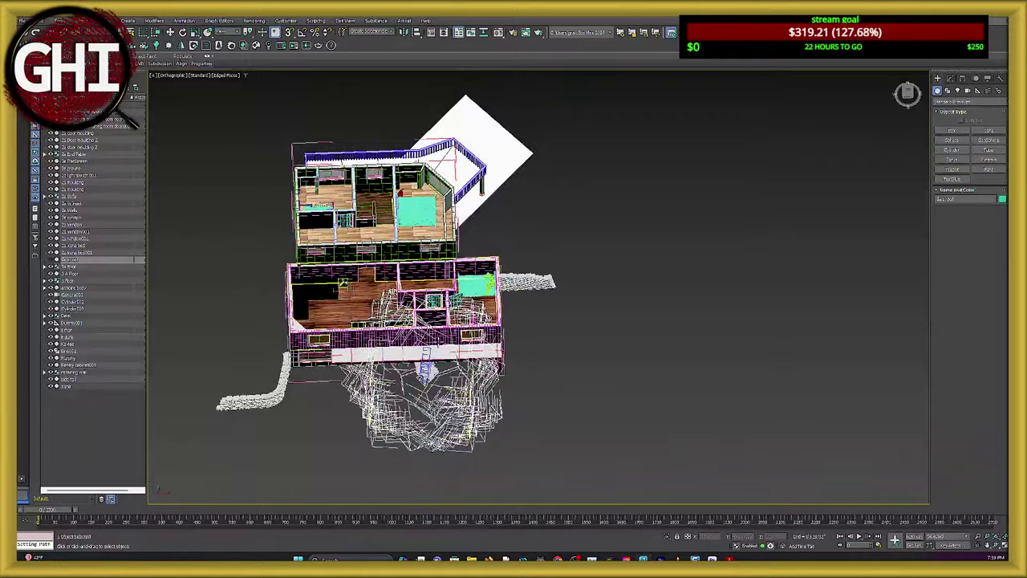
Examine the corner bedroom beside the stone retaining wall from several angles and select its teal bed.
{"action": "scroll", "coordinate": [439, 343], "scroll_direction": "up", "scroll_amount": 5}
{"action": "middle_click_drag", "start_coordinate": [470, 265], "coordinate": [315, 343]}
{"action": "middle_click_drag", "start_coordinate": [399, 312], "coordinate": [462, 313], "text": "alt"}
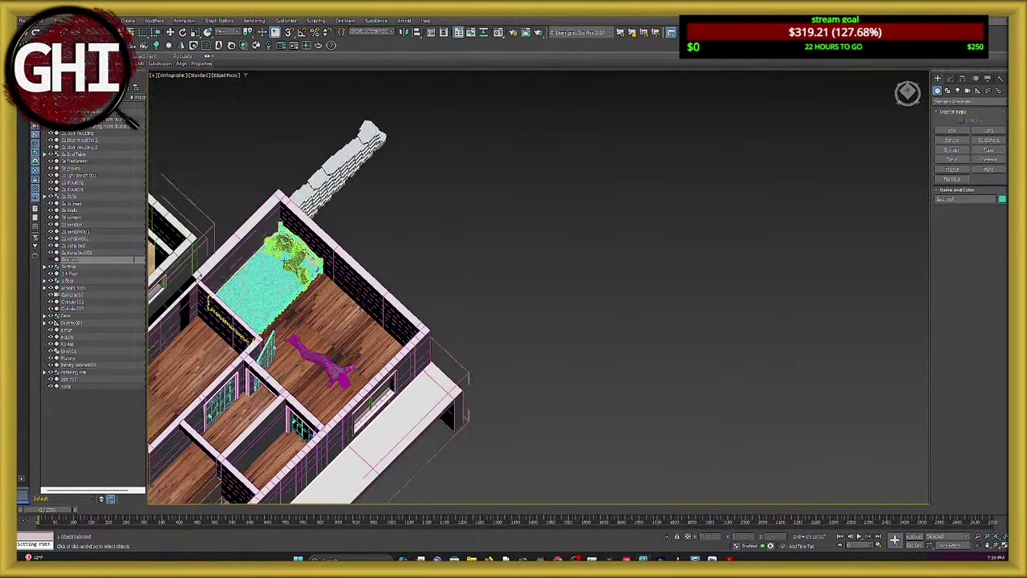
{"action": "scroll", "coordinate": [283, 265], "scroll_direction": "up", "scroll_amount": 4}
{"action": "middle_click_drag", "start_coordinate": [327, 283], "coordinate": [285, 260], "text": "alt"}
{"action": "middle_click_drag", "start_coordinate": [285, 261], "coordinate": [253, 220]}
{"action": "scroll", "coordinate": [252, 221], "scroll_direction": "down", "scroll_amount": 6}
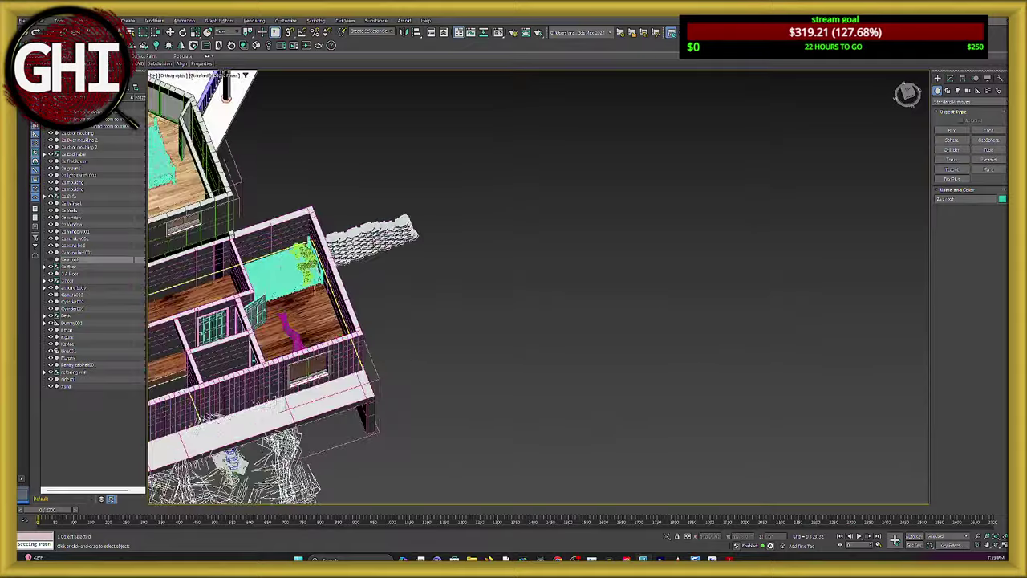
{"action": "middle_click_drag", "start_coordinate": [329, 304], "coordinate": [321, 317], "text": "alt"}
{"action": "scroll", "coordinate": [317, 319], "scroll_direction": "up", "scroll_amount": 3}
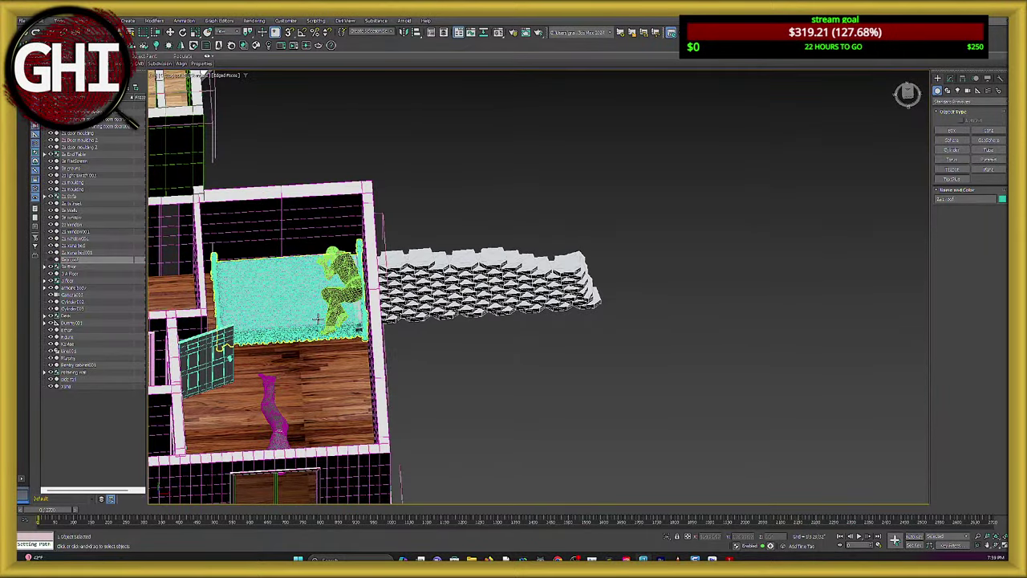
{"action": "scroll", "coordinate": [317, 319], "scroll_direction": "down", "scroll_amount": 4}
{"action": "middle_click_drag", "start_coordinate": [305, 317], "coordinate": [309, 305], "text": "alt"}
{"action": "scroll", "coordinate": [309, 305], "scroll_direction": "up", "scroll_amount": 2}
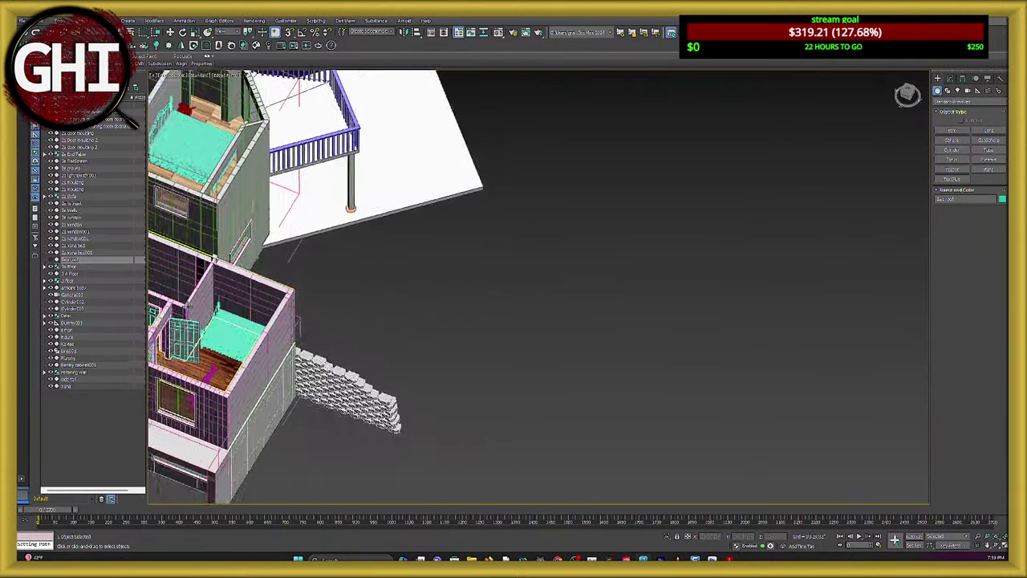
{"action": "middle_click_drag", "start_coordinate": [189, 306], "coordinate": [243, 342], "text": "alt"}
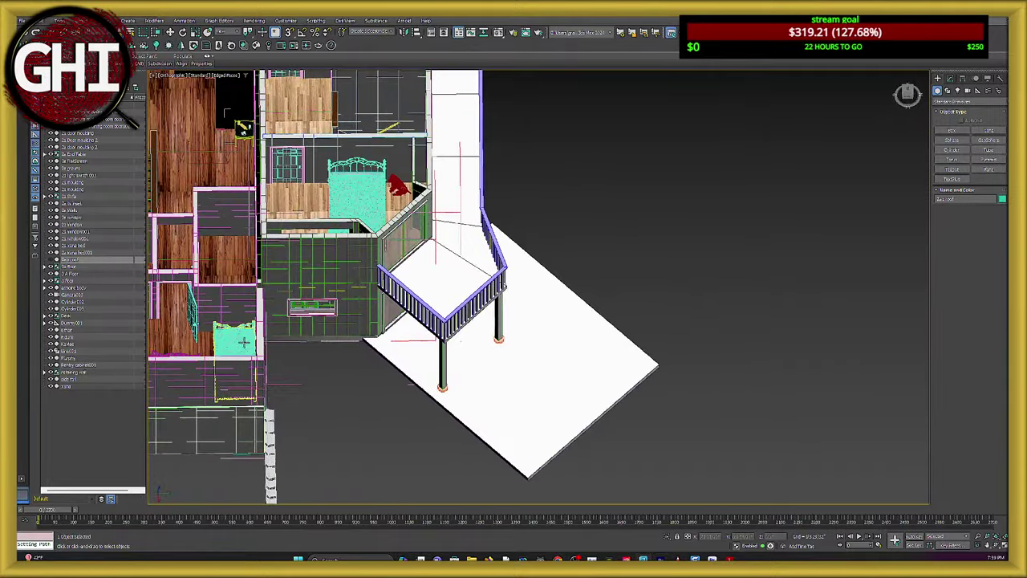
{"action": "left_click", "coordinate": [243, 342]}
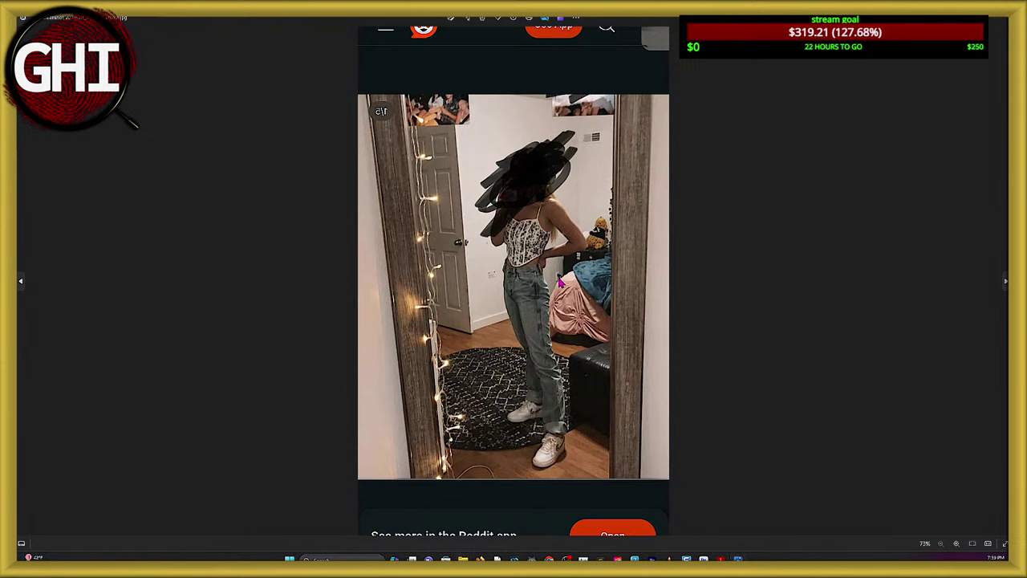
Examine the door and bed placement in the bedroom mirror photo and compare it with the modelled corner bedroom.
{"action": "scroll", "coordinate": [542, 261], "scroll_direction": "up", "scroll_amount": 1}
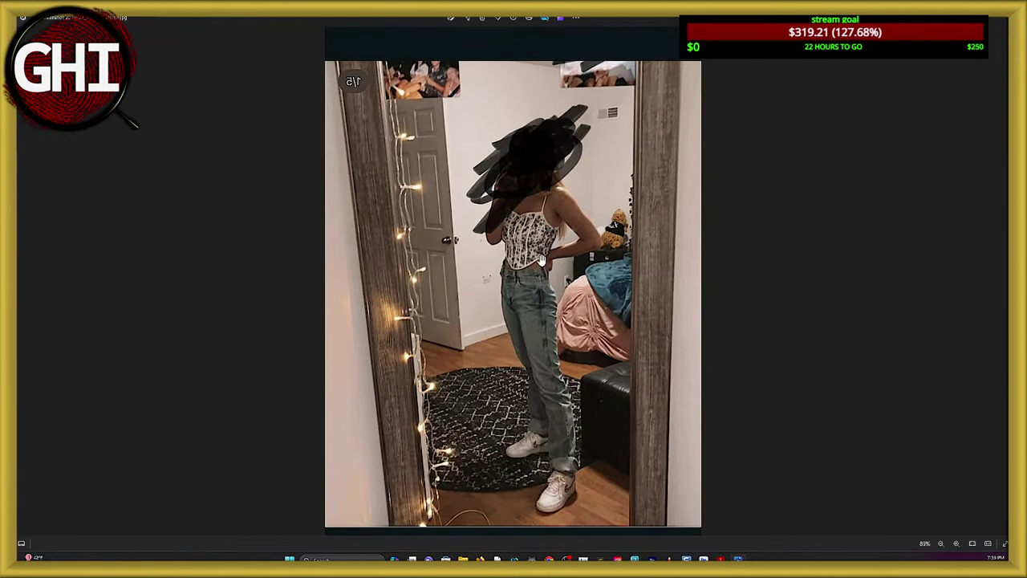
{"action": "scroll", "coordinate": [561, 283], "scroll_direction": "up", "scroll_amount": 3}
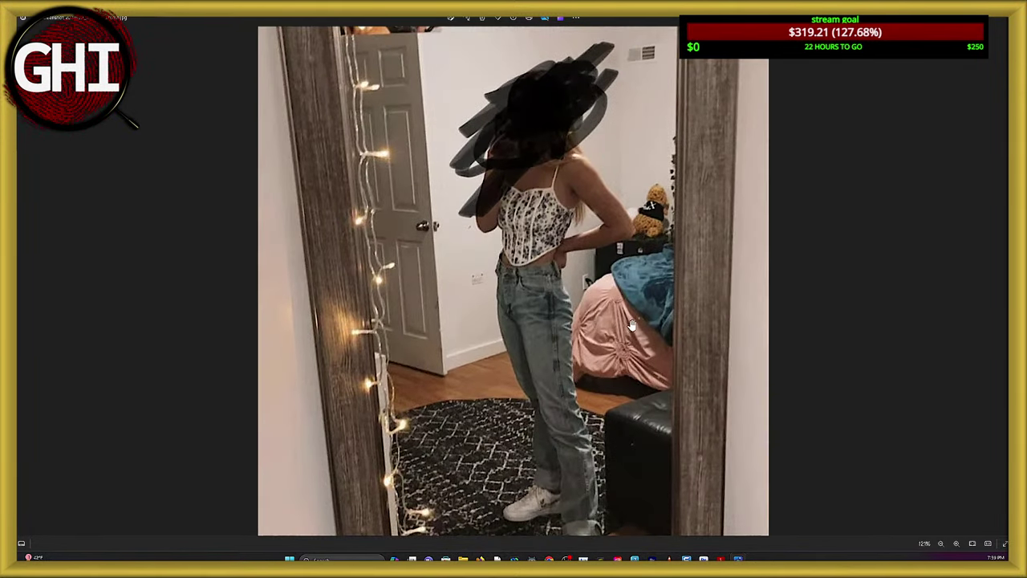
{"action": "left_click_drag", "start_coordinate": [632, 324], "coordinate": [621, 306]}
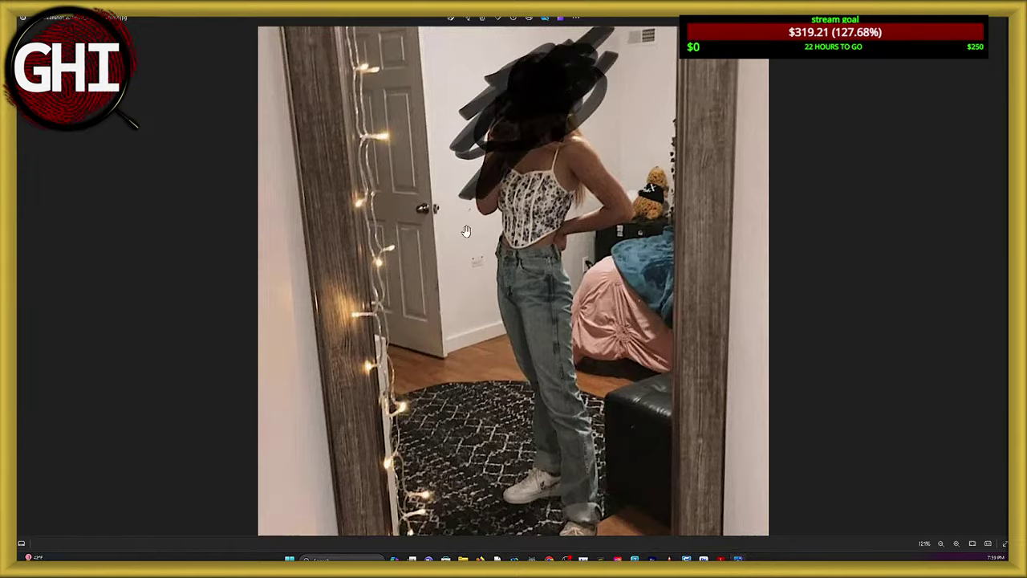
{"action": "left_click_drag", "start_coordinate": [392, 18], "coordinate": [0, 206]}
{"action": "middle_click_drag", "start_coordinate": [559, 324], "coordinate": [623, 400]}
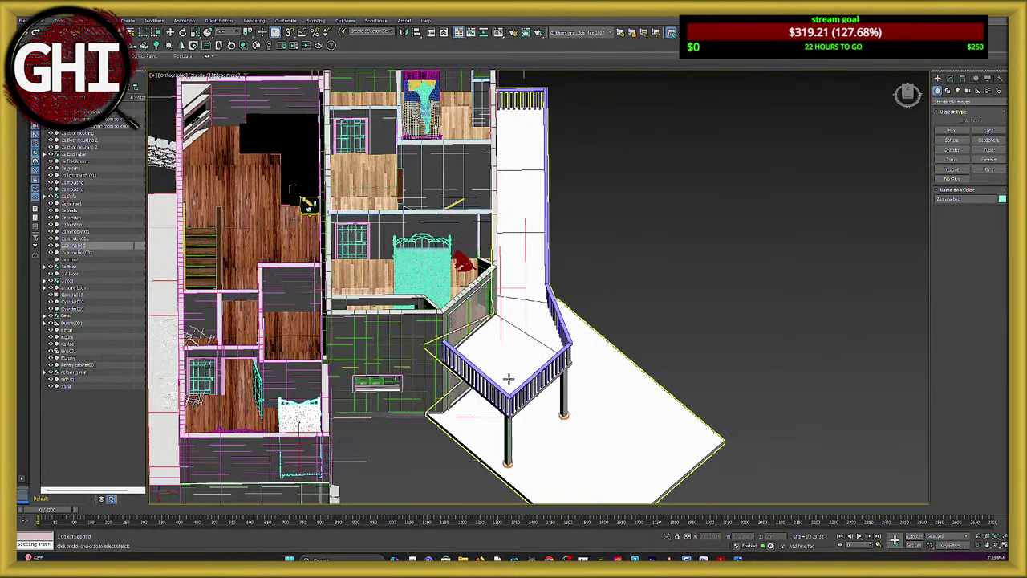
{"action": "middle_click_drag", "start_coordinate": [508, 378], "coordinate": [574, 358], "text": "alt"}
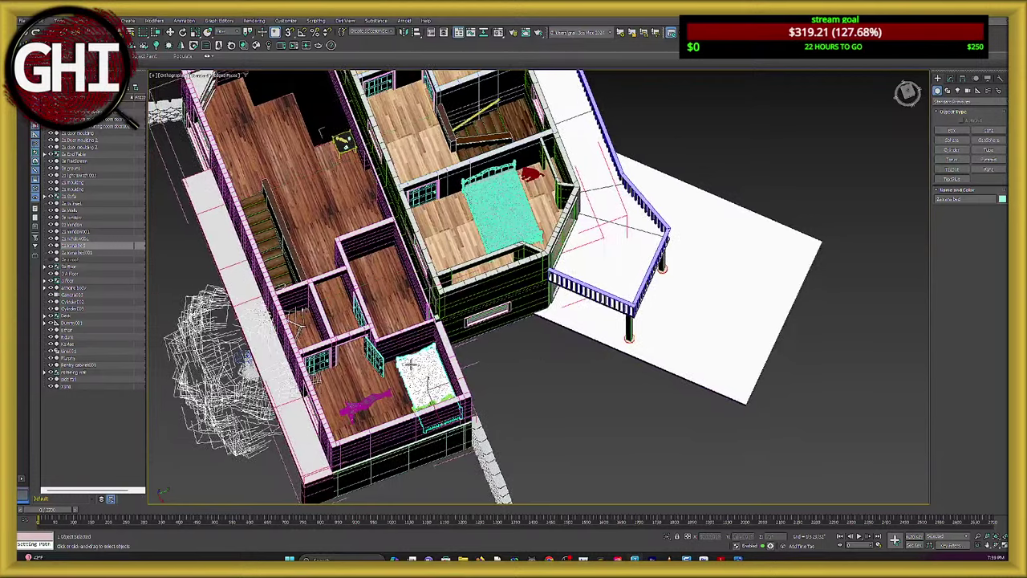
{"action": "scroll", "coordinate": [401, 357], "scroll_direction": "up", "scroll_amount": 4}
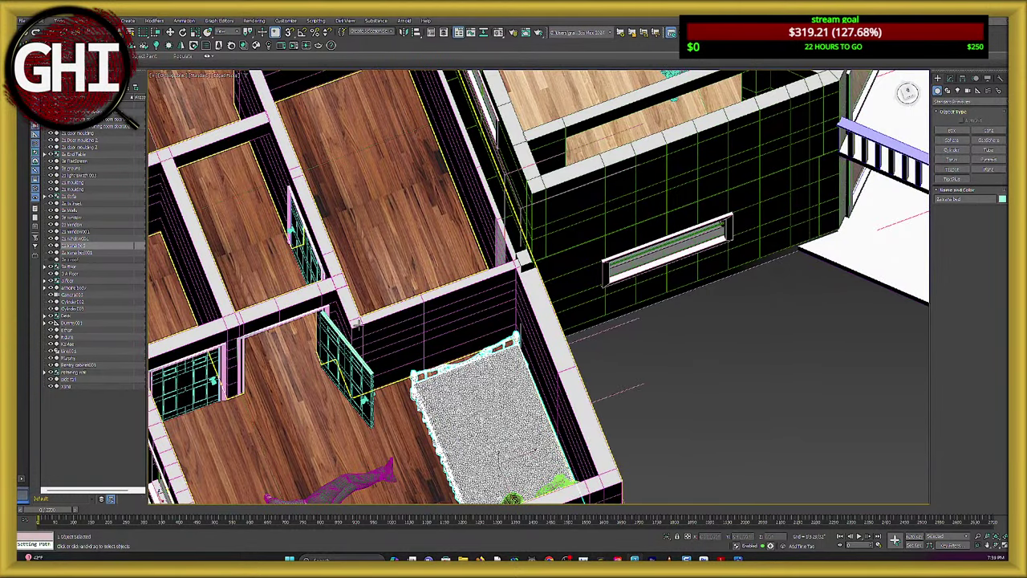
{"action": "middle_click_drag", "start_coordinate": [385, 321], "coordinate": [376, 321], "text": "alt"}
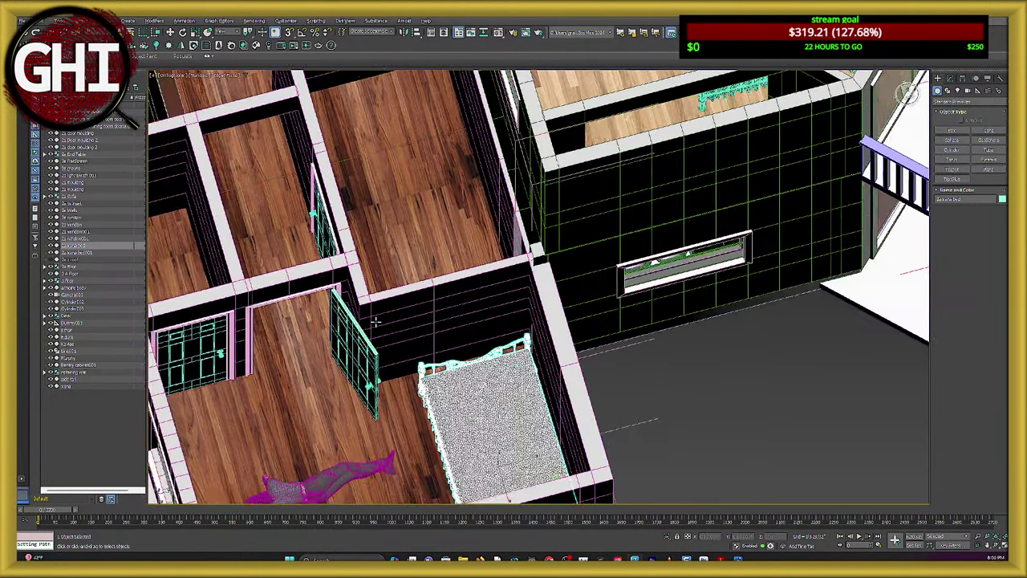
Bring the mirror photo back over the scene, inspect its door and bed area closely, and move it out of view.
{"action": "left_click_drag", "start_coordinate": [0, 200], "coordinate": [315, 184]}
{"action": "scroll", "coordinate": [314, 265], "scroll_direction": "up", "scroll_amount": 2}
{"action": "scroll", "coordinate": [314, 265], "scroll_direction": "down", "scroll_amount": 2}
{"action": "scroll", "coordinate": [296, 302], "scroll_direction": "down", "scroll_amount": 3}
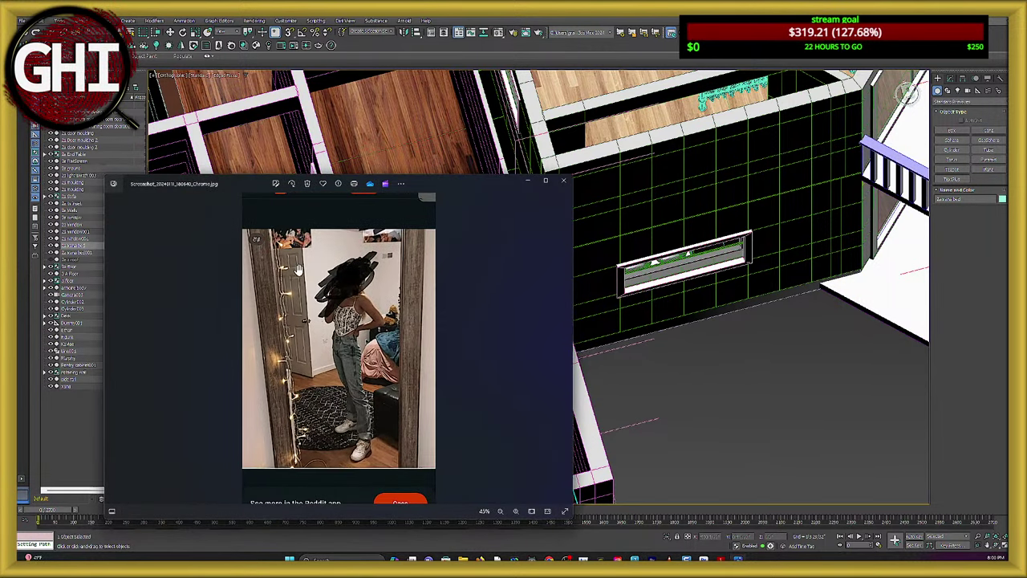
{"action": "scroll", "coordinate": [311, 313], "scroll_direction": "up", "scroll_amount": 2}
{"action": "scroll", "coordinate": [308, 347], "scroll_direction": "up", "scroll_amount": 1}
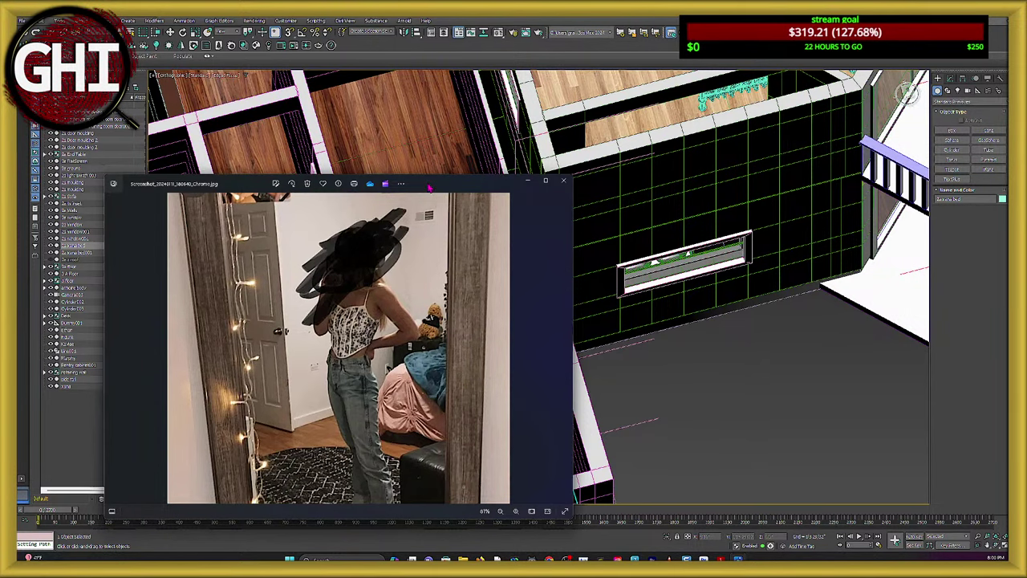
{"action": "left_click_drag", "start_coordinate": [430, 191], "coordinate": [16, 197]}
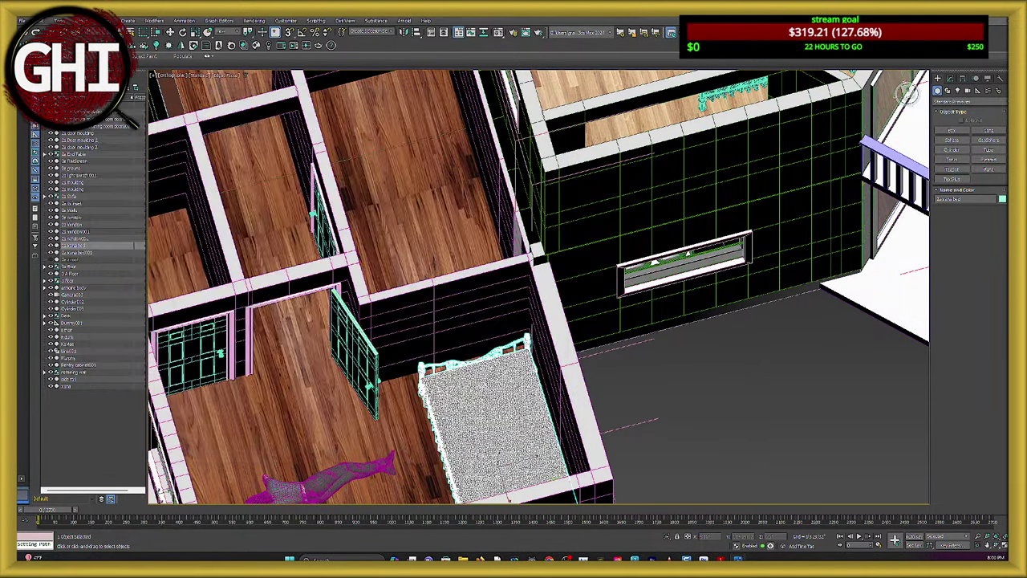
Select only the bed in the corner bedroom and scale it non-uniformly to adjust its proportions.
{"action": "scroll", "coordinate": [304, 329], "scroll_direction": "down", "scroll_amount": 4}
{"action": "middle_click_drag", "start_coordinate": [311, 339], "coordinate": [346, 309], "text": "alt"}
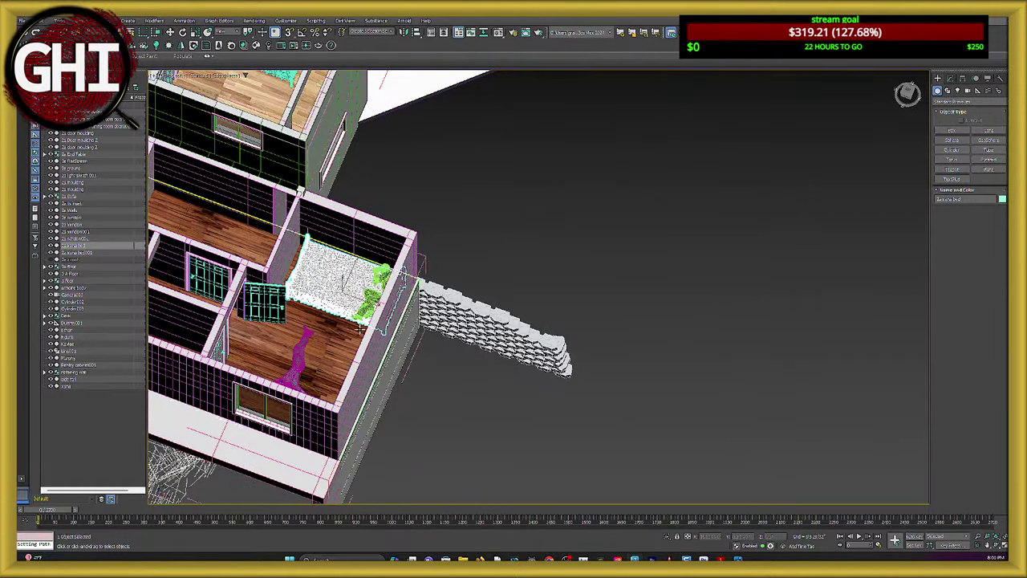
{"action": "scroll", "coordinate": [361, 329], "scroll_direction": "up", "scroll_amount": 5}
{"action": "left_click", "coordinate": [630, 198]}
{"action": "left_click_drag", "start_coordinate": [260, 189], "coordinate": [292, 287]}
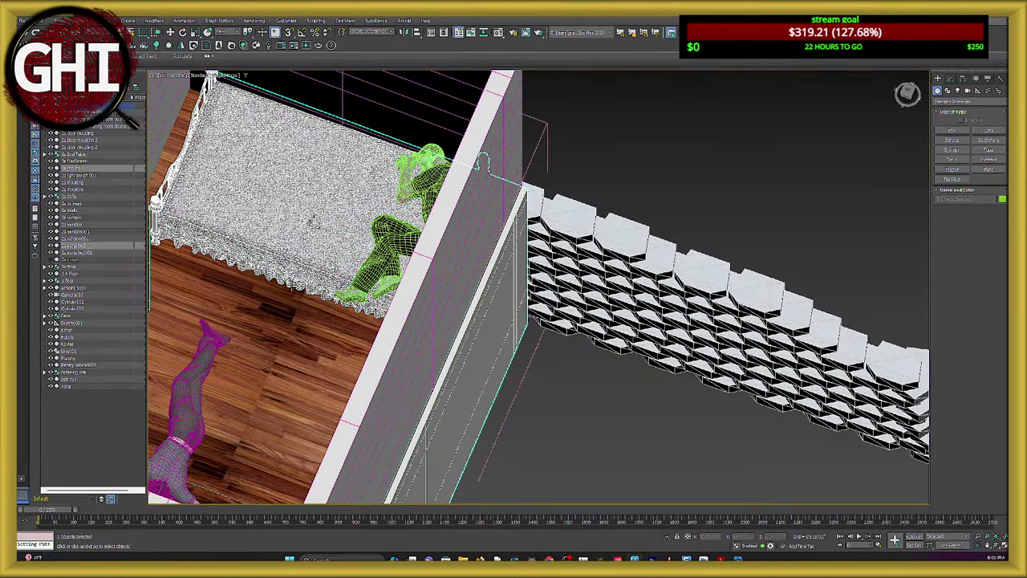
{"action": "scroll", "coordinate": [291, 286], "scroll_direction": "down", "scroll_amount": 3}
{"action": "middle_click_drag", "start_coordinate": [291, 286], "coordinate": [307, 306]}
{"action": "left_click", "coordinate": [195, 32]}
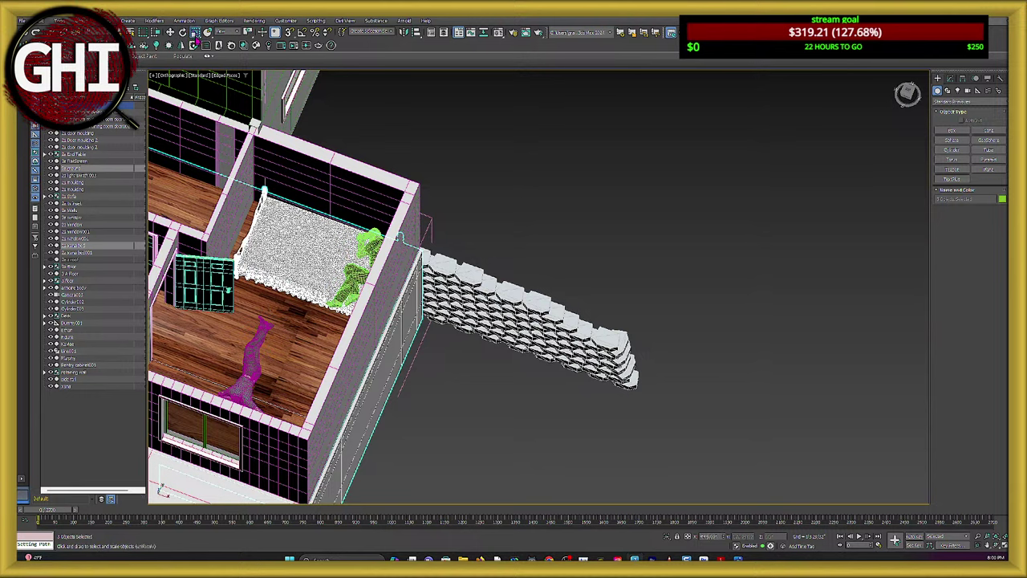
{"action": "middle_click_drag", "start_coordinate": [283, 186], "coordinate": [316, 216], "text": "alt"}
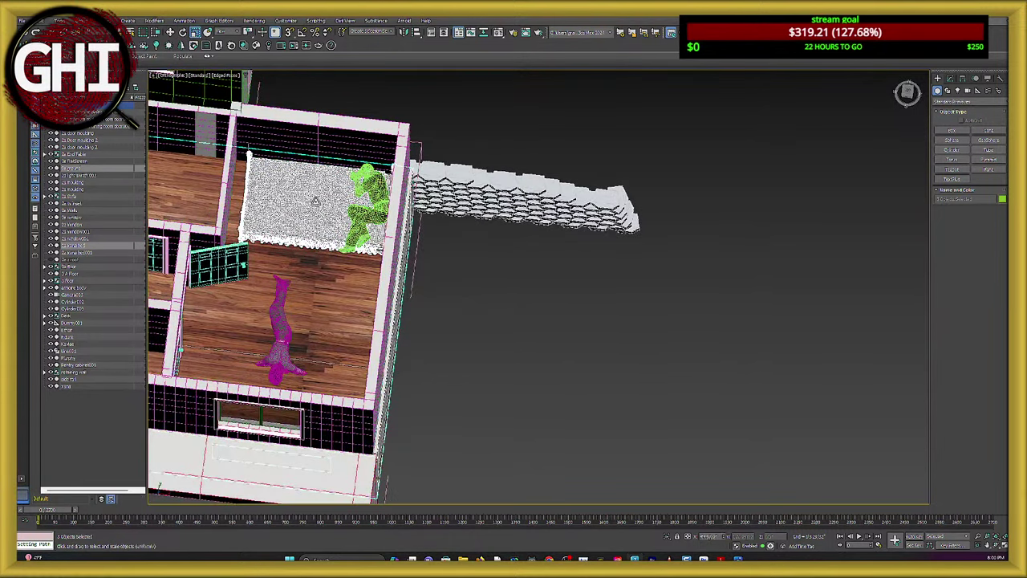
{"action": "left_click", "coordinate": [315, 202]}
{"action": "left_click_drag", "start_coordinate": [343, 222], "coordinate": [303, 216]}
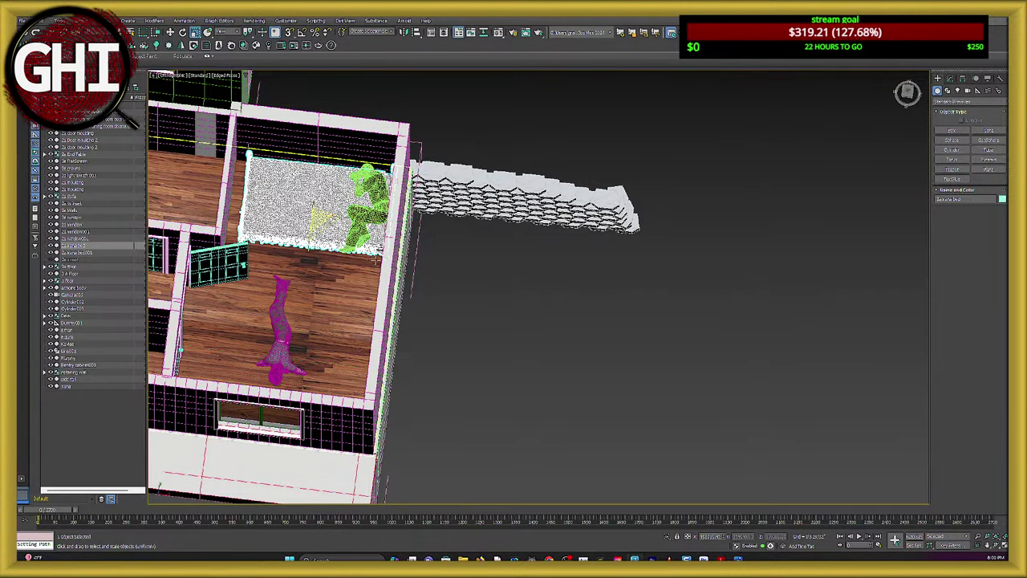
Refine the bed's size with another non-uniform scale, judging its end against the outer wall.
{"action": "middle_click_drag", "start_coordinate": [303, 217], "coordinate": [331, 251], "text": "alt"}
{"action": "scroll", "coordinate": [330, 251], "scroll_direction": "up", "scroll_amount": 4}
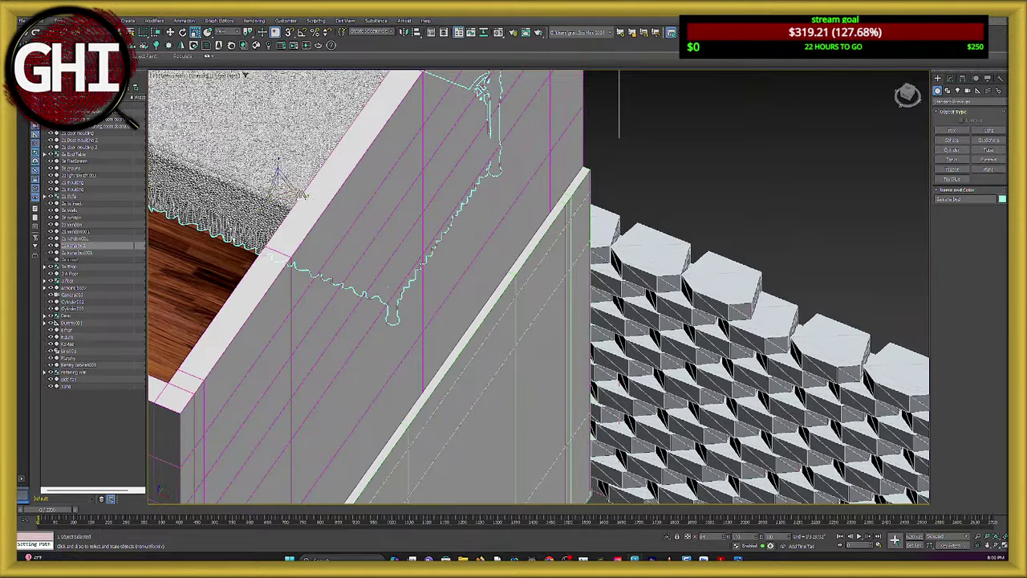
{"action": "middle_click_drag", "start_coordinate": [330, 250], "coordinate": [424, 316]}
{"action": "scroll", "coordinate": [423, 316], "scroll_direction": "up", "scroll_amount": 5}
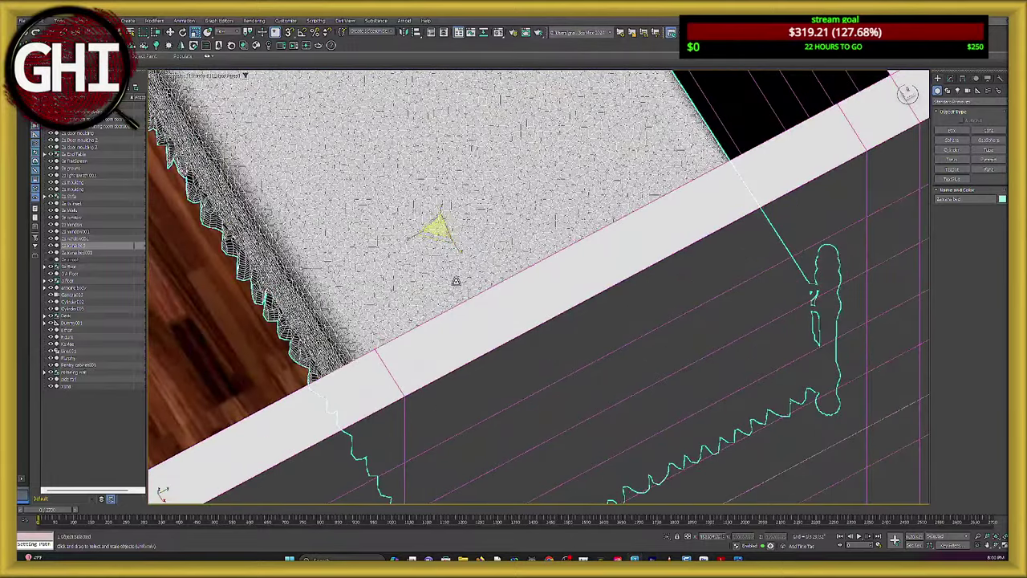
{"action": "left_click_drag", "start_coordinate": [454, 244], "coordinate": [455, 245]}
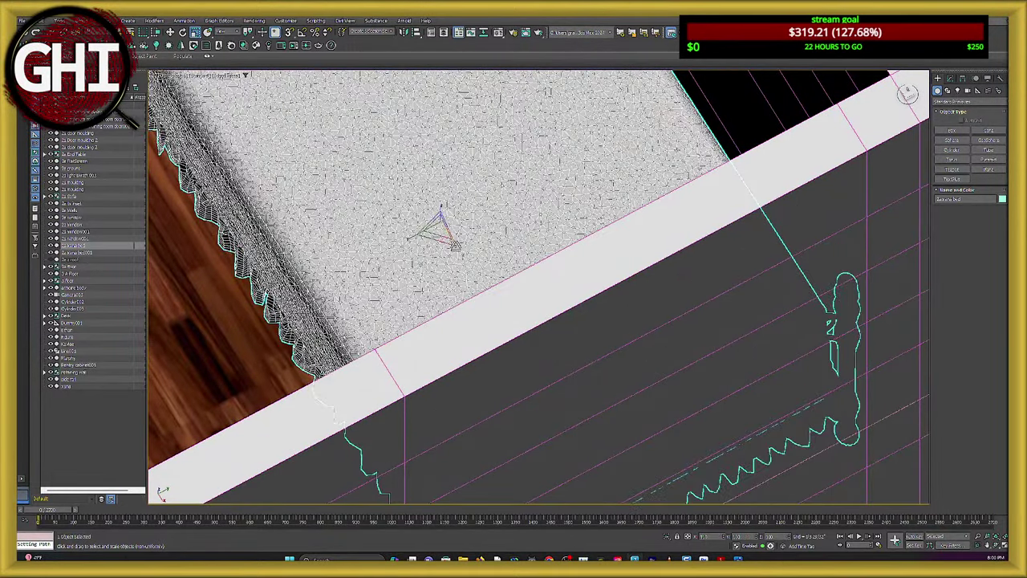
Move the resized bed slightly toward the outer wall of the corner bedroom.
{"action": "scroll", "coordinate": [423, 269], "scroll_direction": "down", "scroll_amount": 5}
{"action": "middle_click_drag", "start_coordinate": [423, 269], "coordinate": [478, 257], "text": "alt"}
{"action": "left_click", "coordinate": [170, 32]}
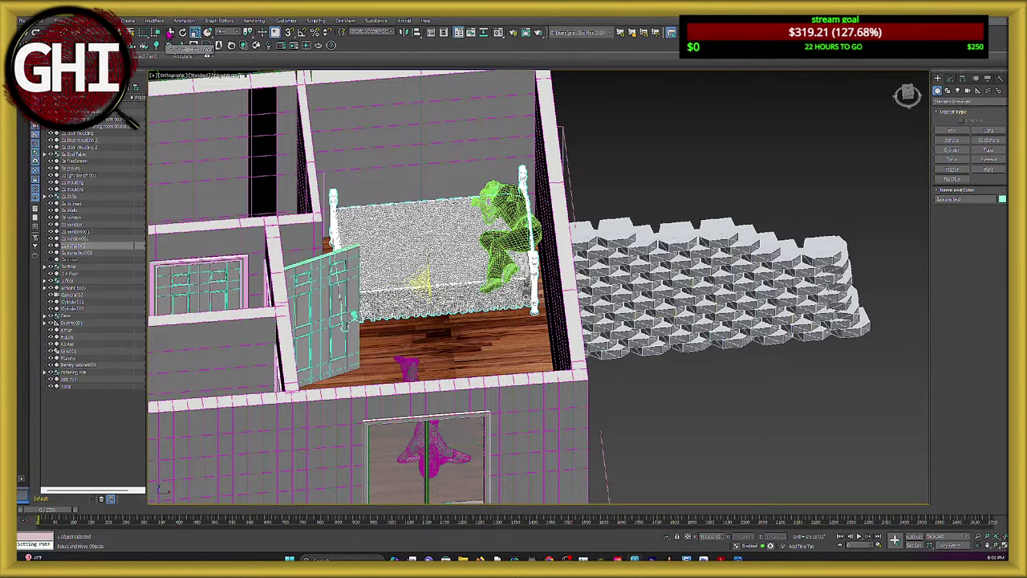
{"action": "left_click_drag", "start_coordinate": [460, 278], "coordinate": [470, 279]}
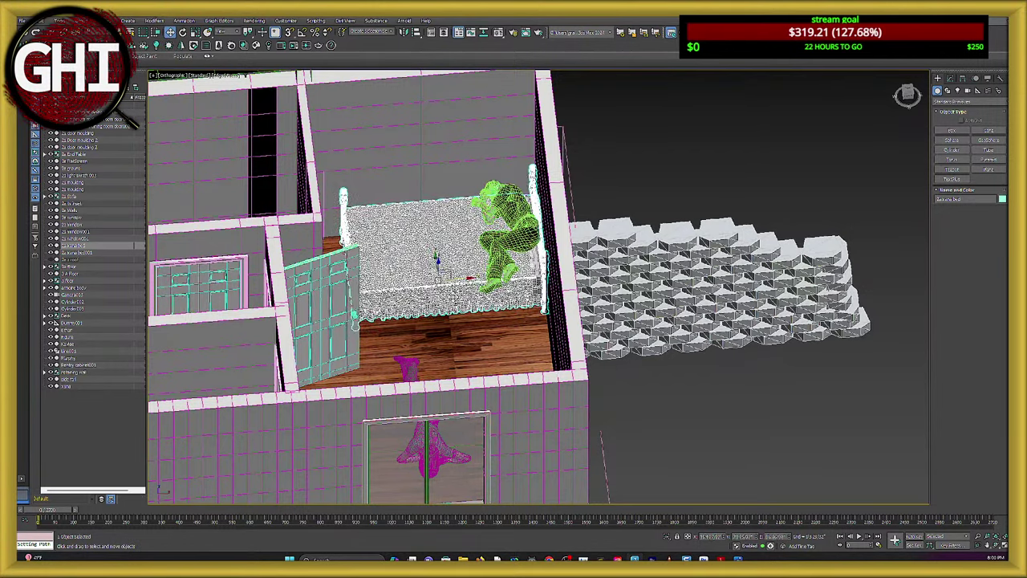
{"action": "middle_click_drag", "start_coordinate": [469, 279], "coordinate": [446, 264], "text": "alt"}
Rotate the curled-up figure on the bed so its head points toward the outer wall, and move it back onto the mattress.
{"action": "left_click", "coordinate": [498, 231]}
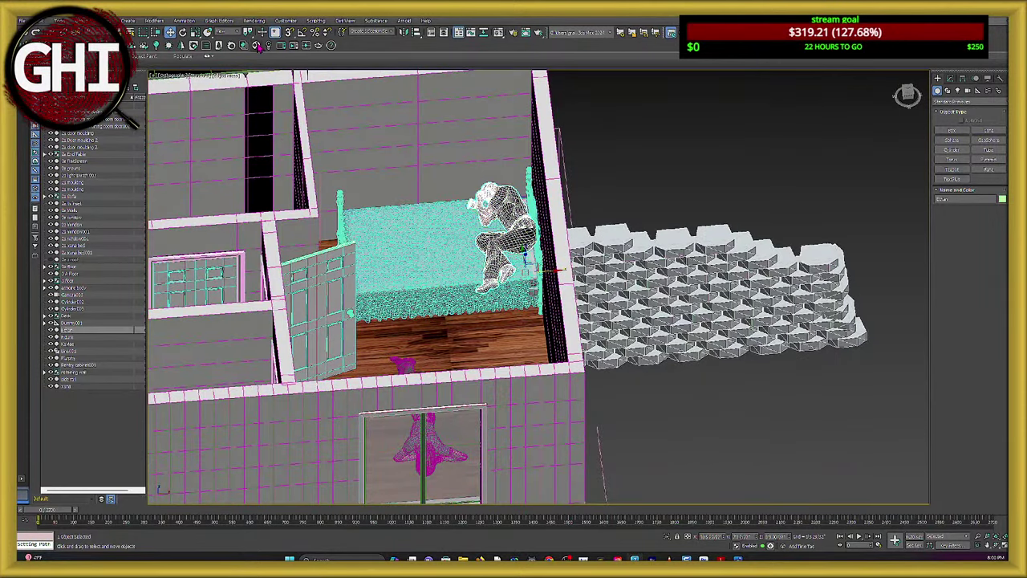
{"action": "key", "text": "e"}
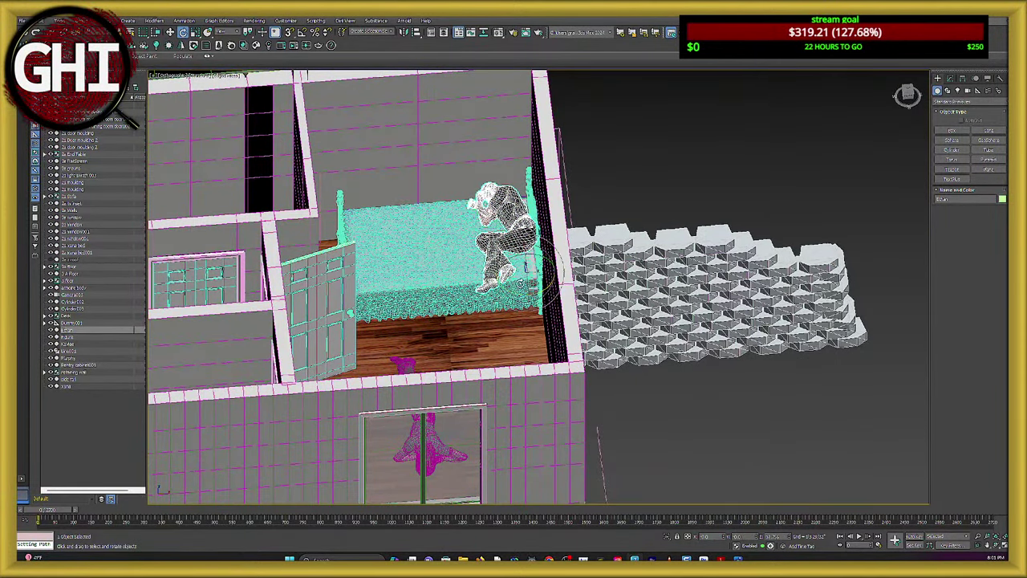
{"action": "left_click_drag", "start_coordinate": [517, 294], "coordinate": [460, 245]}
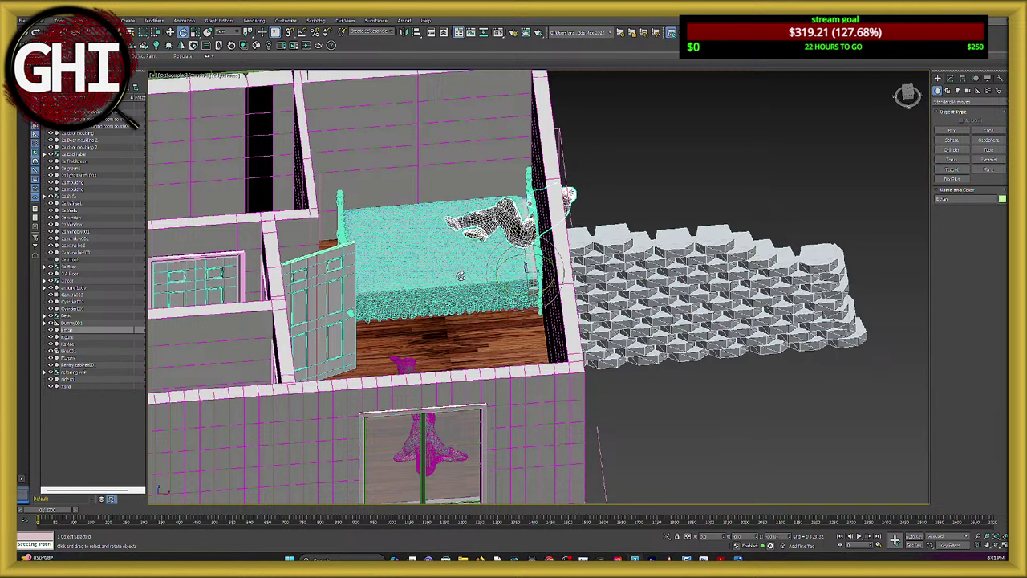
{"action": "key", "text": "w"}
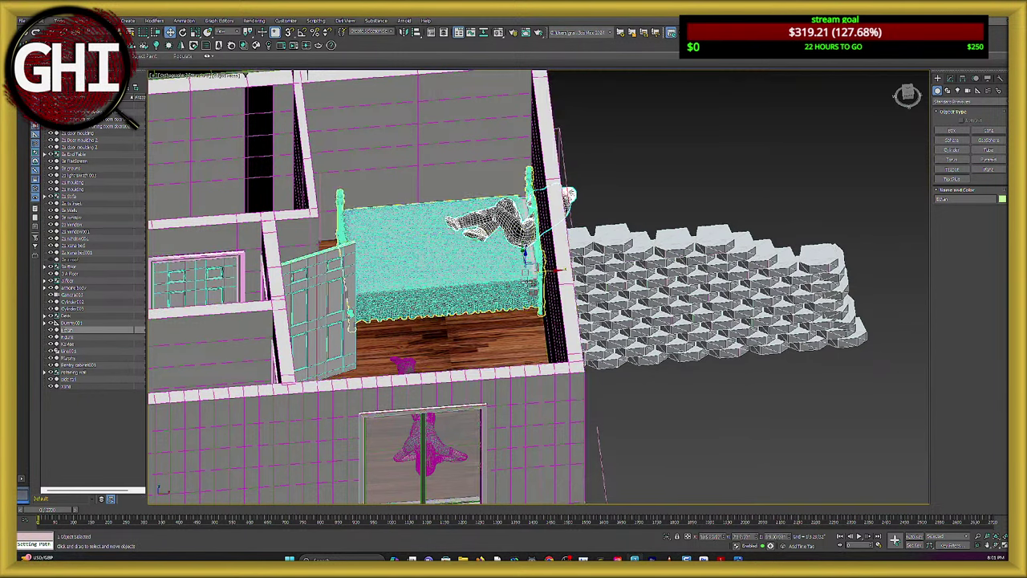
{"action": "left_click_drag", "start_coordinate": [552, 273], "coordinate": [495, 269]}
Examine the repositioned figure and bed from outside and above, and inspect the figure lying on the single bed in the other bedroom.
{"action": "middle_click_drag", "start_coordinate": [496, 269], "coordinate": [407, 306], "text": "alt"}
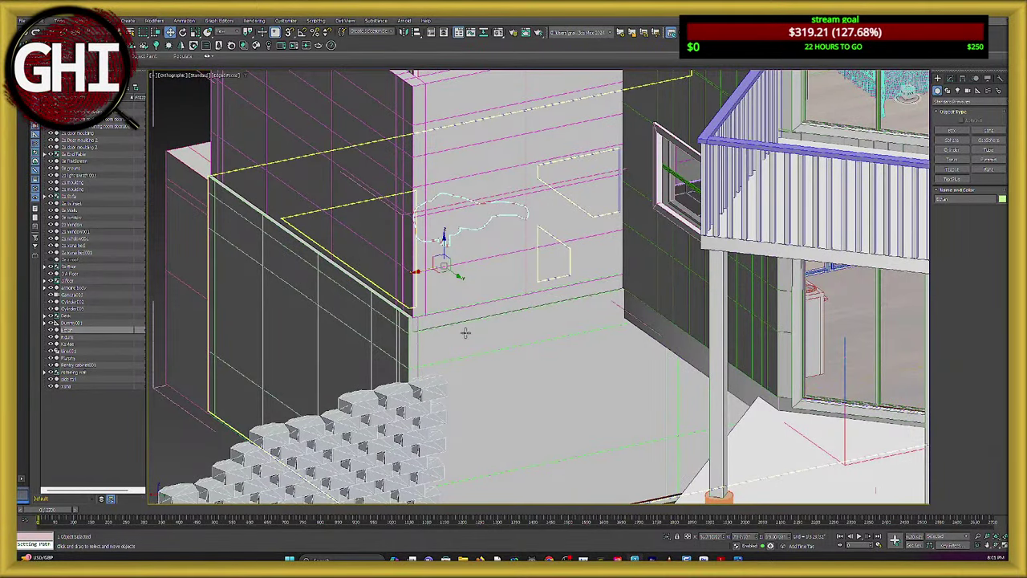
{"action": "scroll", "coordinate": [456, 347], "scroll_direction": "down", "scroll_amount": 4}
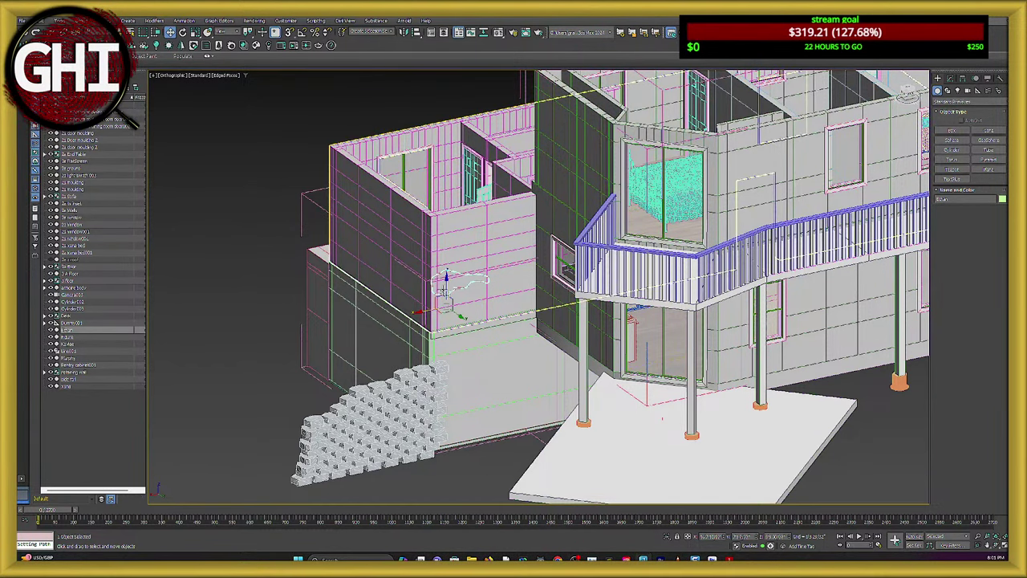
{"action": "middle_click_drag", "start_coordinate": [444, 282], "coordinate": [459, 299], "text": "alt"}
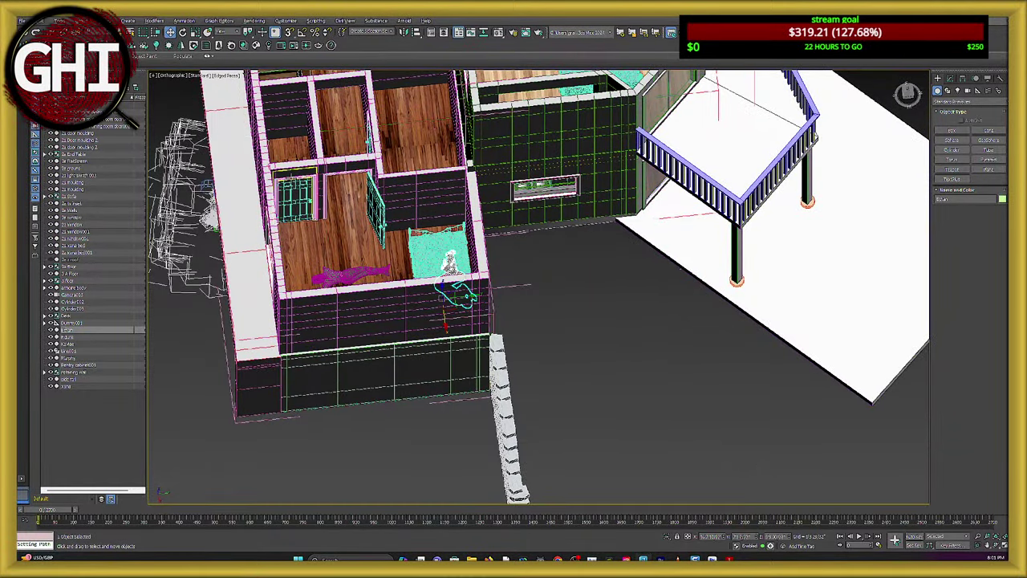
{"action": "middle_click_drag", "start_coordinate": [459, 299], "coordinate": [365, 249], "text": "alt"}
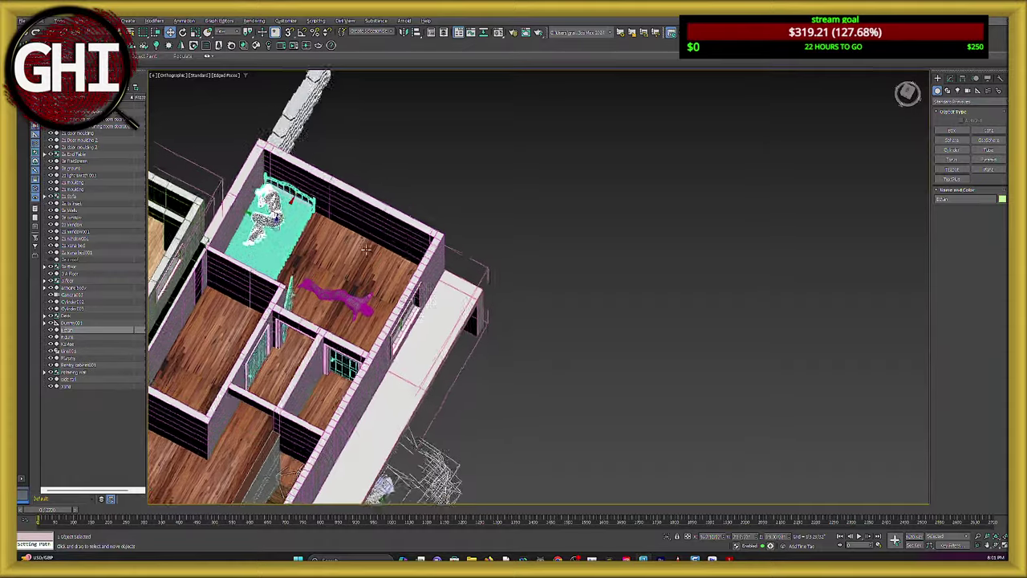
{"action": "middle_click_drag", "start_coordinate": [272, 251], "coordinate": [371, 299]}
{"action": "scroll", "coordinate": [401, 260], "scroll_direction": "down", "scroll_amount": 4}
{"action": "scroll", "coordinate": [319, 247], "scroll_direction": "up", "scroll_amount": 5}
{"action": "middle_click_drag", "start_coordinate": [551, 259], "coordinate": [245, 439]}
{"action": "scroll", "coordinate": [503, 258], "scroll_direction": "up", "scroll_amount": 4}
{"action": "middle_click_drag", "start_coordinate": [503, 258], "coordinate": [386, 337]}
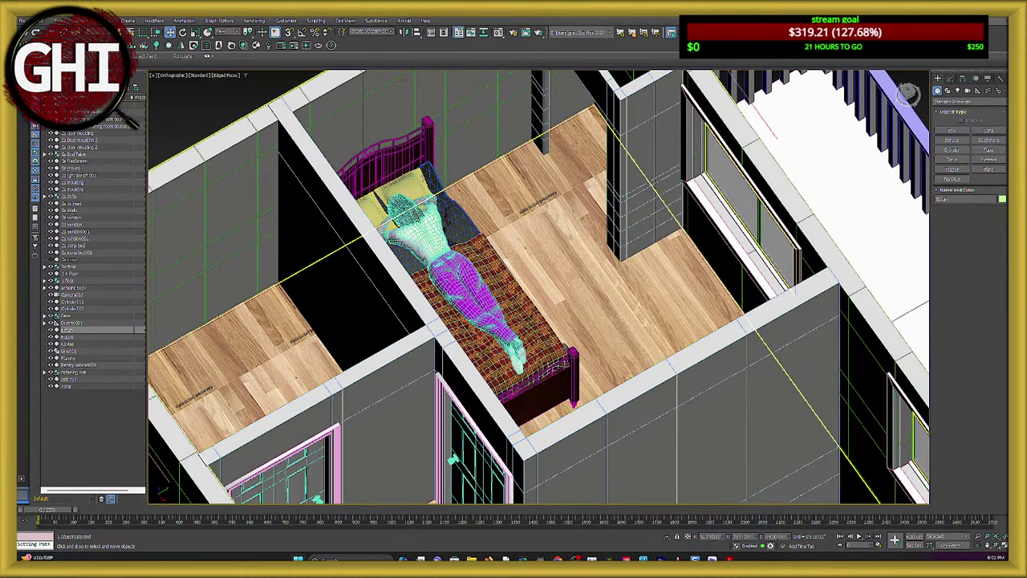
Launch Poser 12 and bring its window from the second screen onto the main screen, maximized.
{"action": "left_click", "coordinate": [337, 560]}
{"action": "type", "text": "pos"}
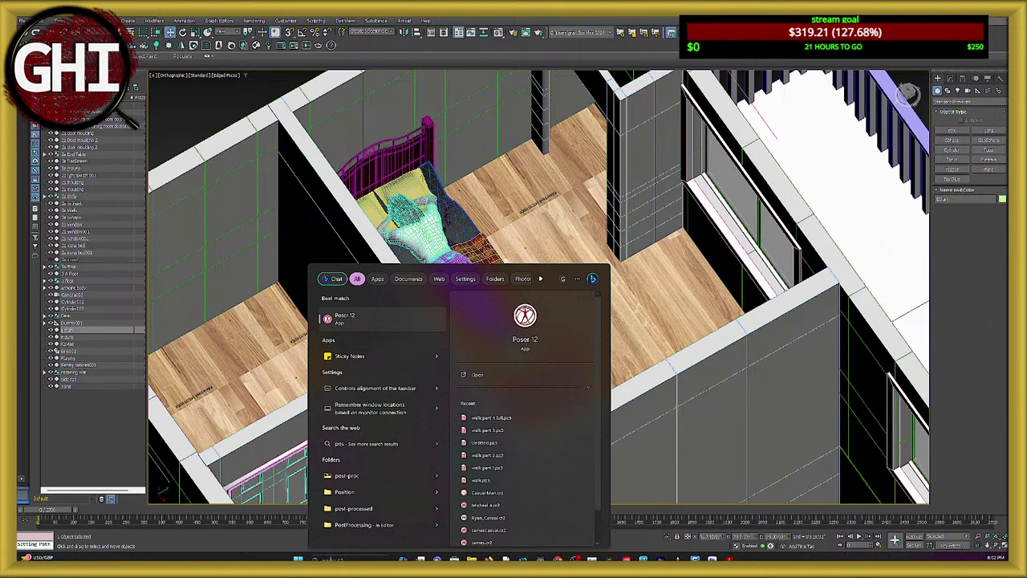
{"action": "key", "text": "Return"}
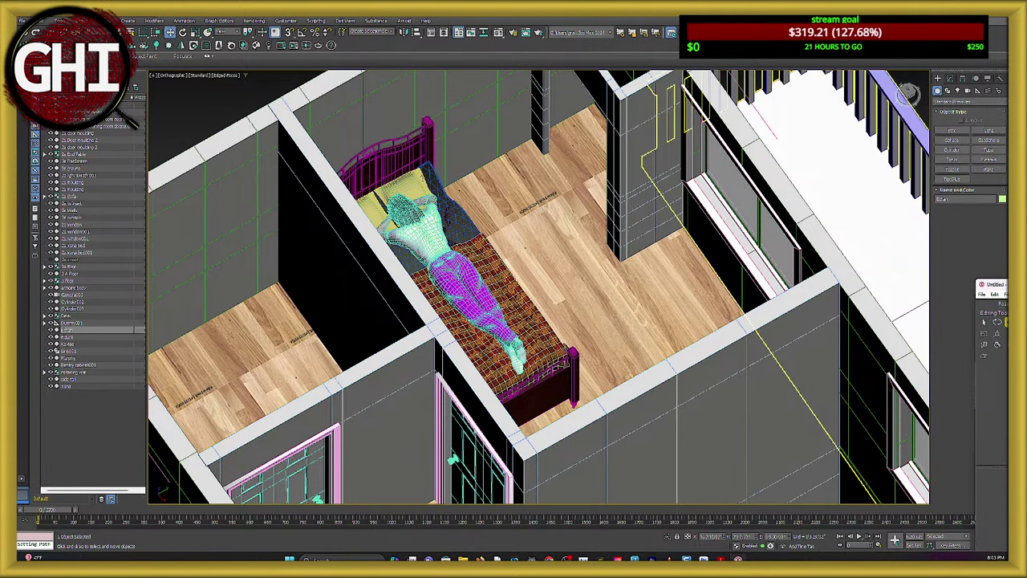
{"action": "left_click_drag", "start_coordinate": [1026, 284], "coordinate": [400, 62]}
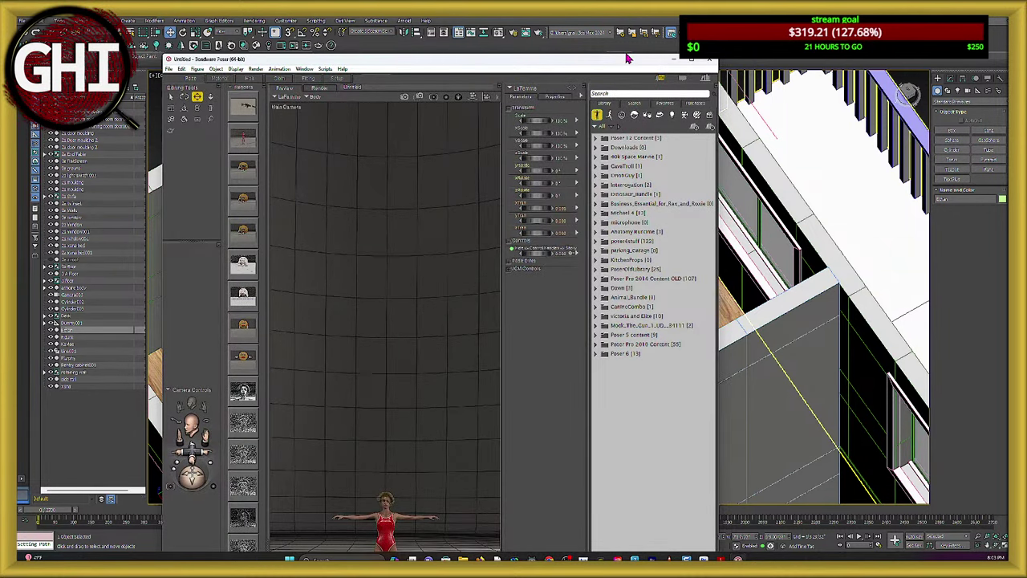
{"action": "left_click_drag", "start_coordinate": [522, 63], "coordinate": [400, 40]}
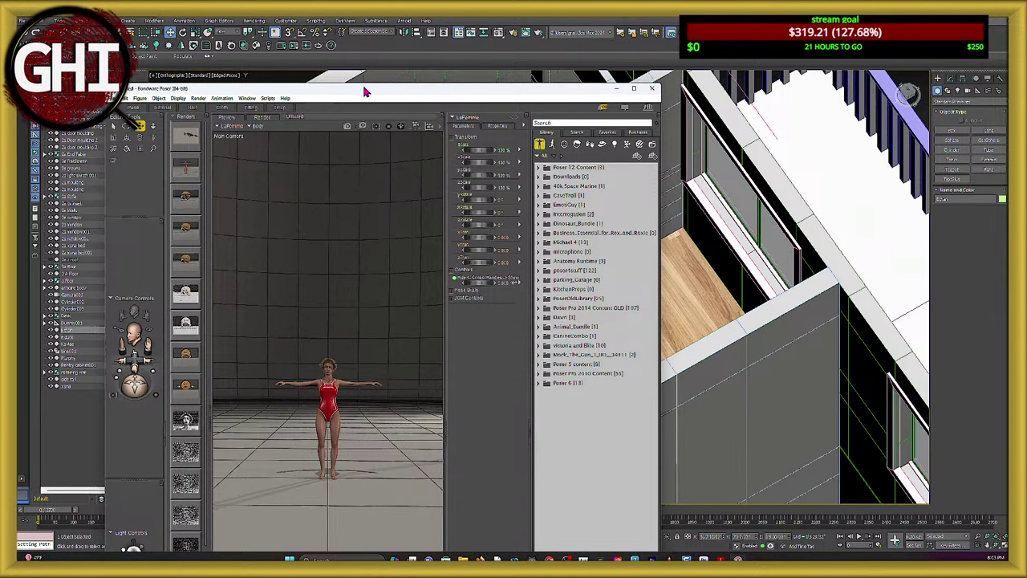
{"action": "left_click_drag", "start_coordinate": [362, 83], "coordinate": [318, 63]}
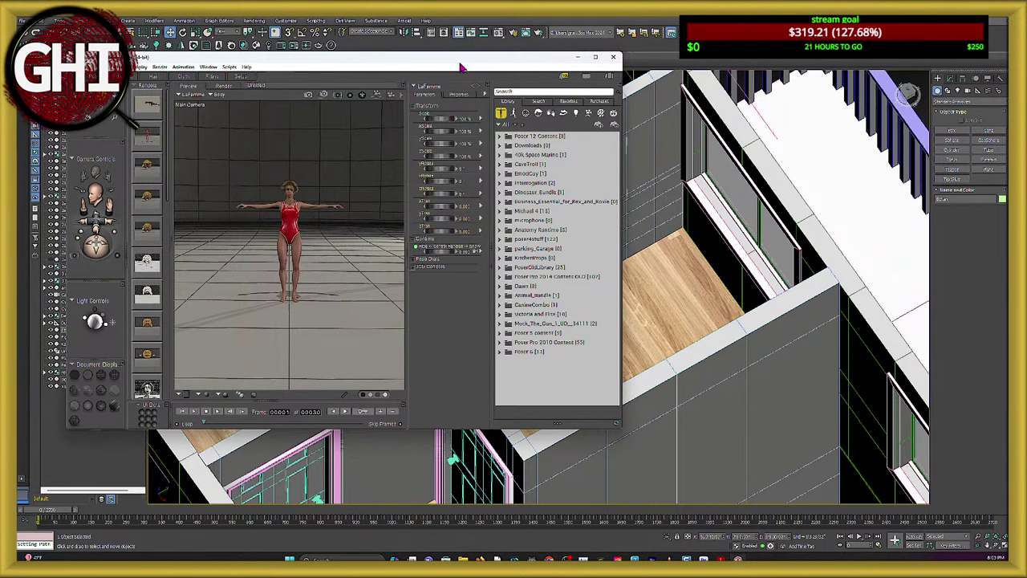
{"action": "left_click", "coordinate": [595, 56]}
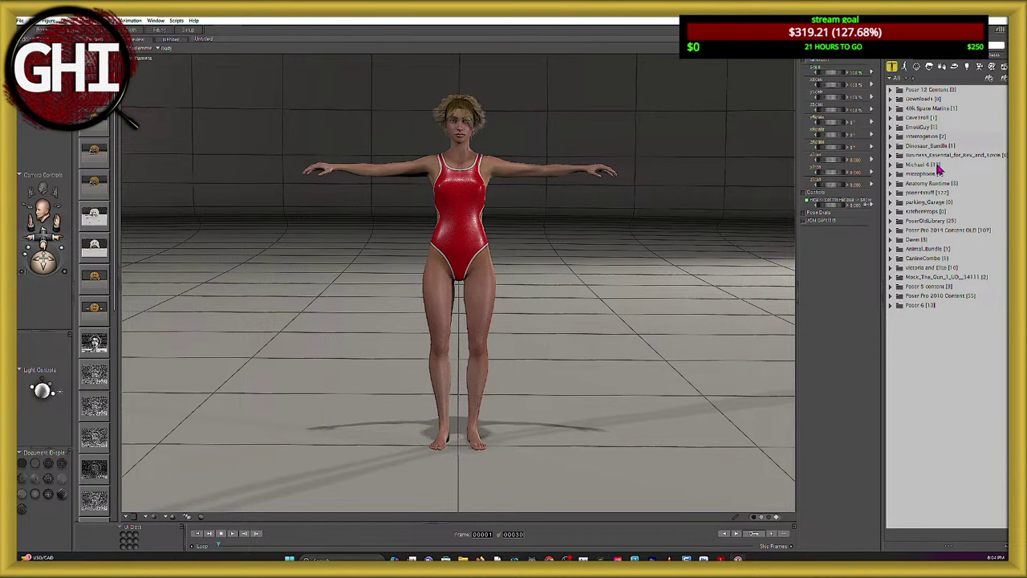
Expand the victoria and Elite library down to its DAZ People figures.
{"action": "left_click", "coordinate": [889, 267]}
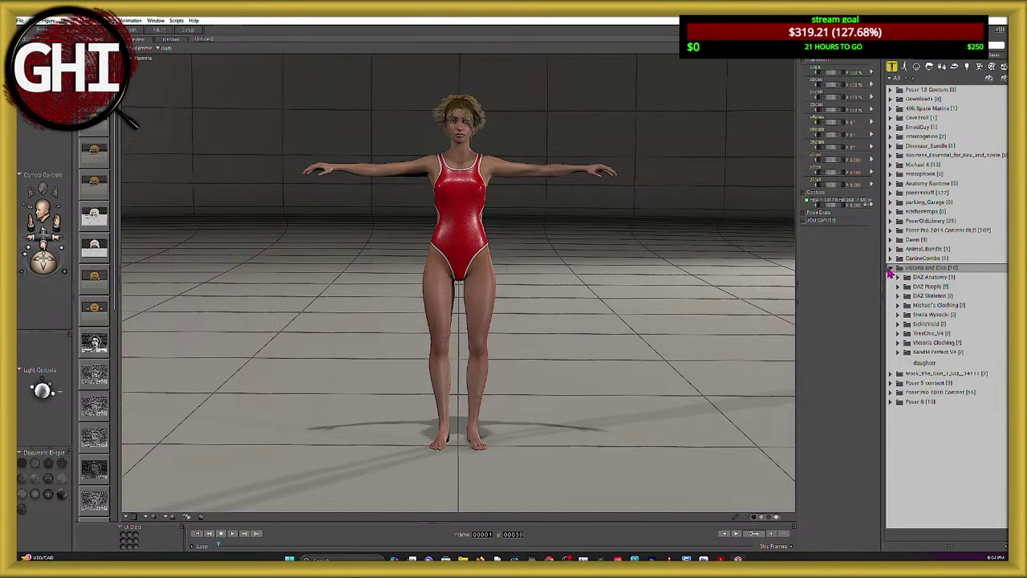
{"action": "left_click", "coordinate": [898, 286]}
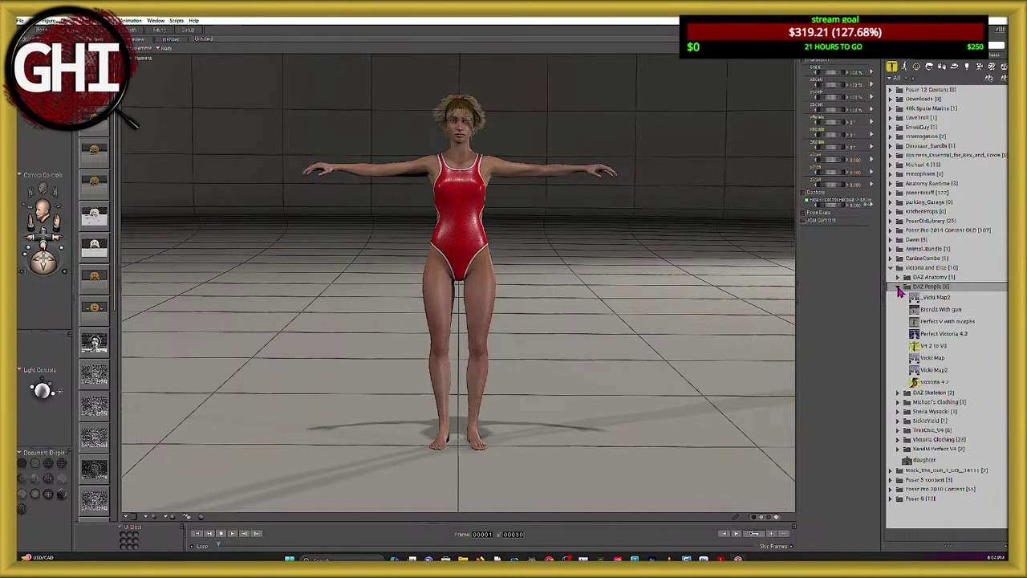
Delete the default female figure and its red swimsuit to leave the scene empty.
{"action": "left_click", "coordinate": [453, 223]}
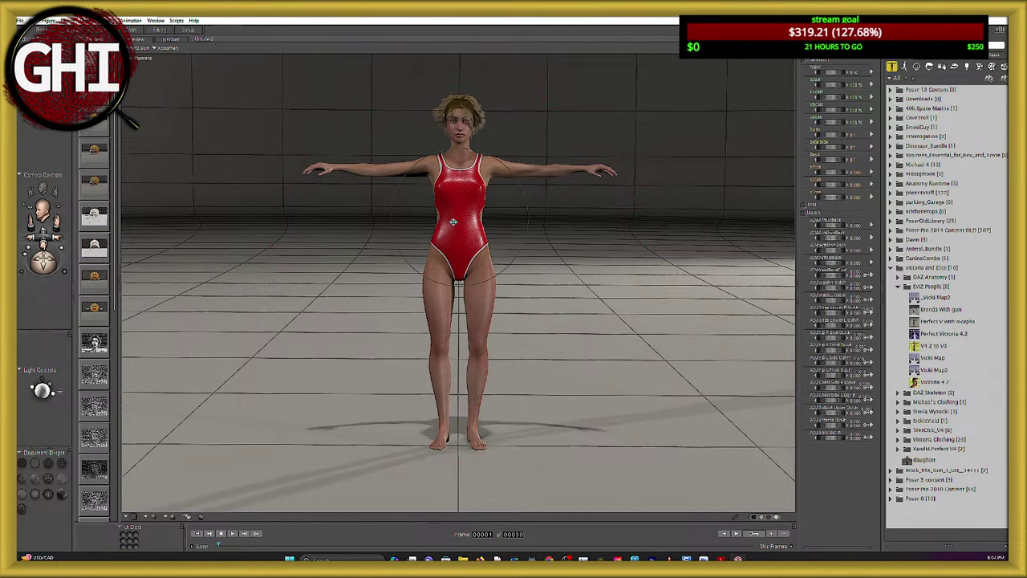
{"action": "left_click", "coordinate": [519, 175]}
{"action": "key", "text": "Delete"}
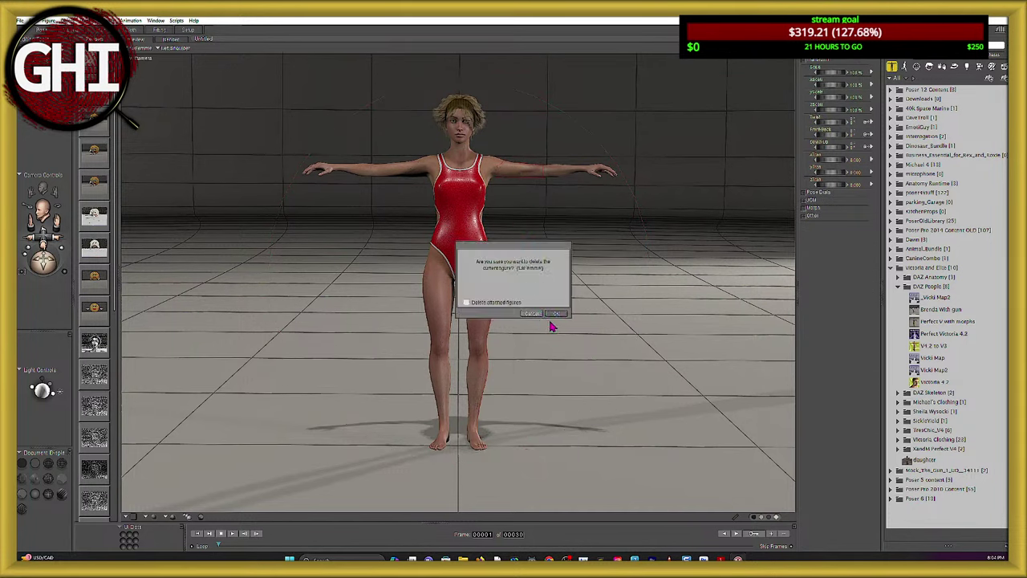
{"action": "left_click", "coordinate": [531, 303]}
{"action": "left_click", "coordinate": [472, 213]}
{"action": "key", "text": "Delete"}
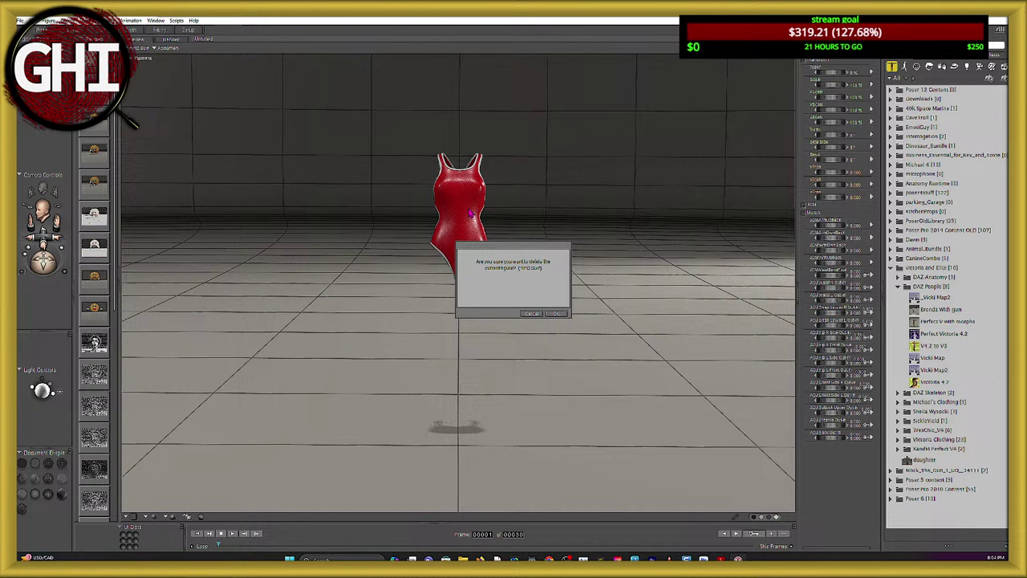
{"action": "left_click", "coordinate": [554, 313]}
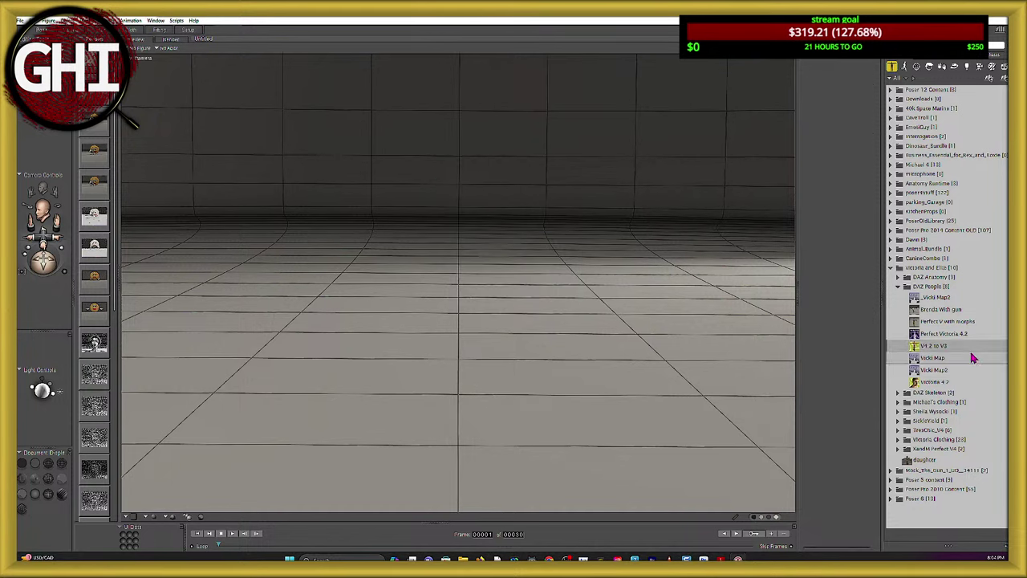
Preview candidate figures in DAZ People, including Perfect V with morphs and the woman with a gun.
{"action": "left_click", "coordinate": [938, 322]}
{"action": "left_click", "coordinate": [939, 310]}
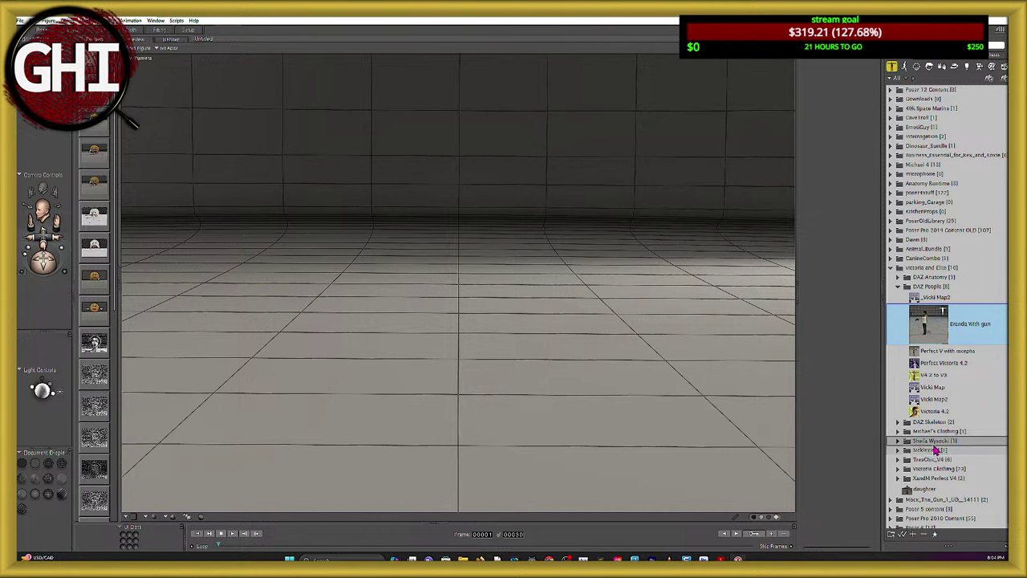
Load the La Femme figure into the scene from the Poser 12 Content figure library.
{"action": "left_click", "coordinate": [899, 268]}
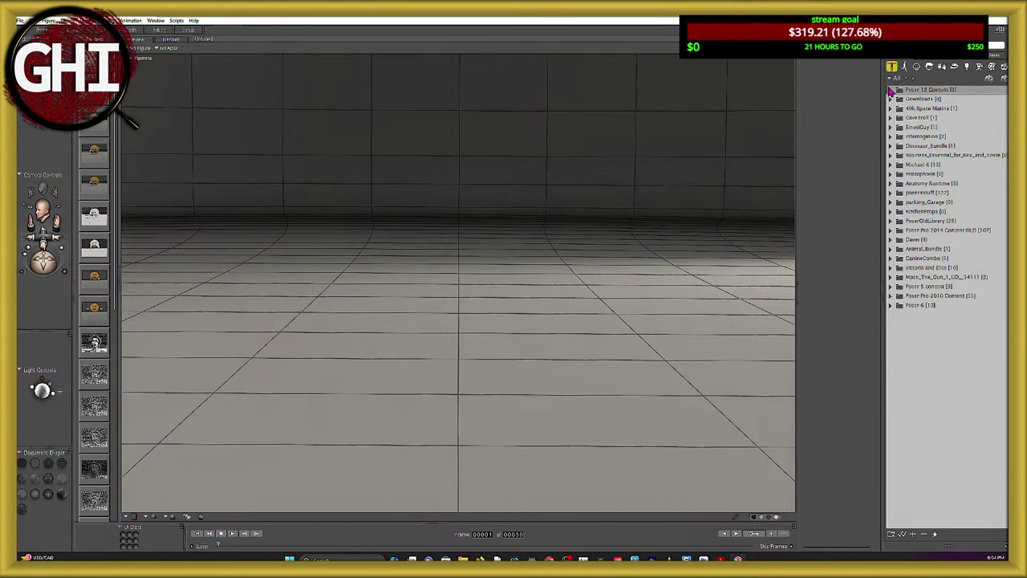
{"action": "left_click", "coordinate": [891, 90]}
{"action": "left_click", "coordinate": [897, 109]}
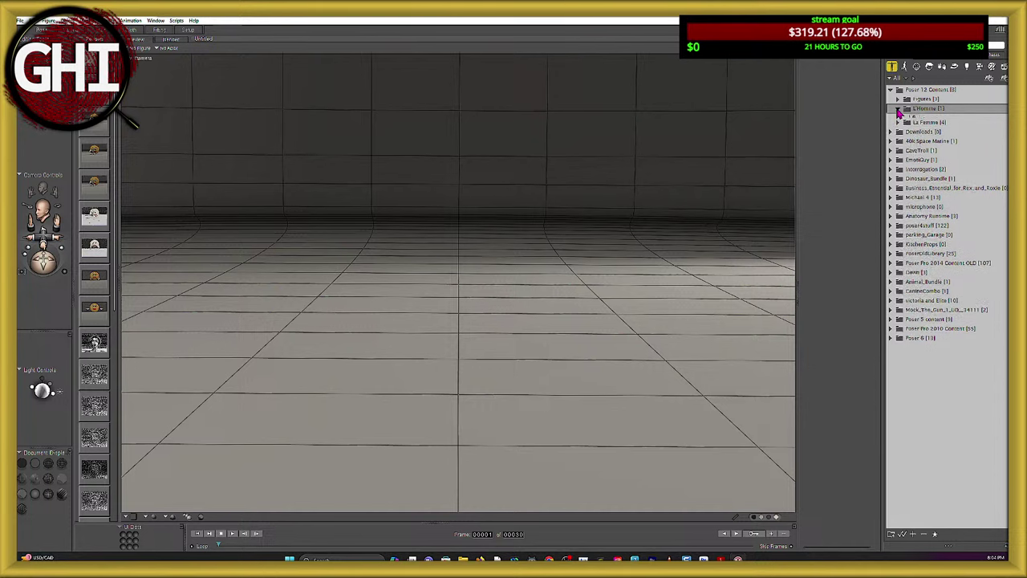
{"action": "left_click", "coordinate": [898, 99]}
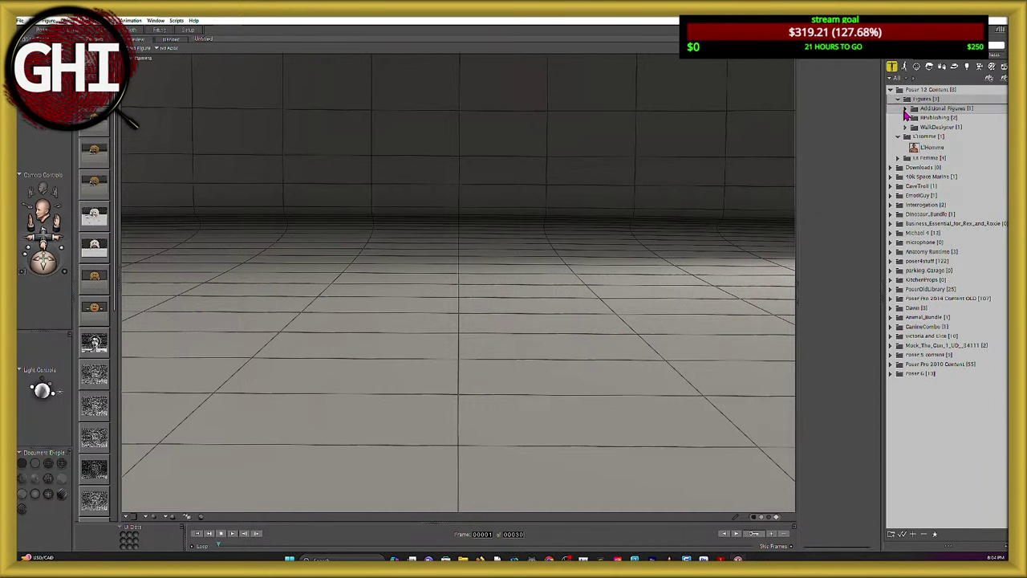
{"action": "left_click", "coordinate": [897, 158]}
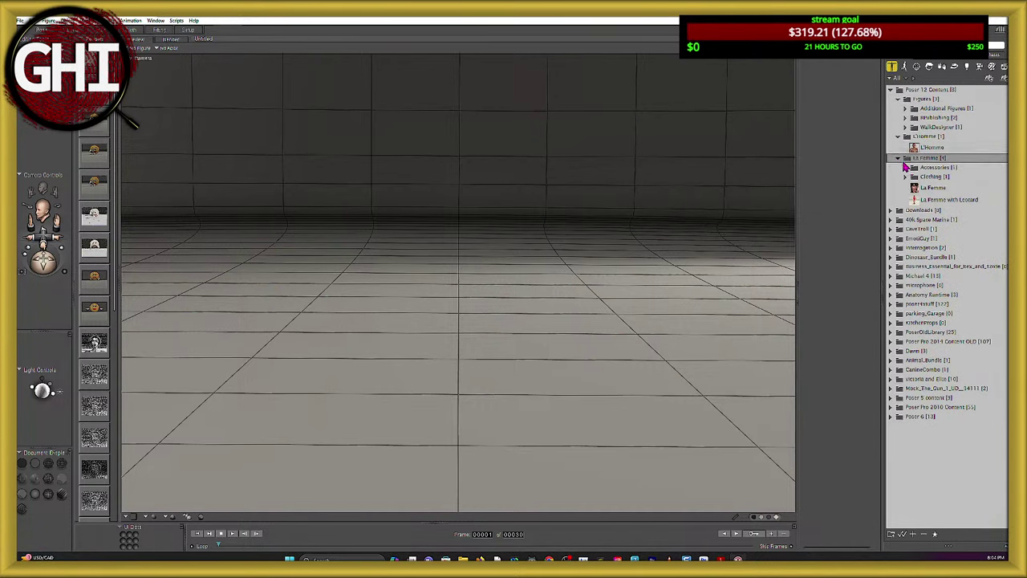
{"action": "left_click", "coordinate": [932, 188]}
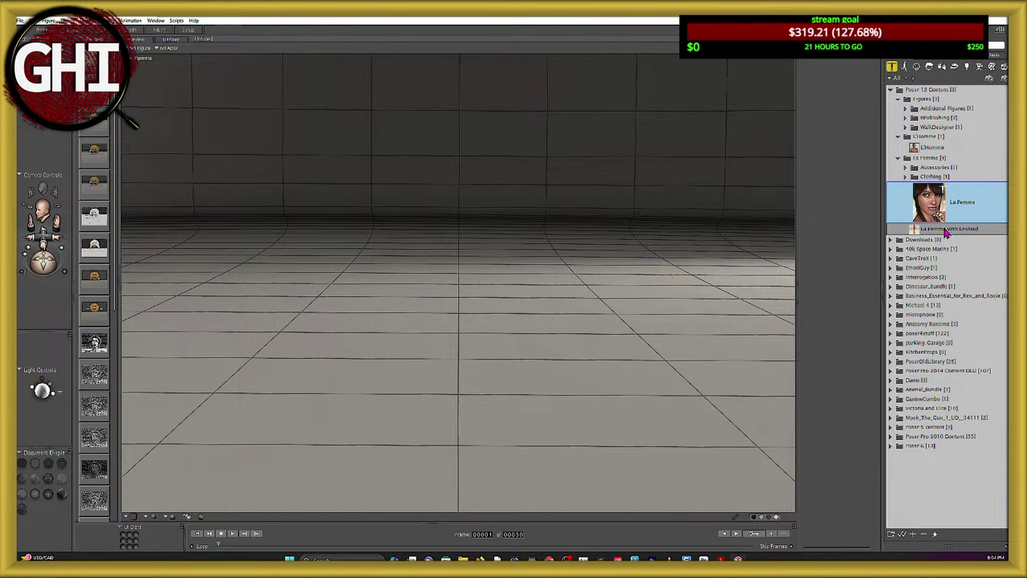
{"action": "left_click", "coordinate": [945, 230]}
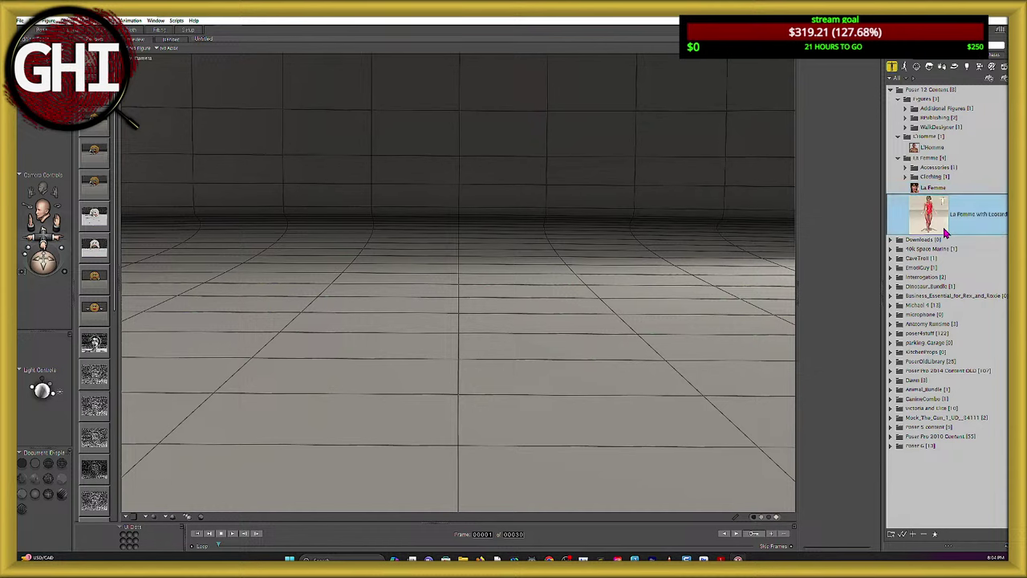
{"action": "left_click", "coordinate": [937, 190]}
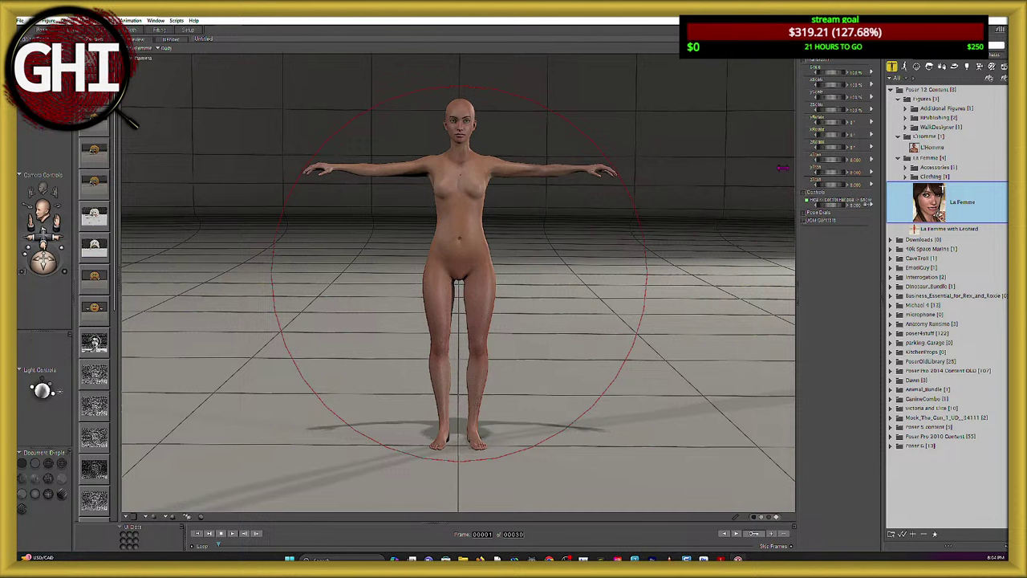
Add the 1PC Suit from La Femme's RPublishing clothing to the figure.
{"action": "left_click", "coordinate": [909, 177]}
{"action": "left_click", "coordinate": [911, 186]}
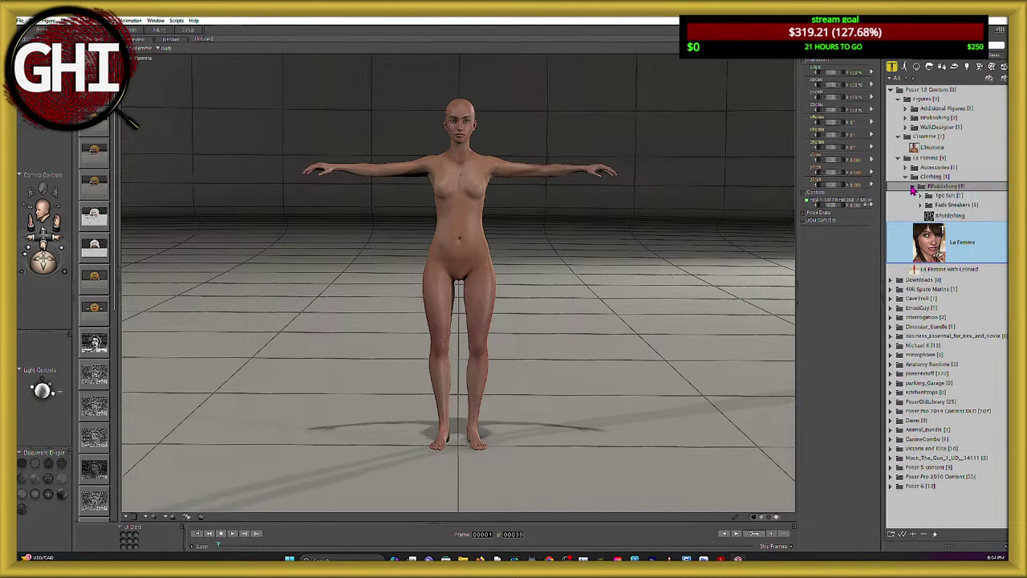
{"action": "left_click", "coordinate": [922, 196]}
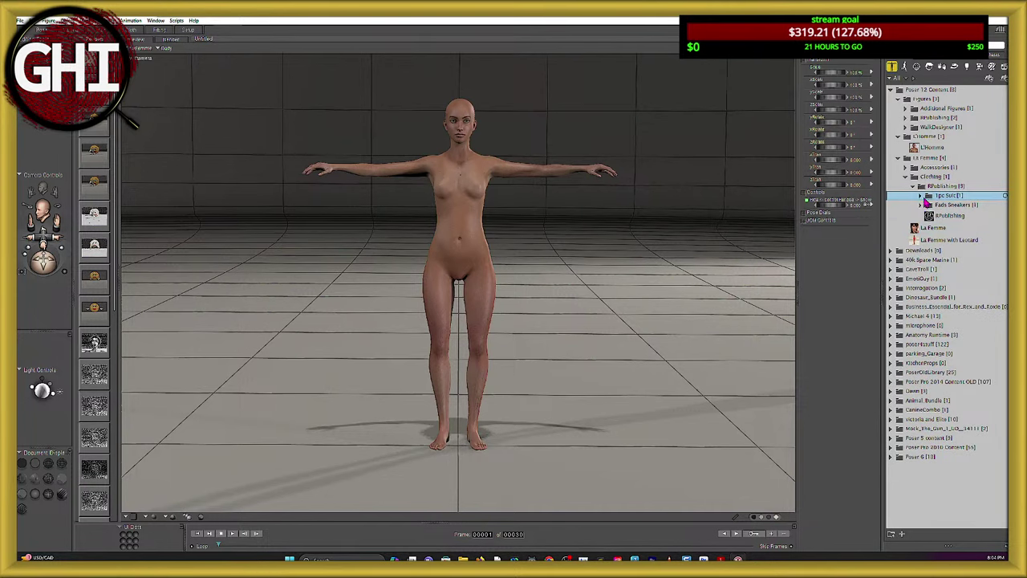
{"action": "left_click", "coordinate": [920, 196]}
{"action": "left_click", "coordinate": [920, 217]}
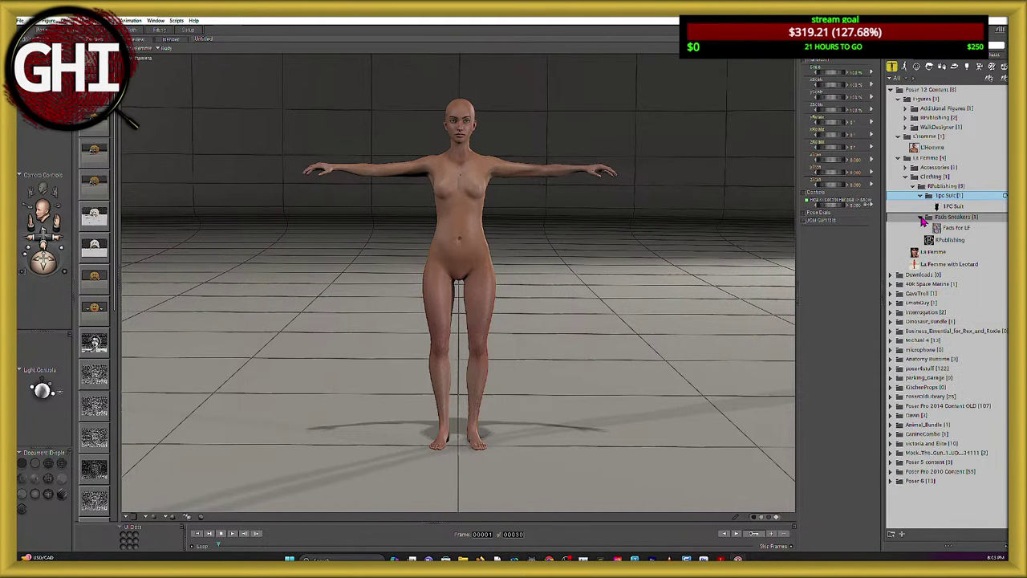
{"action": "left_click", "coordinate": [956, 206]}
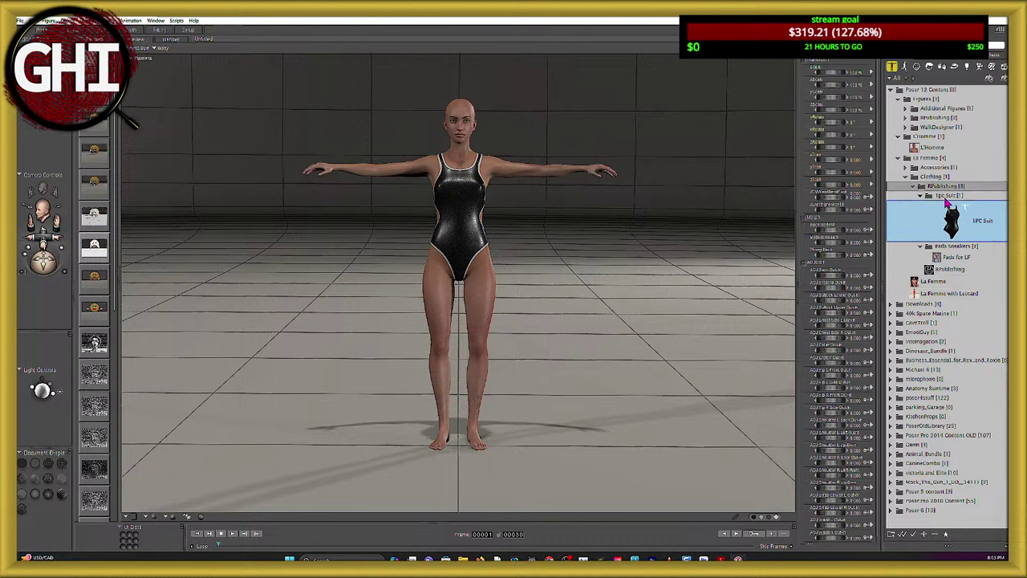
Delete the La Femme figure and the one-piece suit from the scene.
{"action": "left_click", "coordinate": [512, 169]}
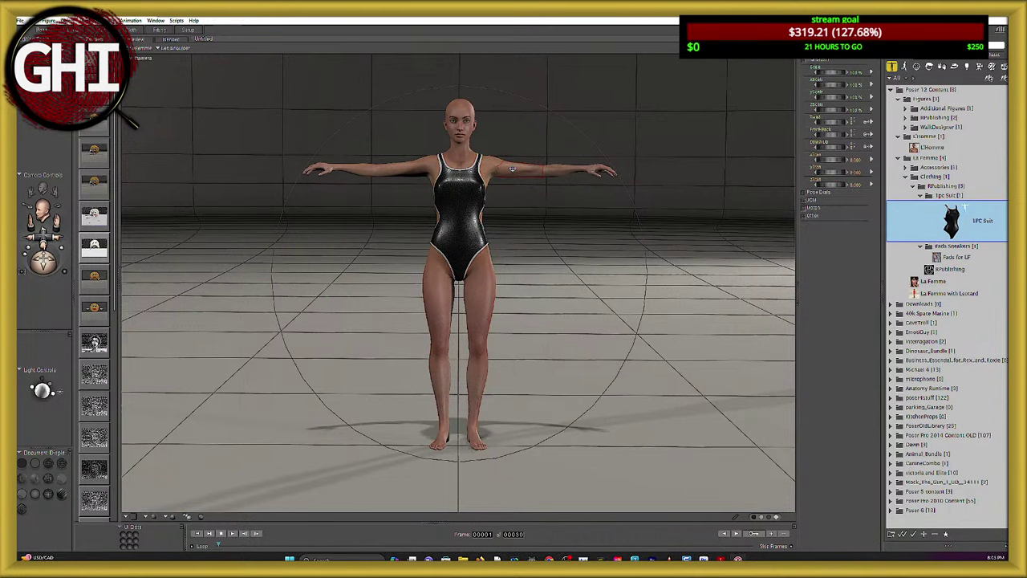
{"action": "key", "text": "Delete"}
{"action": "left_click", "coordinate": [556, 313]}
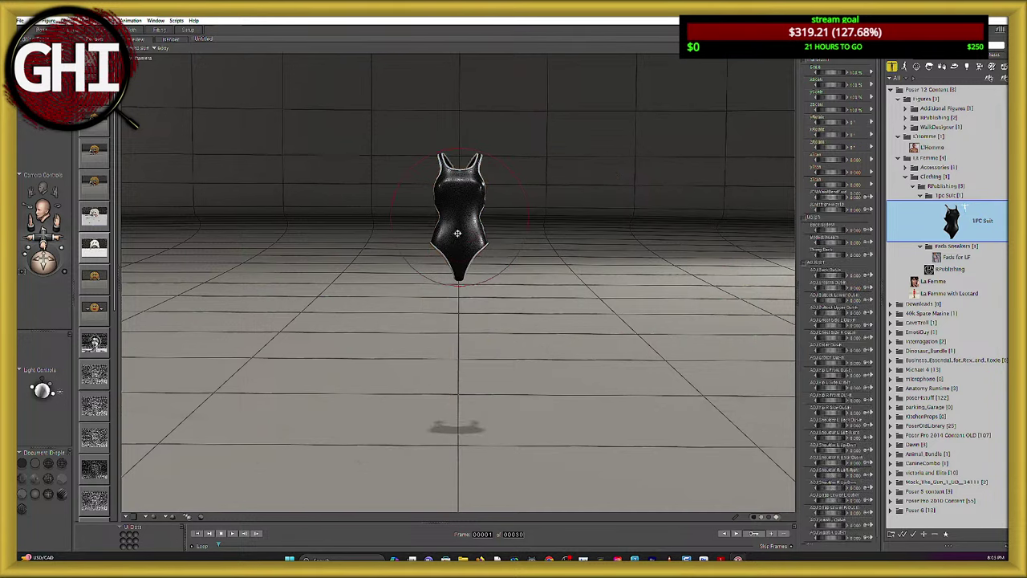
{"action": "key", "text": "Delete"}
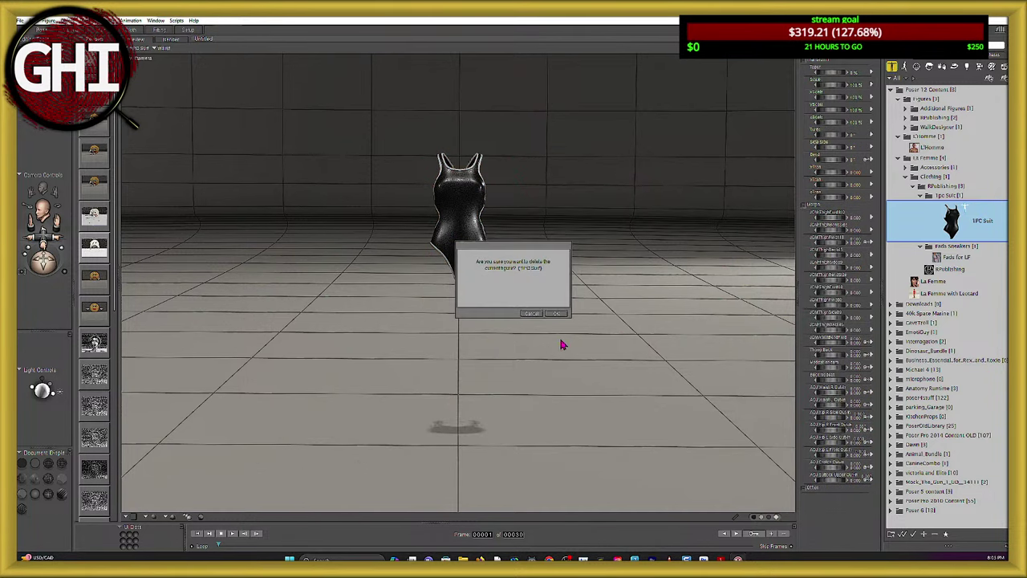
{"action": "left_click", "coordinate": [556, 313]}
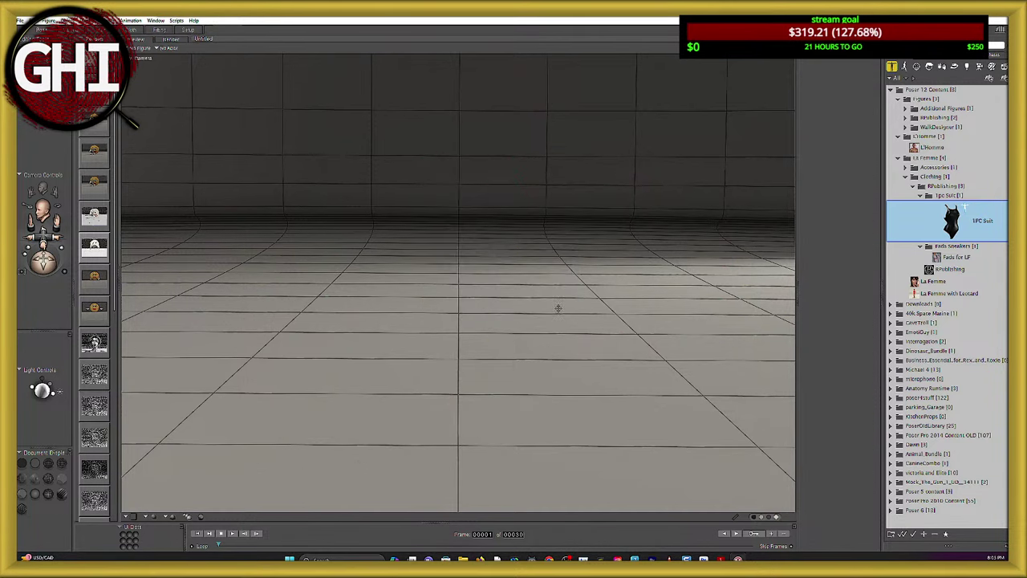
Look through the Dawn, PoserOldLibrary and victoria and Elite folders of the figure library.
{"action": "left_click", "coordinate": [891, 445]}
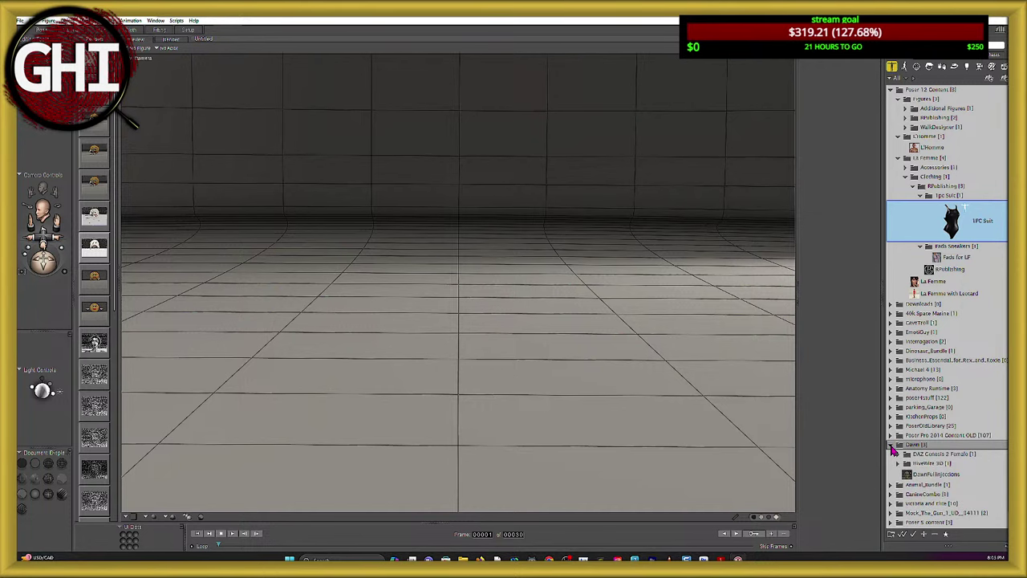
{"action": "left_click", "coordinate": [890, 445]}
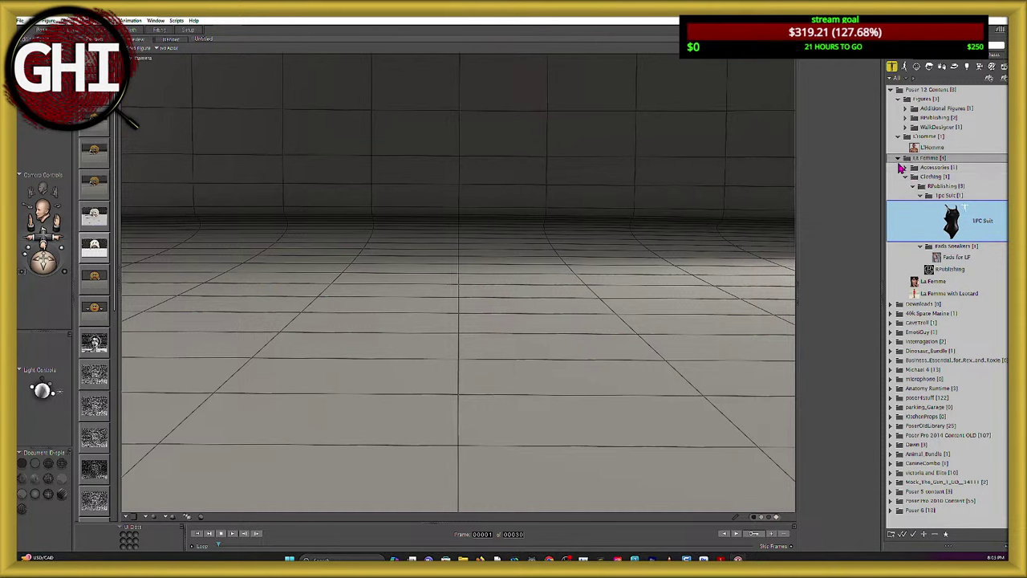
{"action": "left_click", "coordinate": [898, 159]}
{"action": "left_click", "coordinate": [897, 99]}
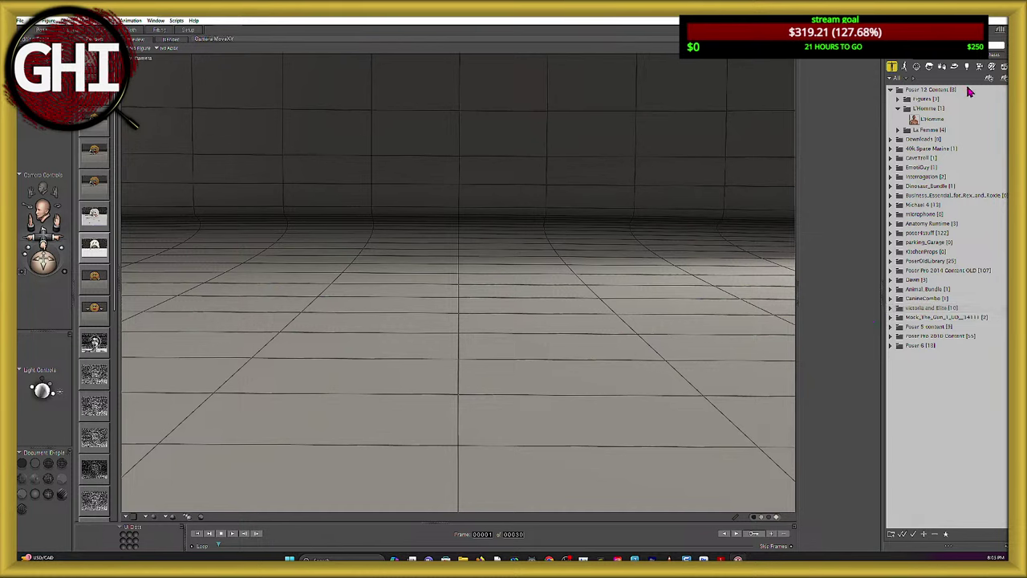
{"action": "left_click", "coordinate": [891, 262]}
{"action": "left_click", "coordinate": [890, 262]}
{"action": "left_click", "coordinate": [897, 309]}
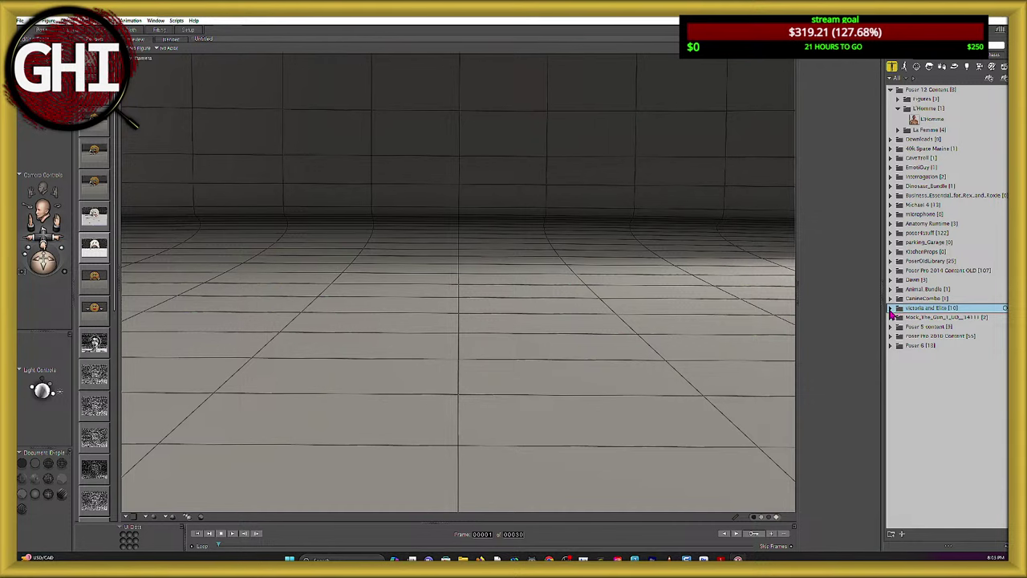
{"action": "left_click", "coordinate": [890, 309]}
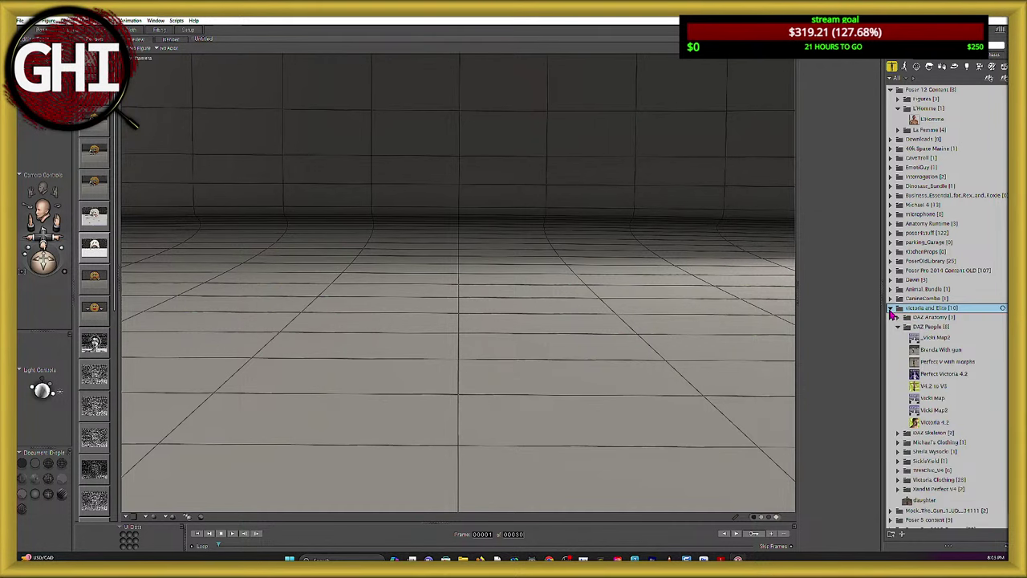
{"action": "scroll", "coordinate": [893, 320], "scroll_direction": "down", "scroll_amount": 1}
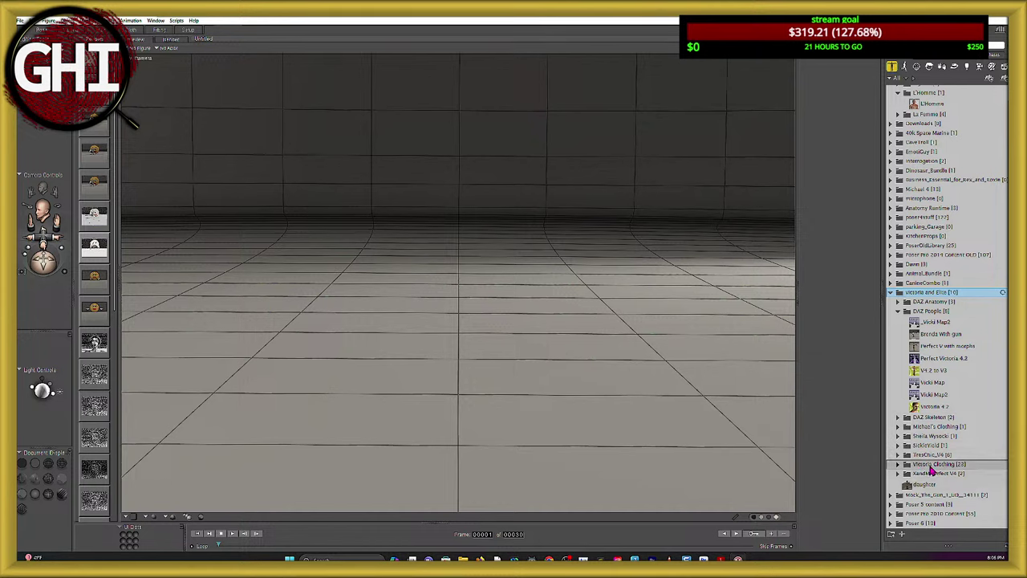
Load the JessiCasual figure from the Jessi folder of the Poser 6 library.
{"action": "left_click", "coordinate": [890, 523]}
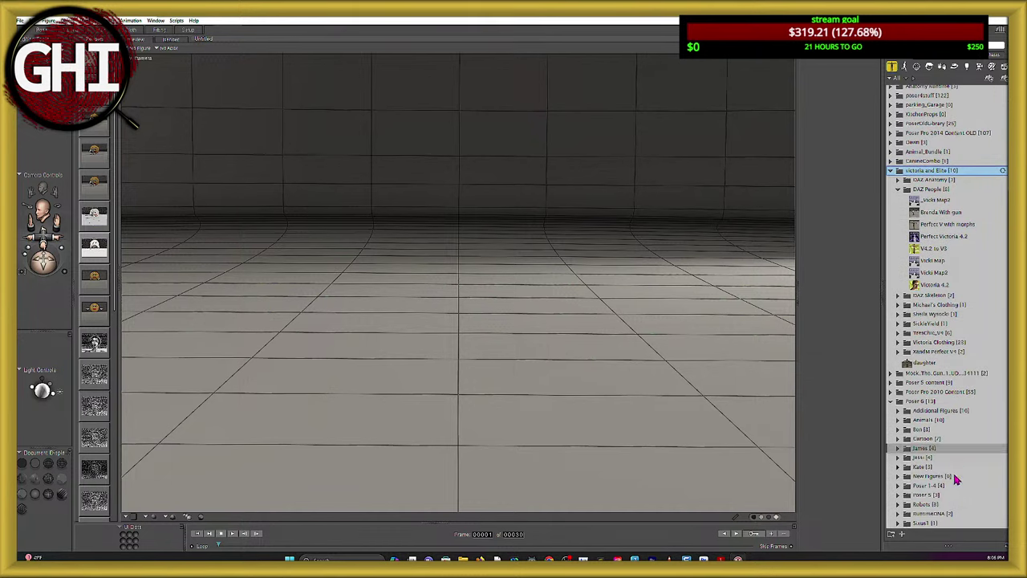
{"action": "left_click", "coordinate": [897, 457]}
{"action": "scroll", "coordinate": [900, 464], "scroll_direction": "down", "scroll_amount": 3}
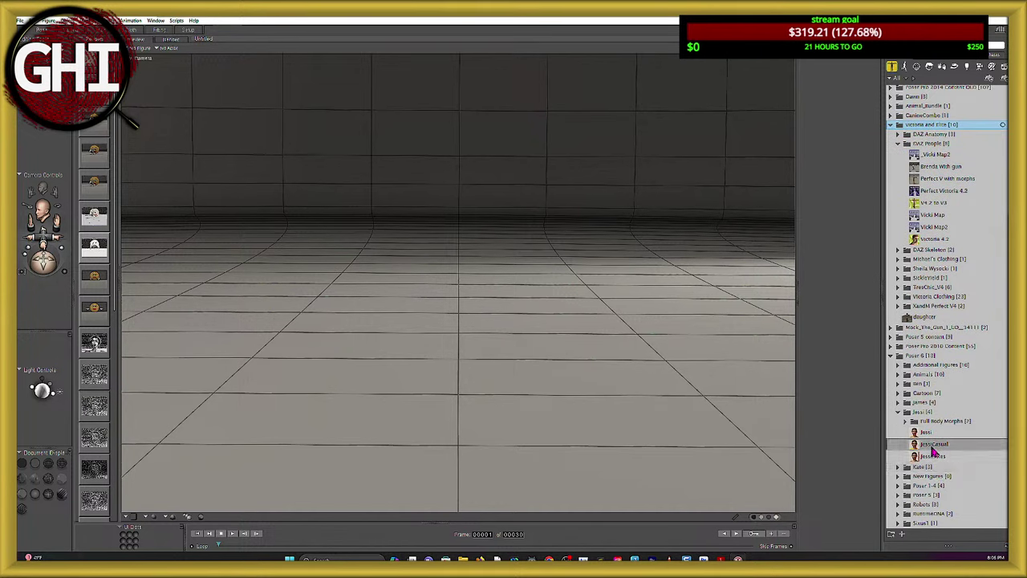
{"action": "left_click", "coordinate": [933, 445]}
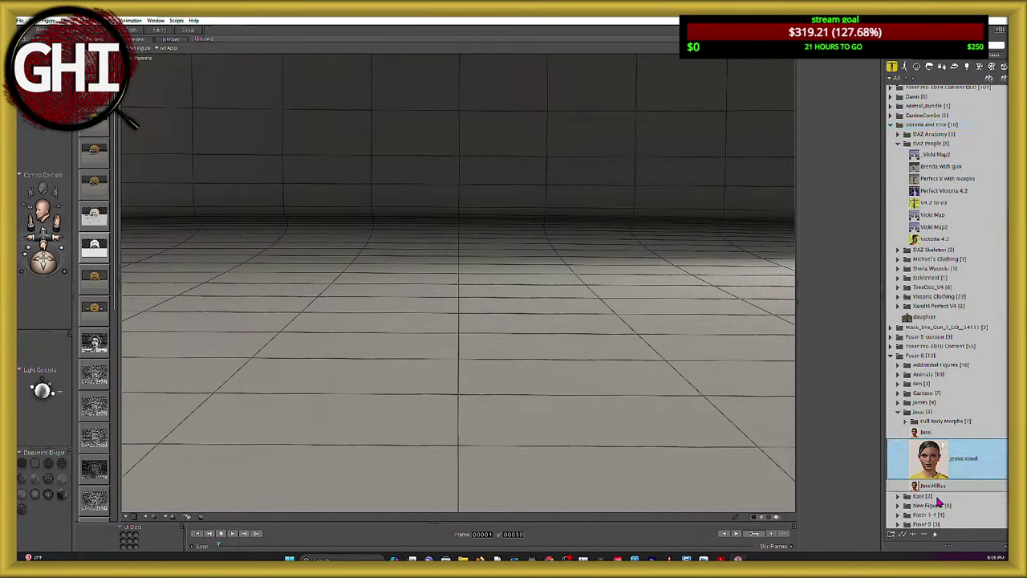
{"action": "left_click", "coordinate": [901, 536]}
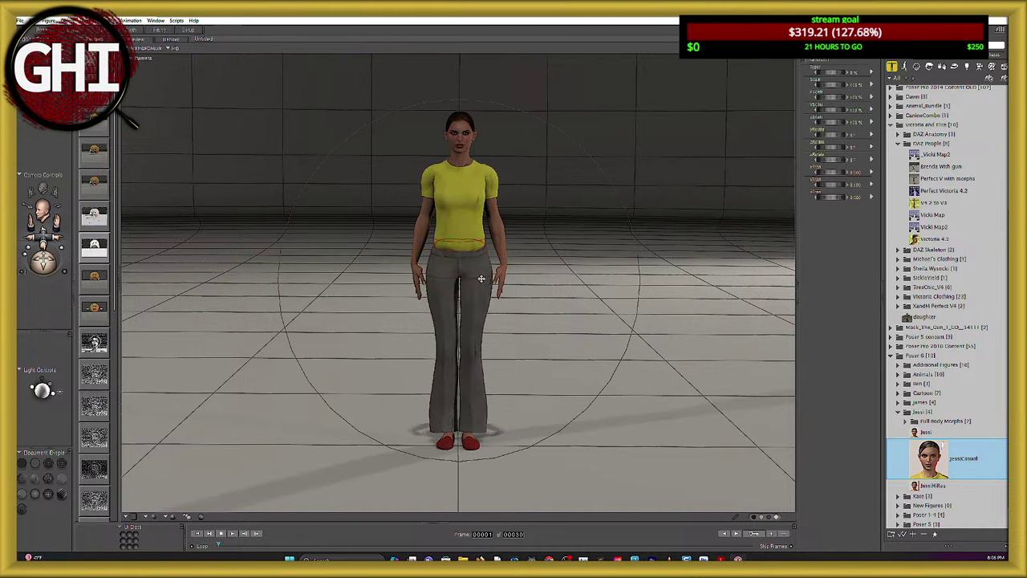
Add the Chipped_Bob hair from the Poser 6 Jessi Hair folder to the figure.
{"action": "left_click_drag", "start_coordinate": [761, 48], "coordinate": [983, 57]}
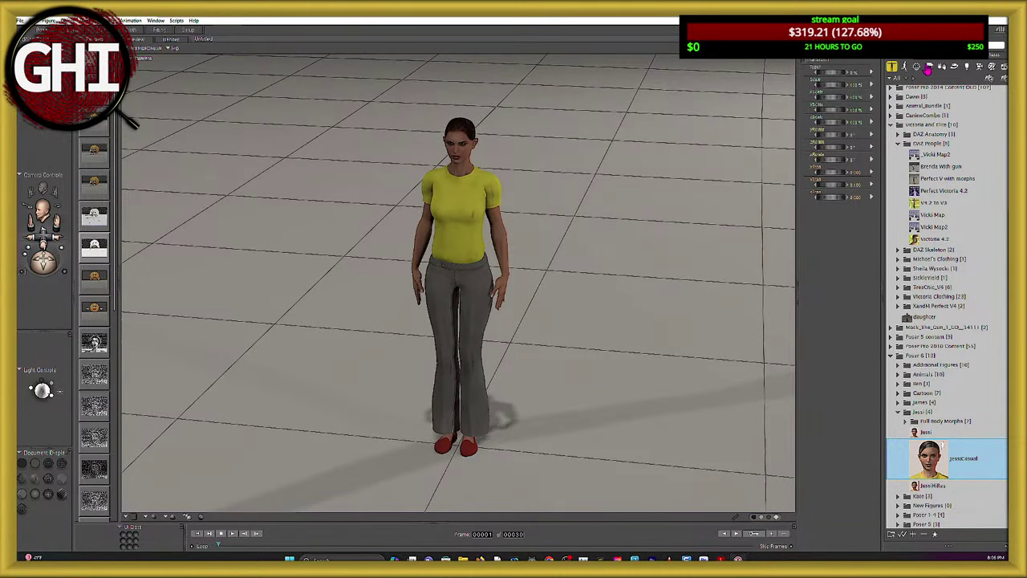
{"action": "left_click", "coordinate": [928, 68]}
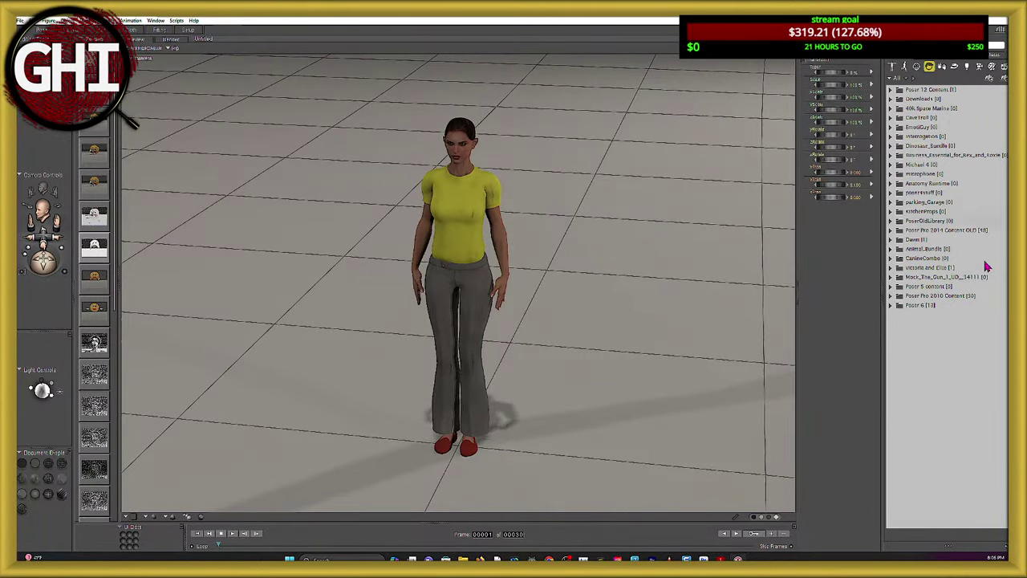
{"action": "left_click", "coordinate": [888, 306]}
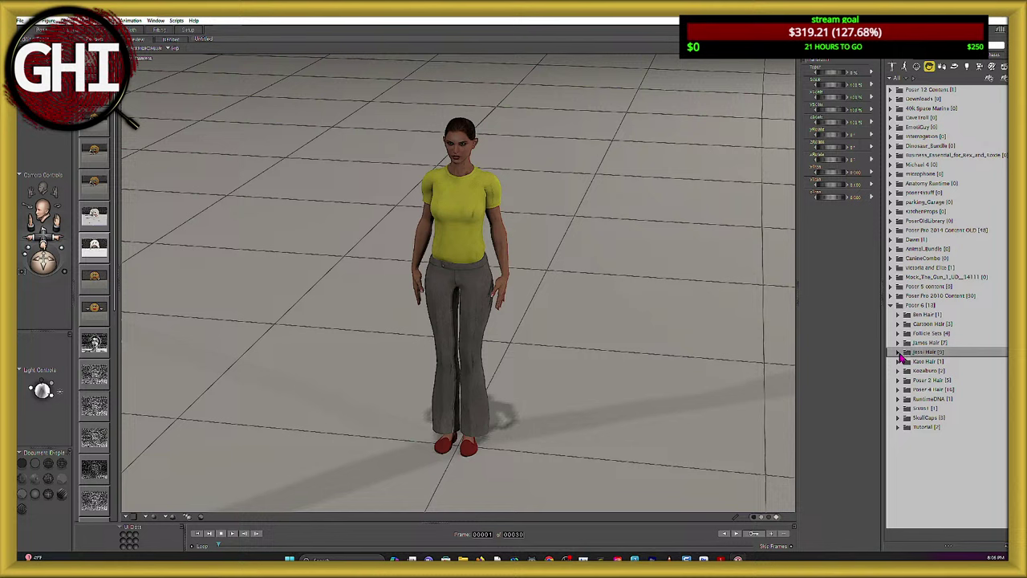
{"action": "left_click", "coordinate": [898, 353]}
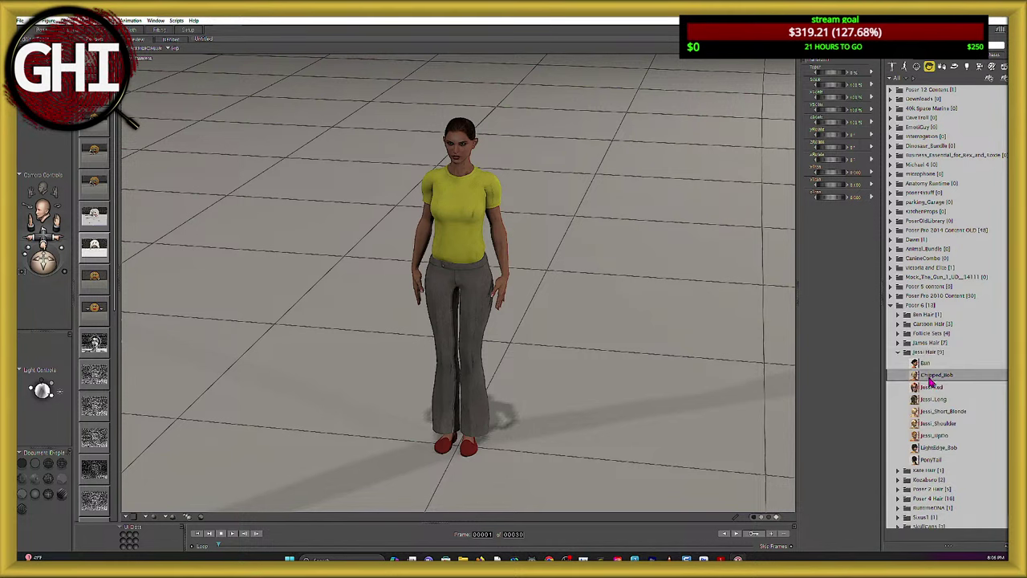
{"action": "left_click", "coordinate": [929, 377]}
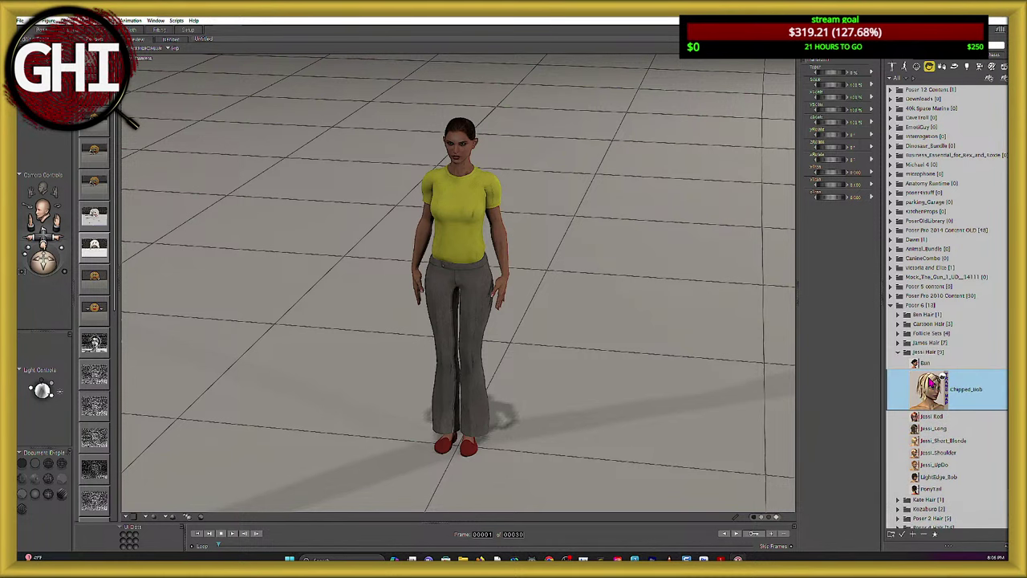
{"action": "left_click", "coordinate": [901, 536]}
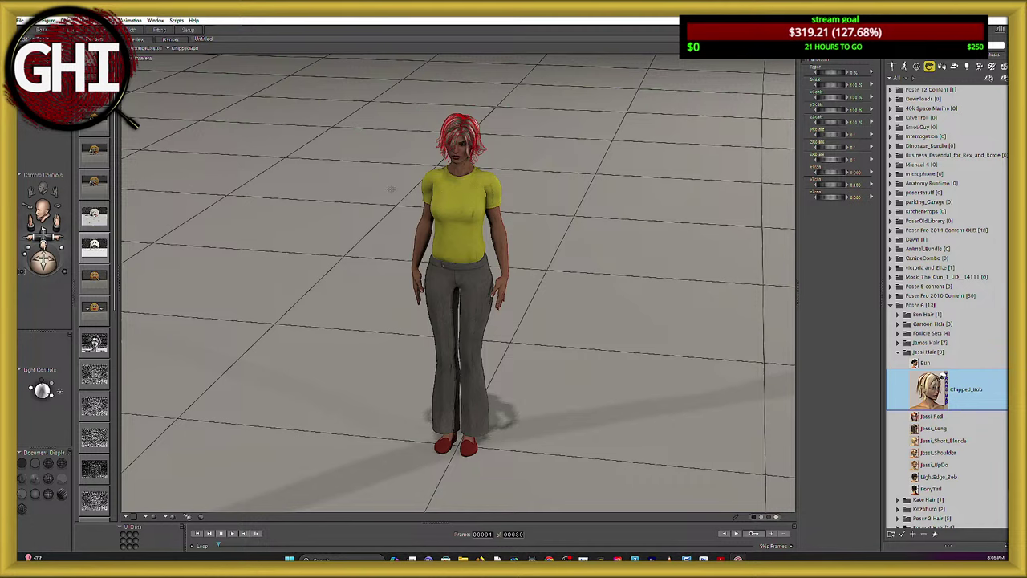
Delete the Chipped_Bob hair from the figure.
{"action": "left_click", "coordinate": [43, 264]}
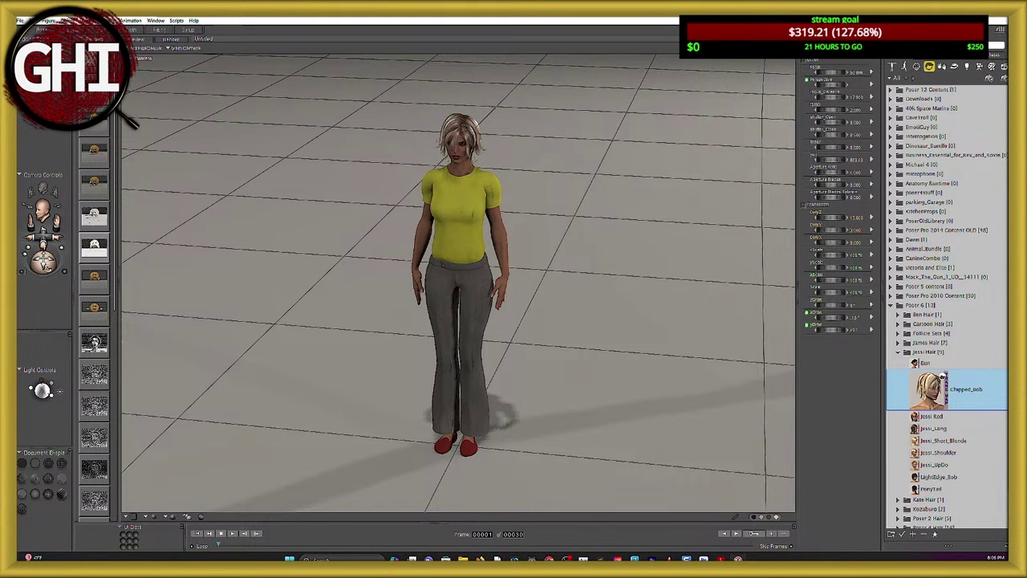
{"action": "mouse_move", "coordinate": [45, 267]}
{"action": "left_mouse_down"}
{"action": "mouse_move", "coordinate": [80, 256]}
{"action": "mouse_move", "coordinate": [46, 263]}
{"action": "left_mouse_up"}
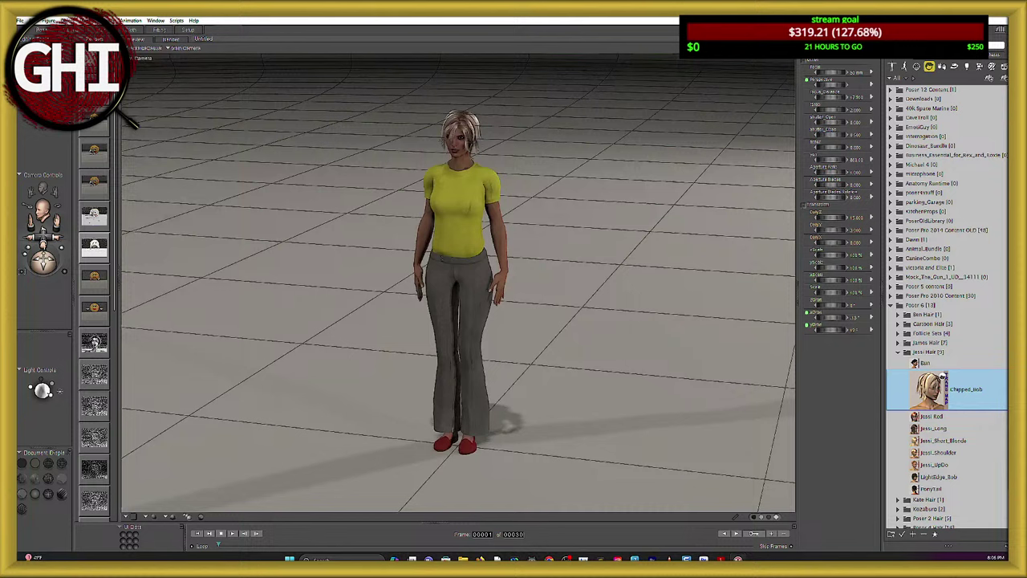
{"action": "left_click", "coordinate": [443, 123]}
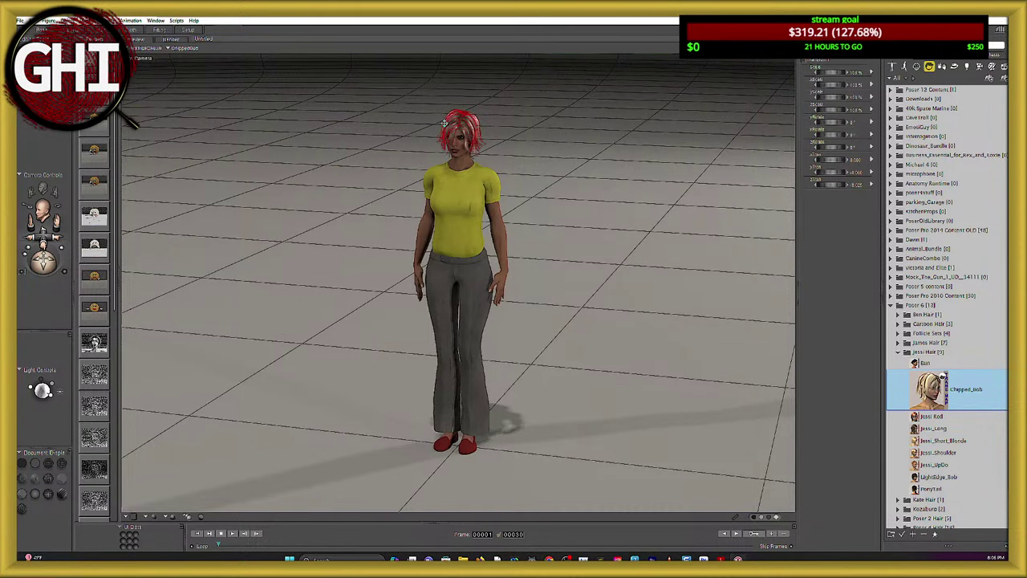
{"action": "key", "text": "Delete"}
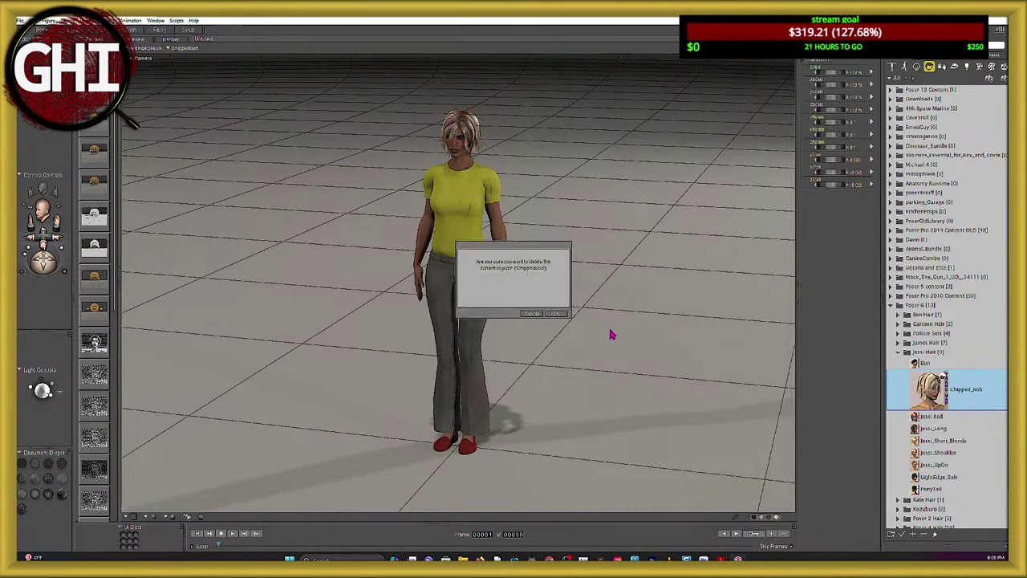
{"action": "left_click", "coordinate": [557, 313]}
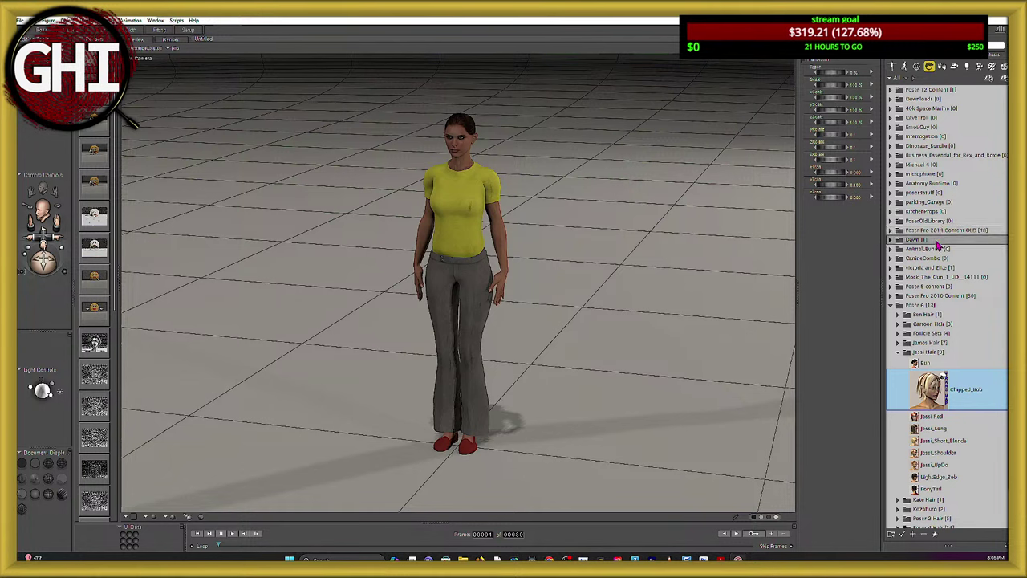
Add Female Hair 5 from the Poser 4 Hair folder of the hair library to the figure.
{"action": "scroll", "coordinate": [939, 244], "scroll_direction": "down", "scroll_amount": 3}
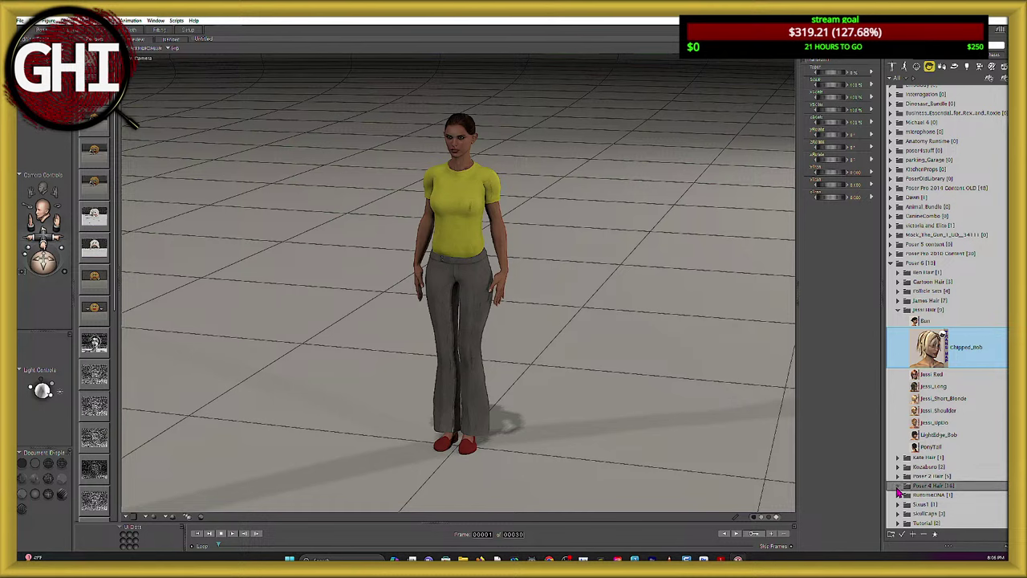
{"action": "left_click", "coordinate": [897, 486]}
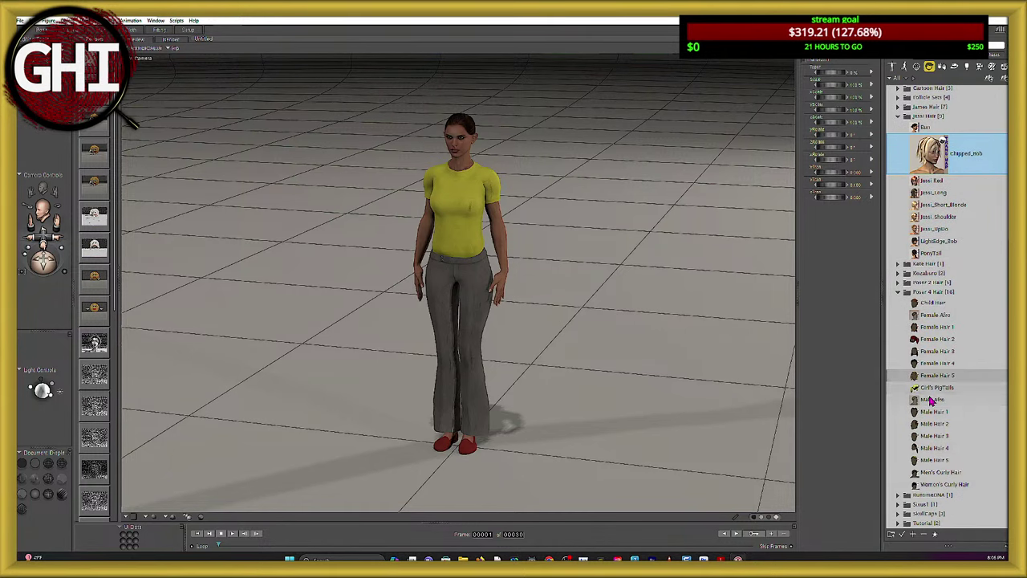
{"action": "left_click", "coordinate": [937, 374]}
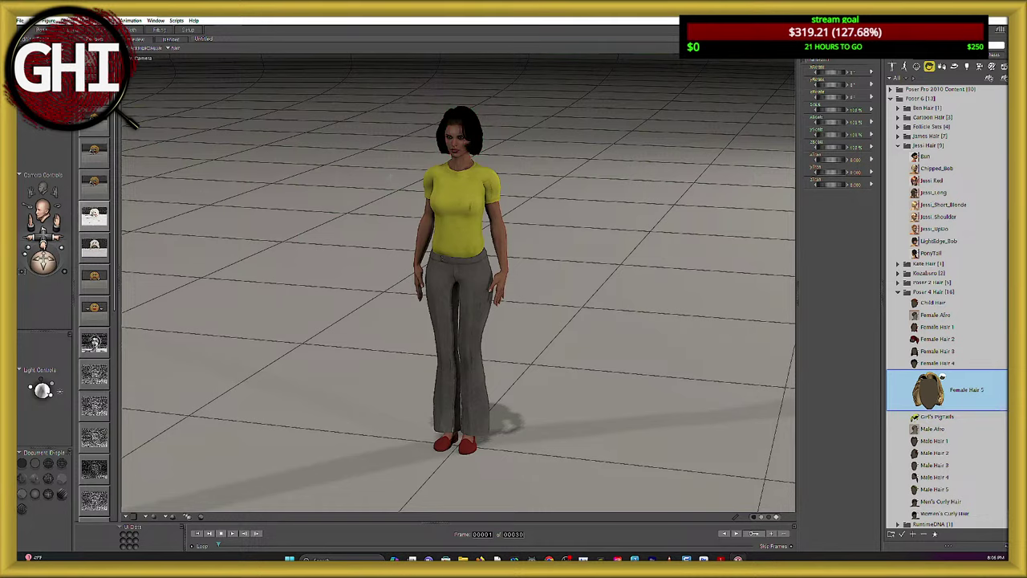
{"action": "mouse_move", "coordinate": [47, 264]}
{"action": "left_mouse_down"}
{"action": "mouse_move", "coordinate": [66, 265]}
{"action": "mouse_move", "coordinate": [51, 262]}
{"action": "left_mouse_up"}
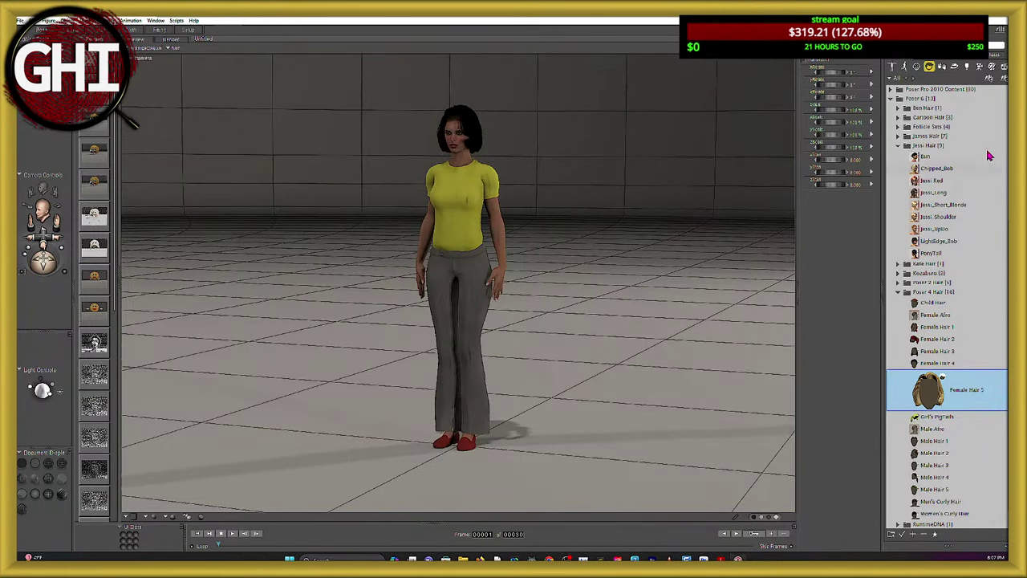
Look through the library's material categories, including the Poser 6 folder, for a material to apply to the hair.
{"action": "left_click", "coordinate": [990, 70]}
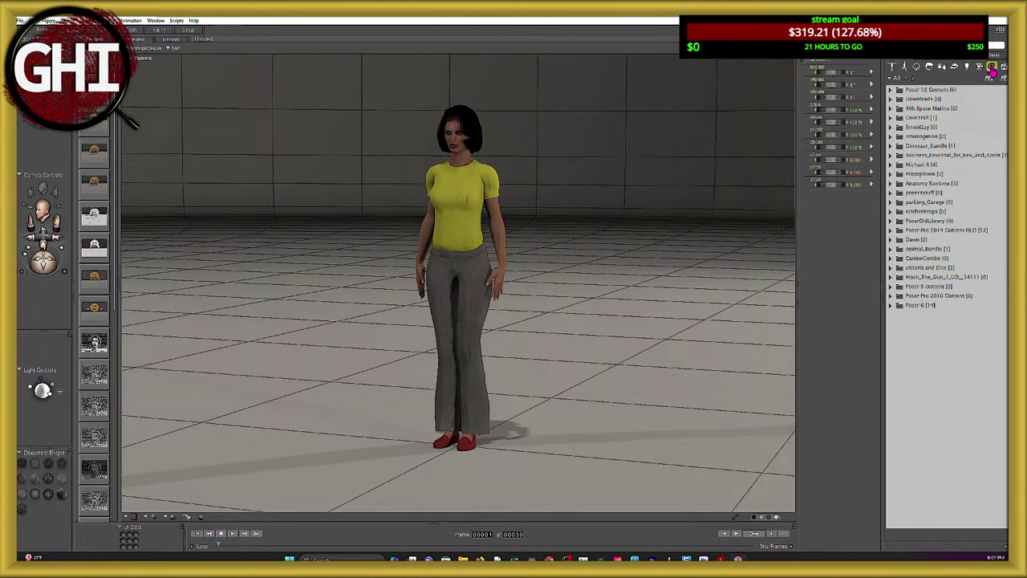
{"action": "left_click", "coordinate": [891, 306]}
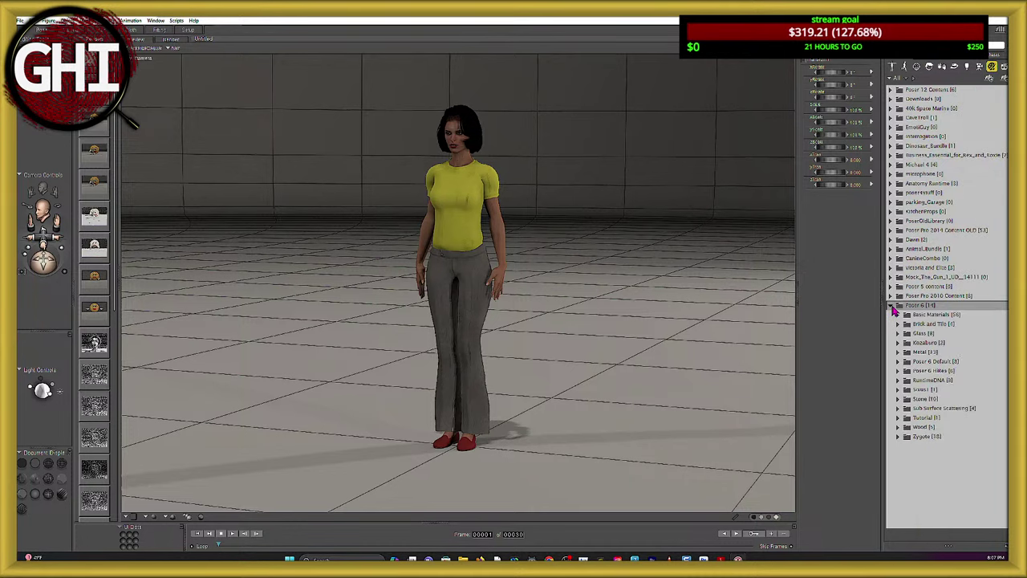
{"action": "left_click", "coordinate": [892, 307]}
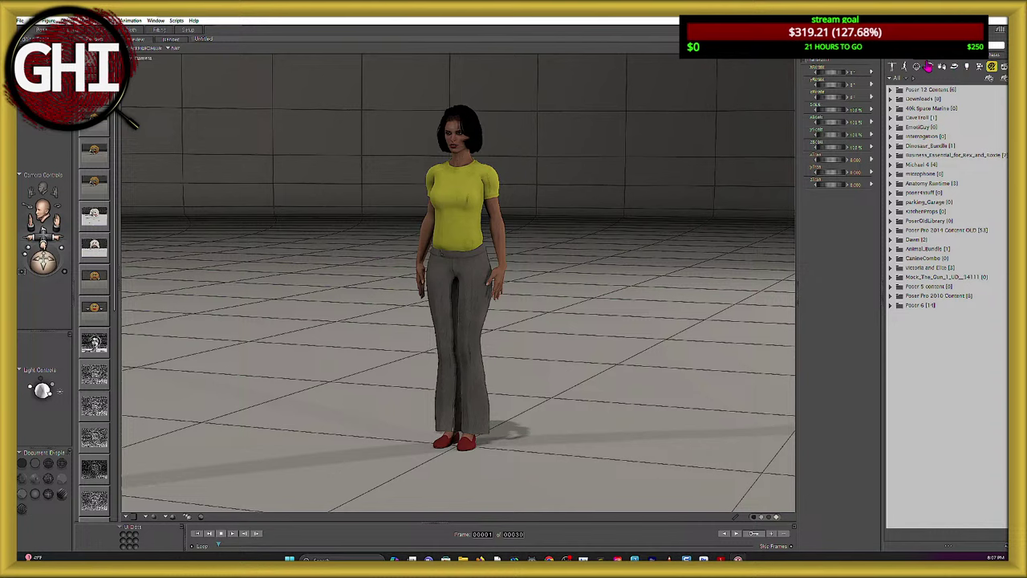
{"action": "left_click", "coordinate": [929, 67]}
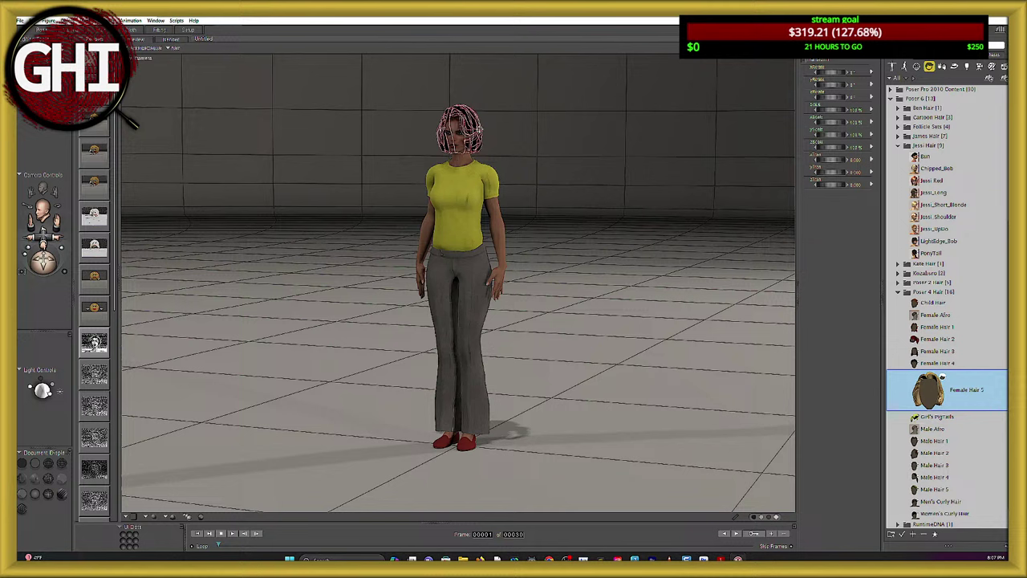
{"action": "key", "text": "ctrl+z"}
{"action": "left_click", "coordinate": [993, 73]}
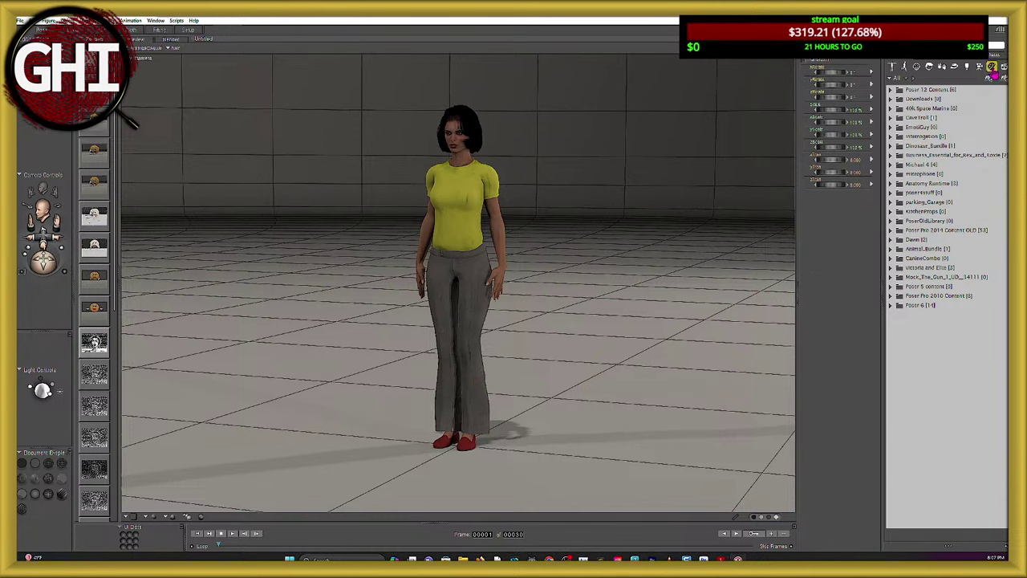
{"action": "left_click", "coordinate": [470, 126]}
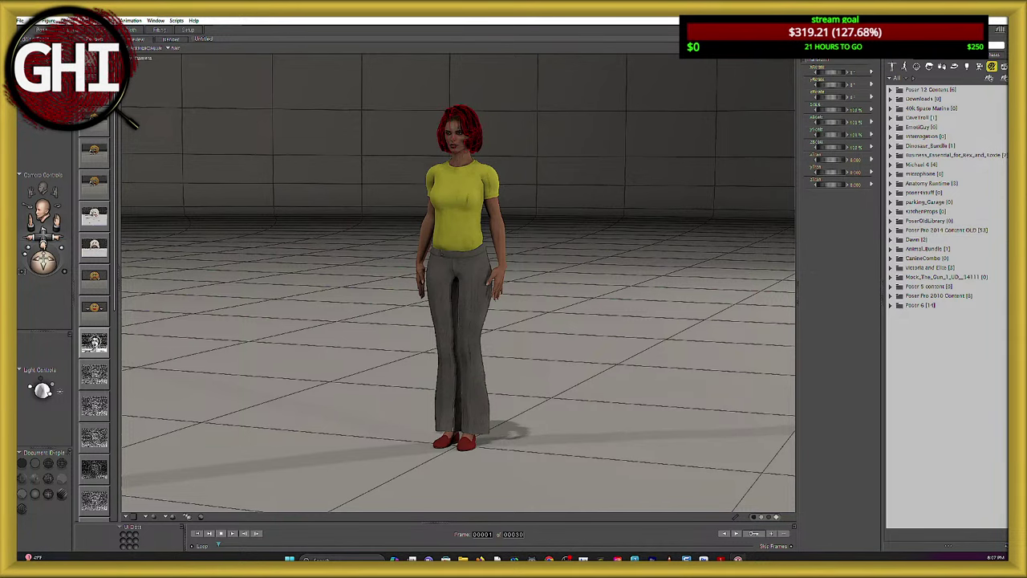
{"action": "key", "text": "ctrl+z"}
{"action": "mouse_move", "coordinate": [42, 267]}
{"action": "left_mouse_down"}
{"action": "mouse_move", "coordinate": [32, 264]}
{"action": "mouse_move", "coordinate": [47, 275]}
{"action": "mouse_move", "coordinate": [54, 259]}
{"action": "mouse_move", "coordinate": [43, 269]}
{"action": "left_mouse_up"}
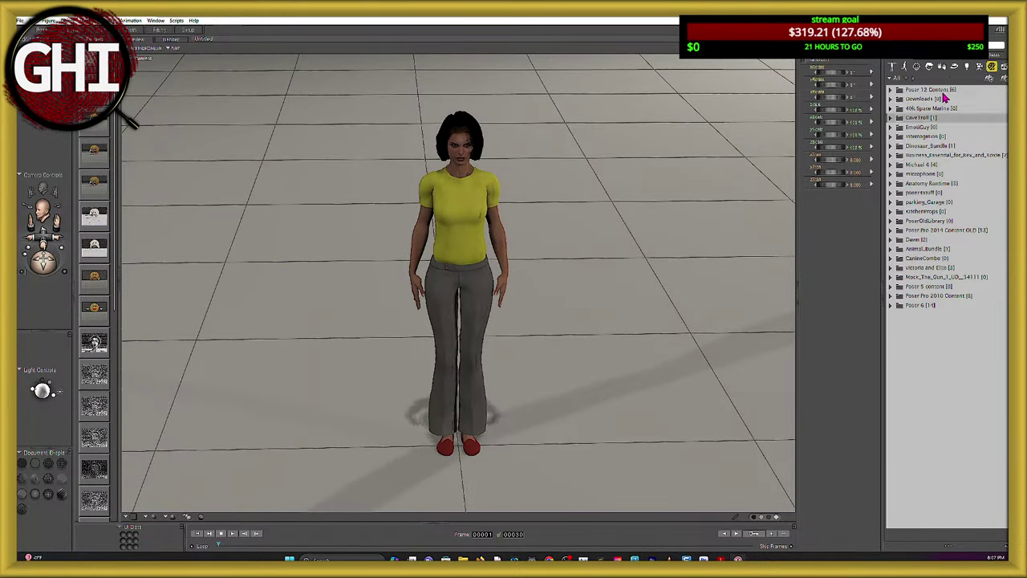
{"action": "left_click", "coordinate": [966, 65]}
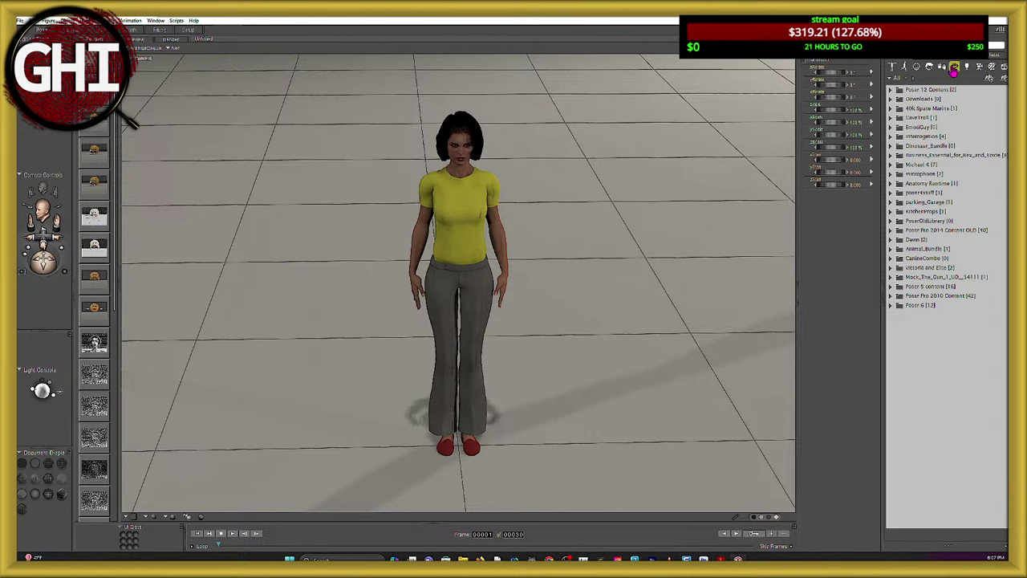
{"action": "left_click", "coordinate": [991, 70]}
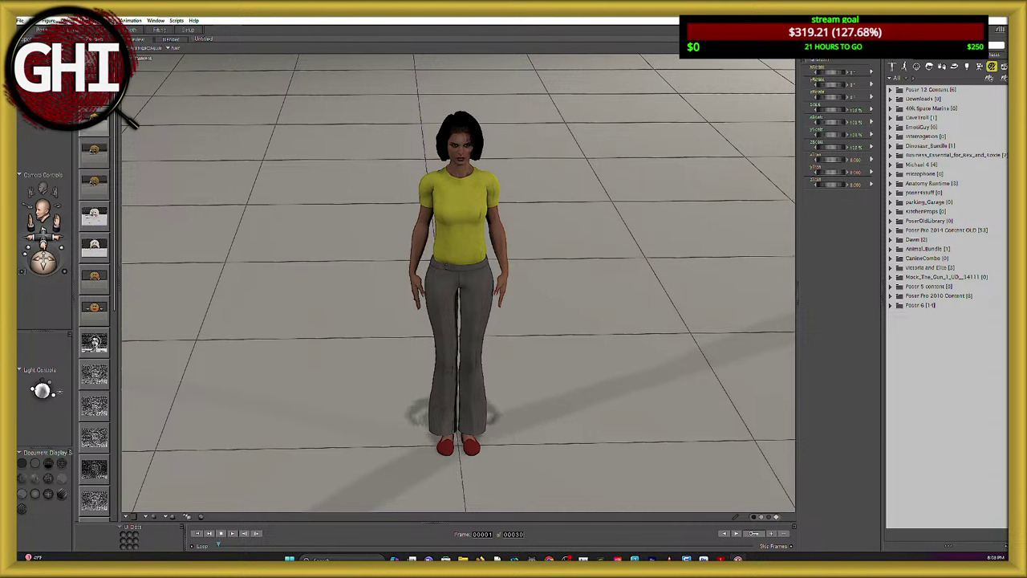
{"action": "key", "text": "ctrl+z"}
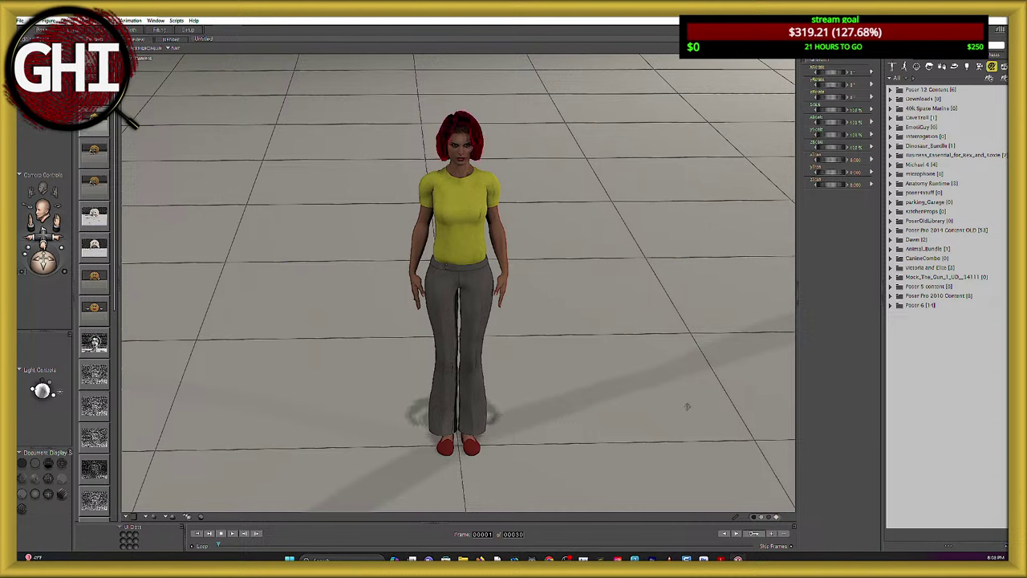
{"action": "key", "text": "ctrl+shift+z"}
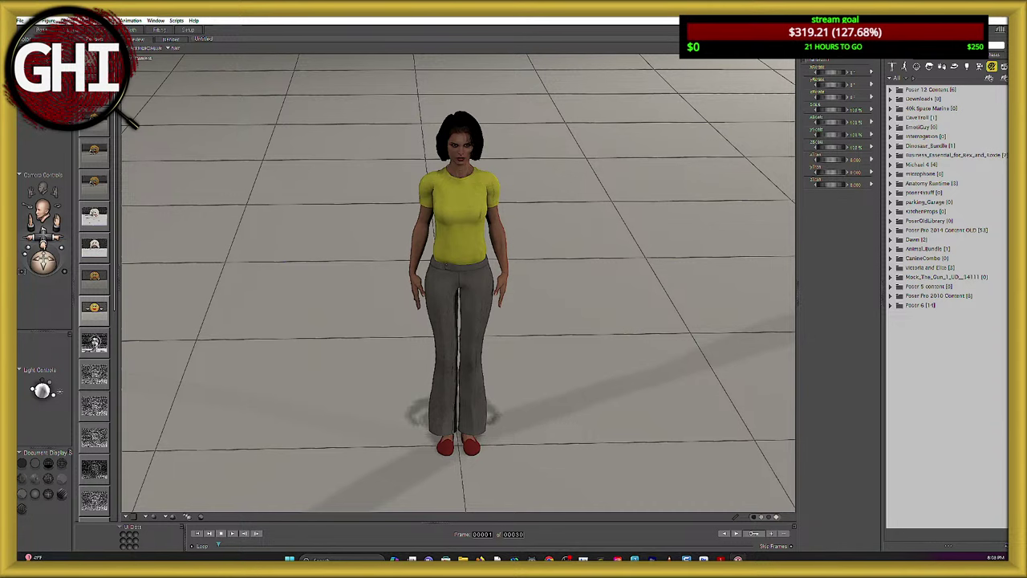
Recolour the hair's diffuse material to yellow with the Color tool.
{"action": "double_click", "coordinate": [93, 307]}
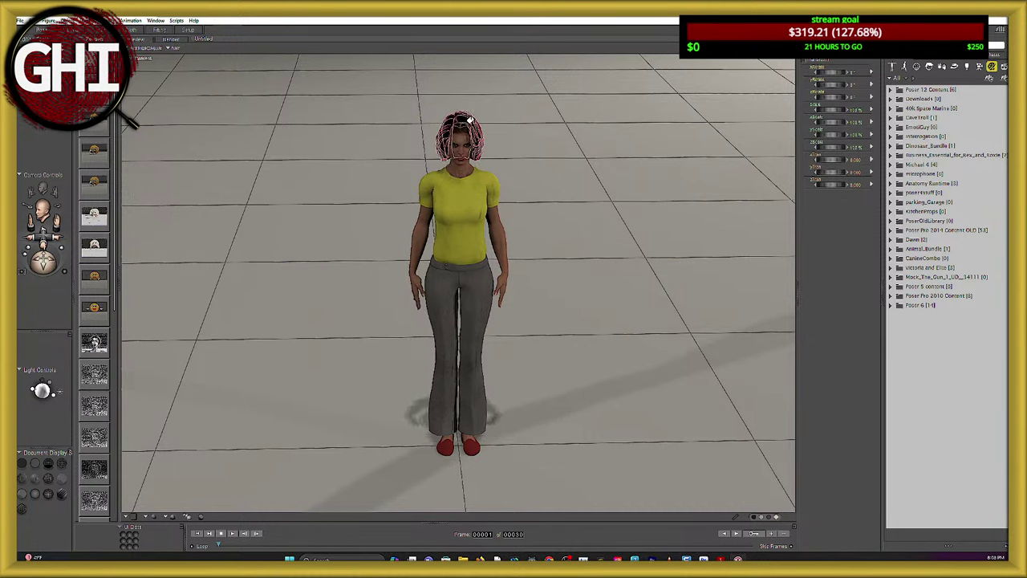
{"action": "left_click", "coordinate": [459, 112]}
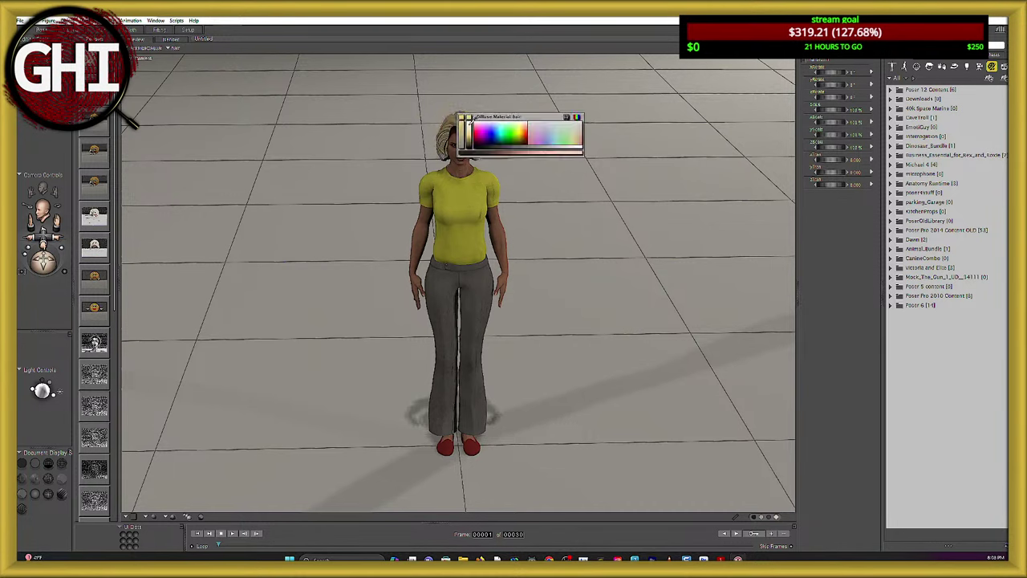
{"action": "left_click", "coordinate": [473, 131]}
{"action": "left_click", "coordinate": [458, 112]}
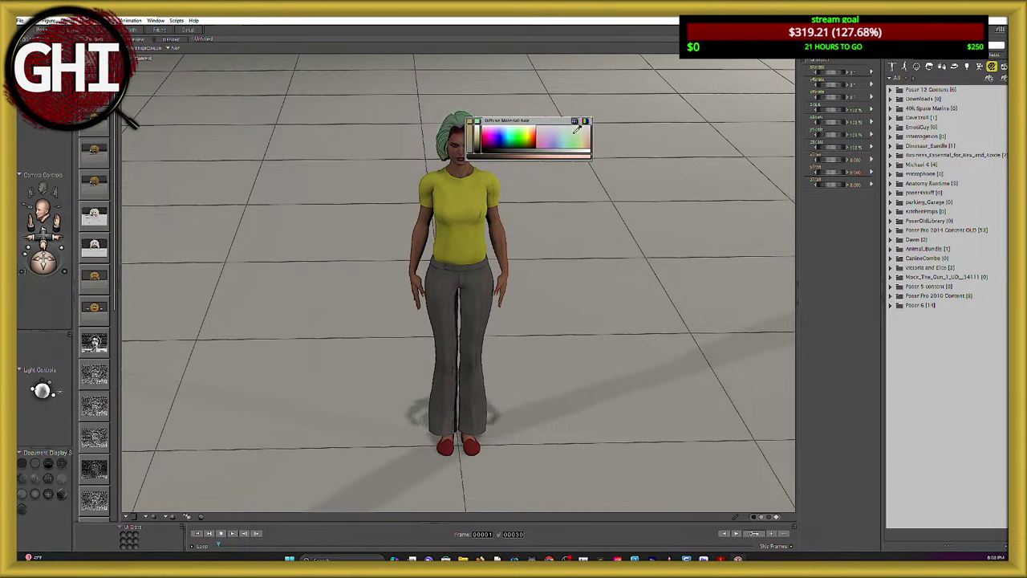
{"action": "left_click", "coordinate": [483, 129]}
{"action": "left_click", "coordinate": [463, 117]}
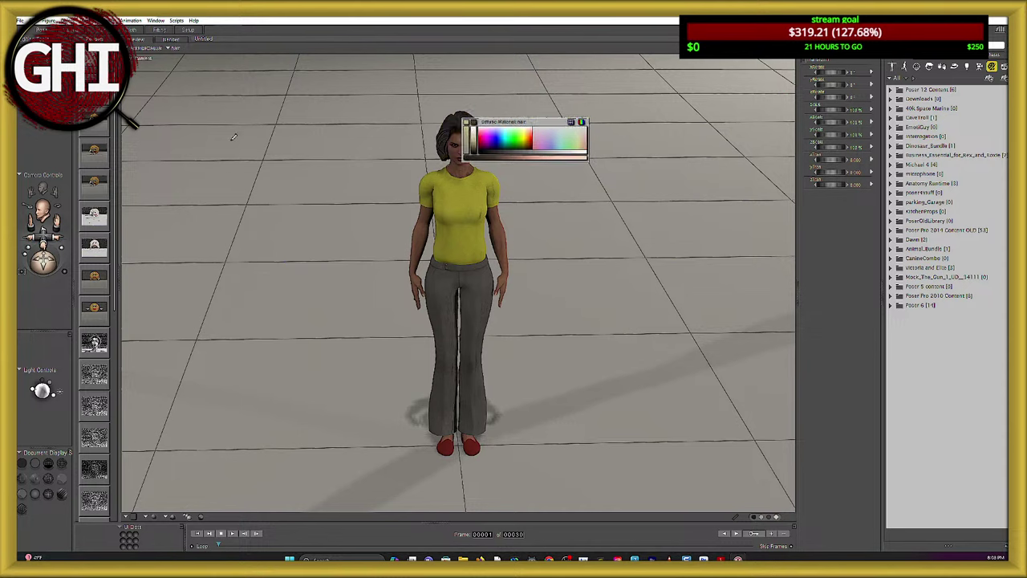
{"action": "left_click", "coordinate": [463, 119]}
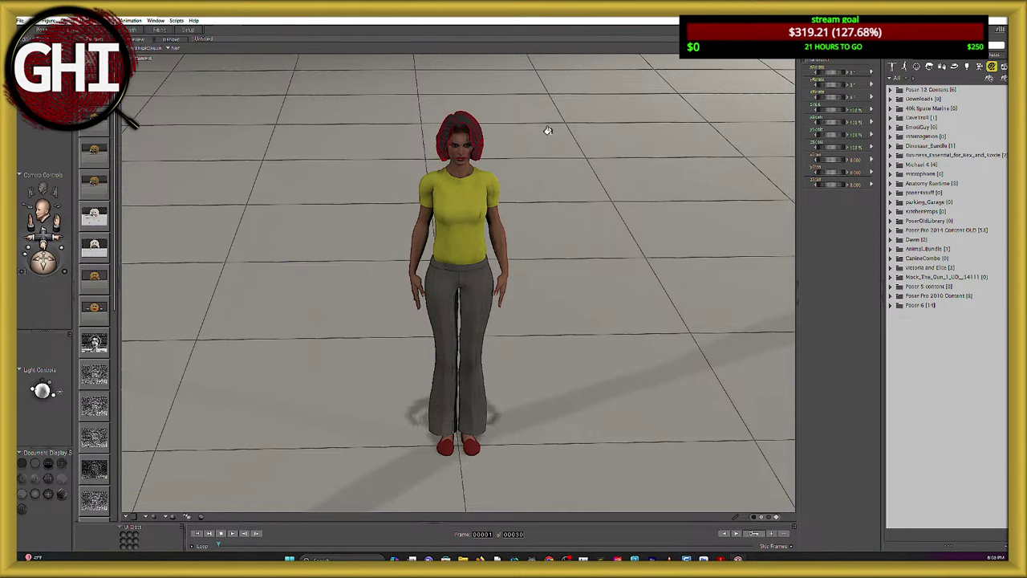
{"action": "left_click", "coordinate": [459, 117]}
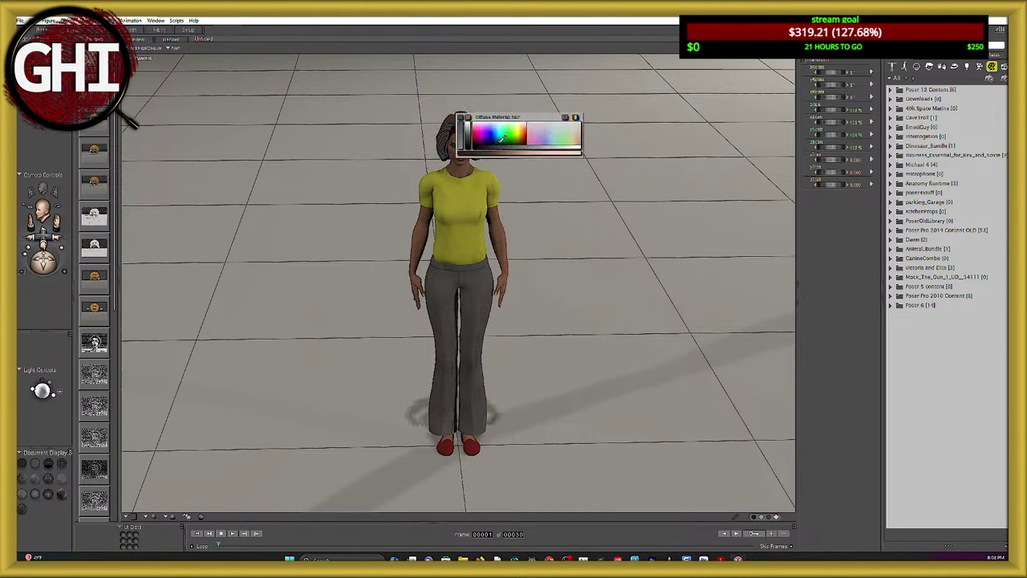
{"action": "left_click", "coordinate": [522, 126]}
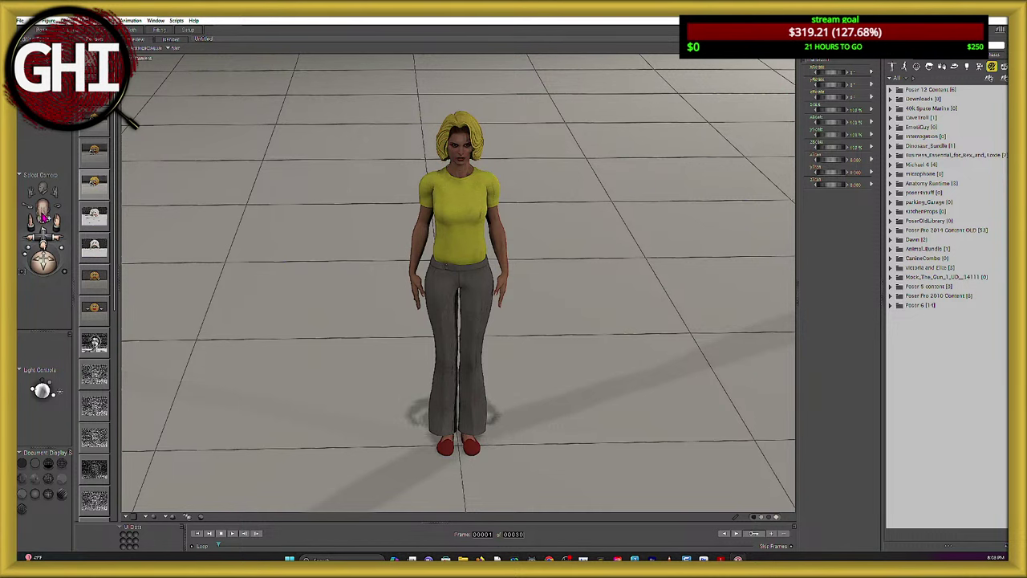
Reduce the hair's overall scale and adjust its Y and Z translation to fit the figure's head.
{"action": "left_click", "coordinate": [94, 180]}
{"action": "left_click_drag", "start_coordinate": [45, 267], "coordinate": [64, 264]}
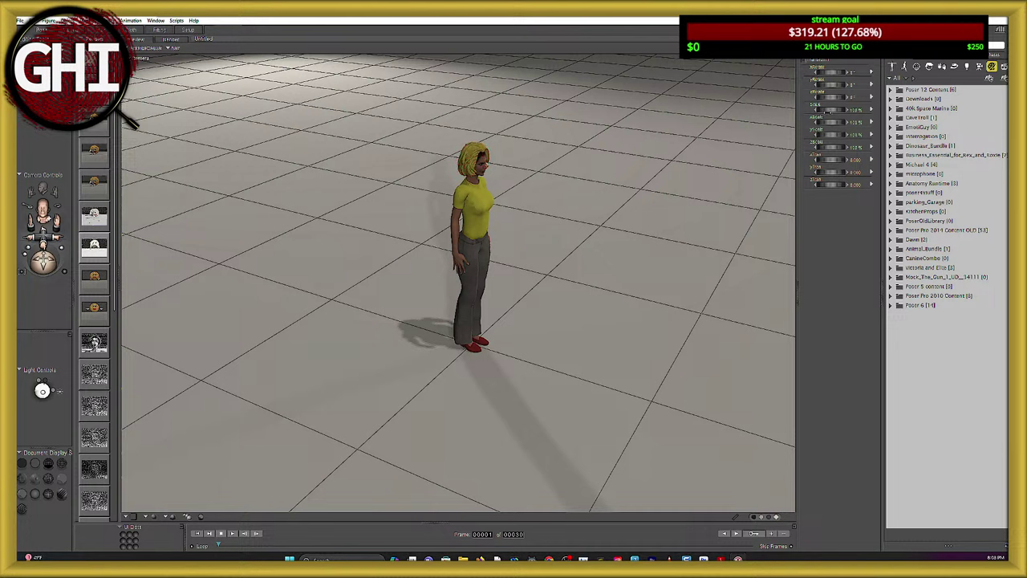
{"action": "left_click_drag", "start_coordinate": [831, 109], "coordinate": [823, 109]}
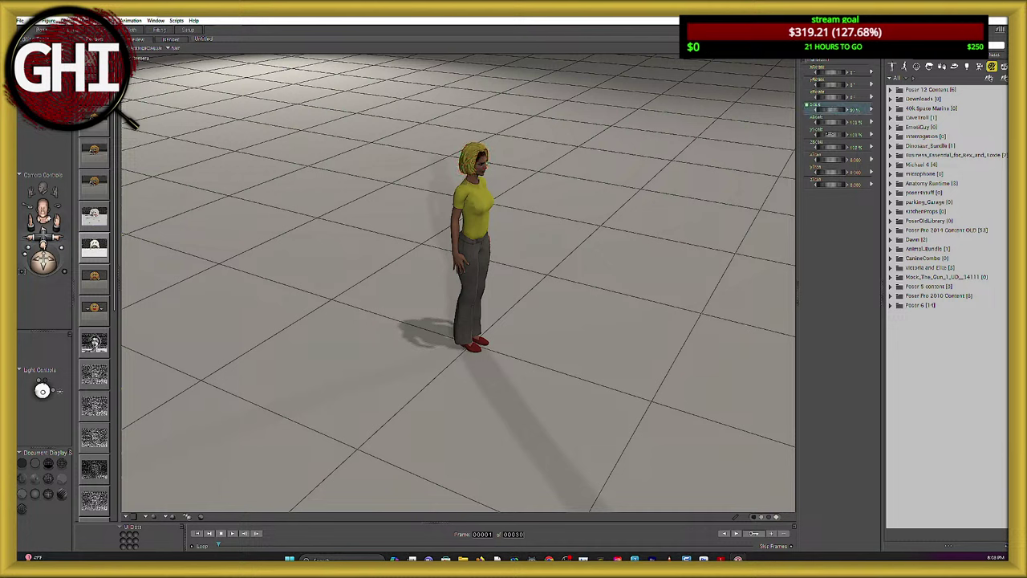
{"action": "mouse_move", "coordinate": [827, 172]}
{"action": "left_mouse_down"}
{"action": "mouse_move", "coordinate": [825, 159]}
{"action": "mouse_move", "coordinate": [827, 185]}
{"action": "left_mouse_up"}
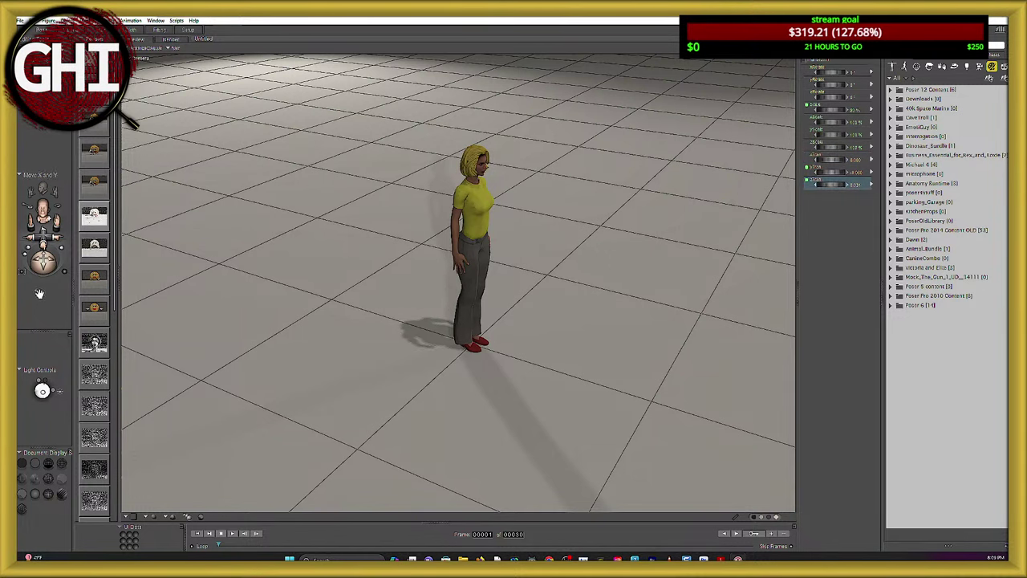
{"action": "left_click_drag", "start_coordinate": [44, 262], "coordinate": [21, 255]}
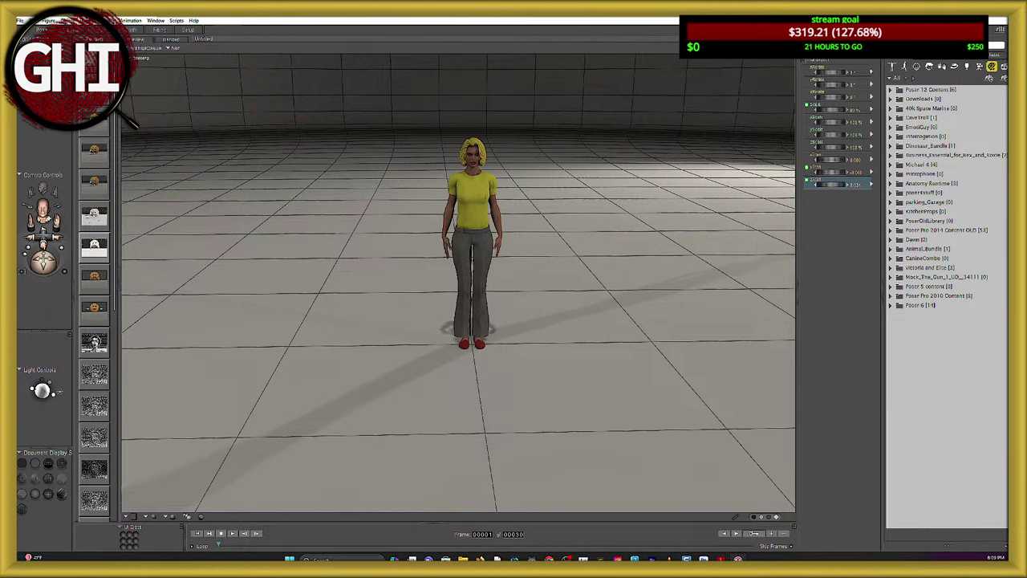
{"action": "left_click_drag", "start_coordinate": [826, 172], "coordinate": [834, 172]}
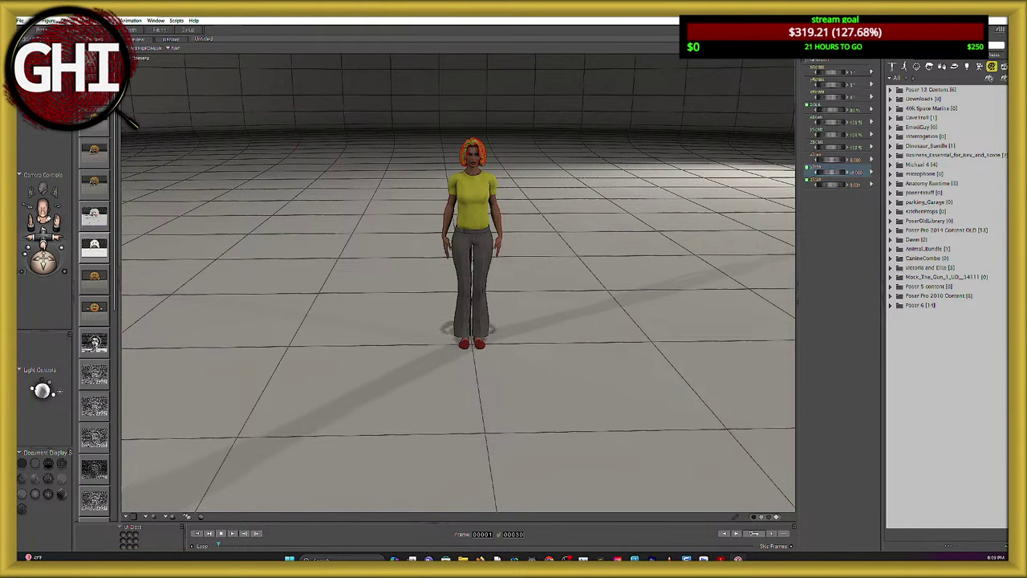
Stretch the hair slightly along its Z axis so it covers the depth of the head.
{"action": "left_click_drag", "start_coordinate": [34, 261], "coordinate": [54, 261]}
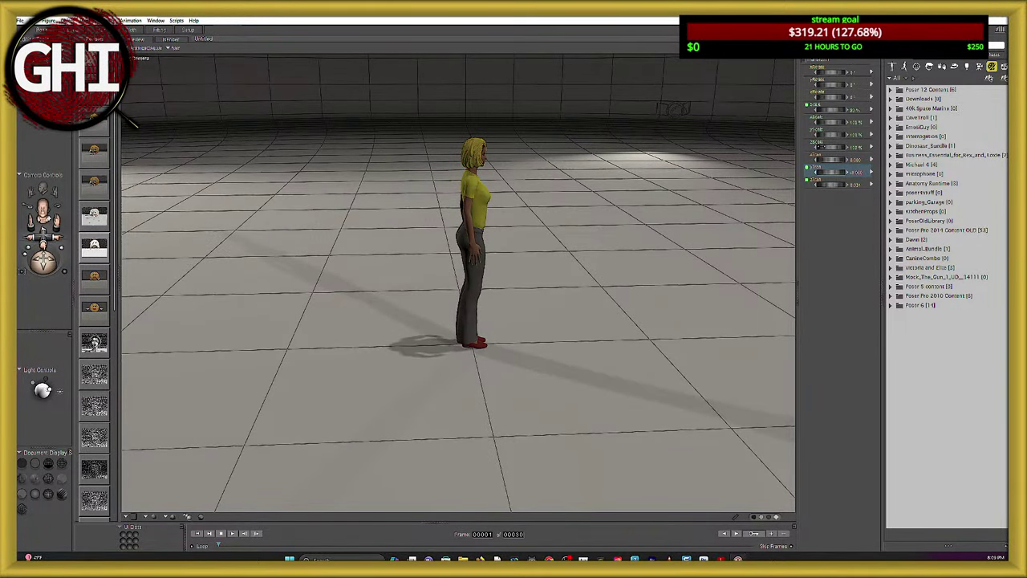
{"action": "left_click", "coordinate": [838, 146]}
{"action": "left_click_drag", "start_coordinate": [833, 147], "coordinate": [839, 147]}
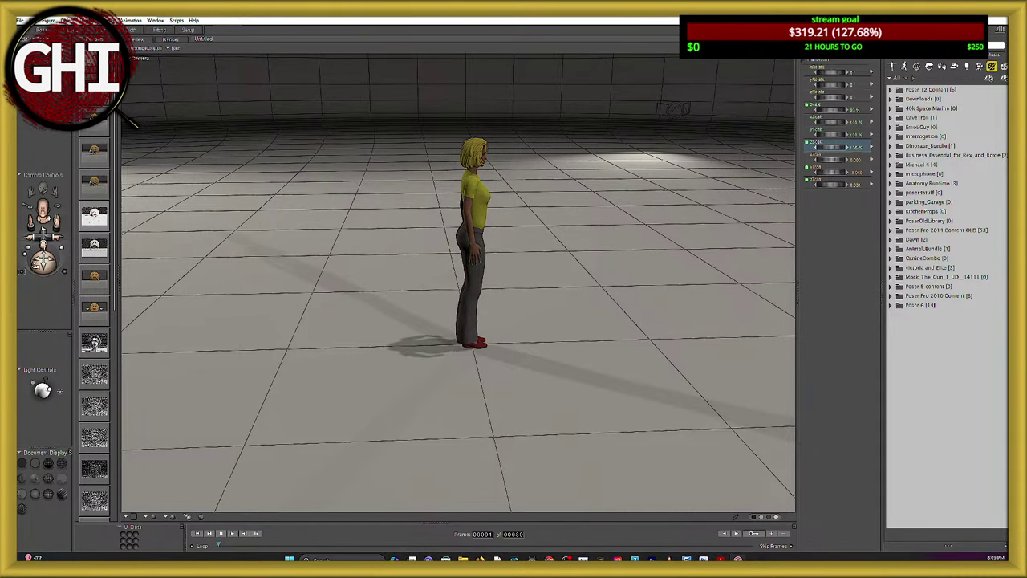
{"action": "mouse_move", "coordinate": [33, 260]}
{"action": "left_mouse_down"}
{"action": "mouse_move", "coordinate": [48, 270]}
{"action": "mouse_move", "coordinate": [39, 272]}
{"action": "mouse_move", "coordinate": [35, 254]}
{"action": "mouse_move", "coordinate": [37, 266]}
{"action": "left_mouse_up"}
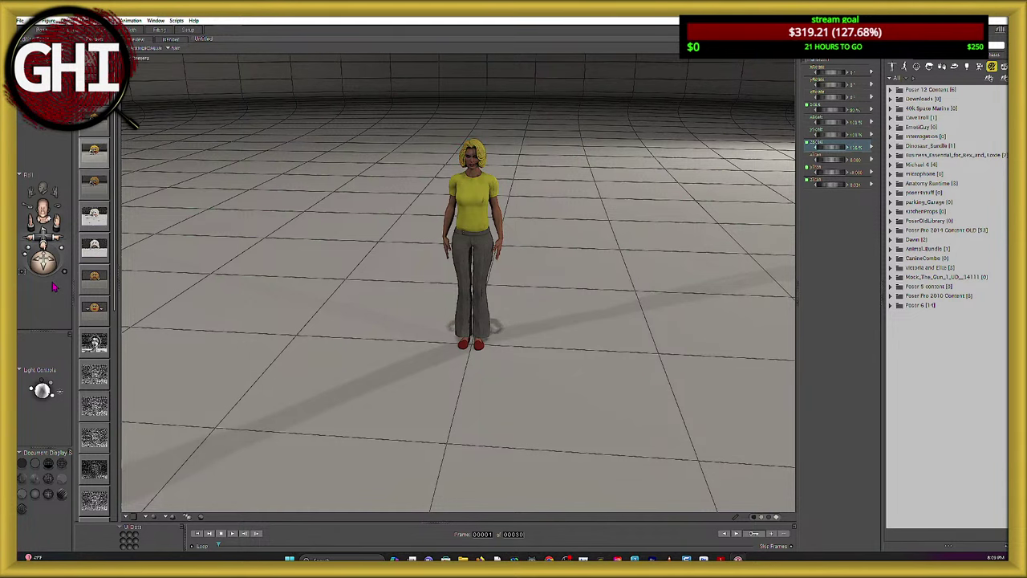
Lower the figure's hip to the floor and move it back so she sits with her legs stretched out.
{"action": "left_click_drag", "start_coordinate": [45, 267], "coordinate": [33, 266]}
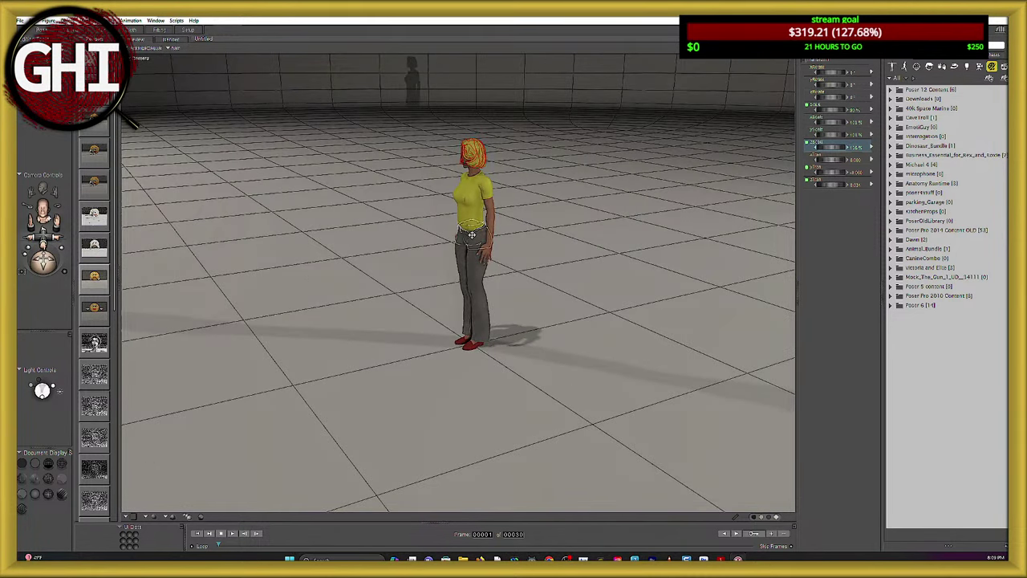
{"action": "left_click_drag", "start_coordinate": [476, 233], "coordinate": [481, 261]}
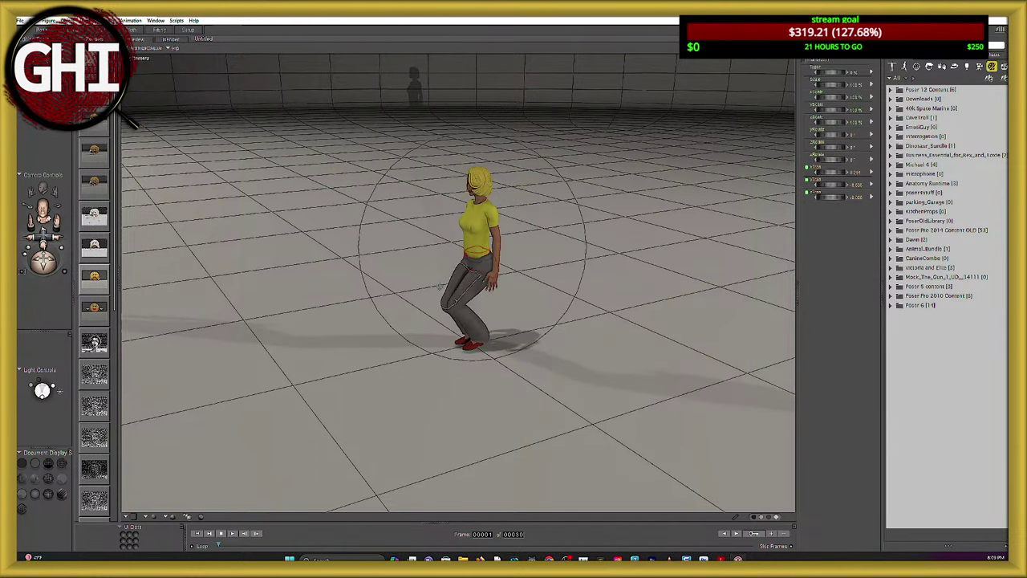
{"action": "left_click_drag", "start_coordinate": [45, 259], "coordinate": [76, 272]}
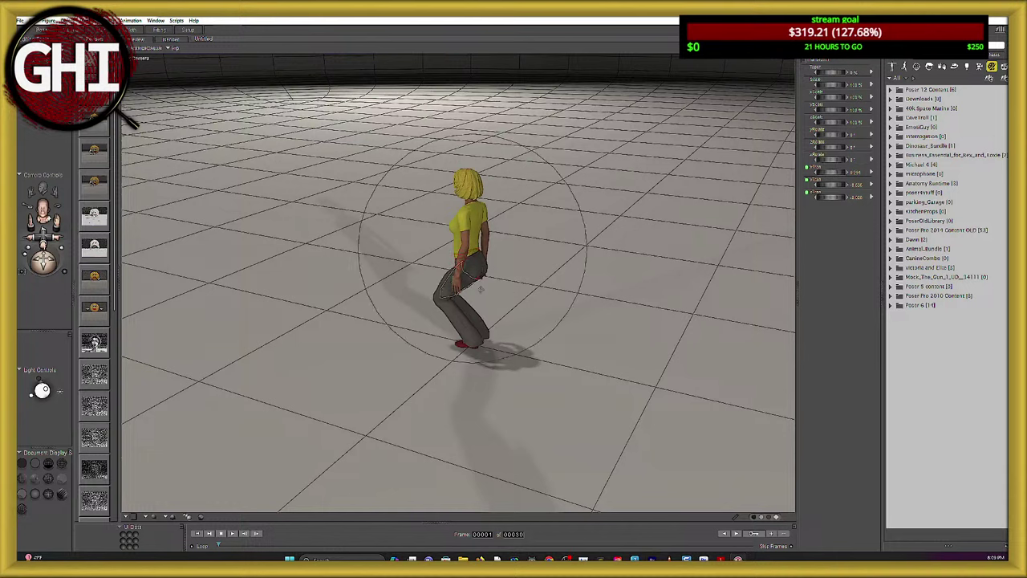
{"action": "left_click_drag", "start_coordinate": [466, 275], "coordinate": [552, 342]}
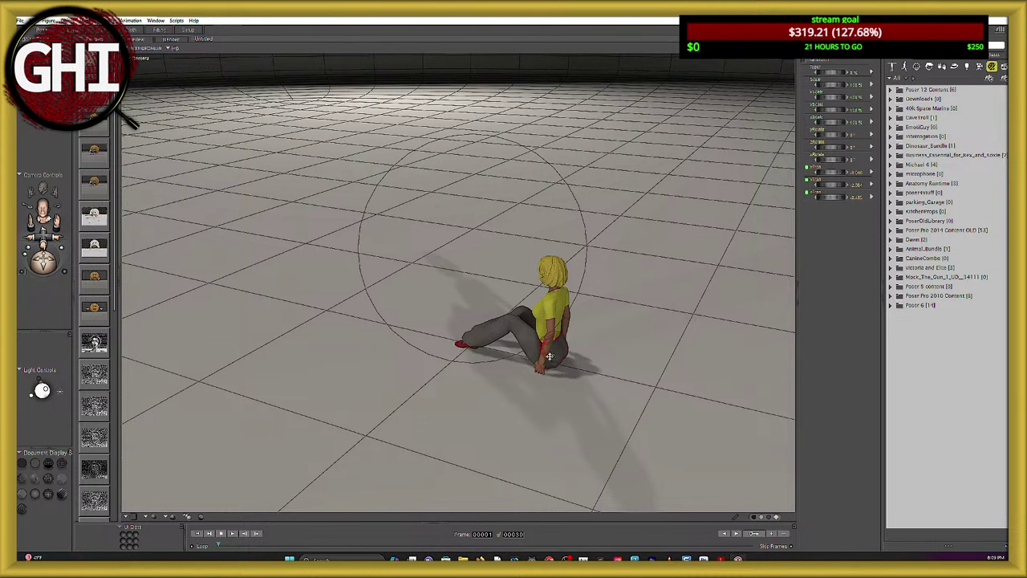
{"action": "left_click", "coordinate": [563, 354]}
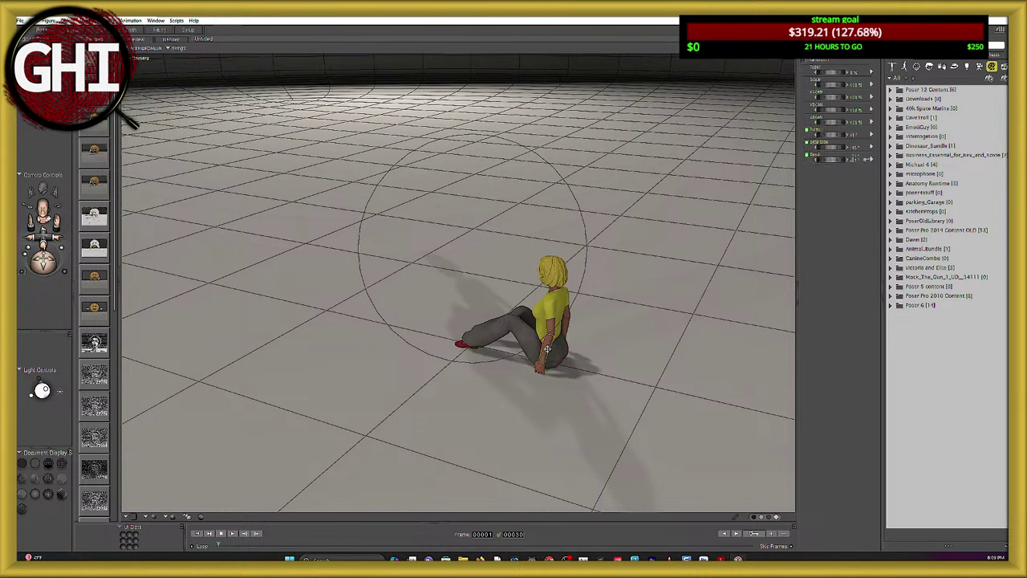
{"action": "left_click_drag", "start_coordinate": [564, 348], "coordinate": [592, 365]}
{"action": "left_click", "coordinate": [581, 362]}
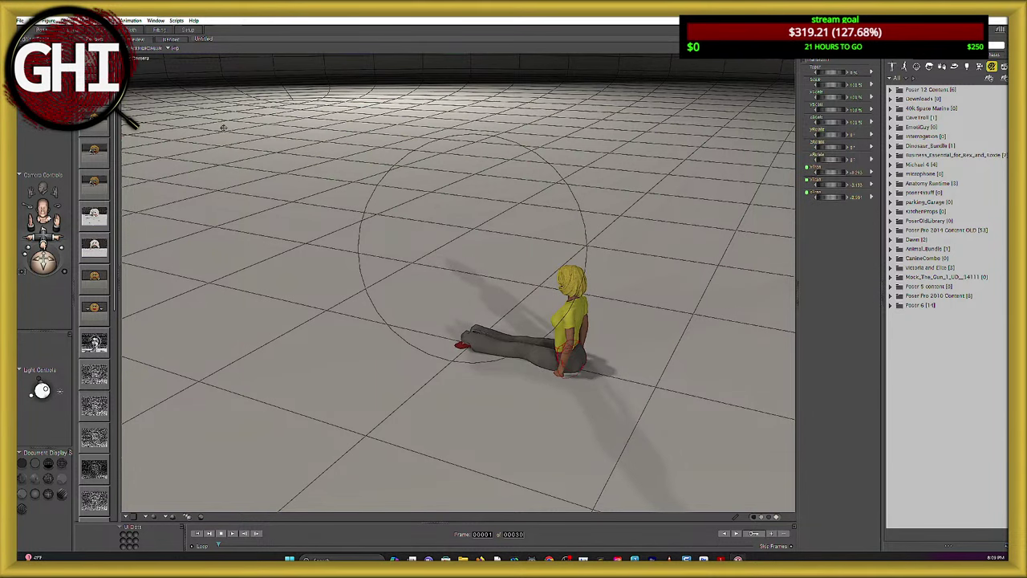
Turn off inverse kinematics for the figure's left and right legs.
{"action": "left_click", "coordinate": [48, 21]}
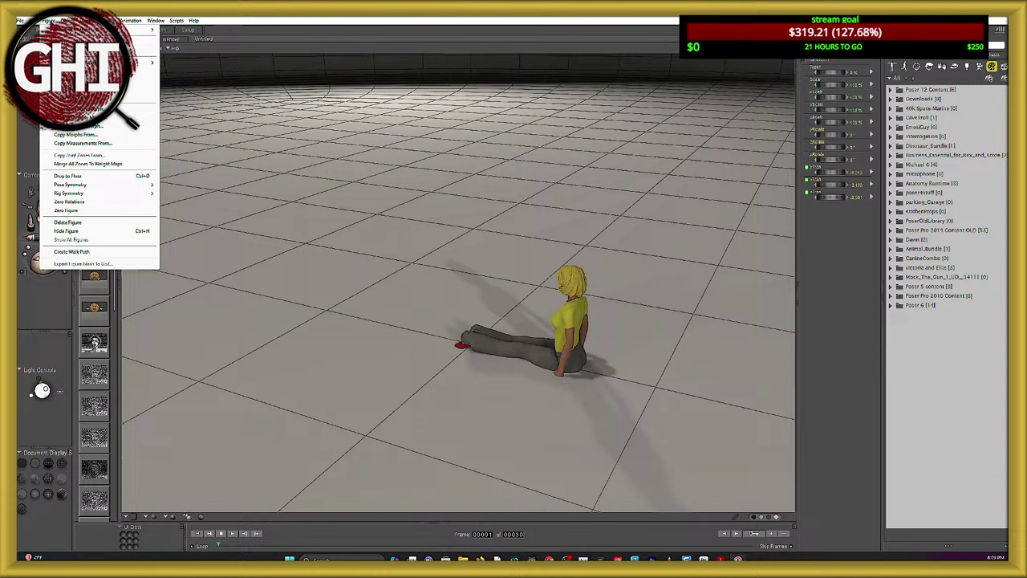
{"action": "mouse_move", "coordinate": [65, 63]}
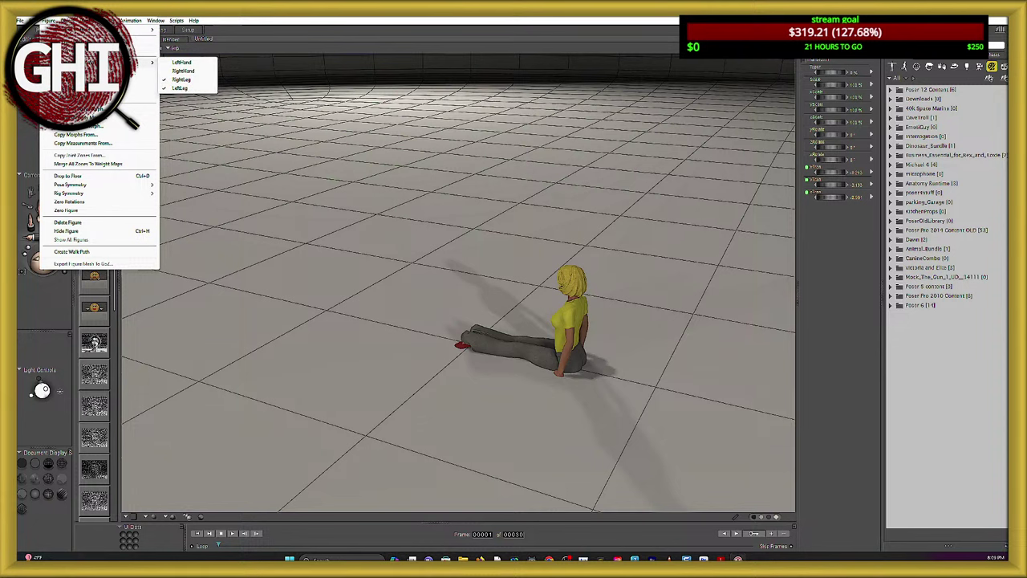
{"action": "left_click", "coordinate": [182, 88]}
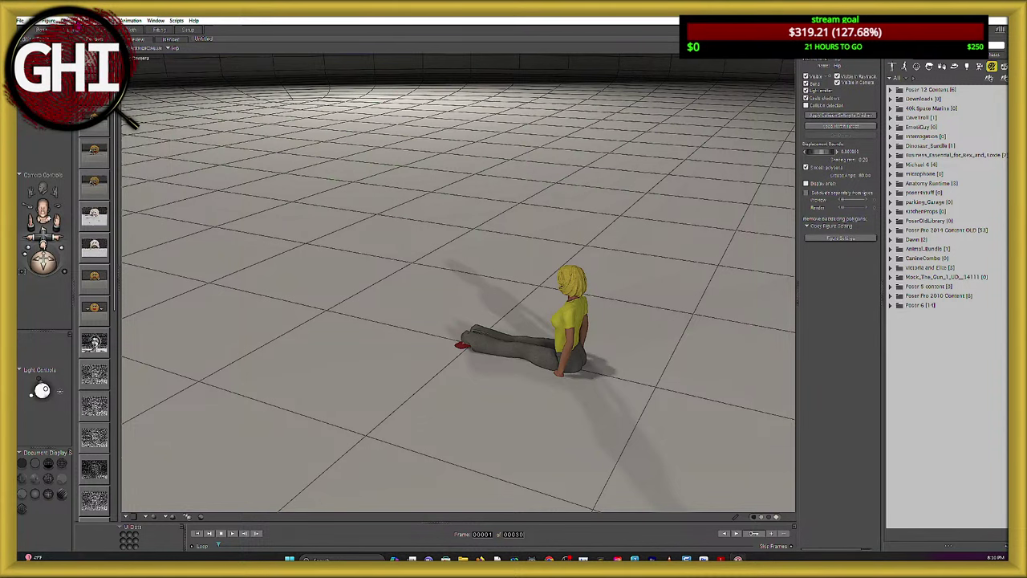
{"action": "left_click", "coordinate": [48, 21]}
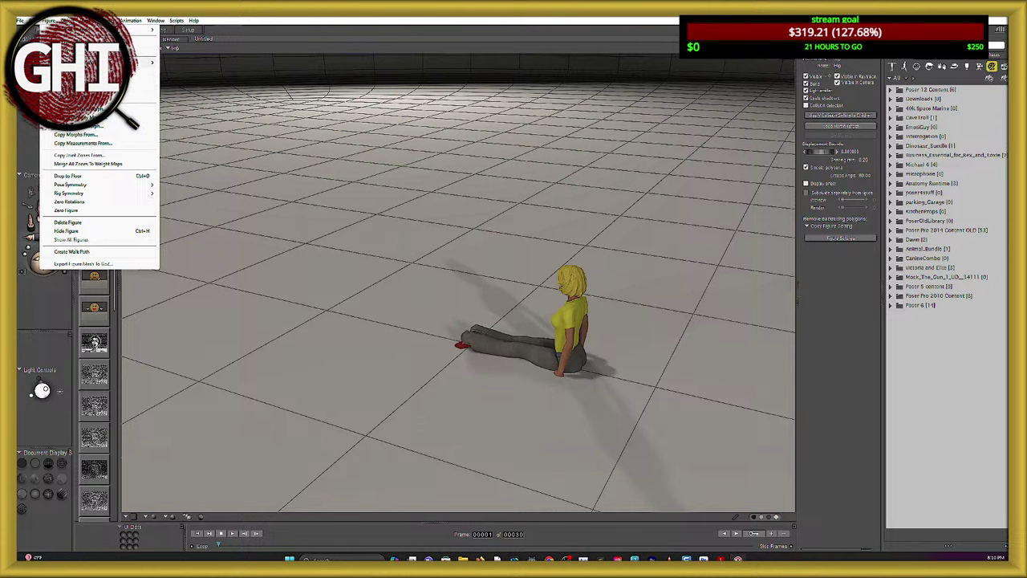
{"action": "mouse_move", "coordinate": [145, 62]}
{"action": "left_click", "coordinate": [182, 88]}
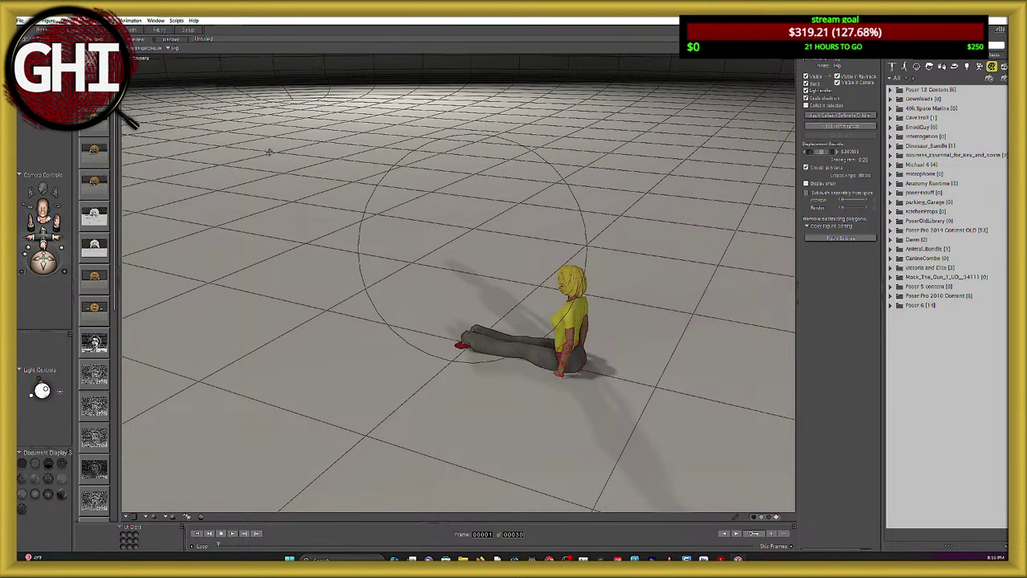
Bend the seated figure's right foot so its toes point upward.
{"action": "left_click", "coordinate": [464, 343]}
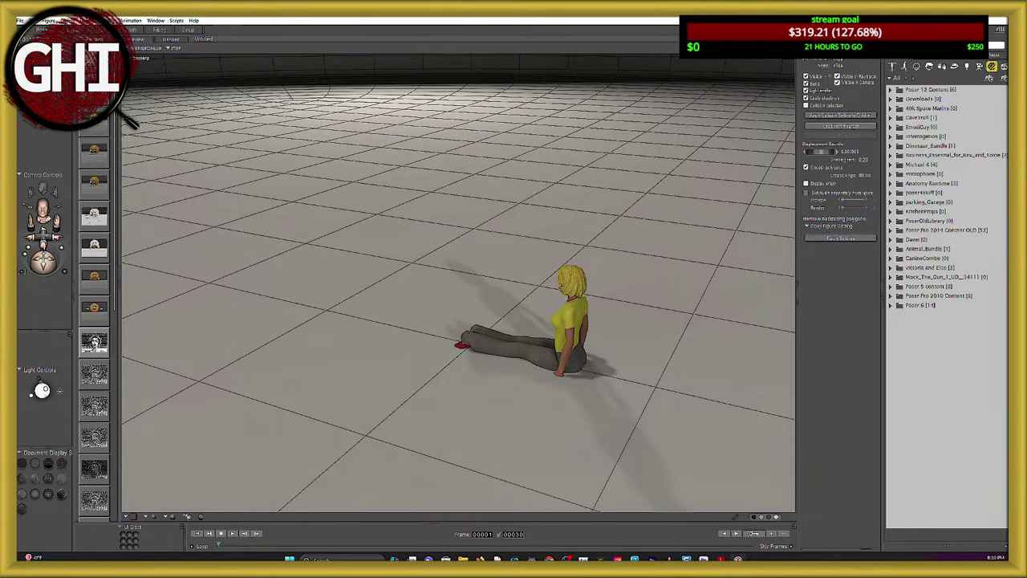
{"action": "left_click_drag", "start_coordinate": [44, 261], "coordinate": [77, 264]}
{"action": "scroll", "coordinate": [334, 335], "scroll_direction": "down", "scroll_amount": 3}
{"action": "scroll", "coordinate": [335, 335], "scroll_direction": "up", "scroll_amount": 6}
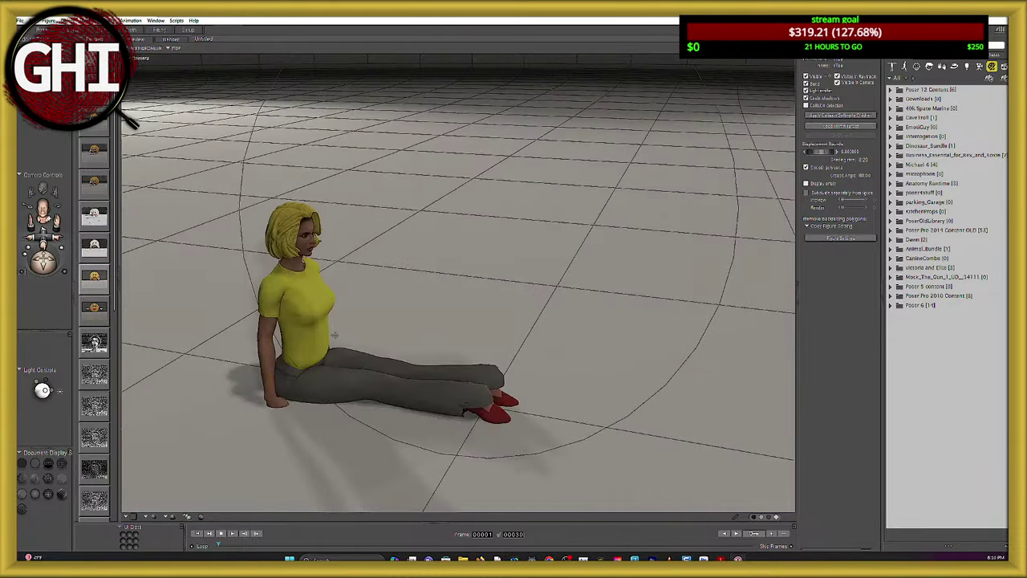
{"action": "left_click", "coordinate": [479, 402]}
{"action": "left_click", "coordinate": [816, 38]}
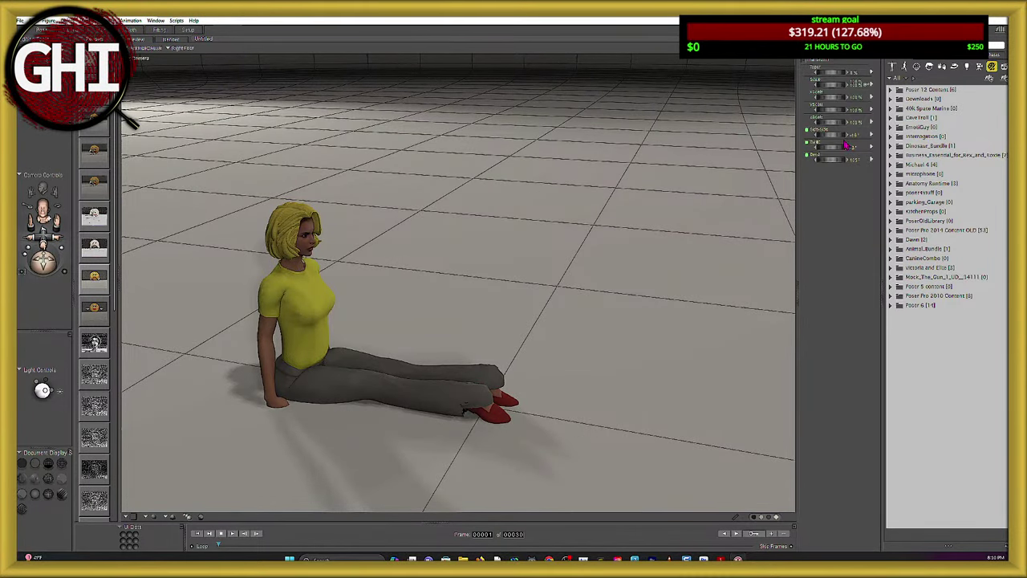
{"action": "left_click_drag", "start_coordinate": [830, 159], "coordinate": [866, 159]}
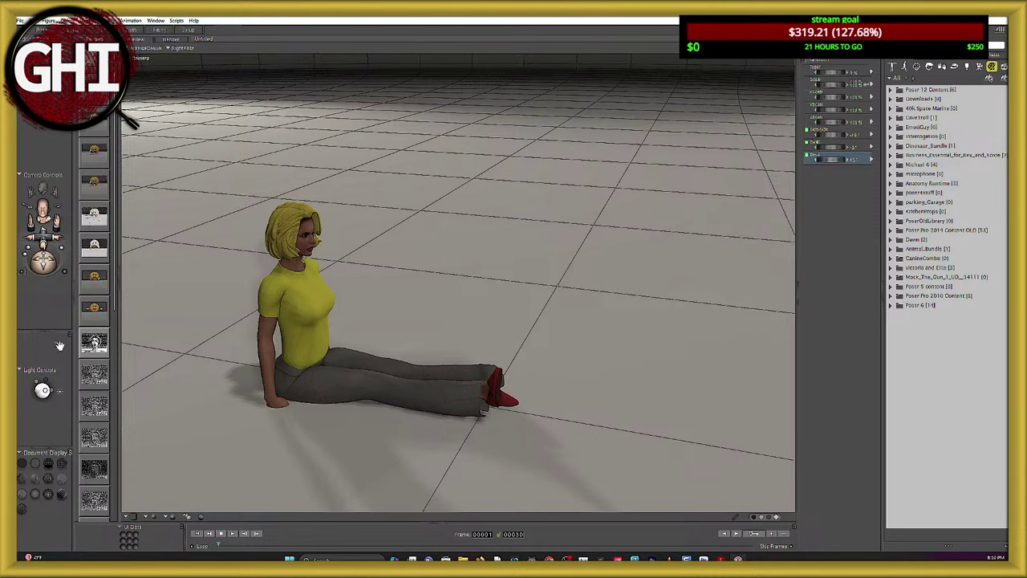
Bend the left foot so its toes point upward like the right foot.
{"action": "left_click_drag", "start_coordinate": [42, 264], "coordinate": [38, 265]}
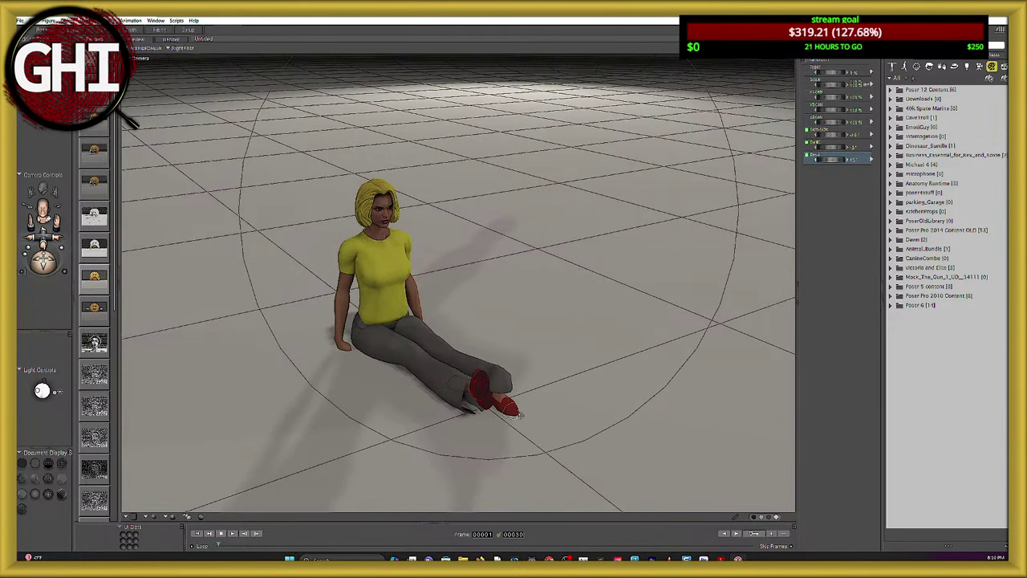
{"action": "left_click", "coordinate": [502, 390]}
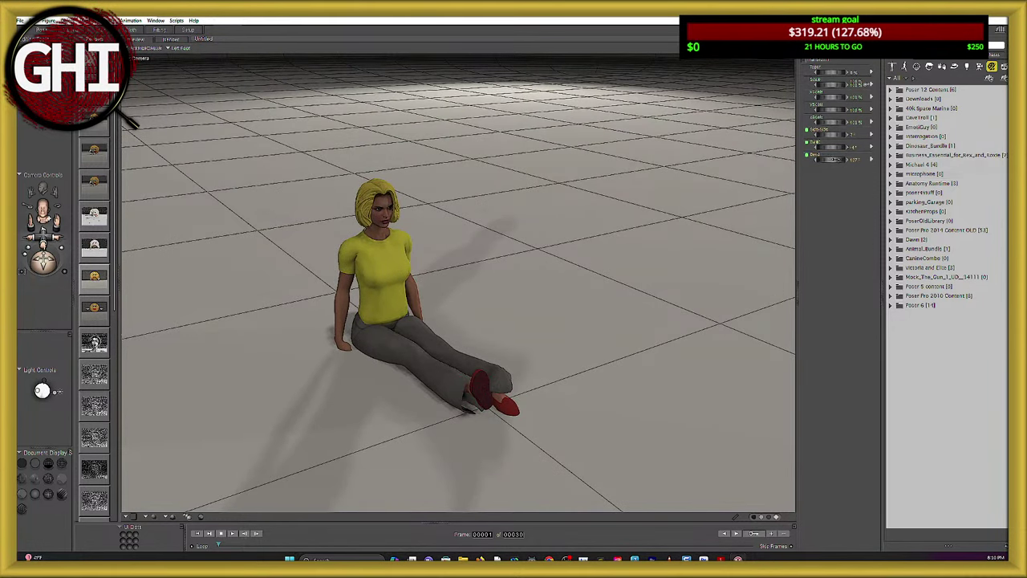
{"action": "left_click_drag", "start_coordinate": [834, 159], "coordinate": [814, 160]}
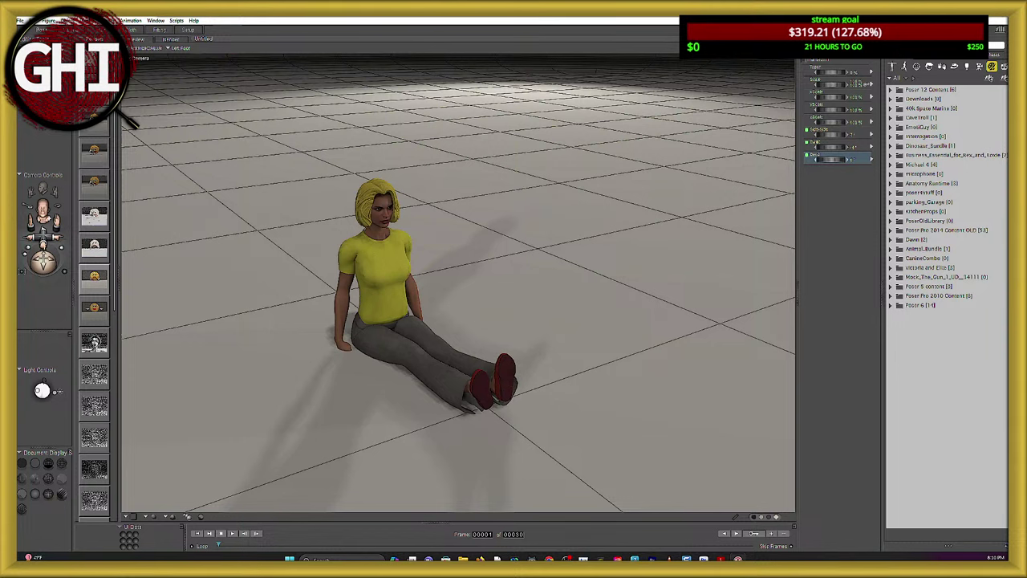
Bend the left and right shins slightly downward so both lower legs rest closer to the floor.
{"action": "left_click_drag", "start_coordinate": [42, 265], "coordinate": [26, 257]}
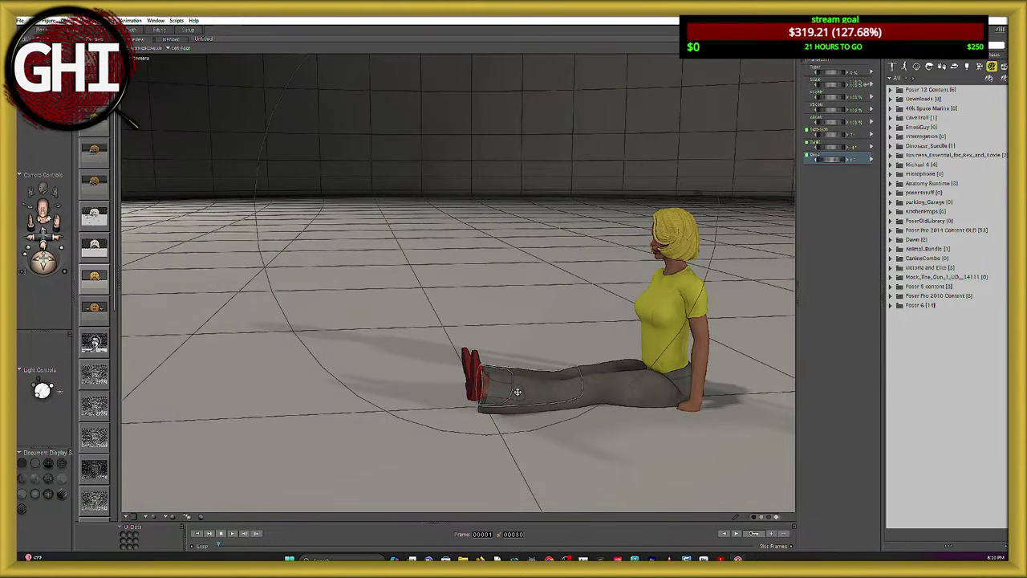
{"action": "left_click", "coordinate": [550, 398]}
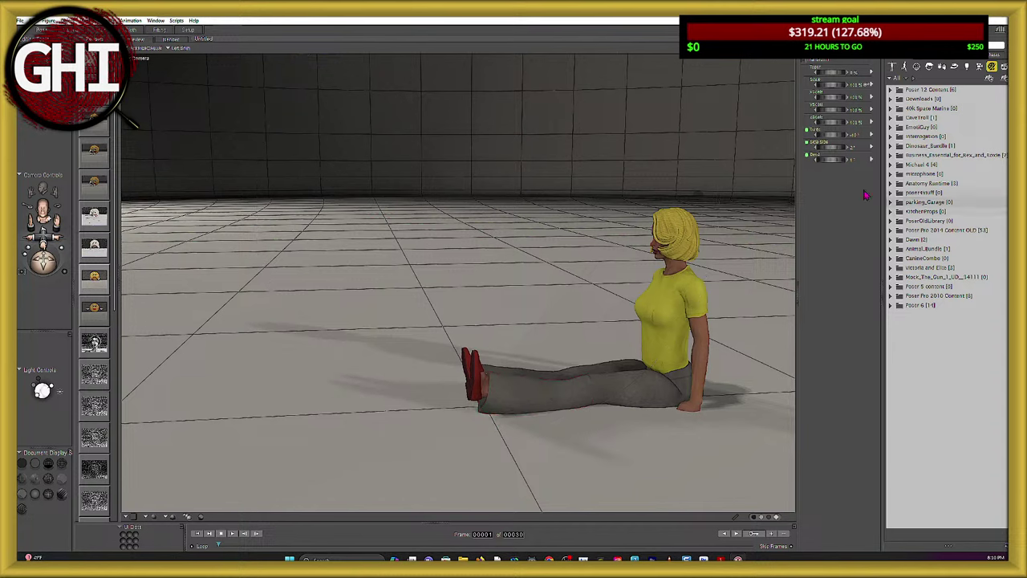
{"action": "left_click_drag", "start_coordinate": [828, 160], "coordinate": [835, 160]}
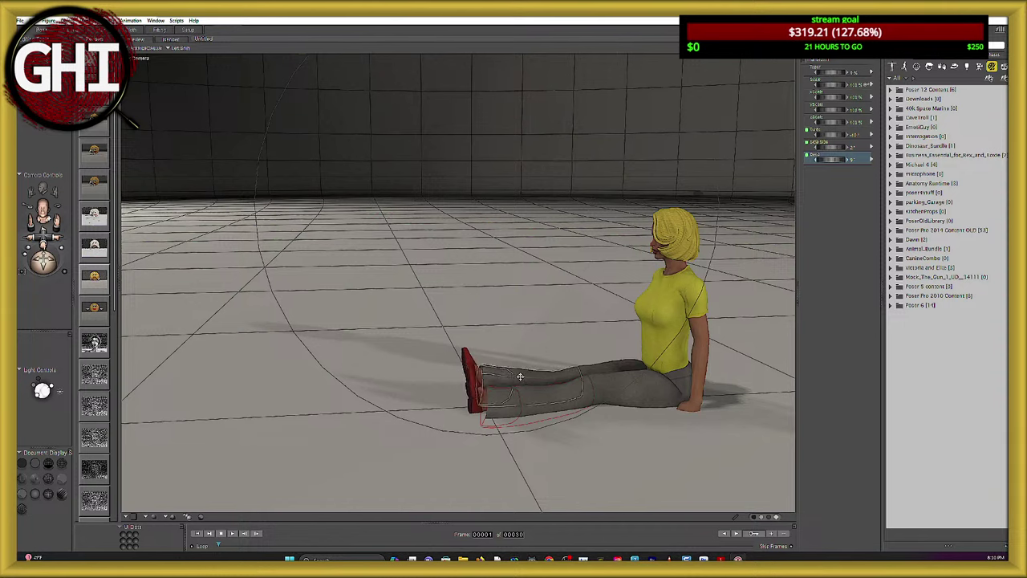
{"action": "left_click_drag", "start_coordinate": [830, 160], "coordinate": [829, 160]}
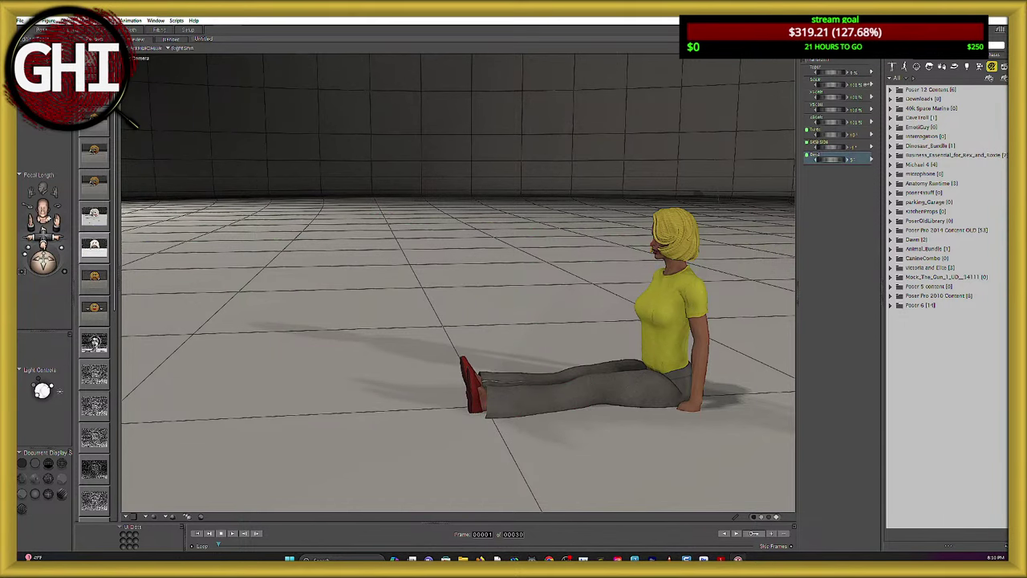
Bend the neck and the head forward so the figure's face hangs down toward her chest.
{"action": "left_click_drag", "start_coordinate": [58, 263], "coordinate": [35, 262]}
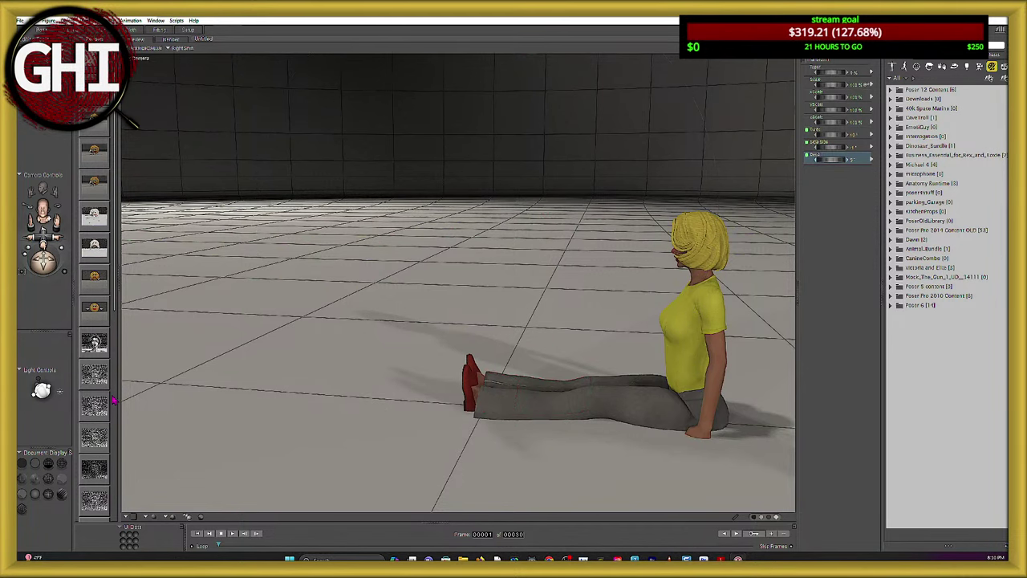
{"action": "mouse_move", "coordinate": [34, 268]}
{"action": "left_mouse_down"}
{"action": "mouse_move", "coordinate": [50, 271]}
{"action": "mouse_move", "coordinate": [39, 267]}
{"action": "left_mouse_up"}
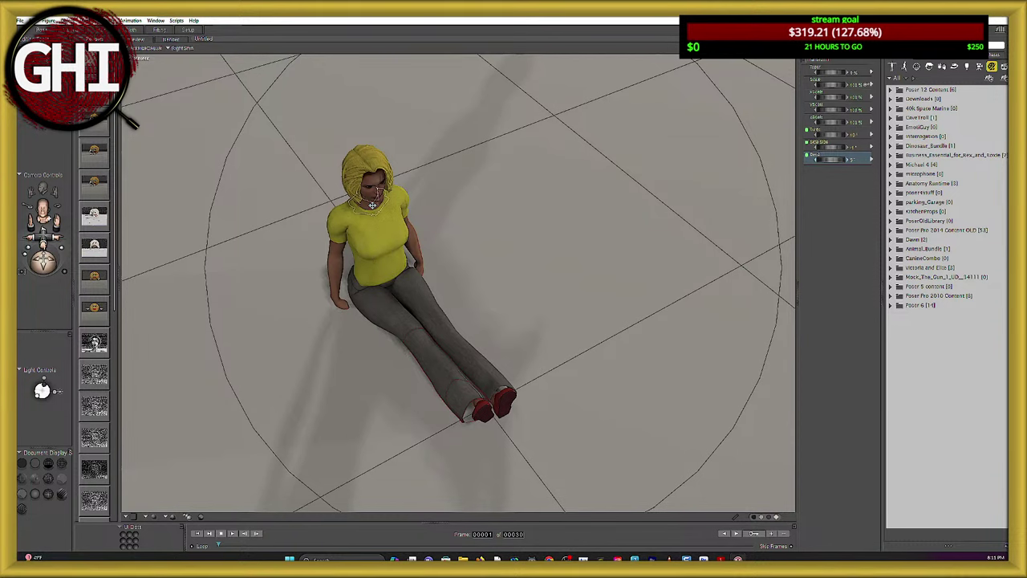
{"action": "left_click_drag", "start_coordinate": [822, 158], "coordinate": [837, 159]}
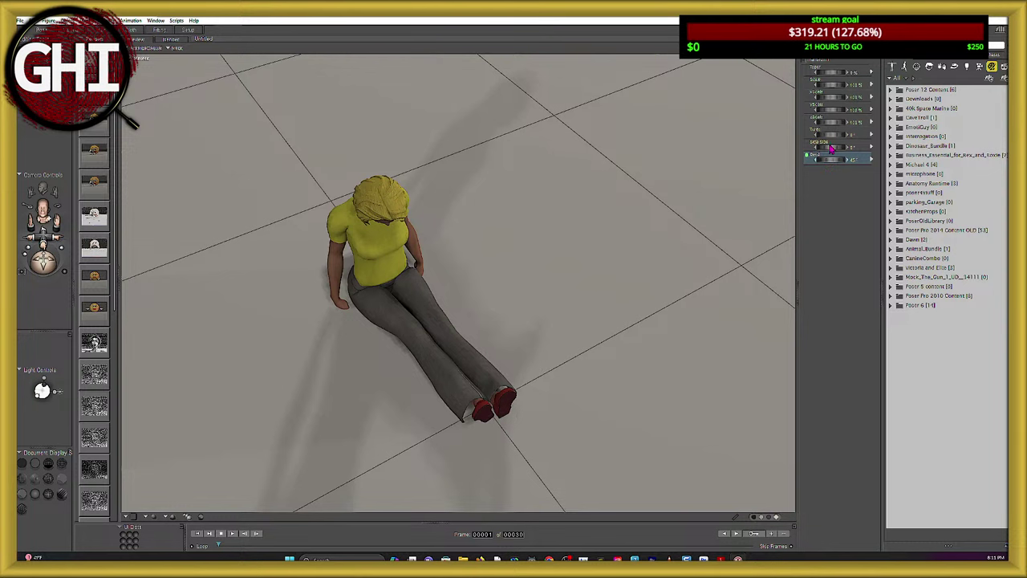
{"action": "left_click_drag", "start_coordinate": [44, 260], "coordinate": [56, 245]}
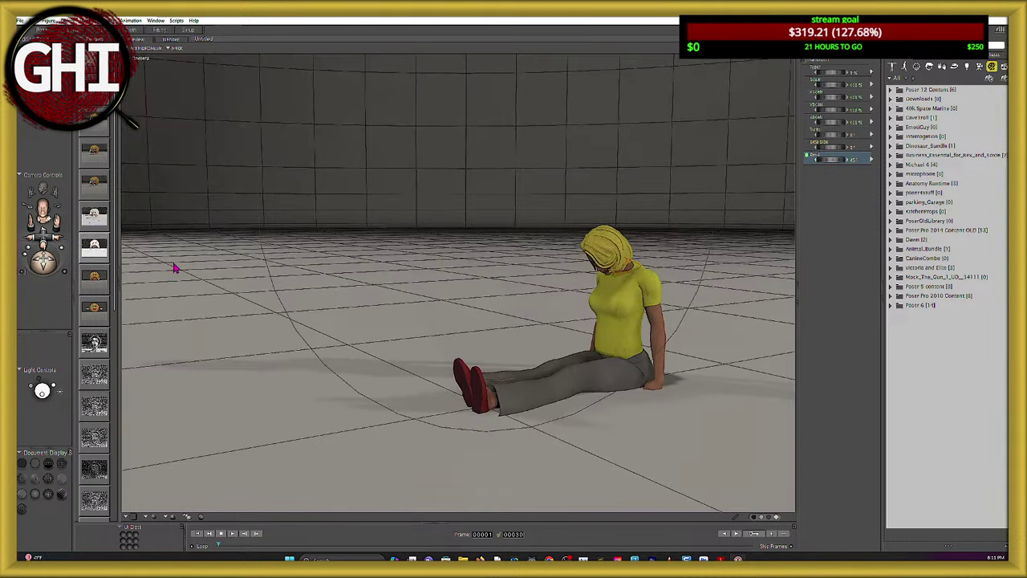
{"action": "left_click", "coordinate": [602, 261]}
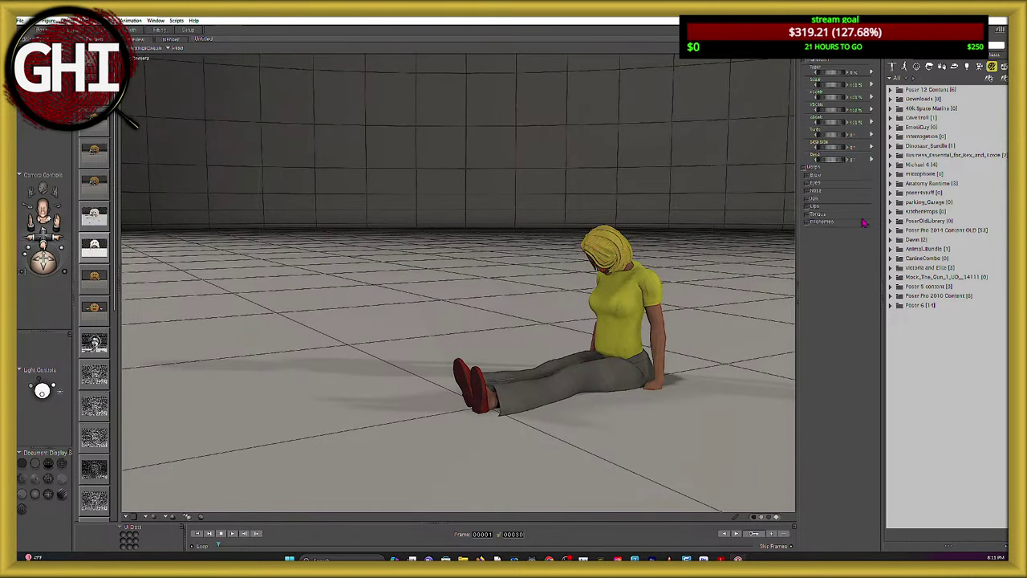
{"action": "left_click_drag", "start_coordinate": [830, 159], "coordinate": [852, 160]}
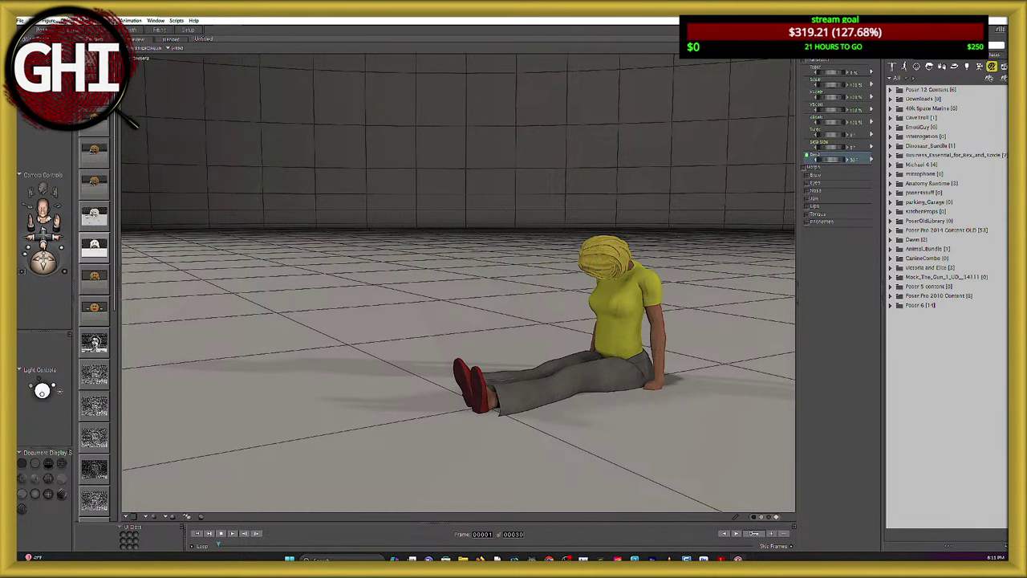
Bend the right forearm so the hand lifts off the floor and comes over the lap.
{"action": "left_click_drag", "start_coordinate": [52, 264], "coordinate": [94, 264]}
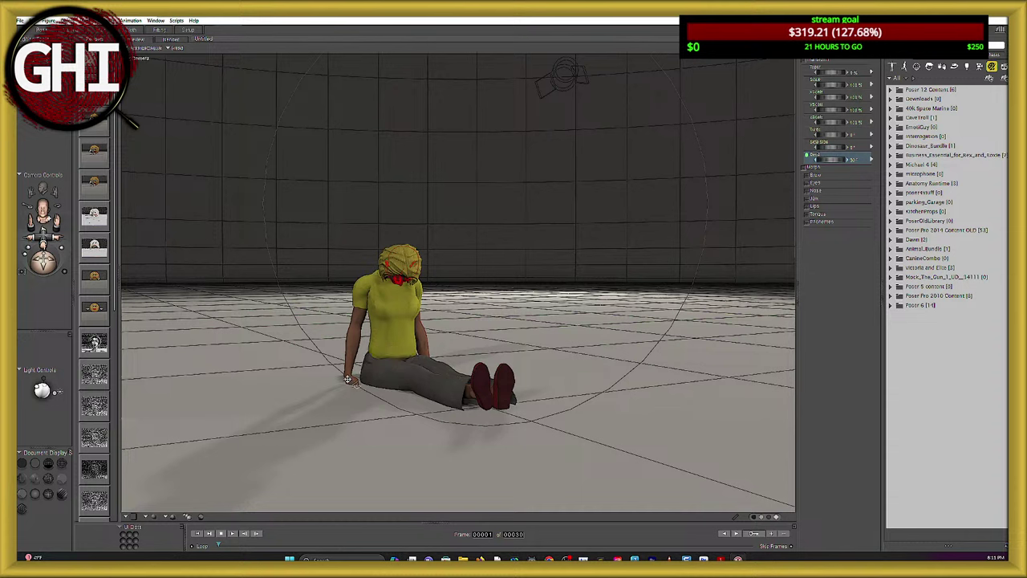
{"action": "left_click", "coordinate": [349, 372]}
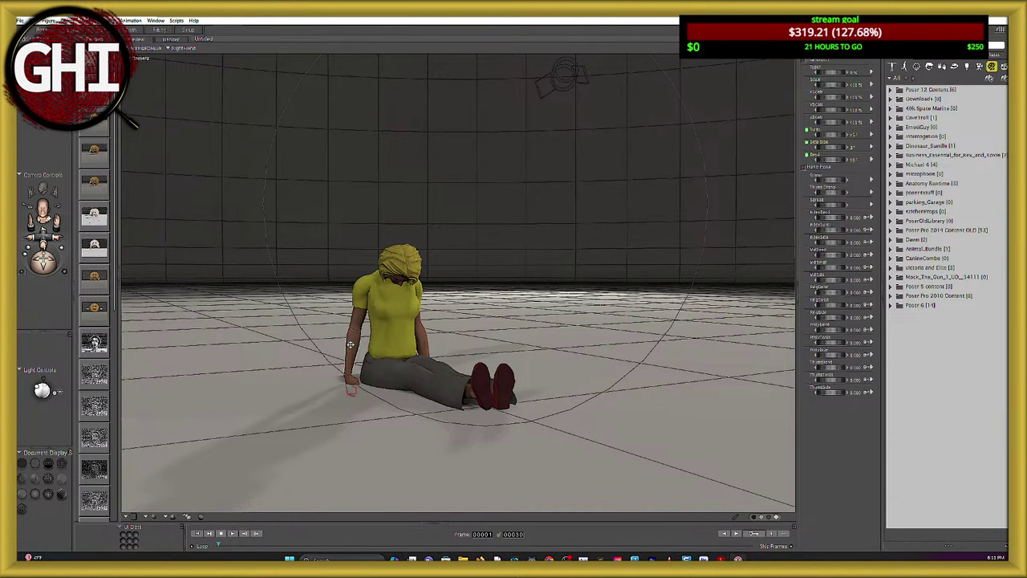
{"action": "left_click", "coordinate": [351, 344]}
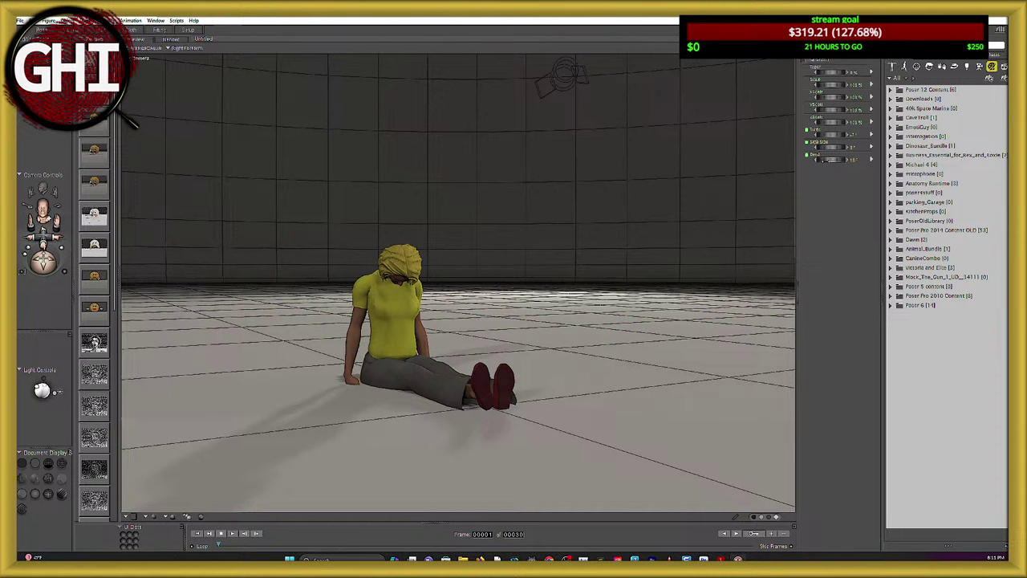
{"action": "left_click_drag", "start_coordinate": [825, 160], "coordinate": [844, 159]}
Adjust the bend and twist of a finger on the right hand over the lap.
{"action": "left_click_drag", "start_coordinate": [43, 236], "coordinate": [44, 260]}
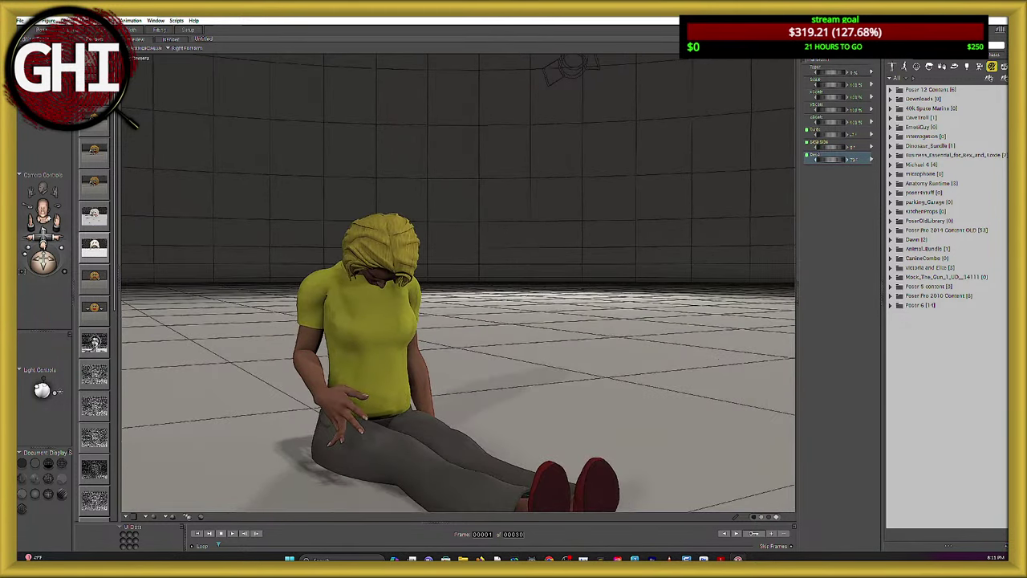
{"action": "left_click", "coordinate": [337, 434]}
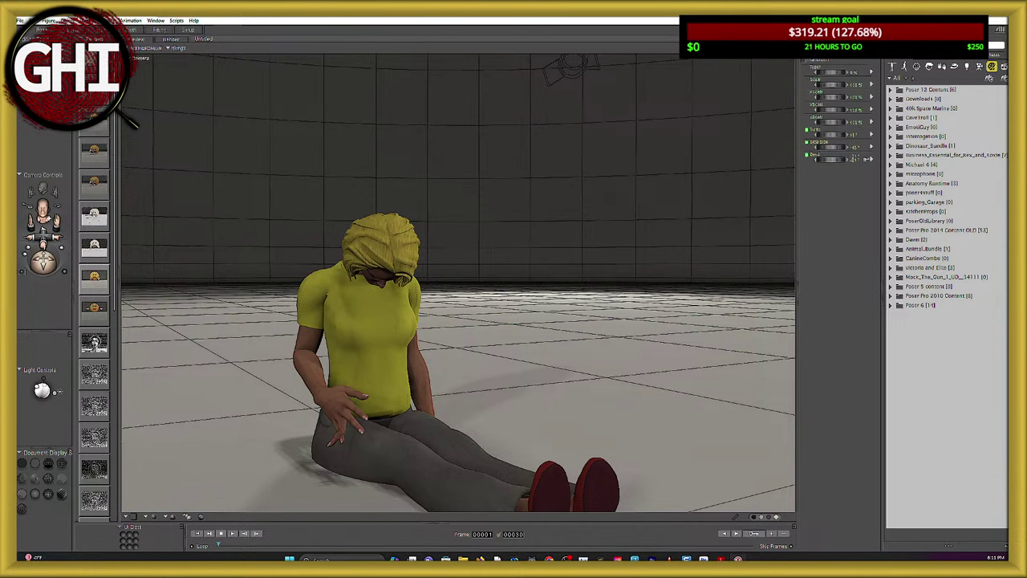
{"action": "left_click_drag", "start_coordinate": [830, 159], "coordinate": [839, 159]}
{"action": "left_click_drag", "start_coordinate": [830, 133], "coordinate": [839, 133]}
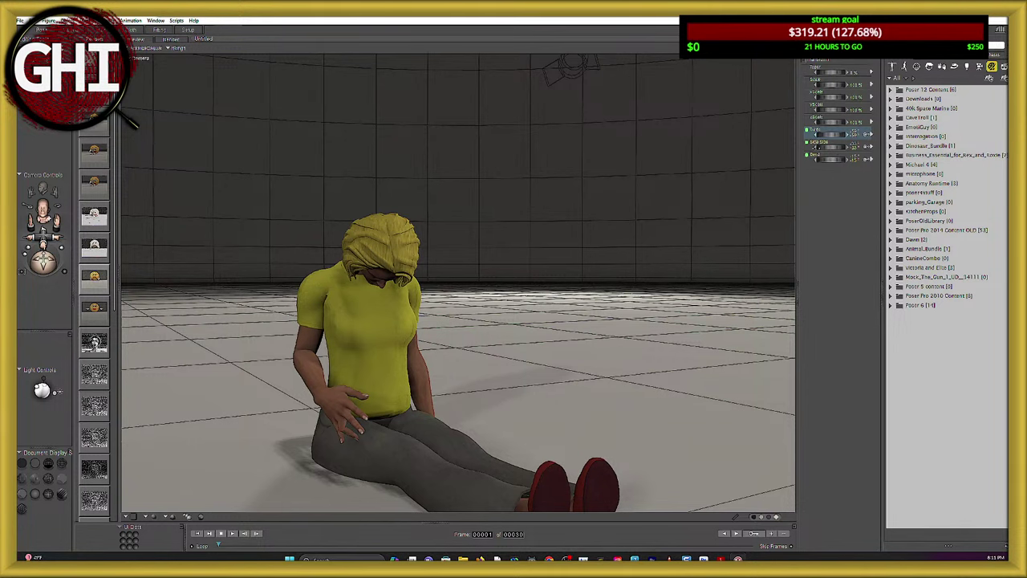
{"action": "left_click_drag", "start_coordinate": [828, 159], "coordinate": [836, 159]}
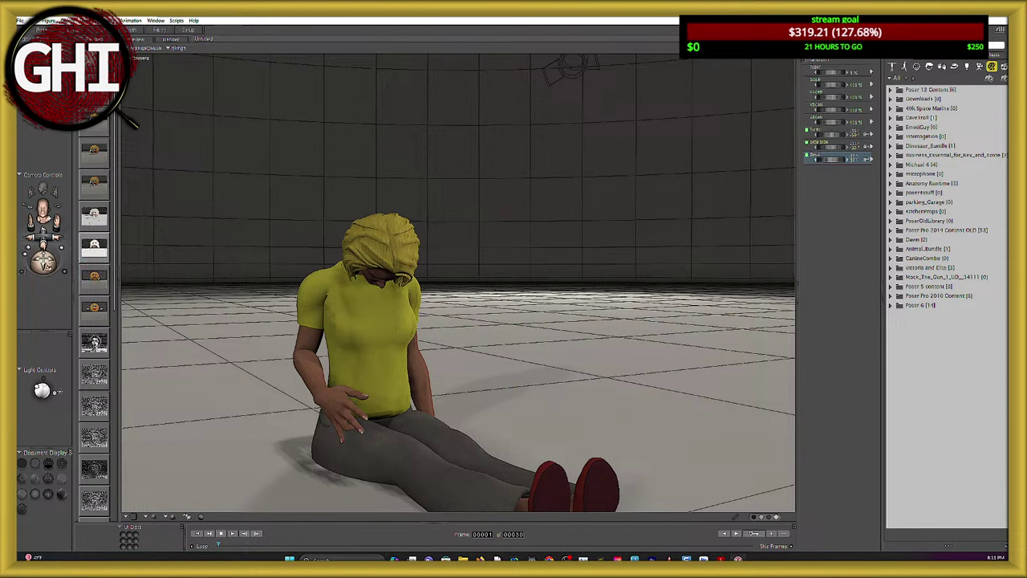
Lean the figure's torso to her right by bending the abdomen side to side.
{"action": "left_click_drag", "start_coordinate": [45, 265], "coordinate": [46, 218]}
{"action": "left_click_drag", "start_coordinate": [45, 265], "coordinate": [45, 241]}
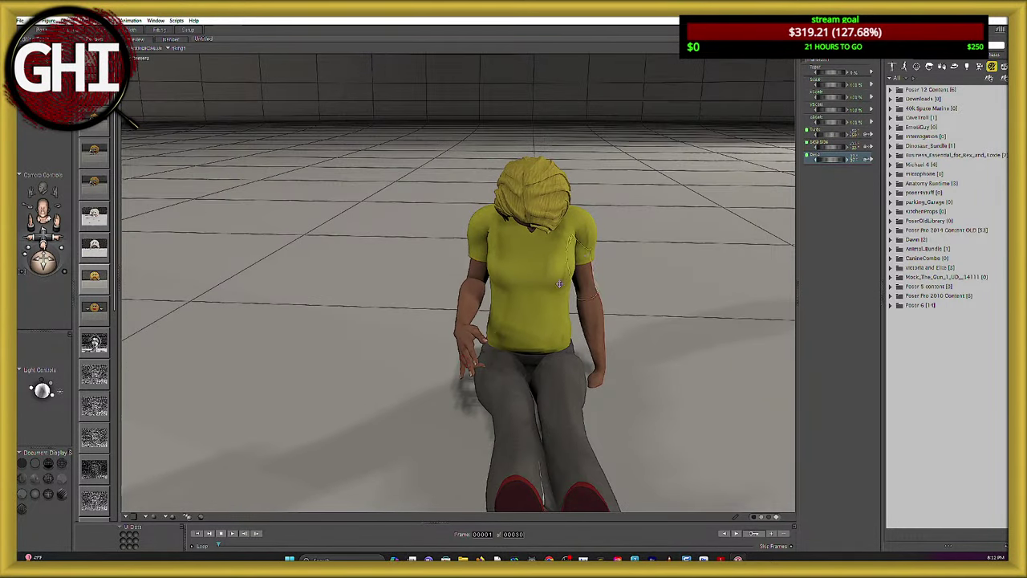
{"action": "left_click", "coordinate": [526, 315]}
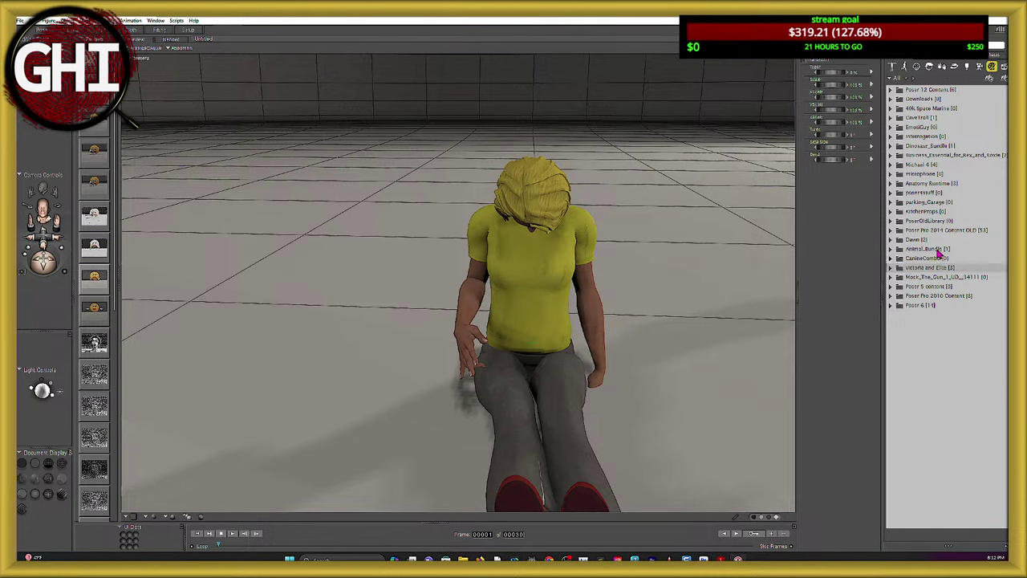
{"action": "left_click_drag", "start_coordinate": [830, 146], "coordinate": [852, 147]}
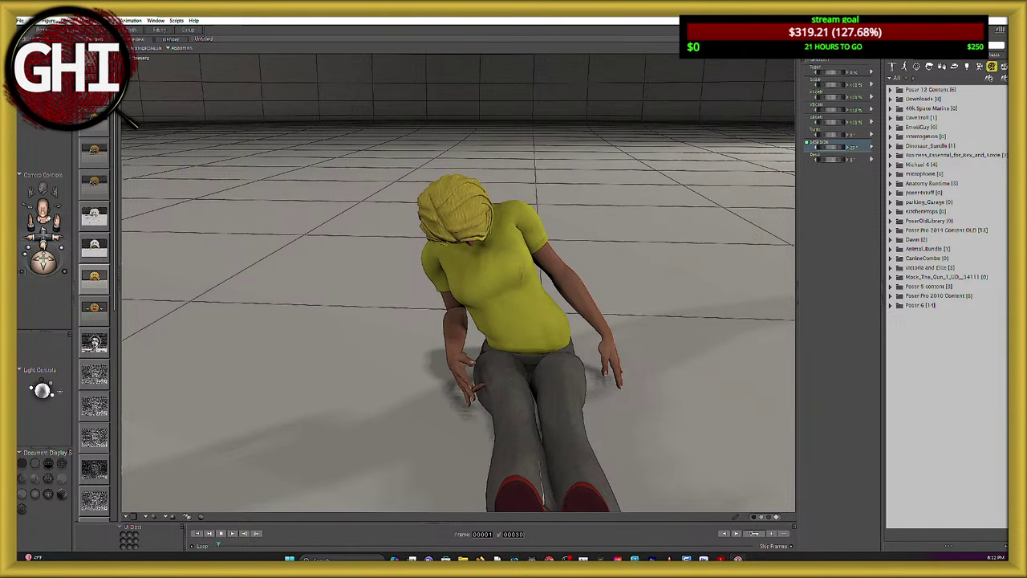
Swing the left upper arm forward and bend the left forearm so the left hand rests over the lap.
{"action": "left_click_drag", "start_coordinate": [38, 264], "coordinate": [70, 270]}
{"action": "left_click_drag", "start_coordinate": [41, 237], "coordinate": [58, 251]}
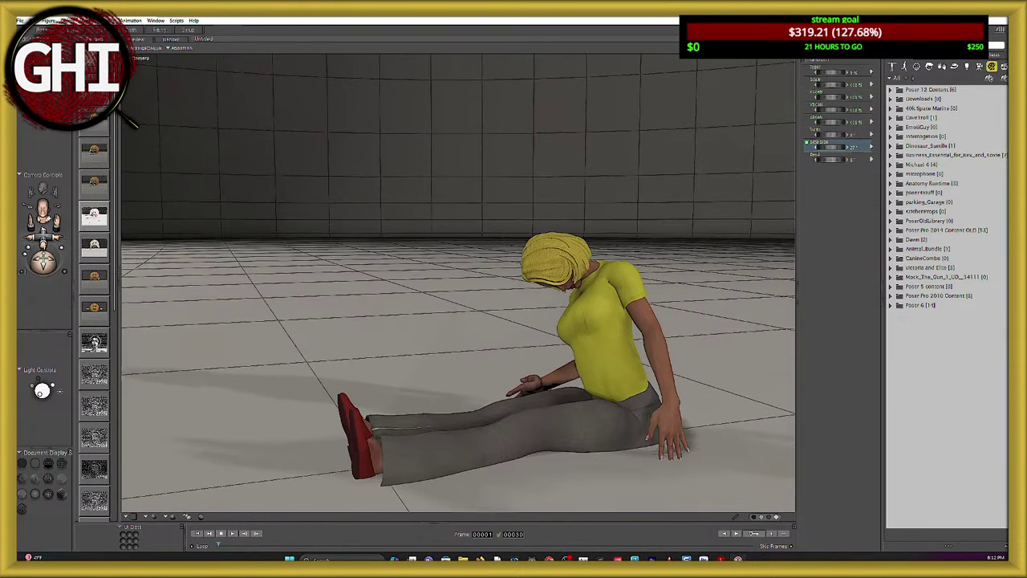
{"action": "left_click", "coordinate": [658, 363]}
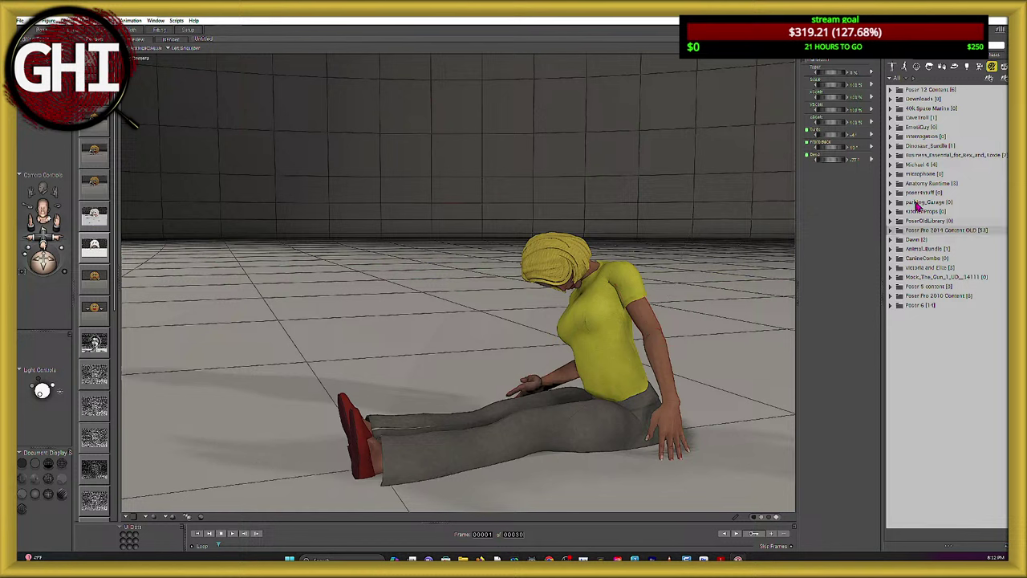
{"action": "mouse_move", "coordinate": [831, 158]}
{"action": "left_mouse_down"}
{"action": "mouse_move", "coordinate": [844, 159]}
{"action": "mouse_move", "coordinate": [813, 145]}
{"action": "mouse_move", "coordinate": [822, 148]}
{"action": "left_mouse_up"}
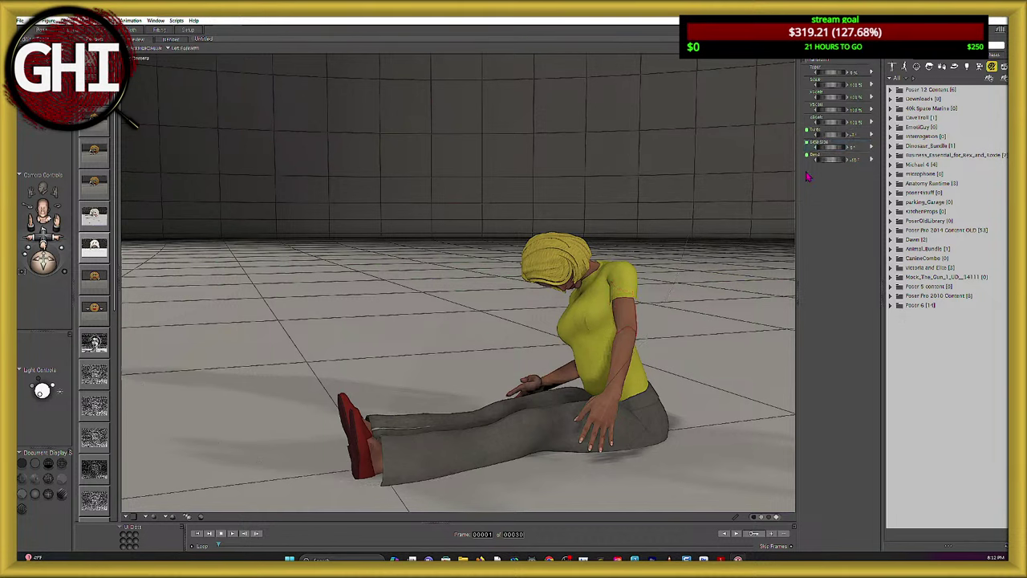
{"action": "mouse_move", "coordinate": [831, 159]}
{"action": "left_mouse_down"}
{"action": "mouse_move", "coordinate": [817, 159]}
{"action": "mouse_move", "coordinate": [839, 134]}
{"action": "mouse_move", "coordinate": [827, 158]}
{"action": "mouse_move", "coordinate": [835, 147]}
{"action": "left_mouse_up"}
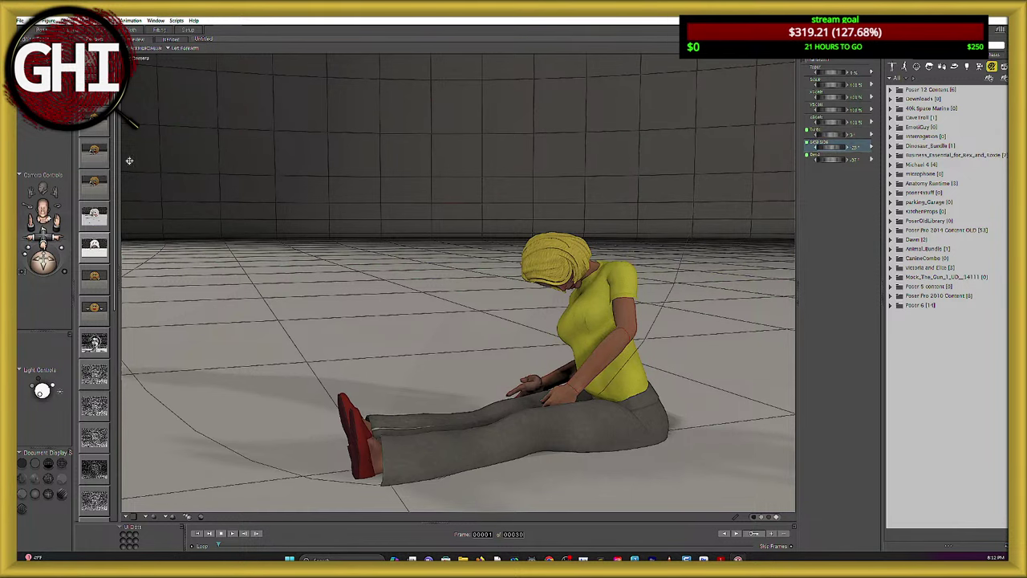
{"action": "left_click_drag", "start_coordinate": [51, 260], "coordinate": [71, 270]}
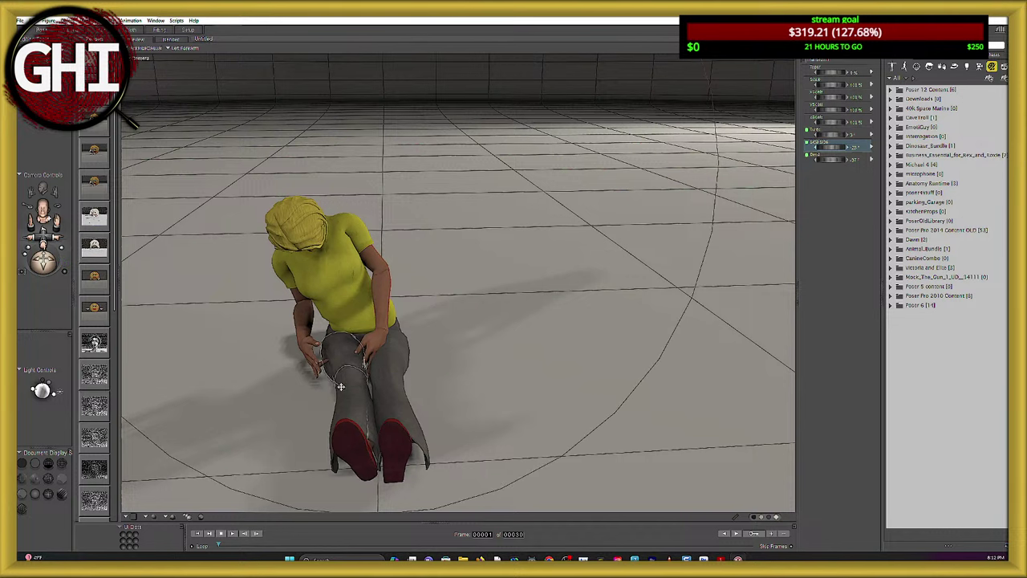
{"action": "left_click", "coordinate": [297, 348]}
{"action": "left_click", "coordinate": [851, 253]}
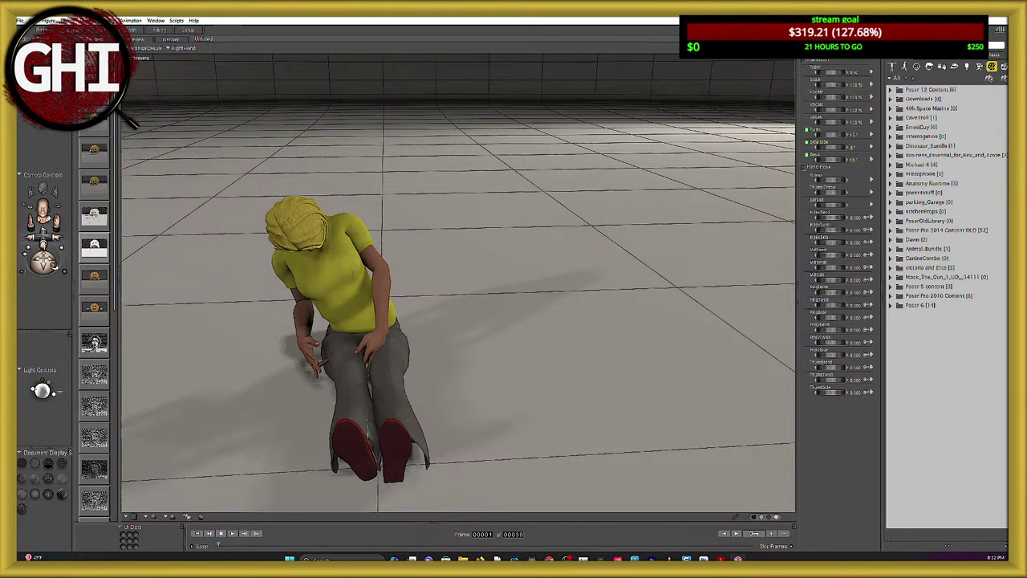
{"action": "mouse_move", "coordinate": [44, 266]}
{"action": "left_mouse_down"}
{"action": "mouse_move", "coordinate": [25, 258]}
{"action": "mouse_move", "coordinate": [43, 260]}
{"action": "left_mouse_up"}
Start an FBX export of the scene with diffuse color baked into the diffuse texture and the texture atlas compiled.
{"action": "left_click", "coordinate": [20, 20]}
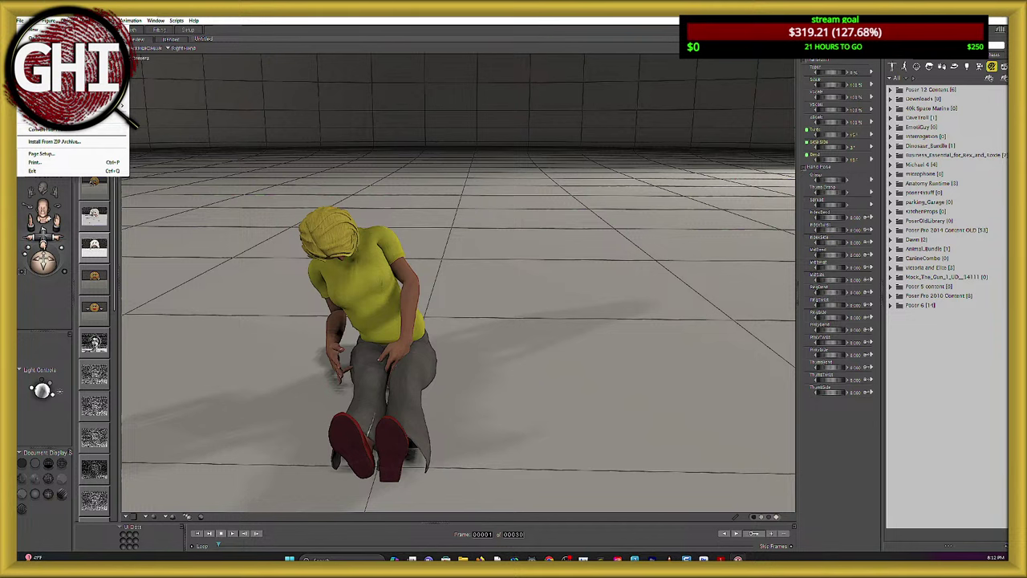
{"action": "mouse_move", "coordinate": [48, 105]}
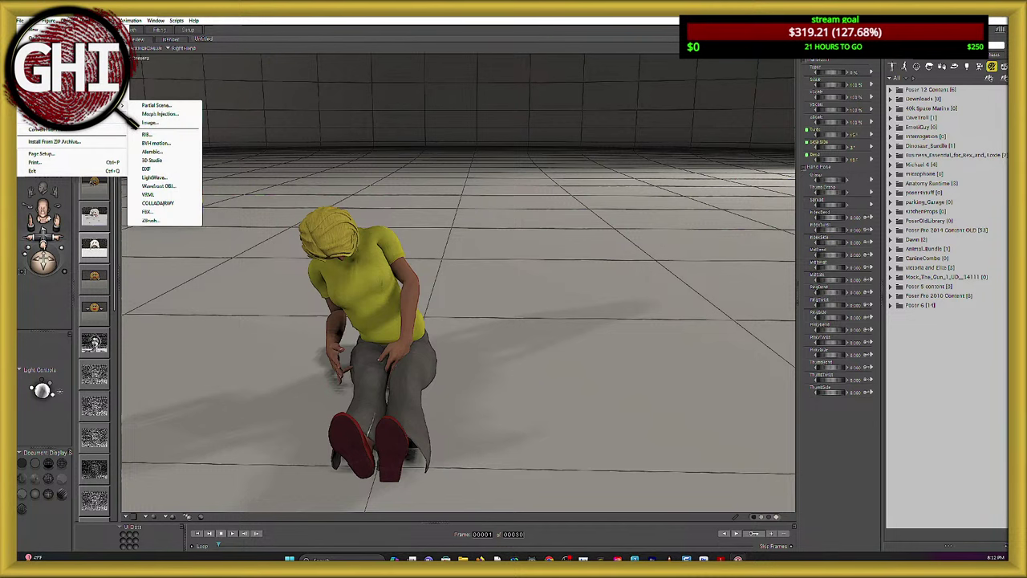
{"action": "left_click", "coordinate": [149, 213]}
{"action": "left_click", "coordinate": [549, 309]}
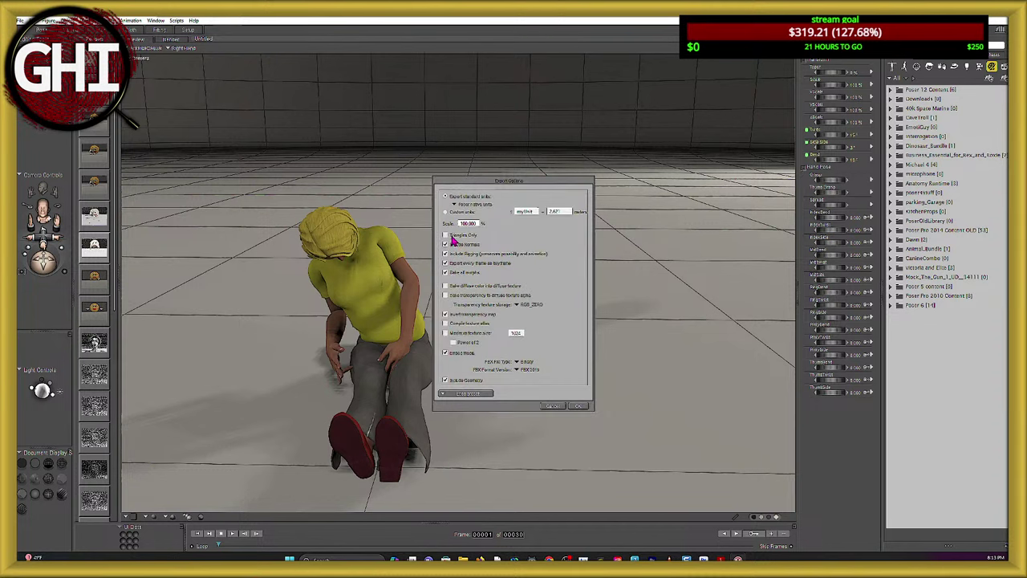
{"action": "left_click", "coordinate": [446, 288]}
{"action": "left_click", "coordinate": [446, 323]}
{"action": "left_click", "coordinate": [579, 406]}
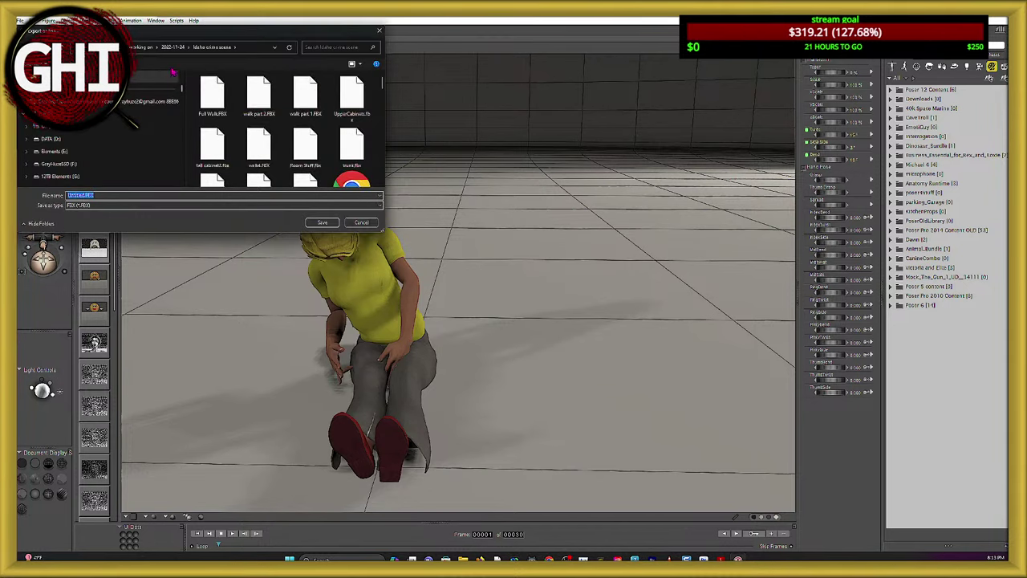
Name the FBX export file after the character in the Idaho crime scene folder.
{"action": "left_click", "coordinate": [81, 196]}
{"action": "double_click", "coordinate": [81, 196]}
{"action": "type", "text": "Kayla"}
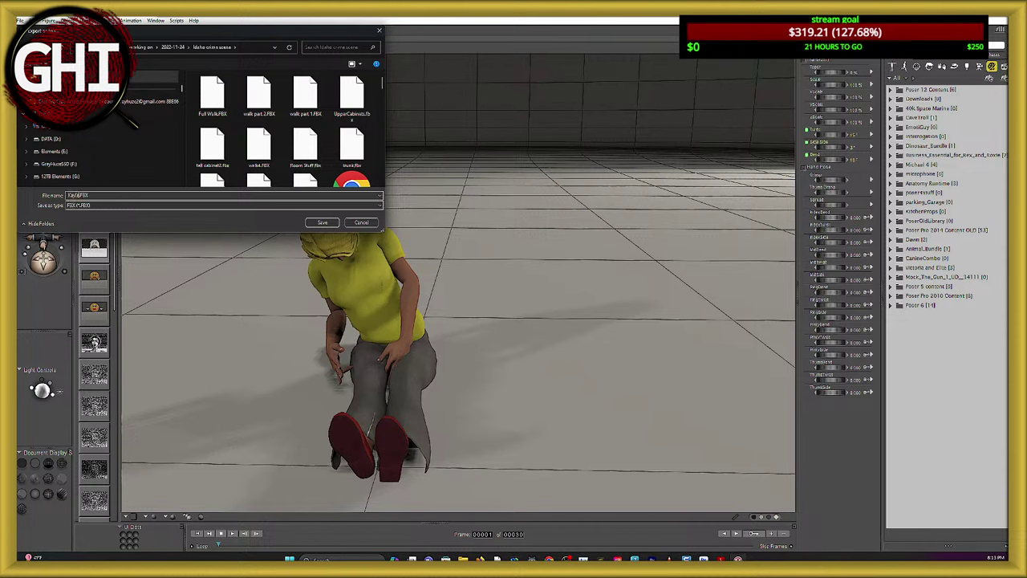
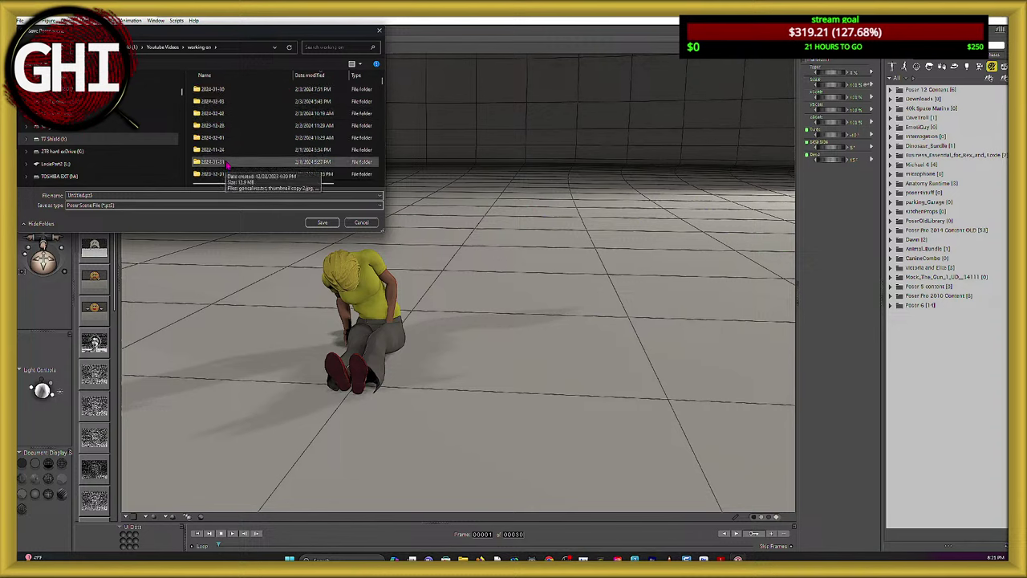
Save the Poser scene file under the character's name in the 2022-11-24 folder.
{"action": "scroll", "coordinate": [229, 158], "scroll_direction": "down", "scroll_amount": 1}
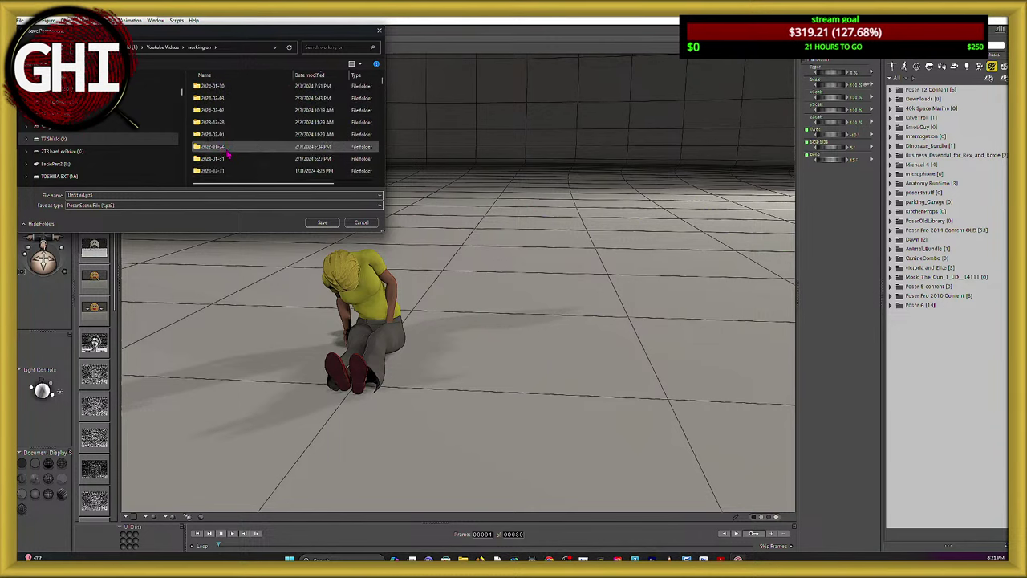
{"action": "double_click", "coordinate": [213, 150]}
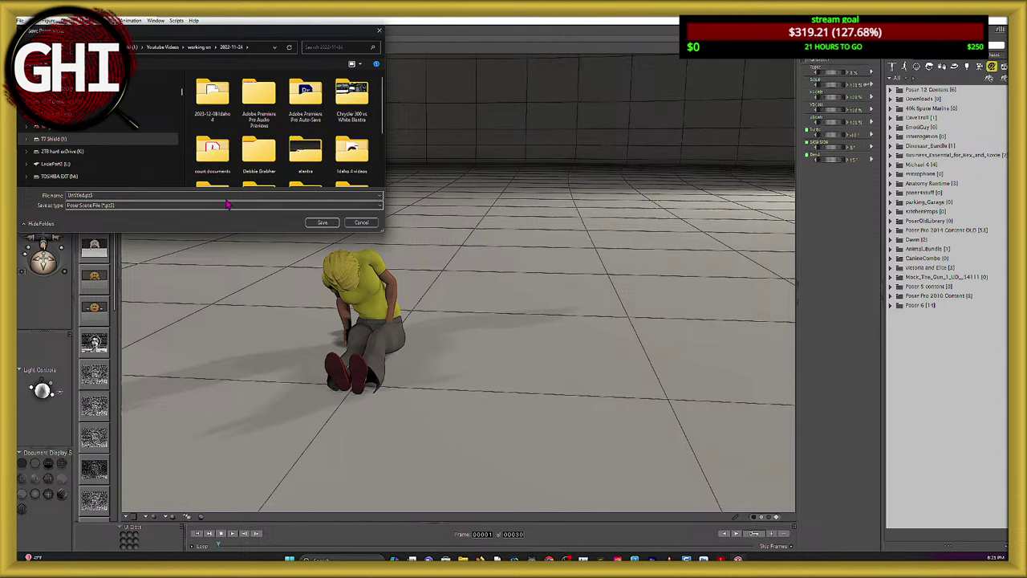
{"action": "double_click", "coordinate": [81, 195]}
{"action": "double_click", "coordinate": [77, 195]}
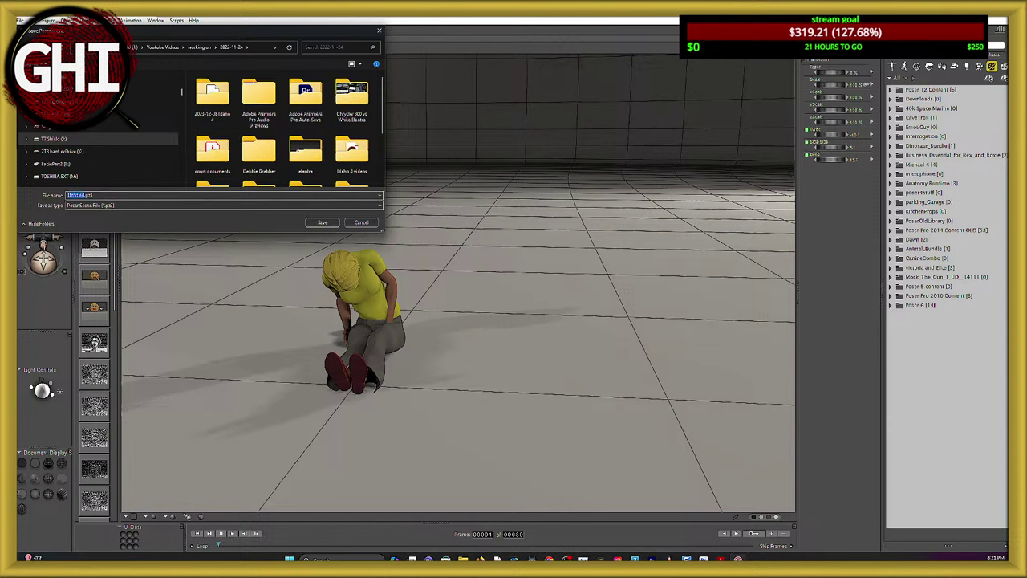
{"action": "type", "text": "Kaylee"}
{"action": "left_click", "coordinate": [321, 223]}
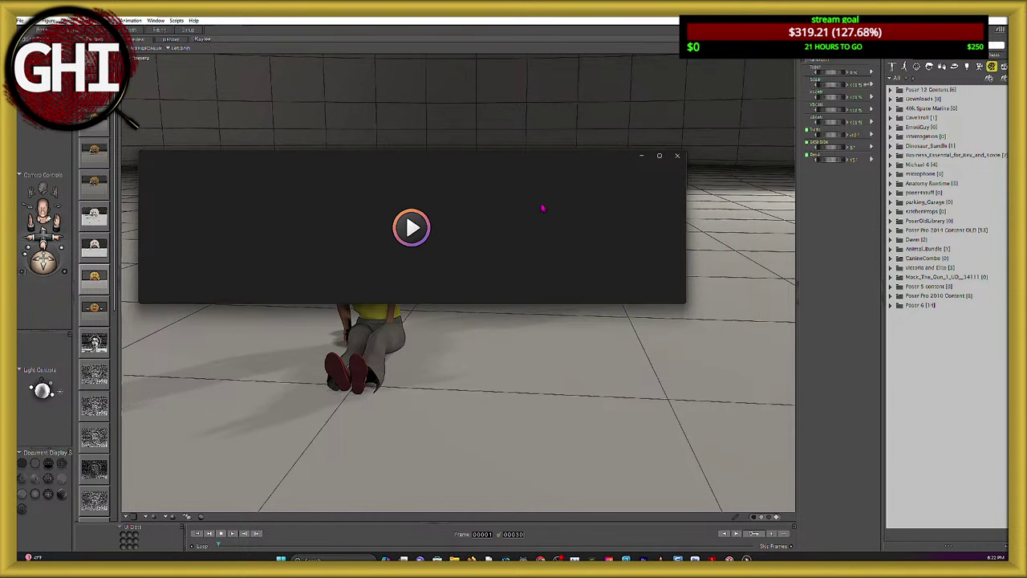
Close Poser and switch to the house scene in 3ds Max.
{"action": "left_click_drag", "start_coordinate": [506, 158], "coordinate": [1026, 80]}
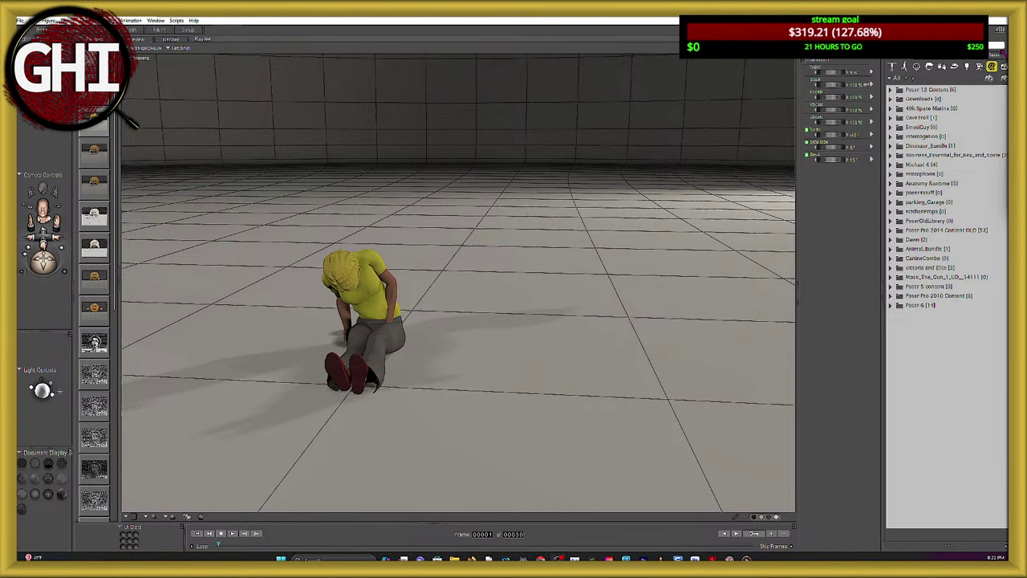
{"action": "left_click", "coordinate": [1003, 19]}
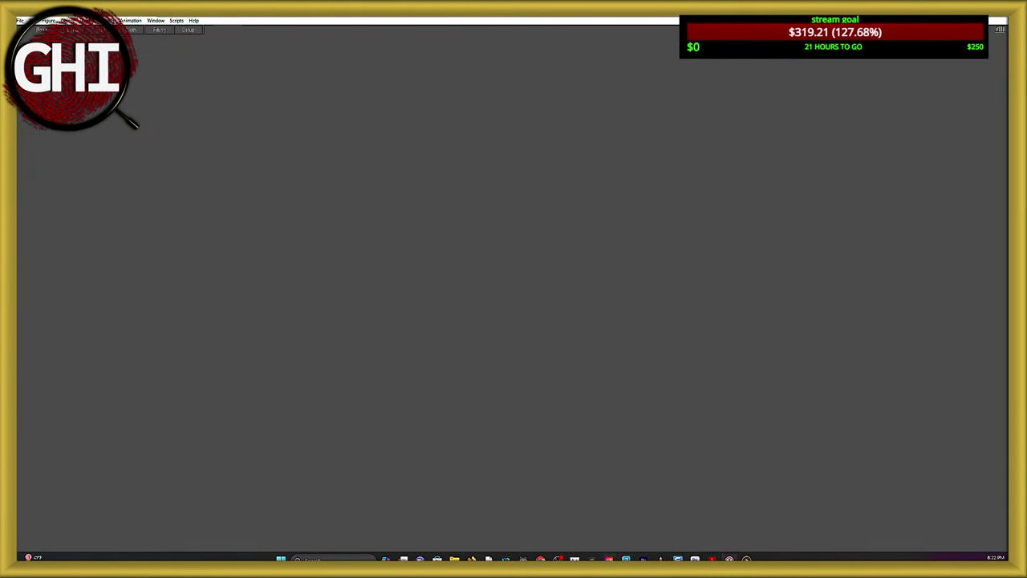
{"action": "left_click", "coordinate": [614, 544]}
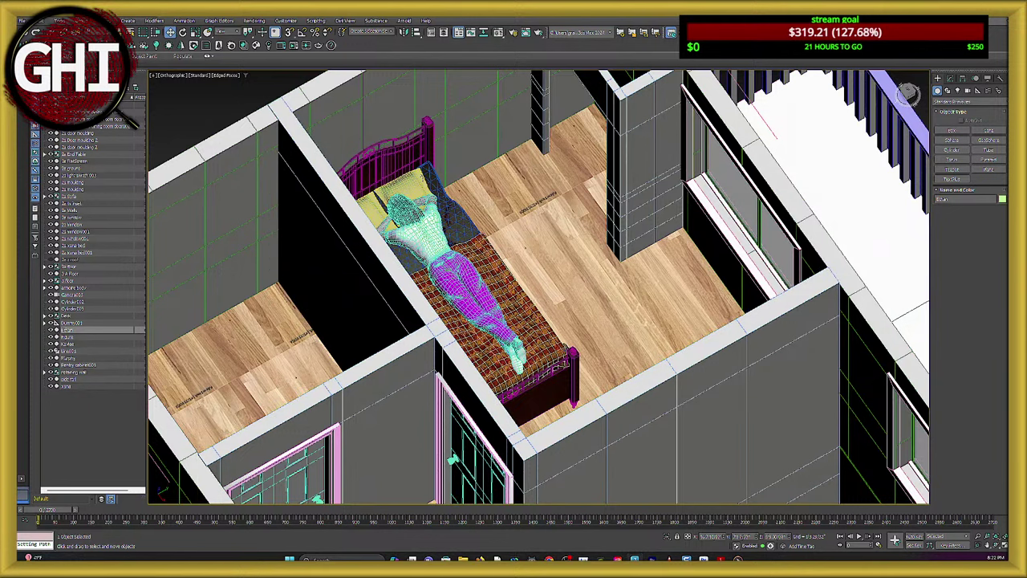
Start importing a file into the house scene and browse the T7 Shield drive for the project folders.
{"action": "left_click", "coordinate": [22, 20]}
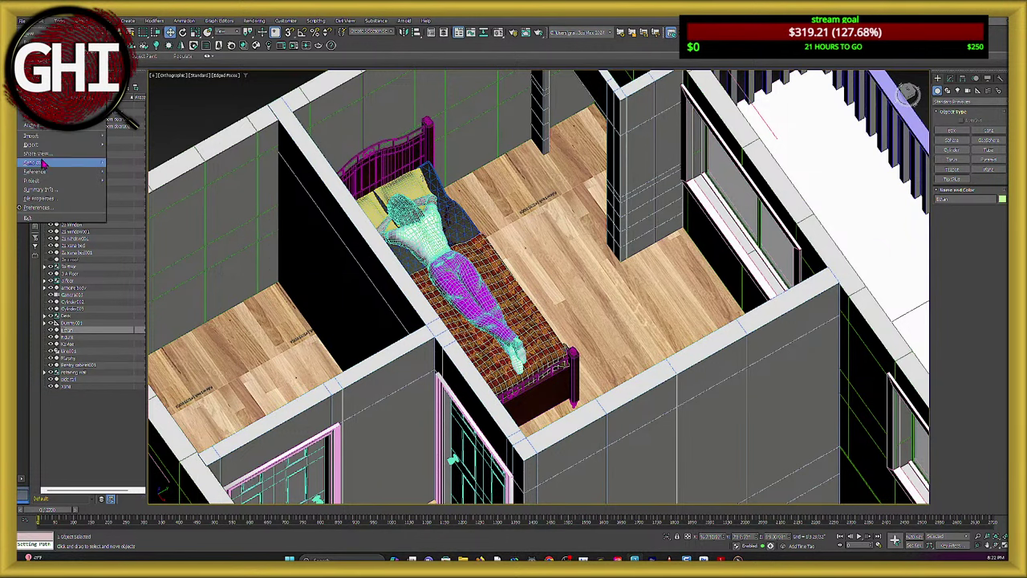
{"action": "mouse_move", "coordinate": [31, 145]}
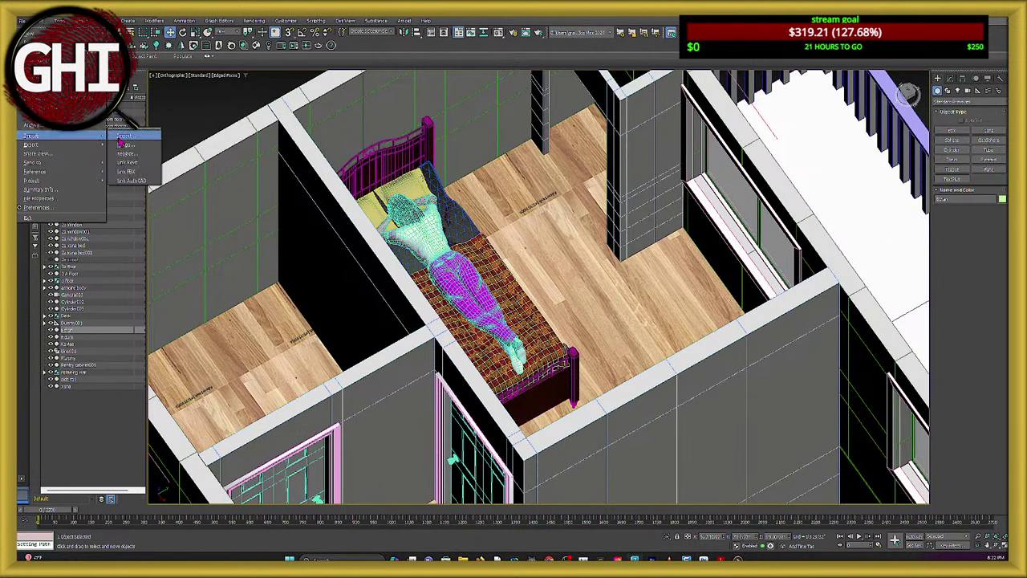
{"action": "left_click", "coordinate": [120, 136]}
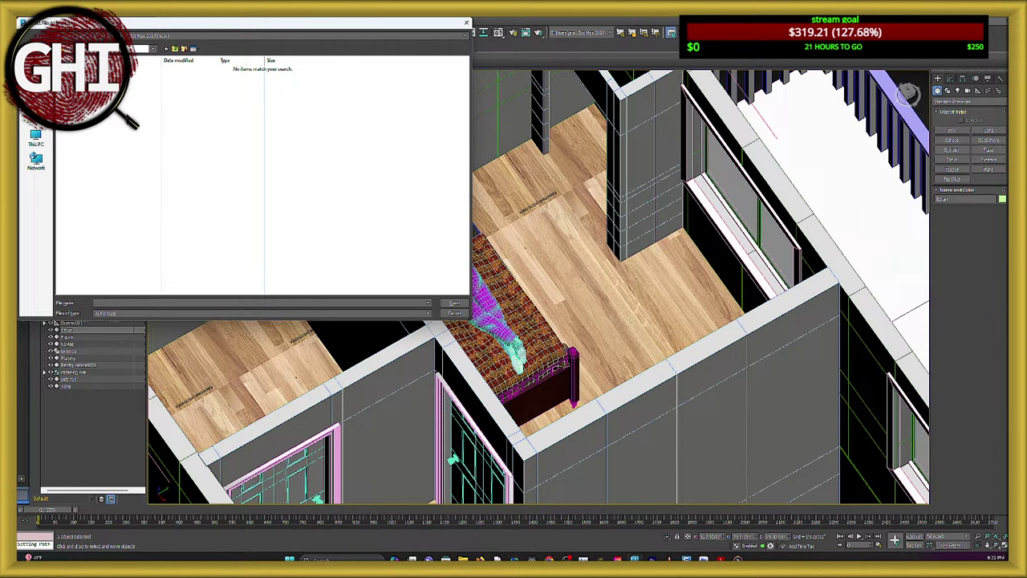
{"action": "left_click", "coordinate": [152, 50]}
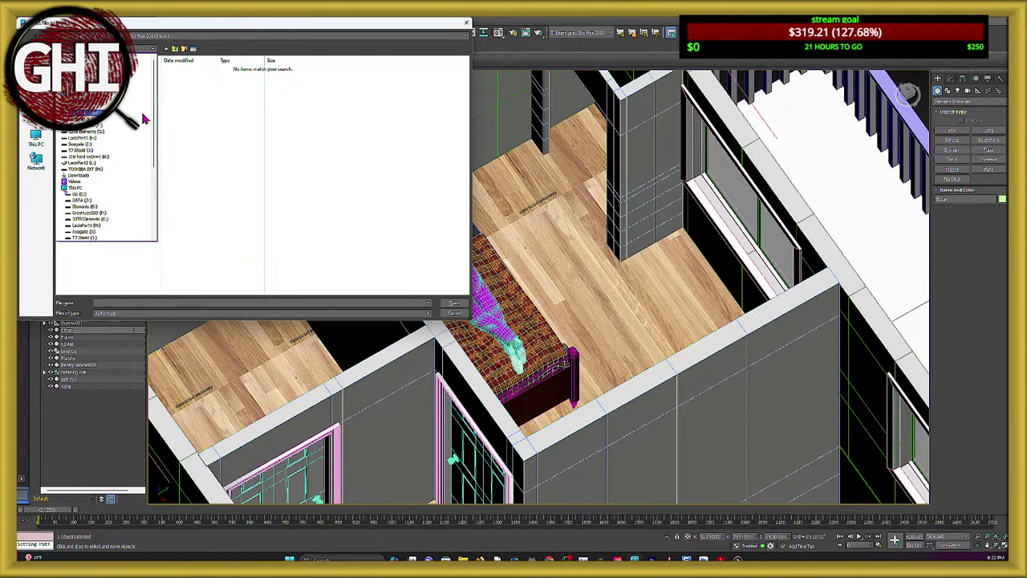
{"action": "left_click", "coordinate": [83, 150]}
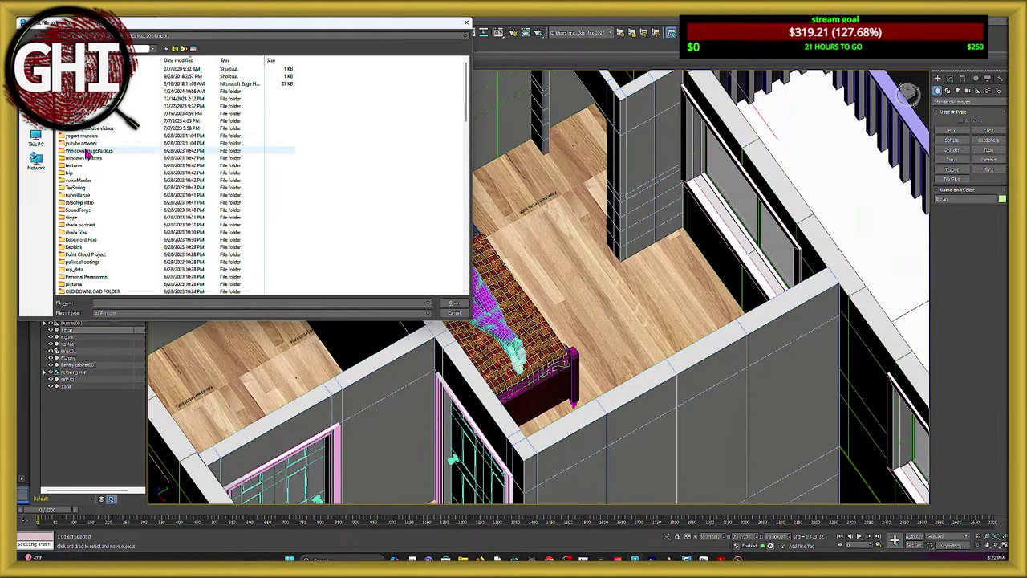
{"action": "scroll", "coordinate": [95, 136], "scroll_direction": "down", "scroll_amount": 10}
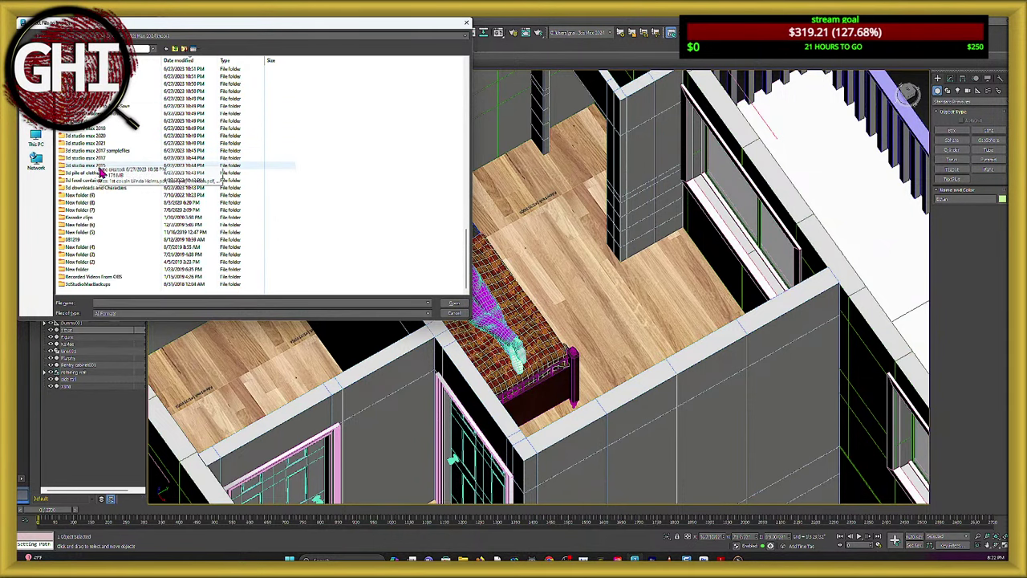
{"action": "scroll", "coordinate": [105, 173], "scroll_direction": "up", "scroll_amount": 12}
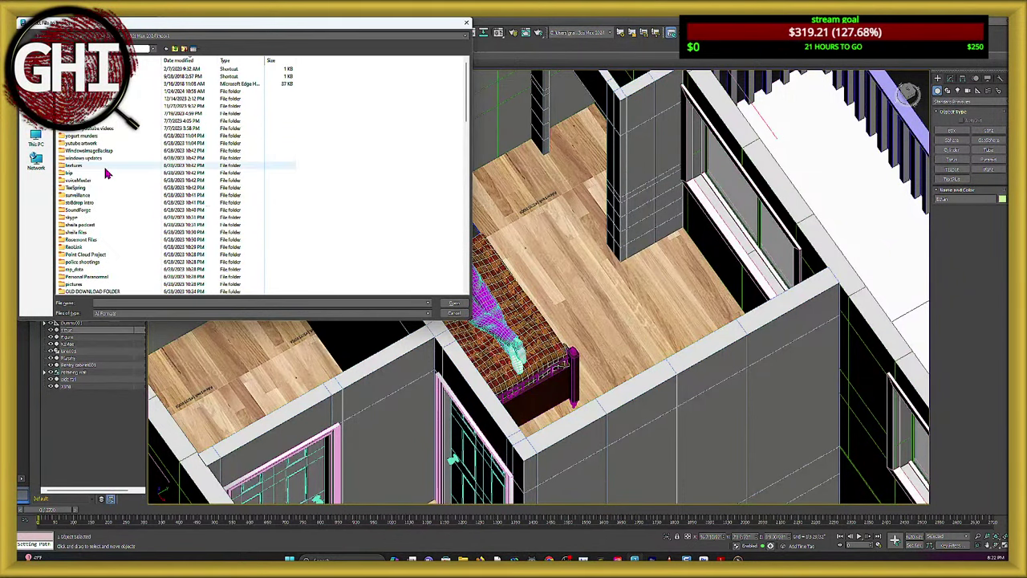
Browse through the working folders to the Idaho crime scene folder inside the 2022-11-24 project folder.
{"action": "double_click", "coordinate": [108, 90]}
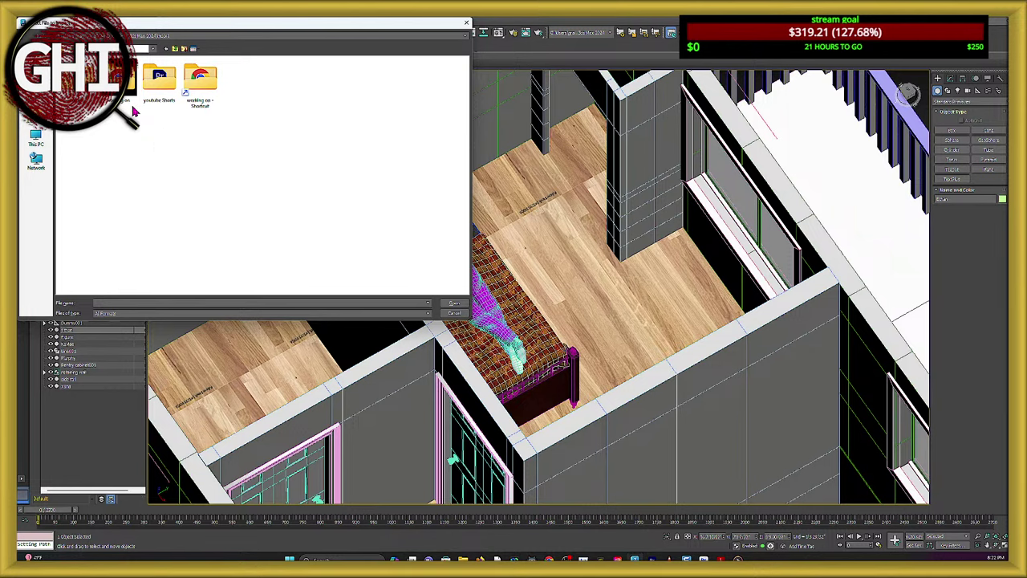
{"action": "double_click", "coordinate": [125, 82]}
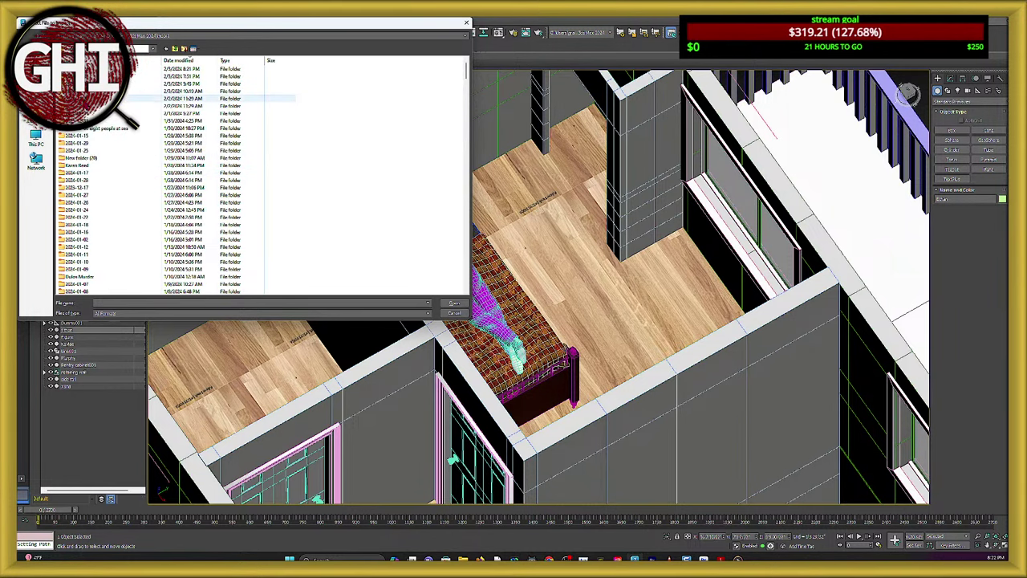
{"action": "left_click", "coordinate": [112, 69]}
{"action": "double_click", "coordinate": [113, 69]}
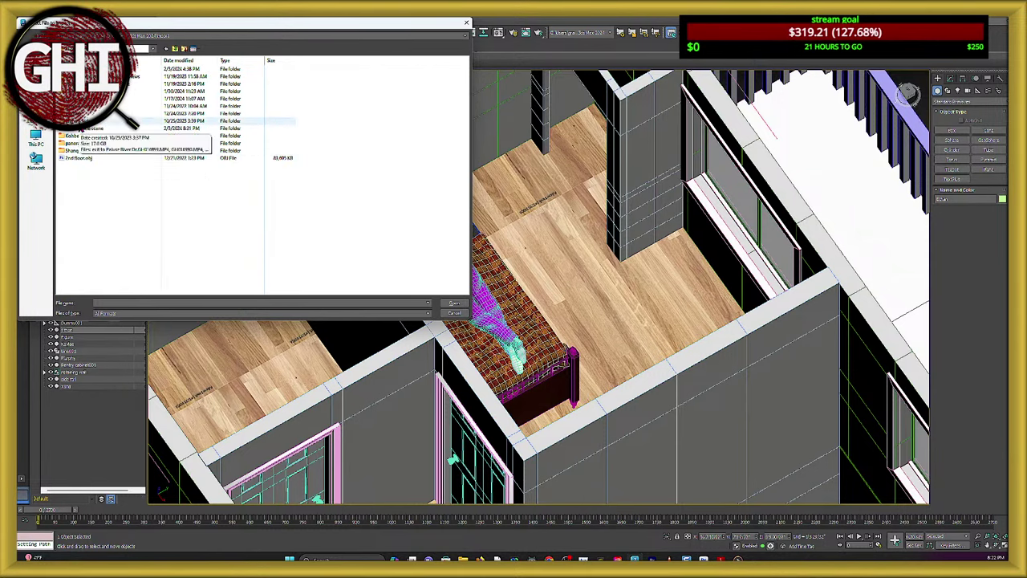
{"action": "double_click", "coordinate": [79, 129]}
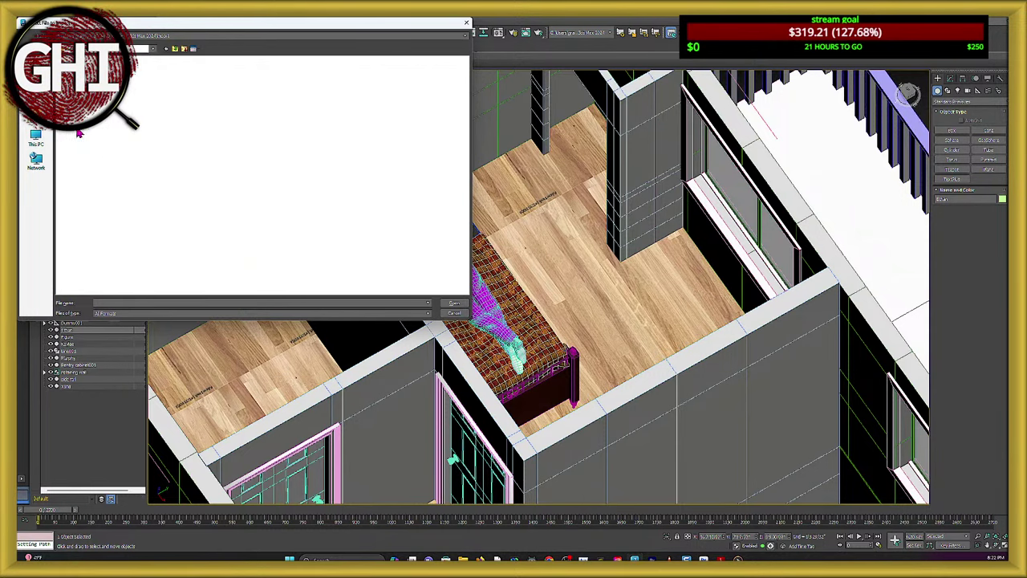
Sort the folder's files newest first and choose the character's FBX file for import.
{"action": "scroll", "coordinate": [174, 196], "scroll_direction": "down", "scroll_amount": 10}
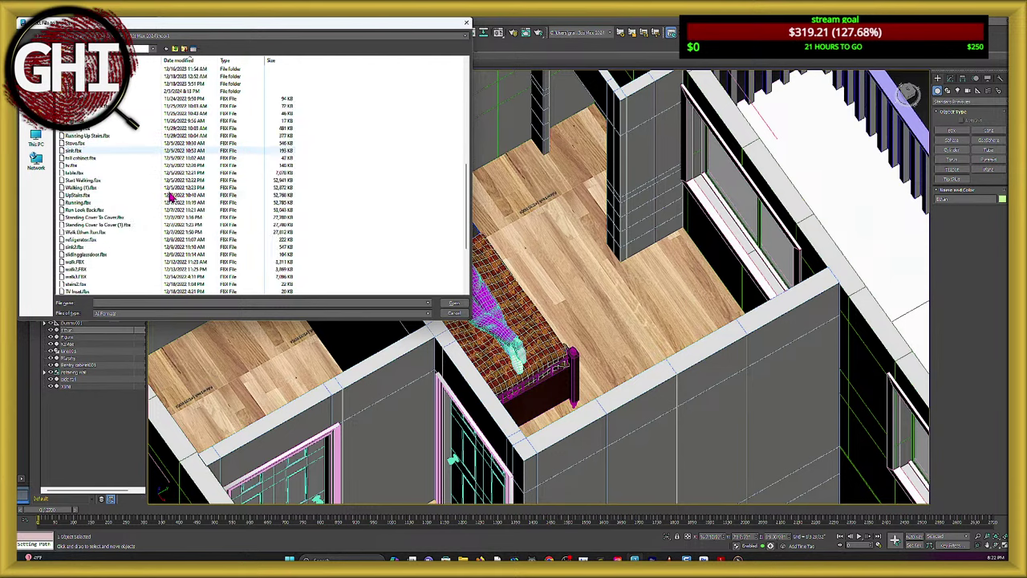
{"action": "scroll", "coordinate": [149, 199], "scroll_direction": "up", "scroll_amount": 4}
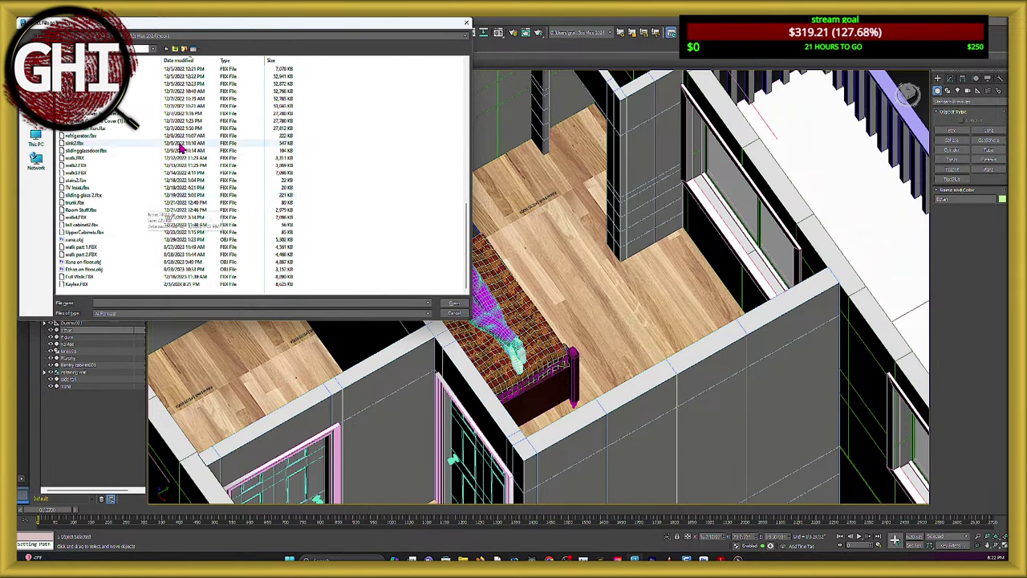
{"action": "left_click", "coordinate": [178, 60]}
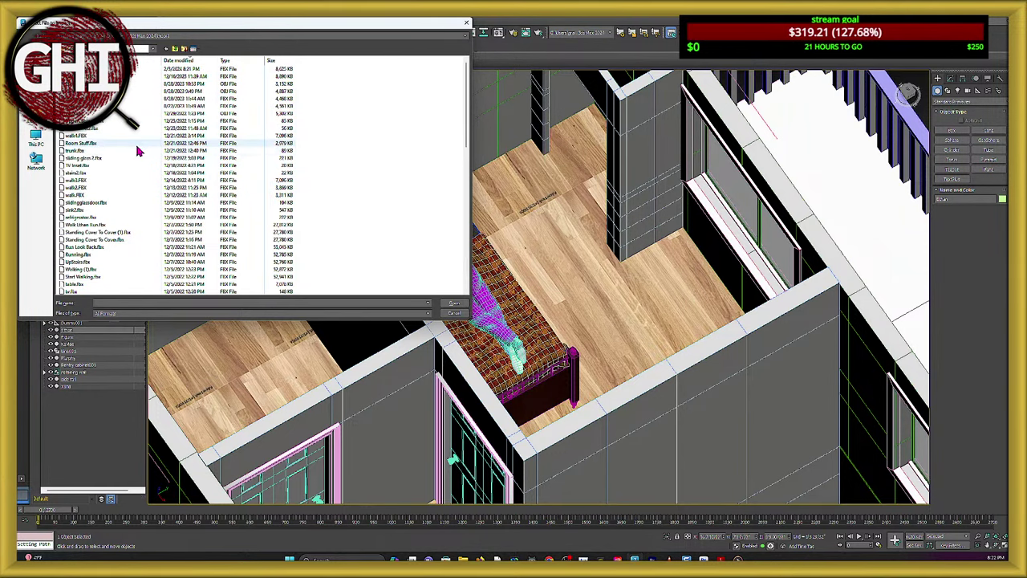
{"action": "left_click", "coordinate": [177, 69]}
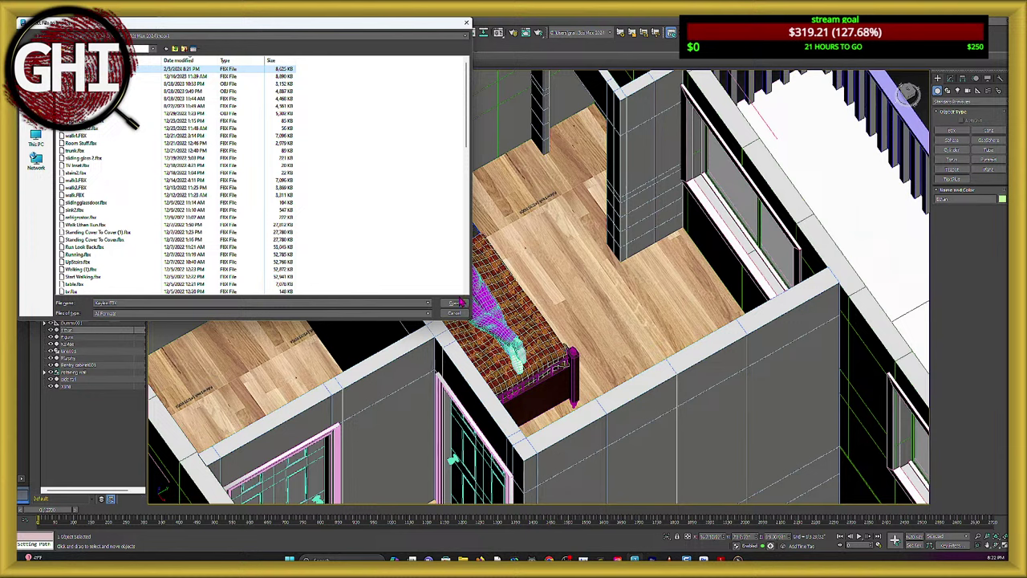
{"action": "left_click", "coordinate": [453, 306]}
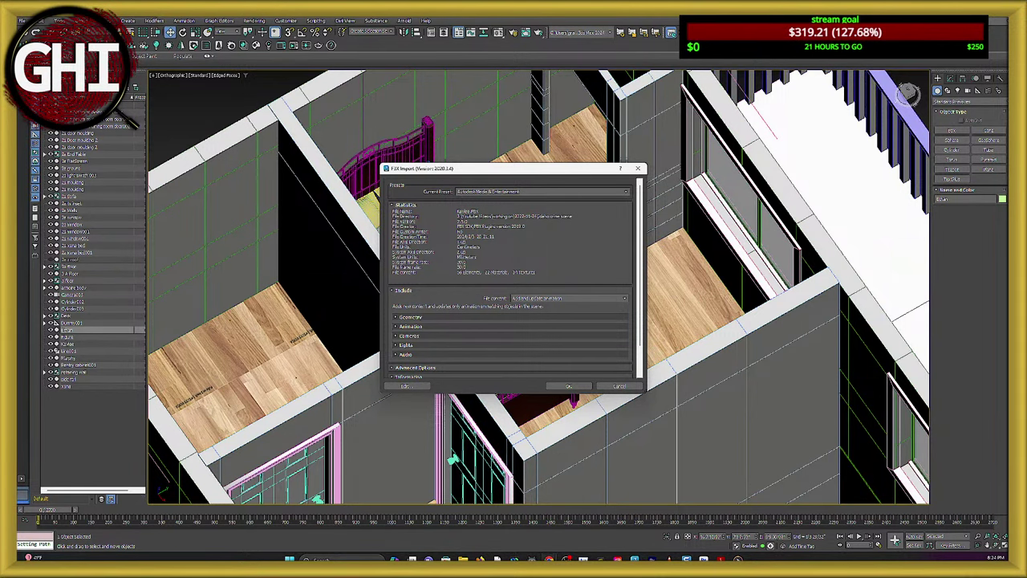
Import the character's FBX into the house scene with the Autodesk Media & Entertainment preset.
{"action": "key", "text": "super"}
{"action": "key", "text": "Escape"}
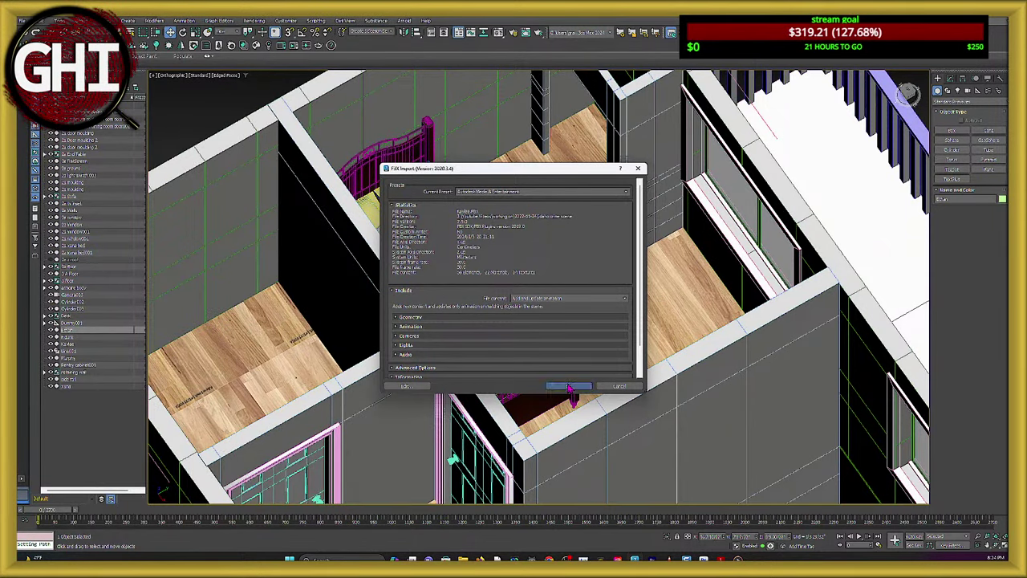
{"action": "left_click", "coordinate": [568, 385]}
{"action": "mouse_move", "coordinate": [29, 557]}
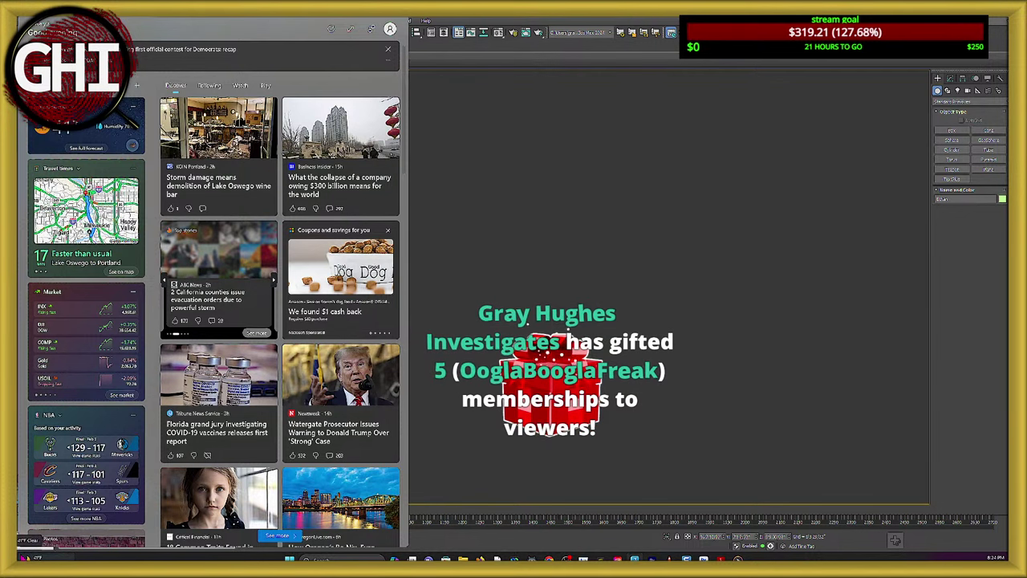
{"action": "left_click", "coordinate": [604, 249]}
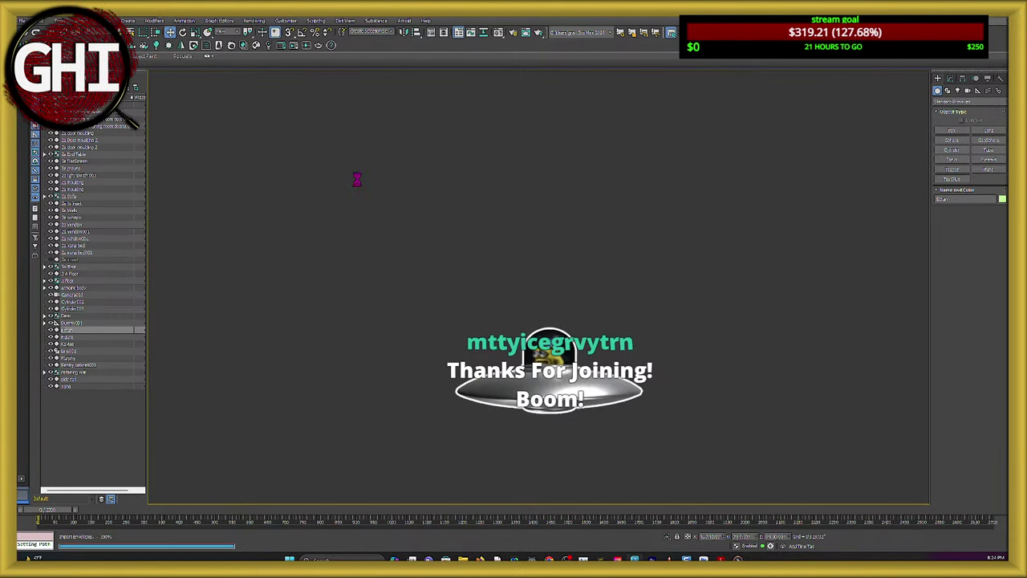
Delete all the selected objects of the oversized imported figure around the house.
{"action": "scroll", "coordinate": [356, 188], "scroll_direction": "down", "scroll_amount": 10}
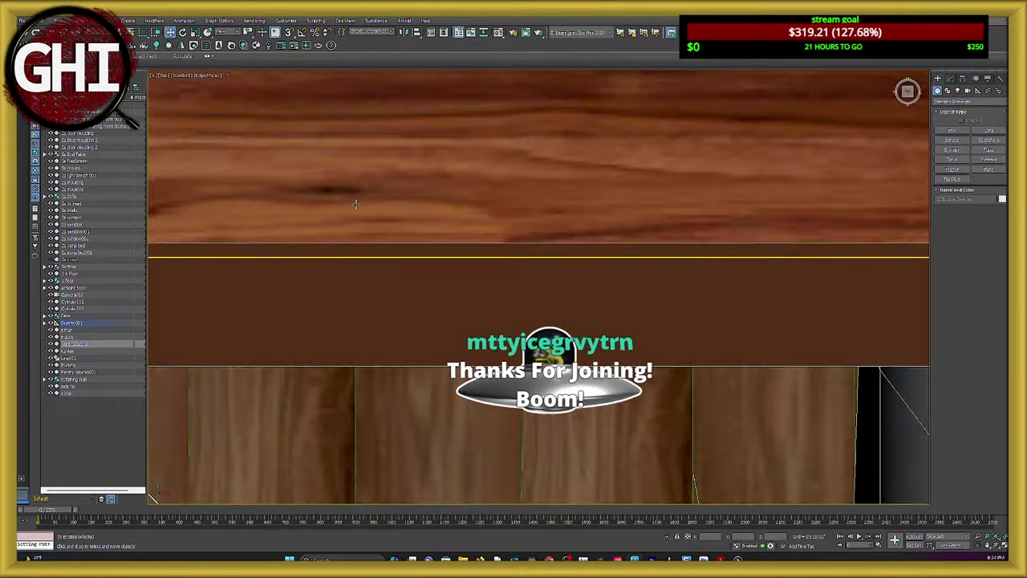
{"action": "scroll", "coordinate": [356, 206], "scroll_direction": "down", "scroll_amount": 8}
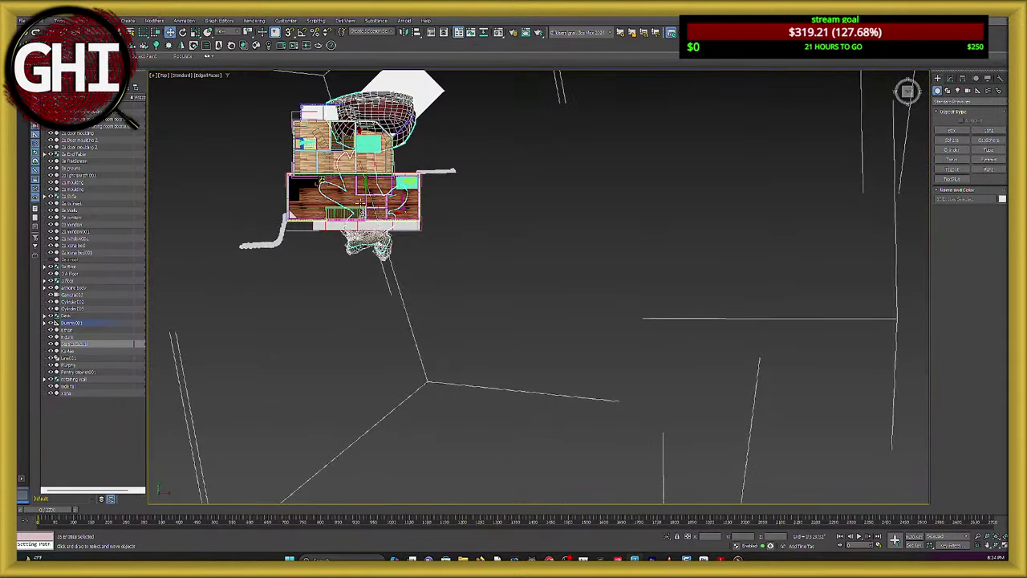
{"action": "middle_click_drag", "start_coordinate": [382, 204], "coordinate": [371, 250]}
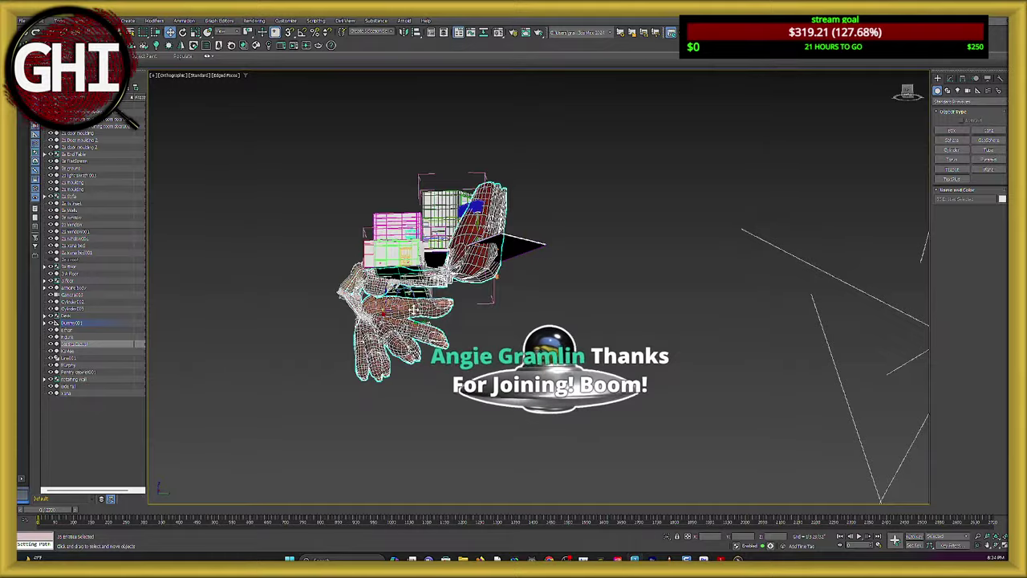
{"action": "scroll", "coordinate": [395, 318], "scroll_direction": "up", "scroll_amount": 5}
{"action": "middle_click_drag", "start_coordinate": [396, 317], "coordinate": [411, 331], "text": "alt"}
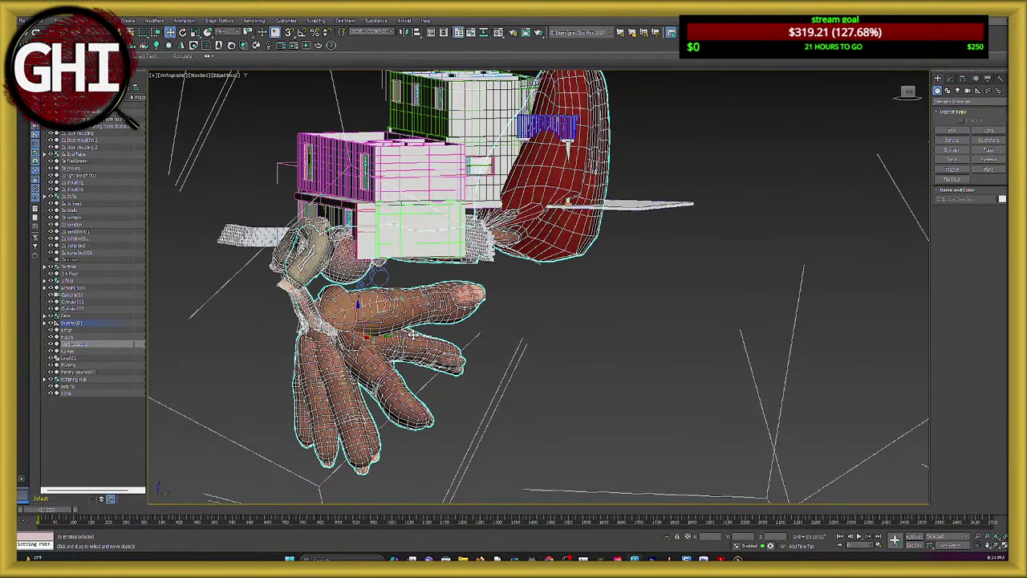
{"action": "key", "text": "Delete"}
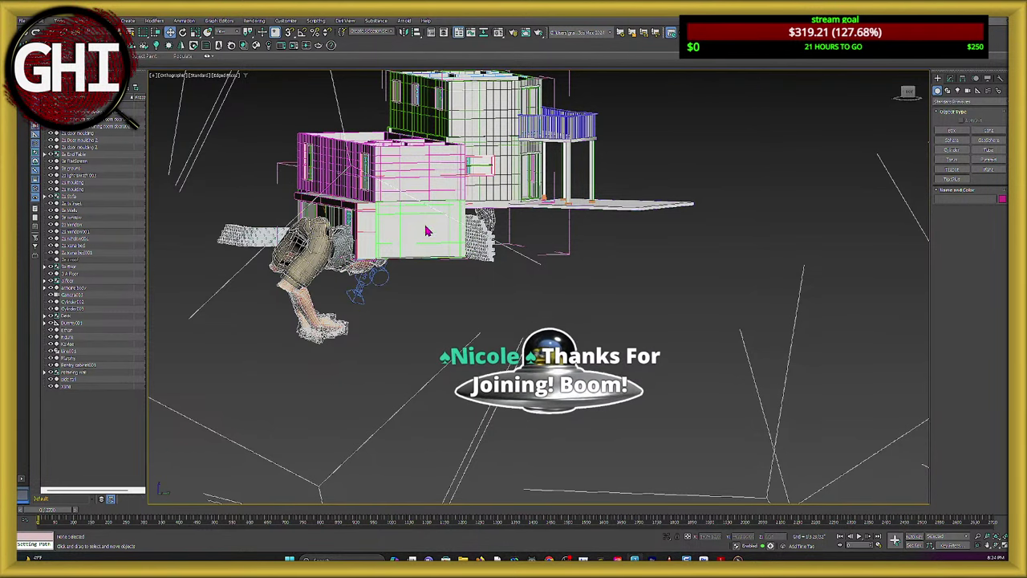
Undo the deletion of the imported figure, then delete only its oversized body mesh.
{"action": "key", "text": "ctrl+z"}
{"action": "key", "text": "ctrl+z"}
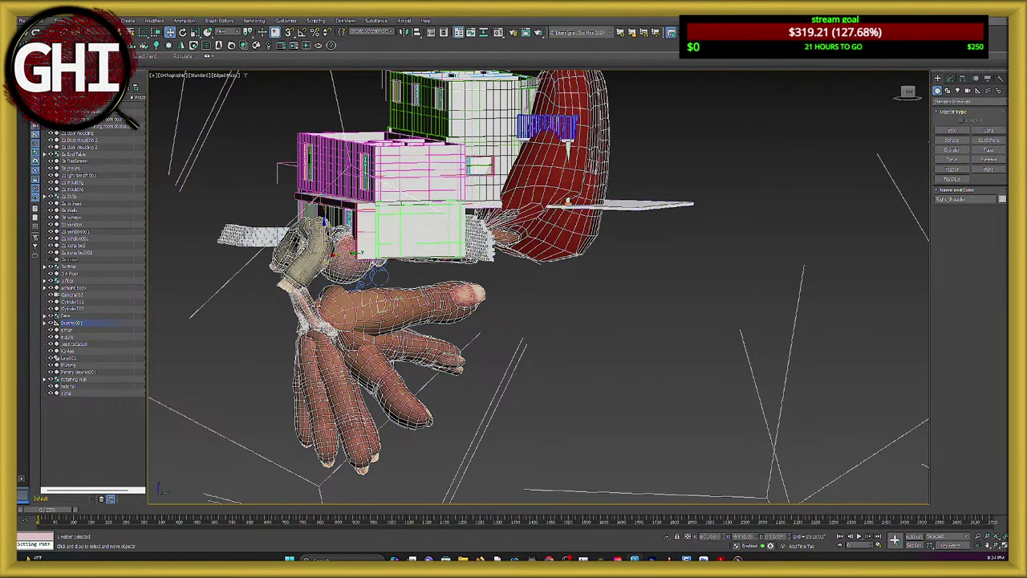
{"action": "left_click", "coordinate": [371, 309]}
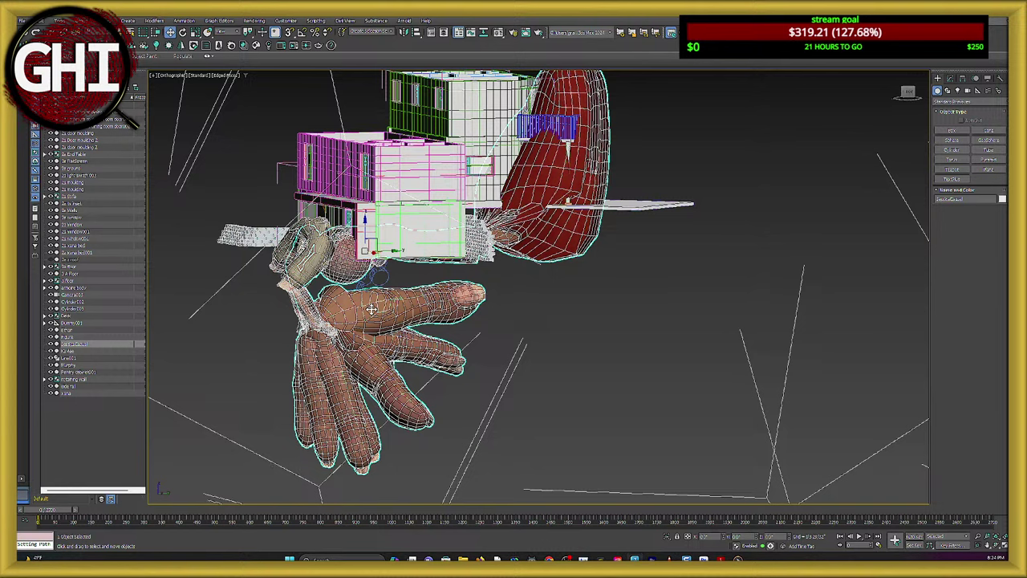
{"action": "key", "text": "Delete"}
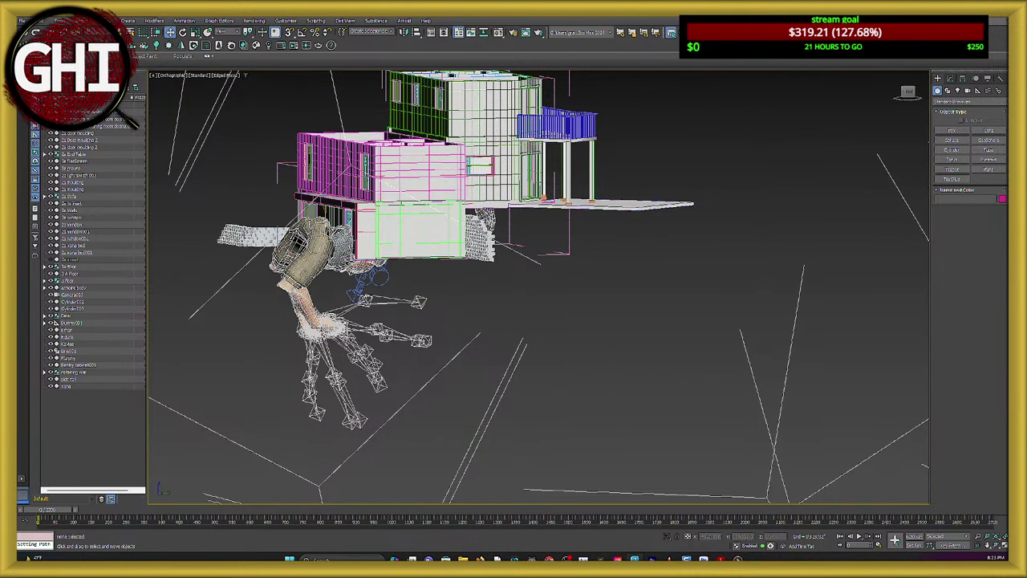
Close 3ds Max without saving the changes to the house scene.
{"action": "left_click", "coordinate": [995, 19]}
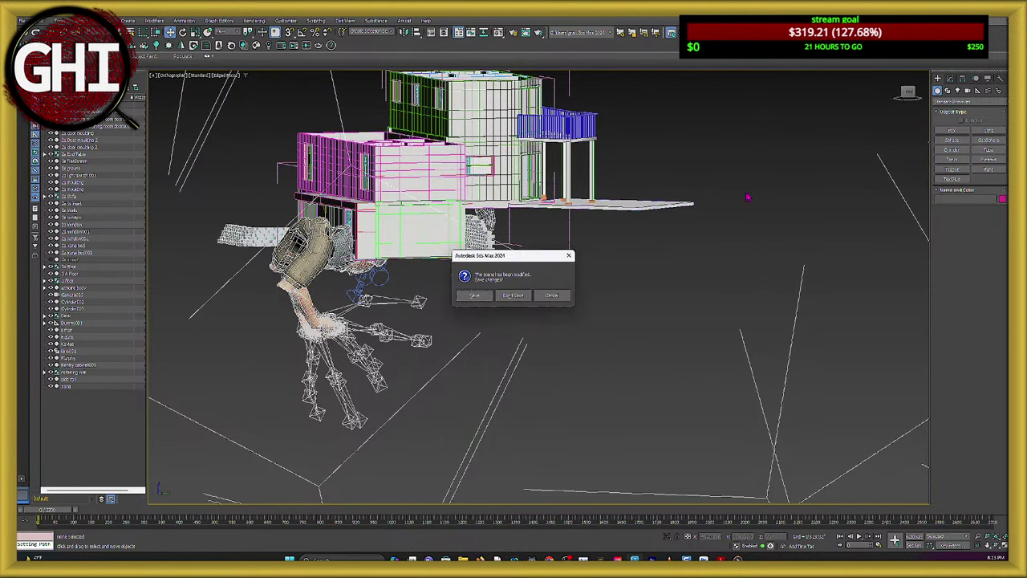
{"action": "left_click", "coordinate": [511, 296]}
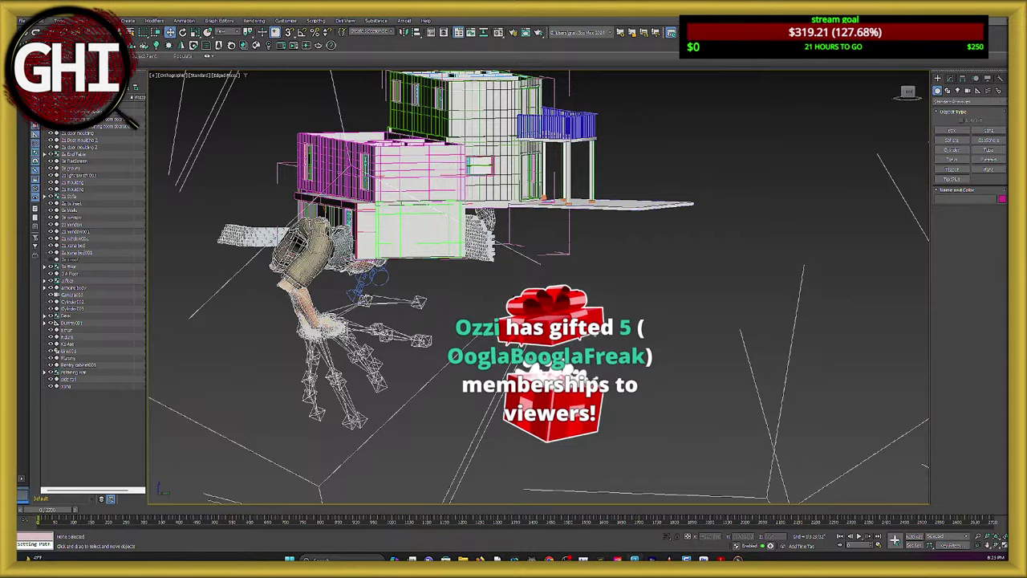
{"action": "key", "text": "alt+Tab"}
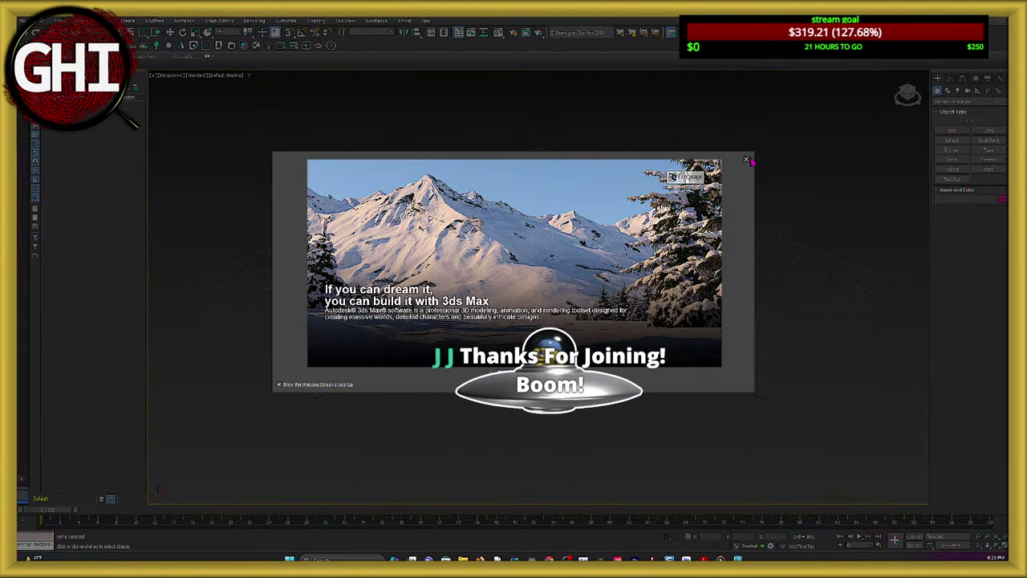
Reopen the most recent house scene in the restarted 3ds Max and dismiss the missing-files and render message dialogs.
{"action": "left_click", "coordinate": [746, 159]}
{"action": "left_click", "coordinate": [24, 20]}
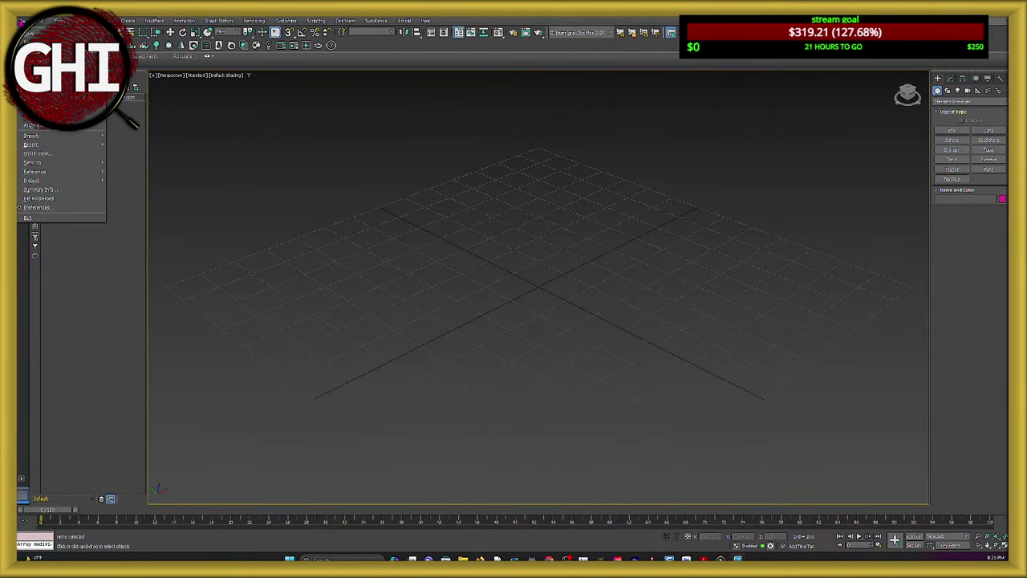
{"action": "mouse_move", "coordinate": [80, 60]}
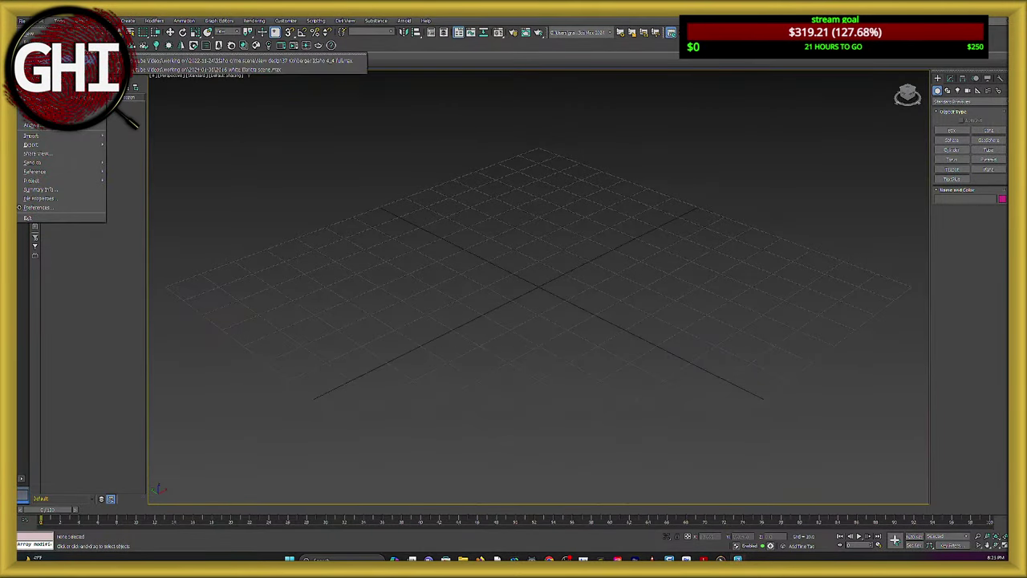
{"action": "left_click", "coordinate": [285, 61]}
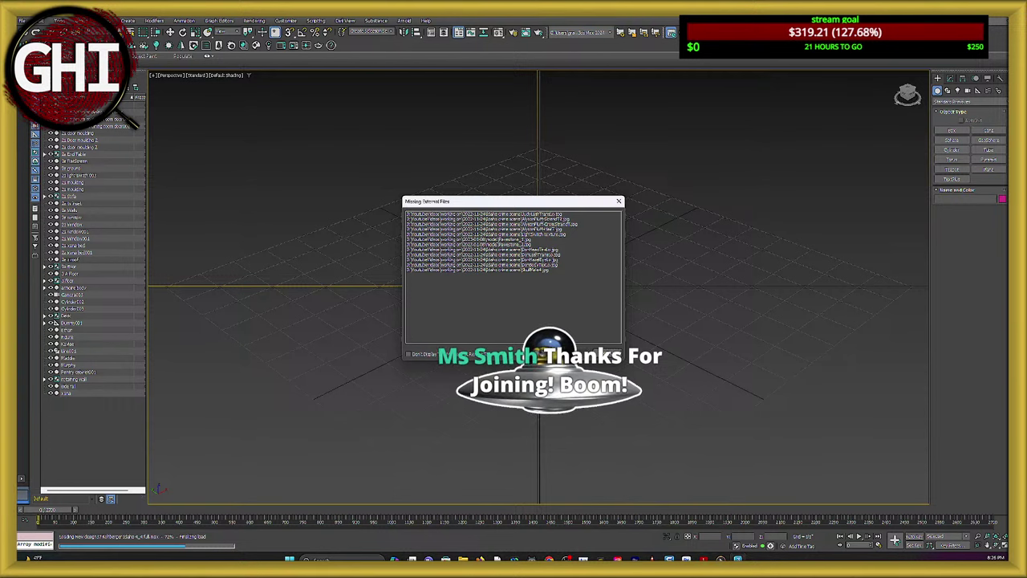
{"action": "left_click", "coordinate": [554, 353]}
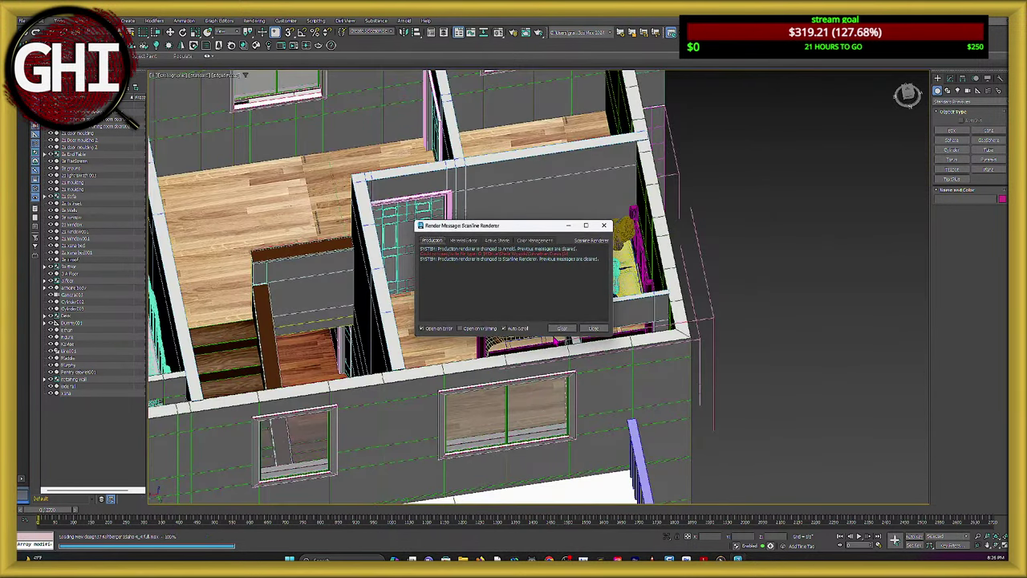
{"action": "left_click", "coordinate": [595, 328]}
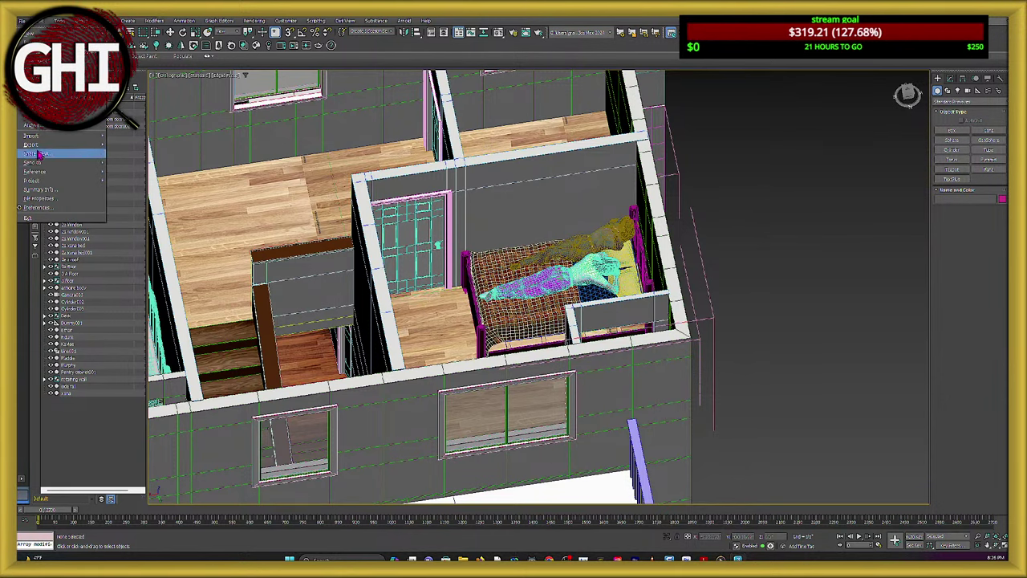
Start importing the character's FBX into the reopened scene and enable Smoothing Groups in the geometry options.
{"action": "left_click", "coordinate": [126, 136]}
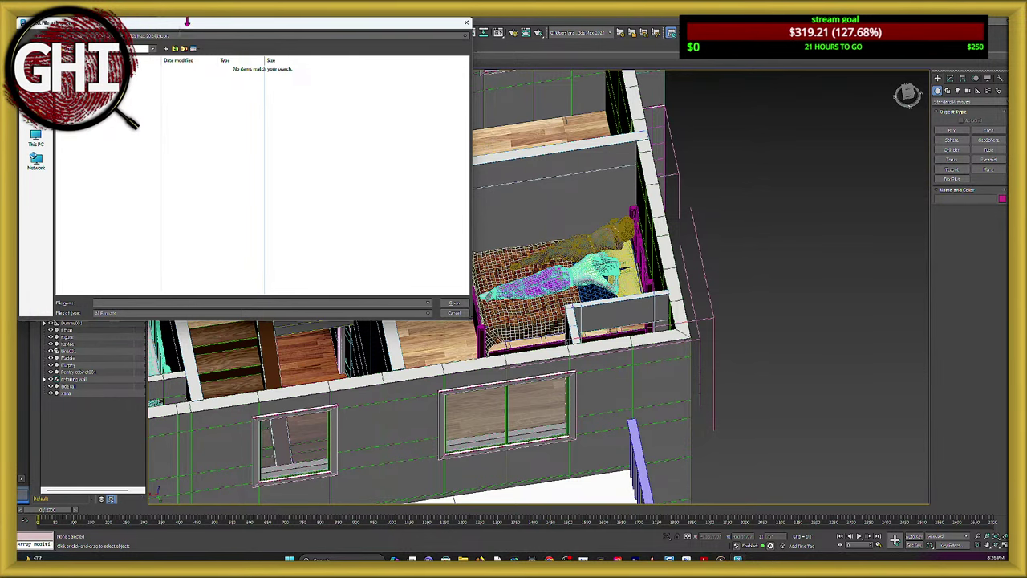
{"action": "left_click_drag", "start_coordinate": [187, 23], "coordinate": [1026, 200]}
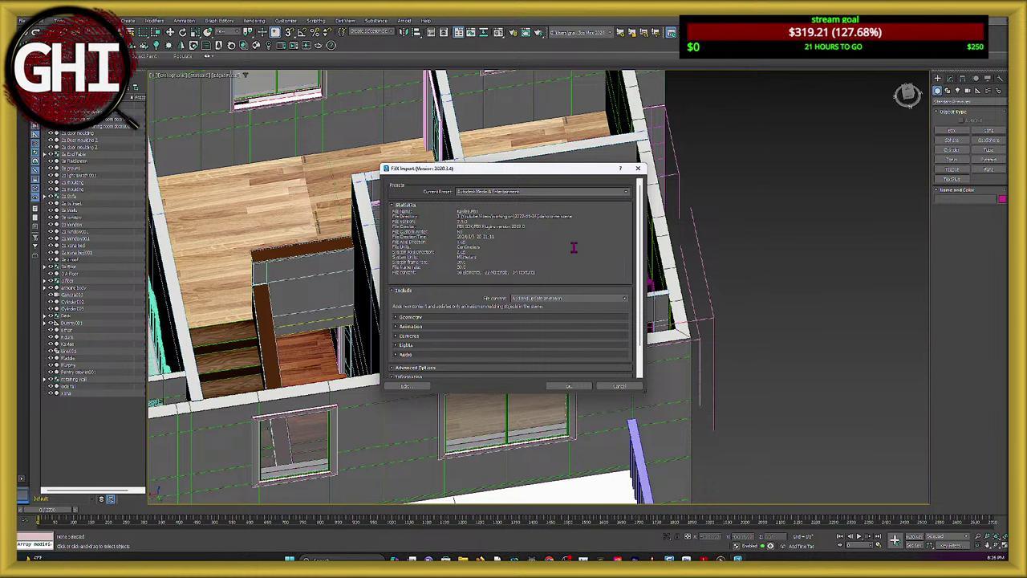
{"action": "scroll", "coordinate": [553, 287], "scroll_direction": "down", "scroll_amount": 2}
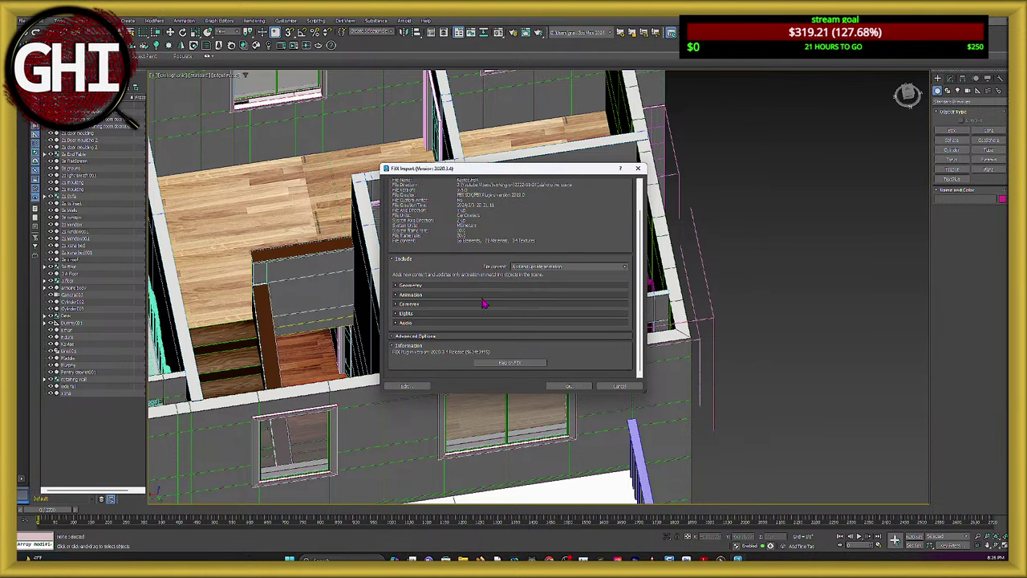
{"action": "left_click", "coordinate": [399, 286]}
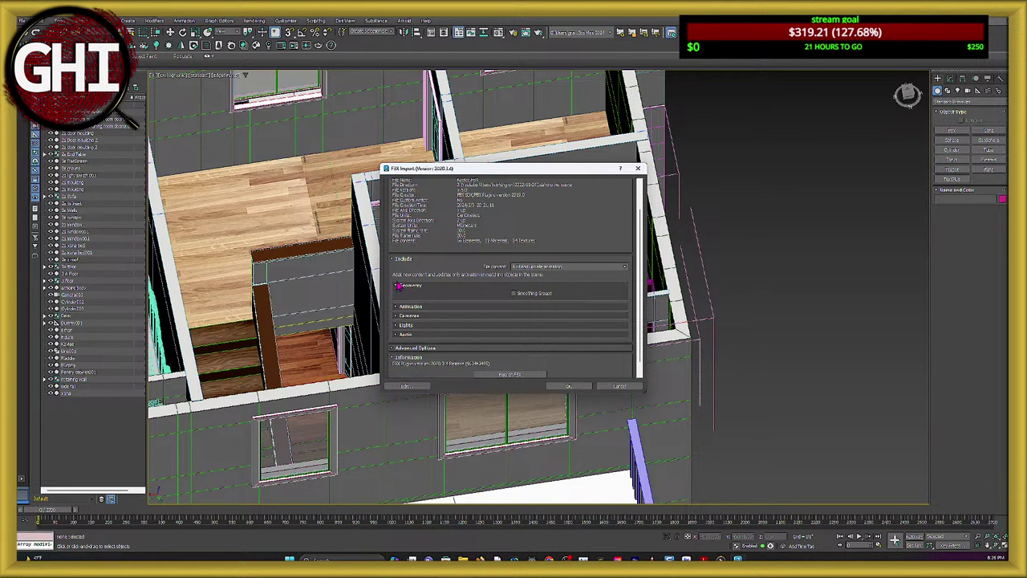
{"action": "left_click", "coordinate": [514, 293]}
Review the FBX animation and unit options, choose the Autodesk Media & Entertainment preset, and import the character into the house scene.
{"action": "left_click", "coordinate": [398, 307]}
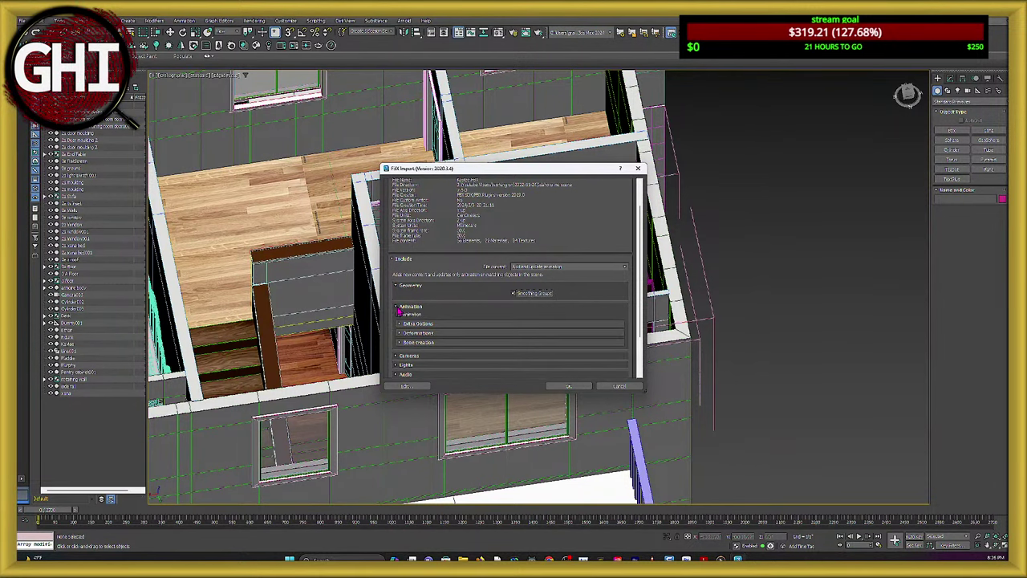
{"action": "left_click", "coordinate": [399, 309]}
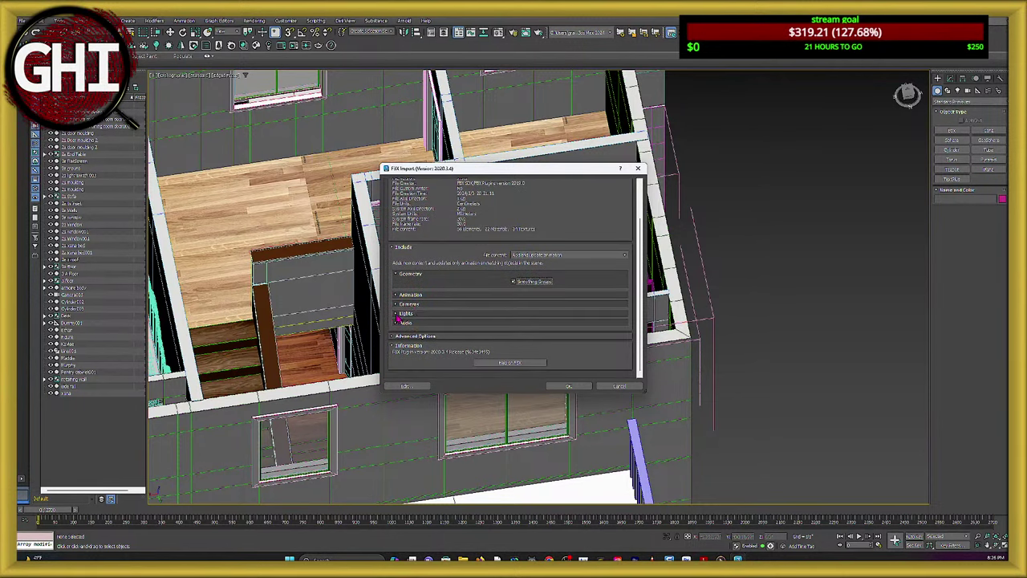
{"action": "left_click", "coordinate": [398, 337]}
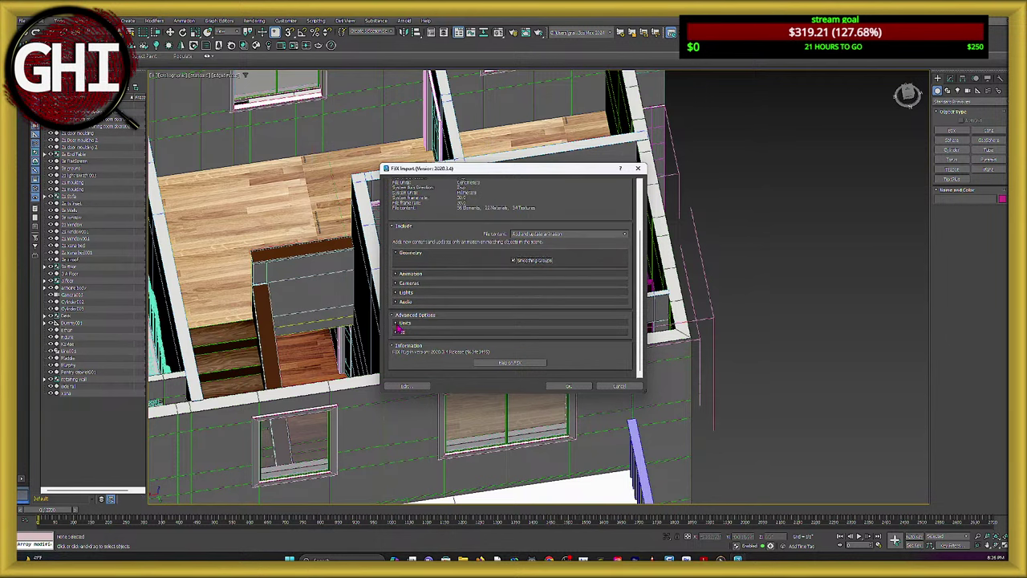
{"action": "left_click", "coordinate": [400, 323]}
{"action": "scroll", "coordinate": [437, 321], "scroll_direction": "down", "scroll_amount": 1}
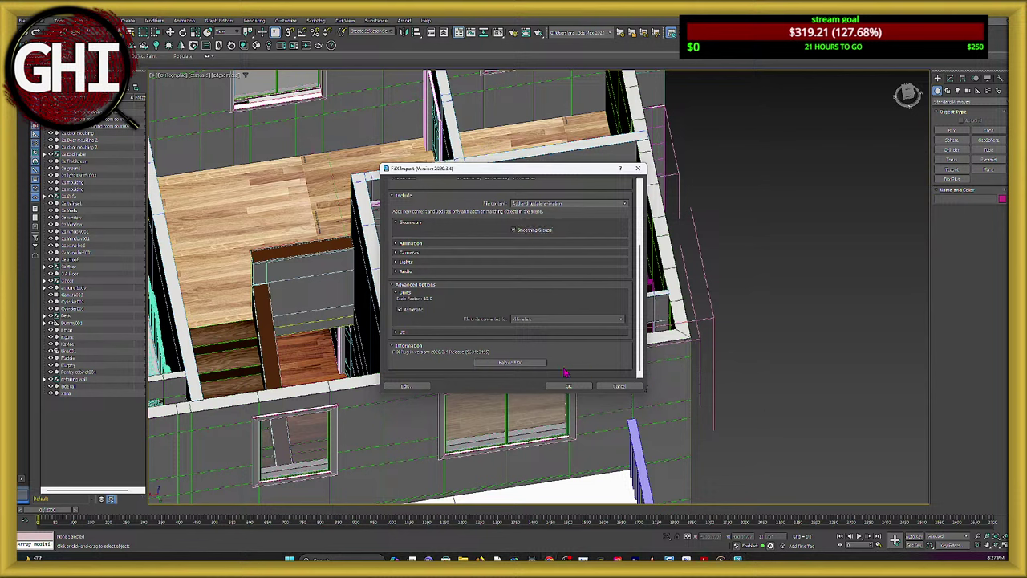
{"action": "scroll", "coordinate": [525, 328], "scroll_direction": "up", "scroll_amount": 3}
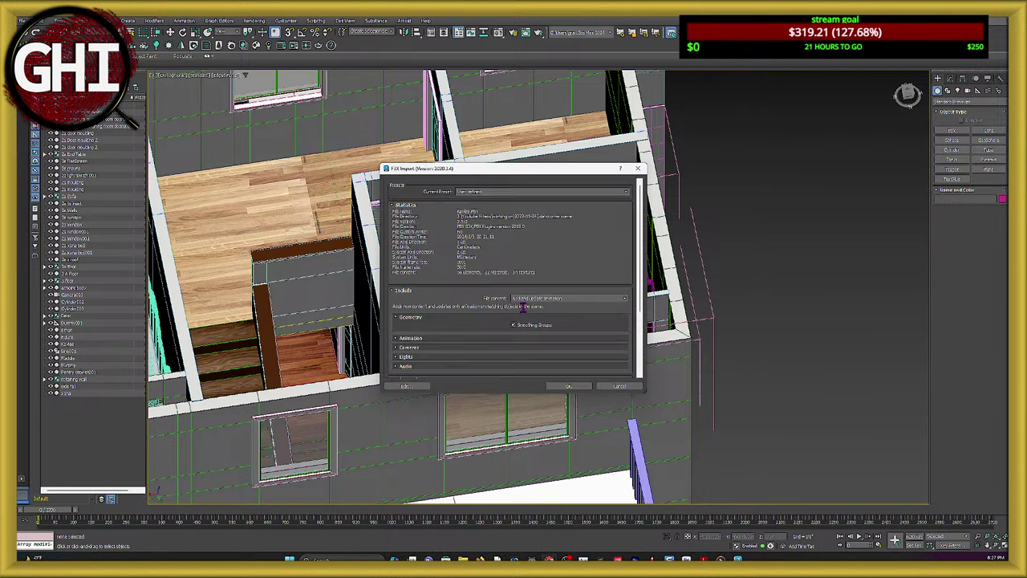
{"action": "left_click", "coordinate": [627, 194]}
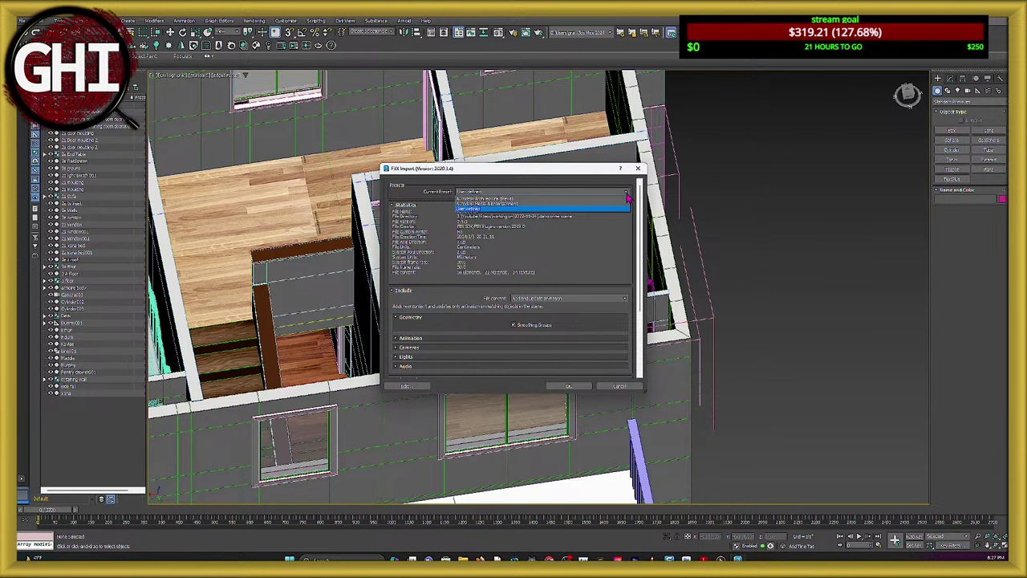
{"action": "left_click", "coordinate": [473, 202]}
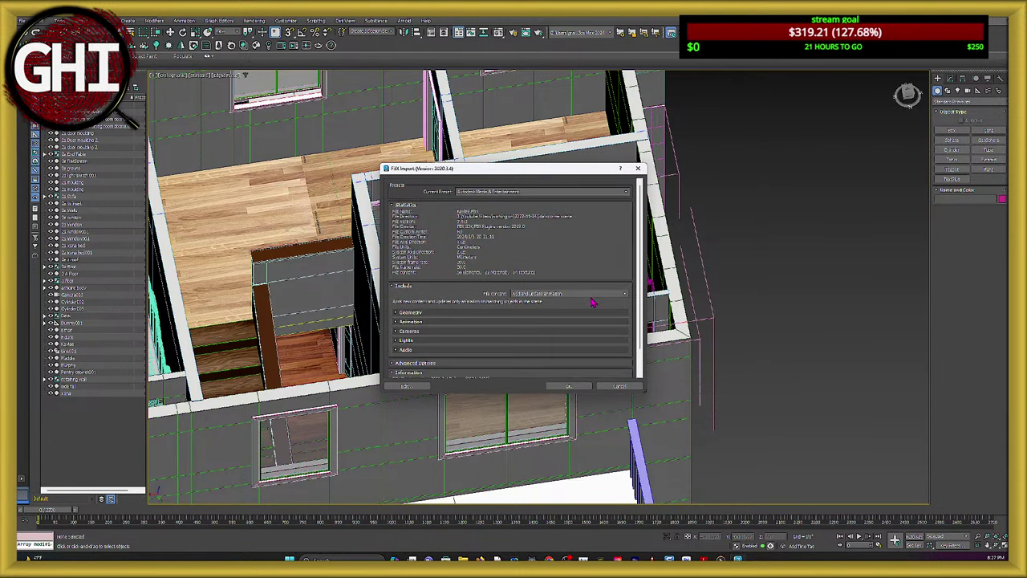
{"action": "left_click", "coordinate": [569, 387]}
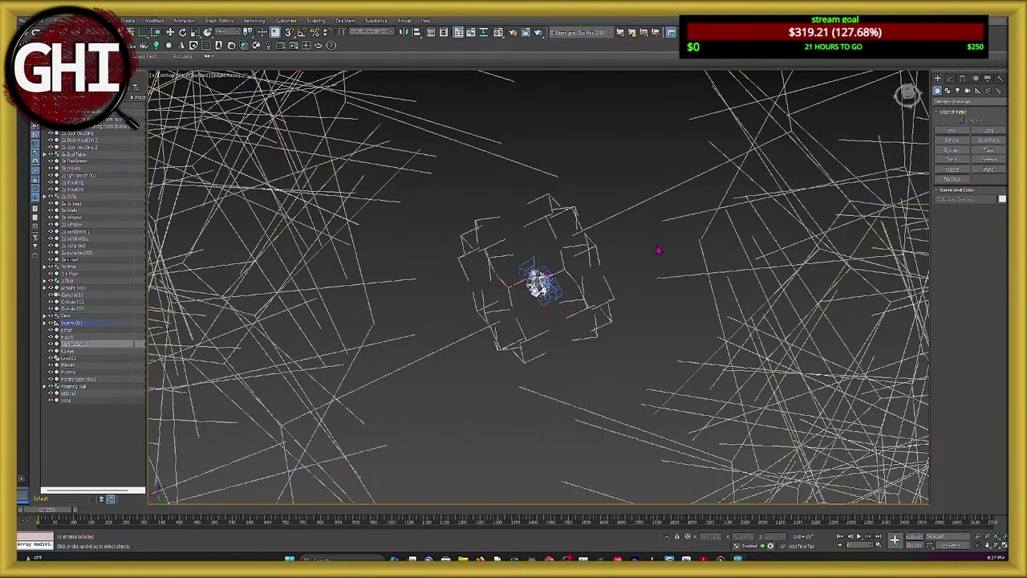
Compare the imported figure with the house from several angles and delete its selected objects.
{"action": "middle_click_drag", "start_coordinate": [536, 282], "coordinate": [624, 278]}
{"action": "middle_click_drag", "start_coordinate": [474, 250], "coordinate": [682, 359], "text": "alt"}
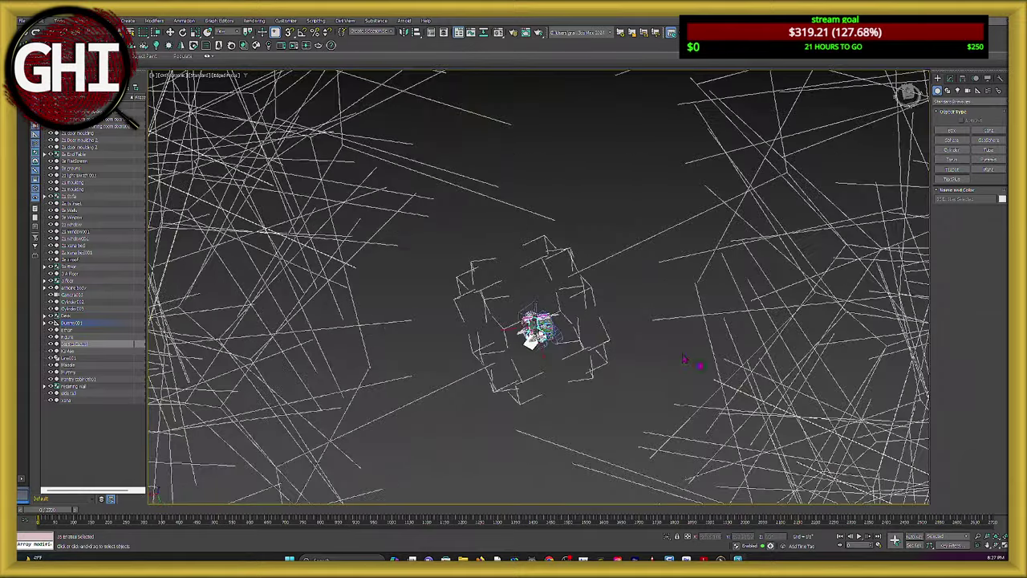
{"action": "key", "text": "t"}
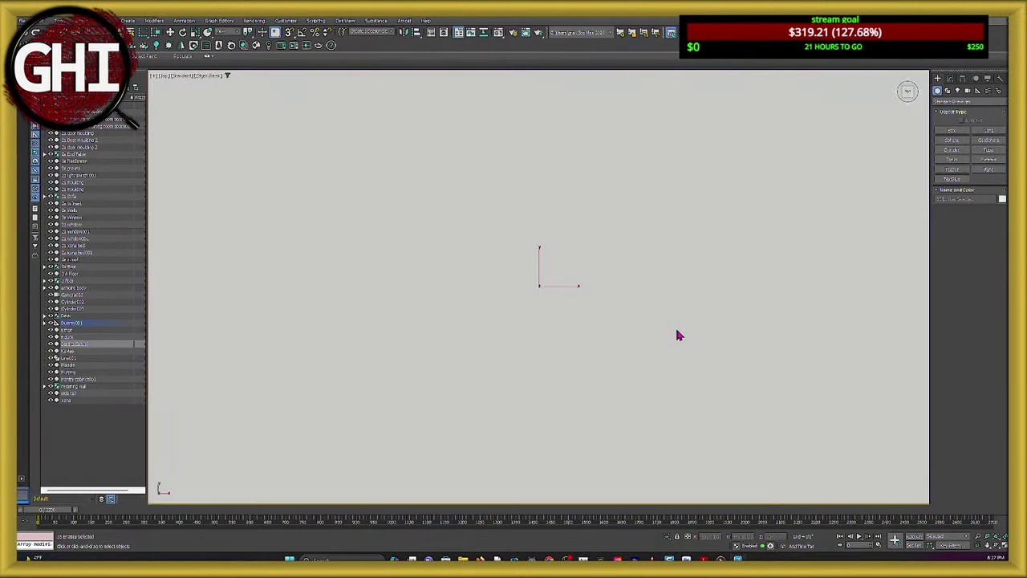
{"action": "scroll", "coordinate": [624, 310], "scroll_direction": "down", "scroll_amount": 10}
{"action": "middle_click_drag", "start_coordinate": [676, 334], "coordinate": [641, 264], "text": "alt"}
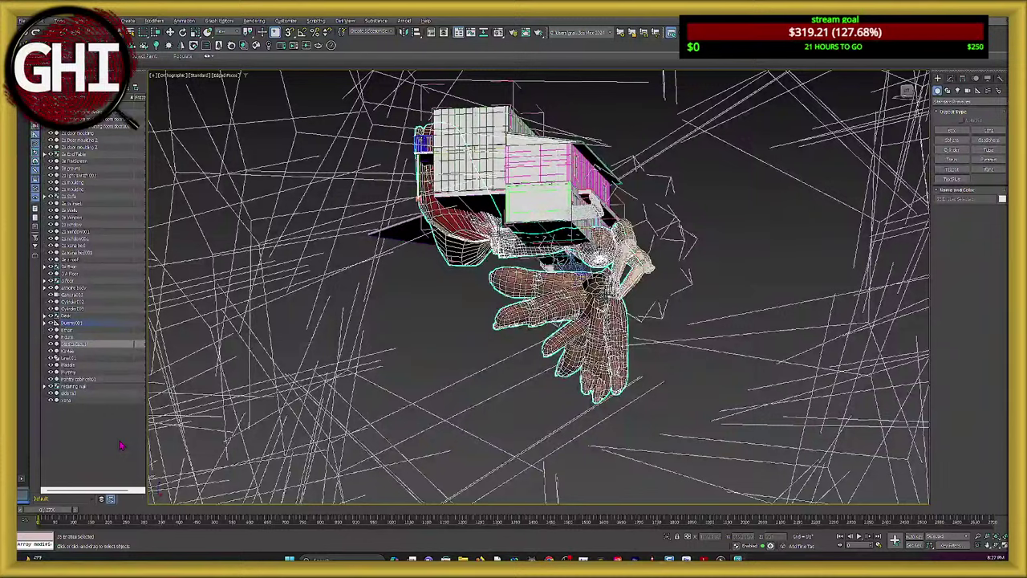
{"action": "key", "text": "Delete"}
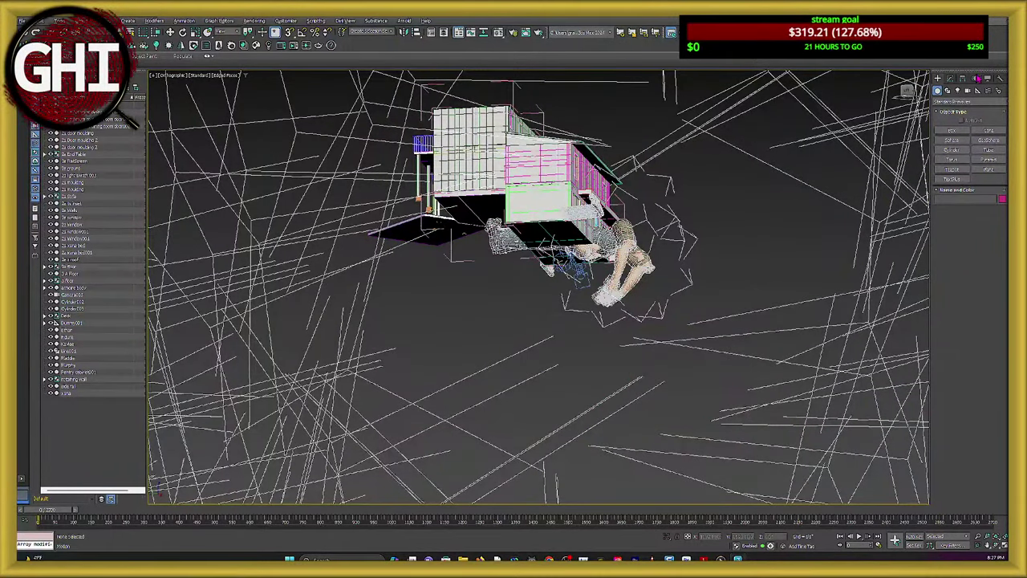
Reset 3ds Max to an empty scene without saving the changes to the house scene.
{"action": "left_click", "coordinate": [23, 20]}
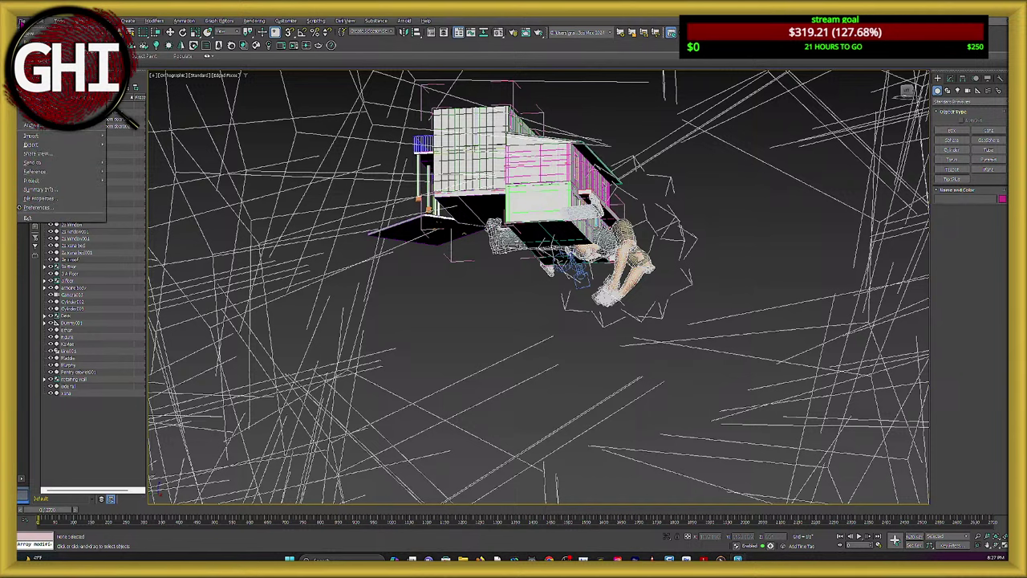
{"action": "mouse_move", "coordinate": [35, 146]}
{"action": "left_click", "coordinate": [31, 42]}
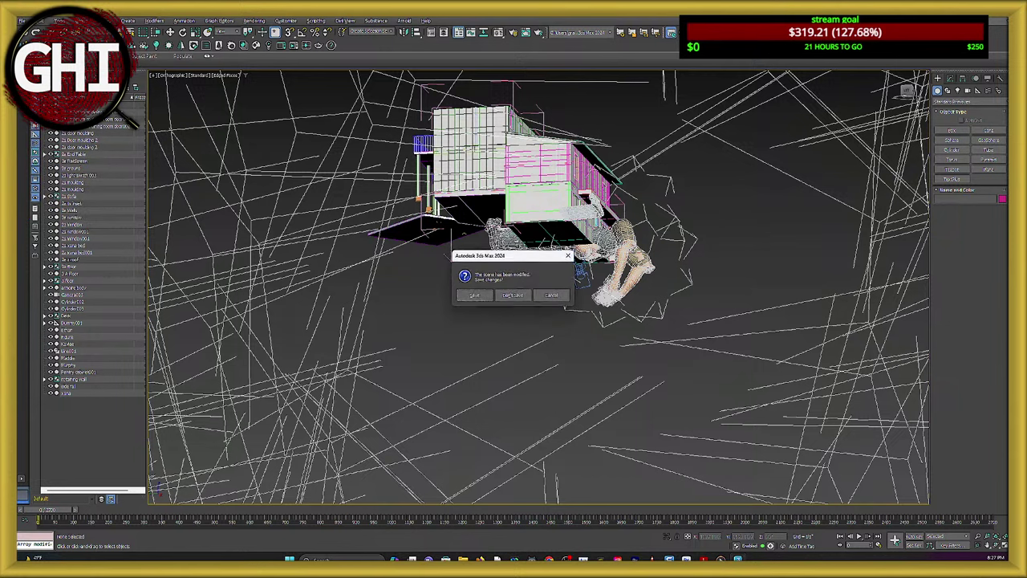
{"action": "left_click", "coordinate": [509, 295]}
{"action": "left_click", "coordinate": [509, 294]}
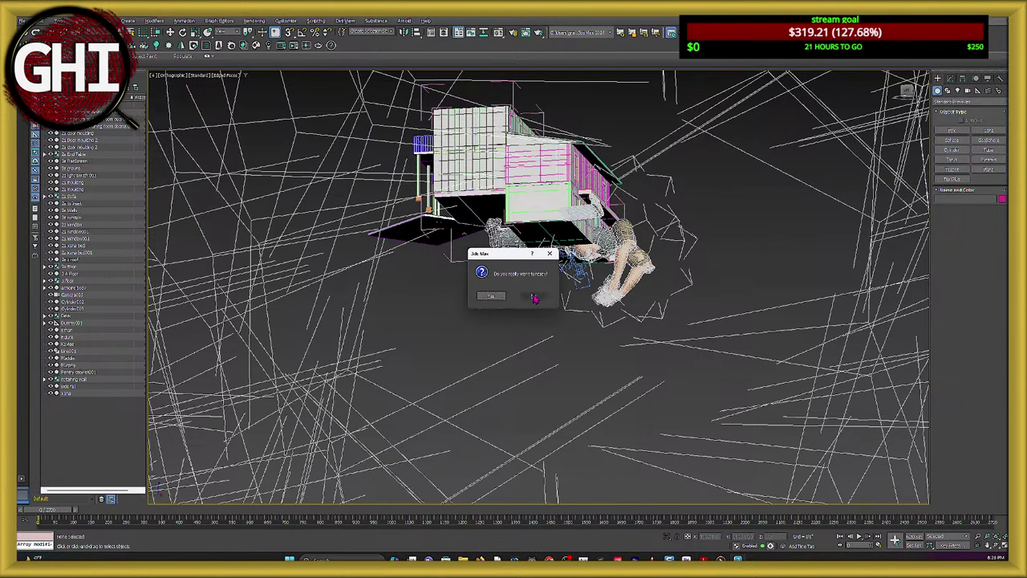
{"action": "left_click", "coordinate": [491, 296]}
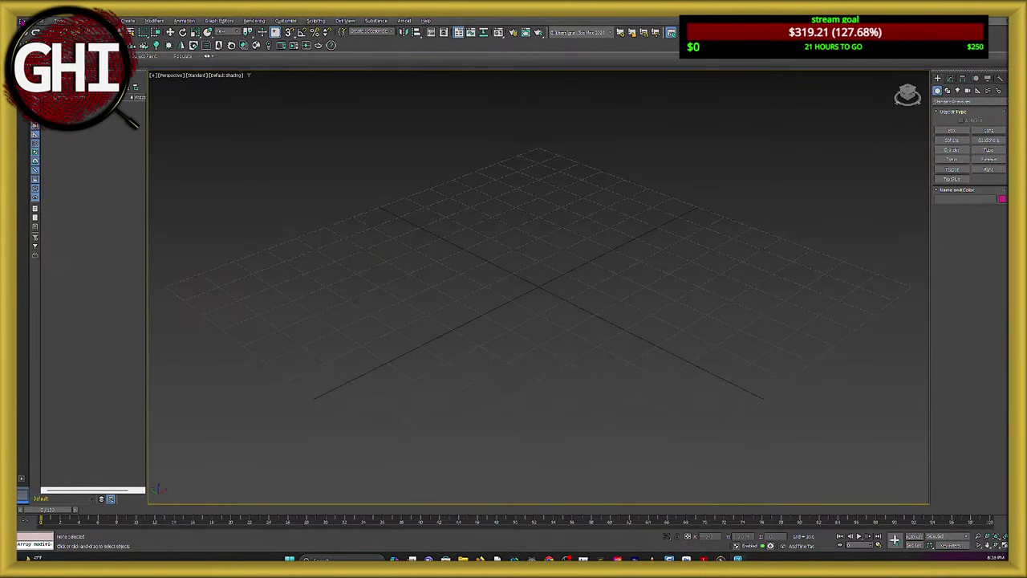
Import the character's FBX into the empty scene with the Autodesk Media & Entertainment preset.
{"action": "left_click", "coordinate": [22, 21]}
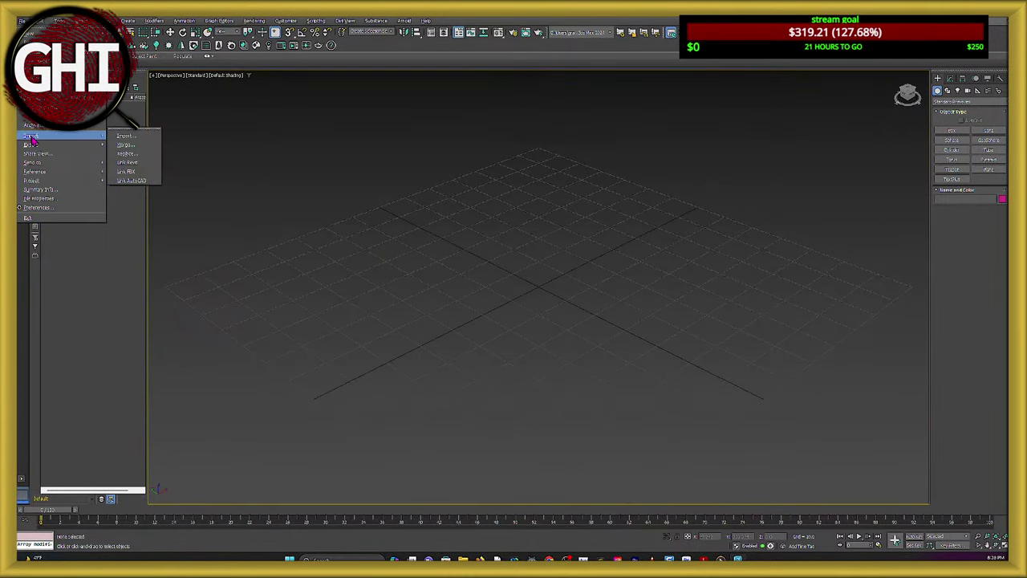
{"action": "left_click", "coordinate": [130, 139]}
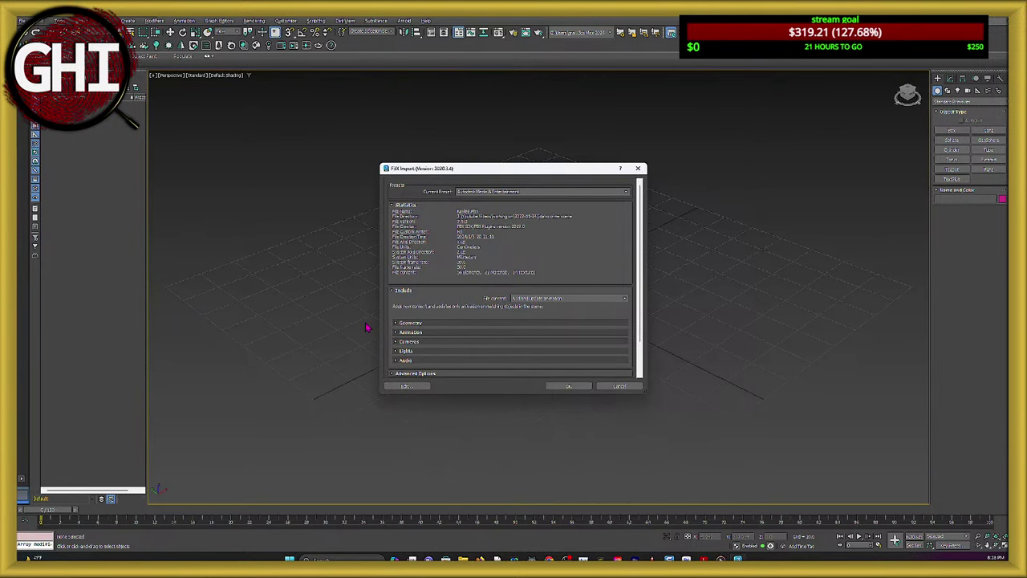
{"action": "left_click", "coordinate": [568, 386]}
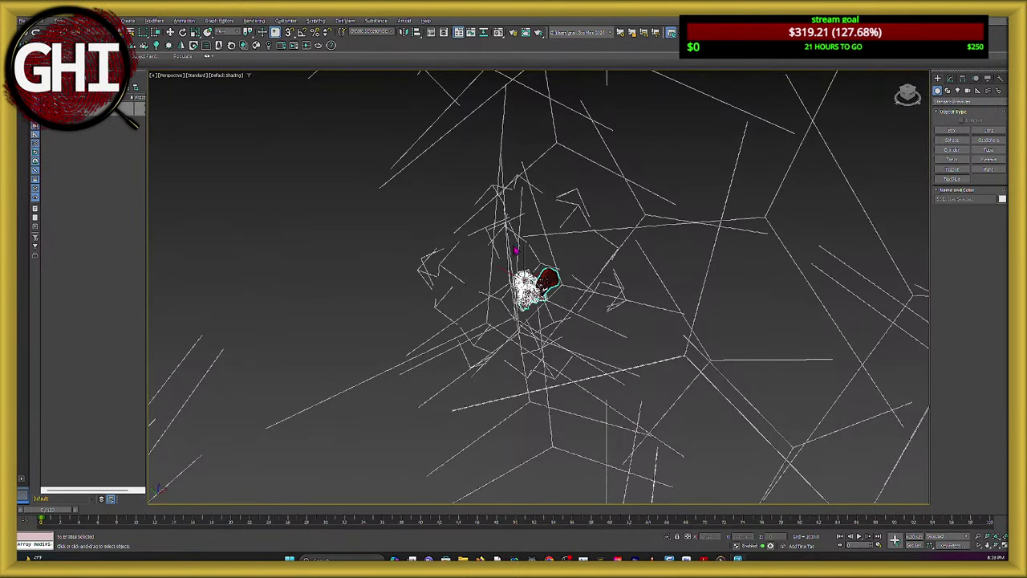
Examine the imported figure's body, hands, clothing and bones up close and from several sides for mesh distortion.
{"action": "scroll", "coordinate": [540, 271], "scroll_direction": "up", "scroll_amount": 4}
{"action": "scroll", "coordinate": [539, 272], "scroll_direction": "up", "scroll_amount": 4}
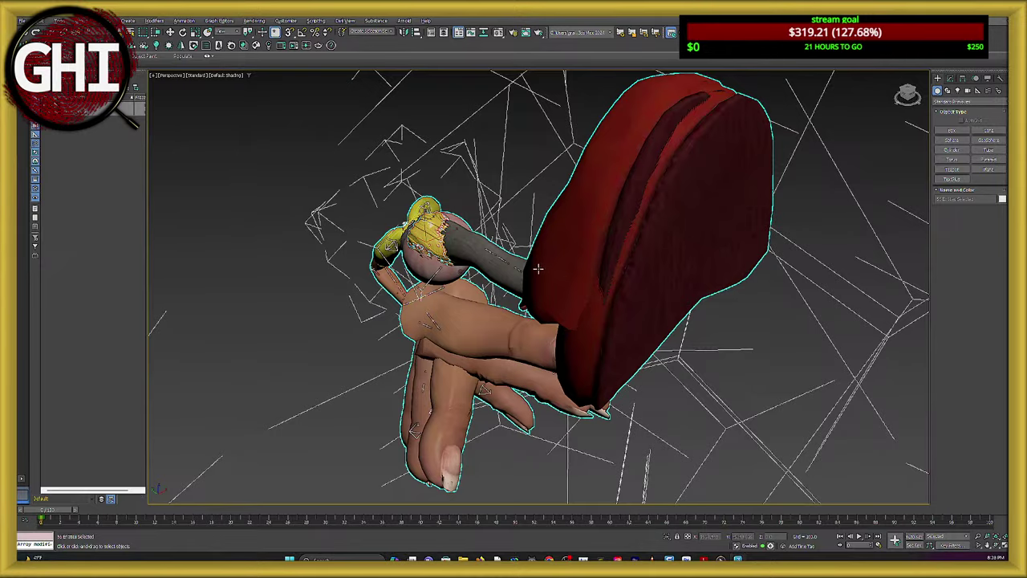
{"action": "middle_click_drag", "start_coordinate": [547, 299], "coordinate": [722, 276], "text": "alt"}
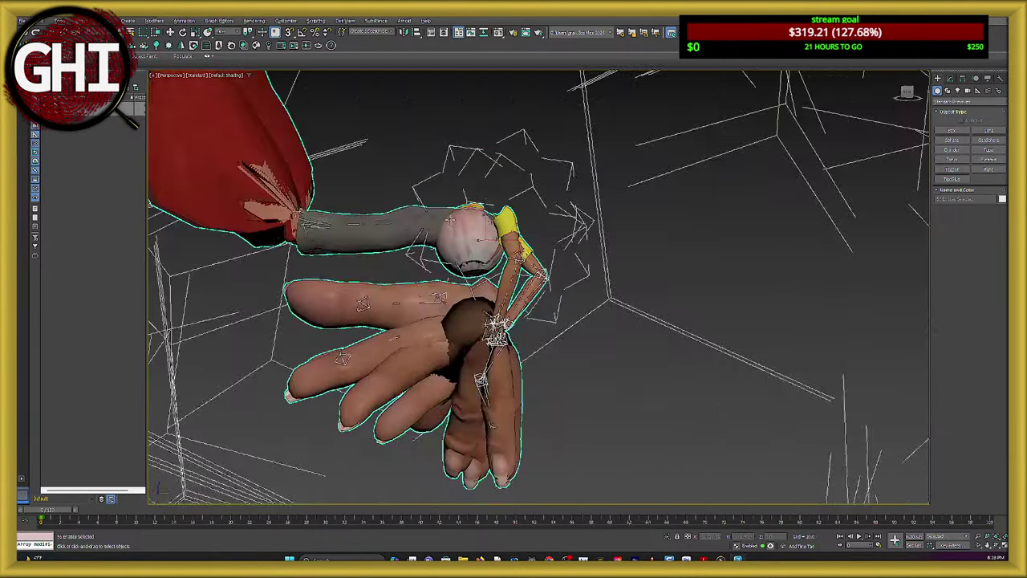
{"action": "scroll", "coordinate": [505, 251], "scroll_direction": "up", "scroll_amount": 4}
{"action": "left_click", "coordinate": [506, 251]}
{"action": "scroll", "coordinate": [504, 256], "scroll_direction": "down", "scroll_amount": 5}
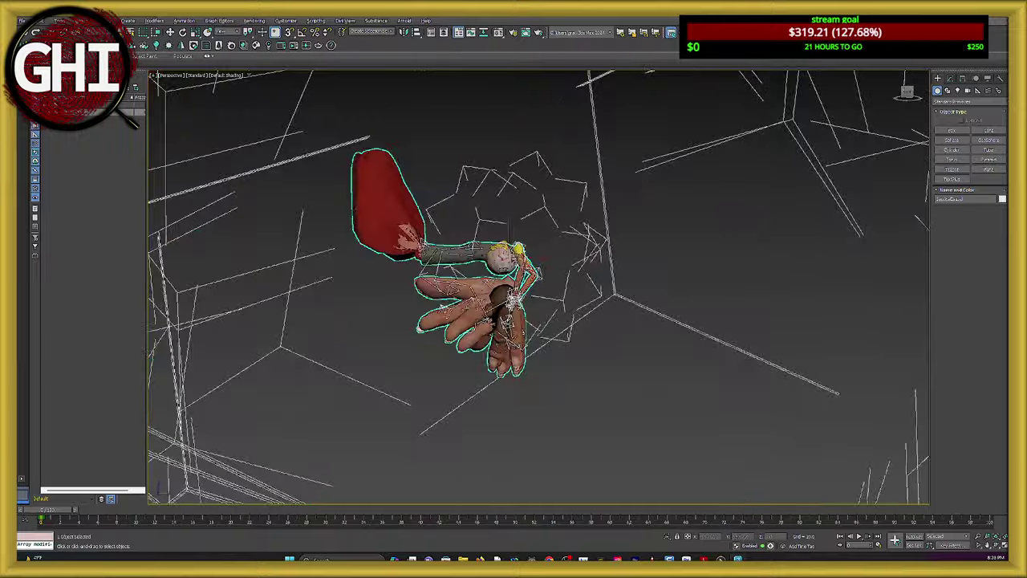
{"action": "middle_click_drag", "start_coordinate": [504, 256], "coordinate": [553, 265], "text": "alt"}
{"action": "scroll", "coordinate": [368, 183], "scroll_direction": "up", "scroll_amount": 5}
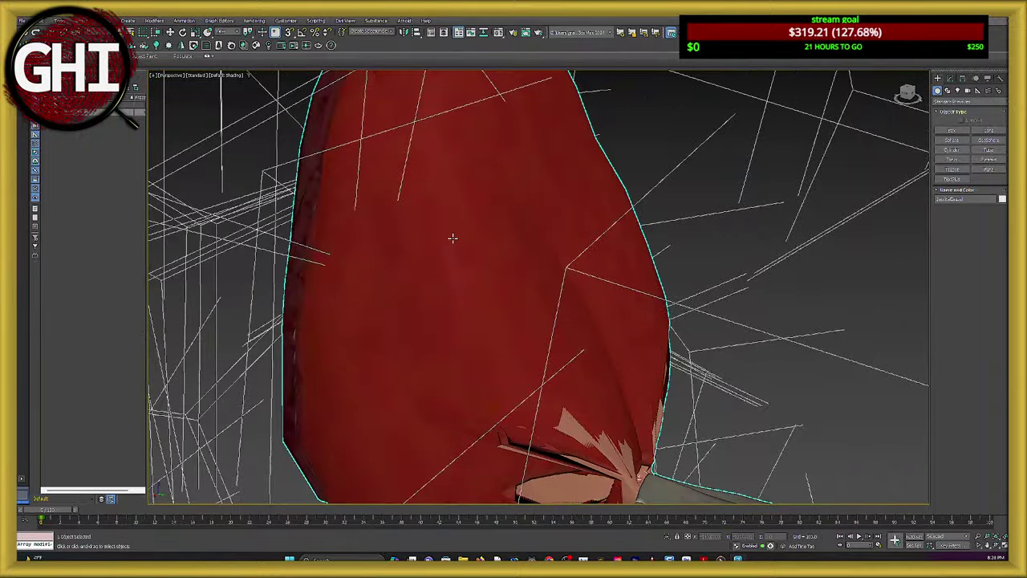
{"action": "scroll", "coordinate": [453, 238], "scroll_direction": "down", "scroll_amount": 10}
{"action": "middle_click_drag", "start_coordinate": [453, 238], "coordinate": [346, 273], "text": "alt"}
{"action": "scroll", "coordinate": [345, 274], "scroll_direction": "up", "scroll_amount": 8}
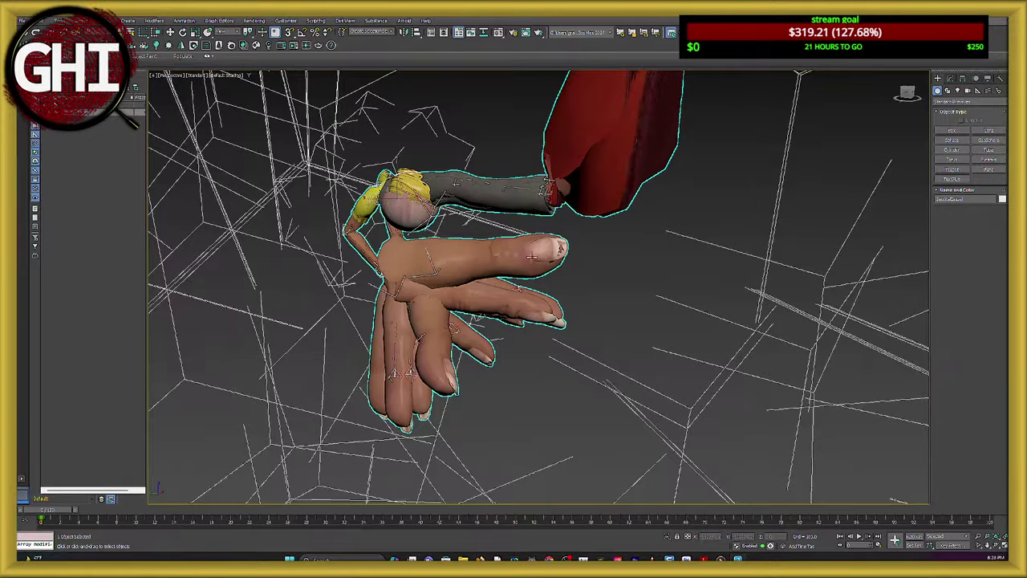
{"action": "scroll", "coordinate": [531, 256], "scroll_direction": "up", "scroll_amount": 6}
{"action": "scroll", "coordinate": [531, 257], "scroll_direction": "down", "scroll_amount": 8}
{"action": "middle_click_drag", "start_coordinate": [531, 257], "coordinate": [468, 289], "text": "alt"}
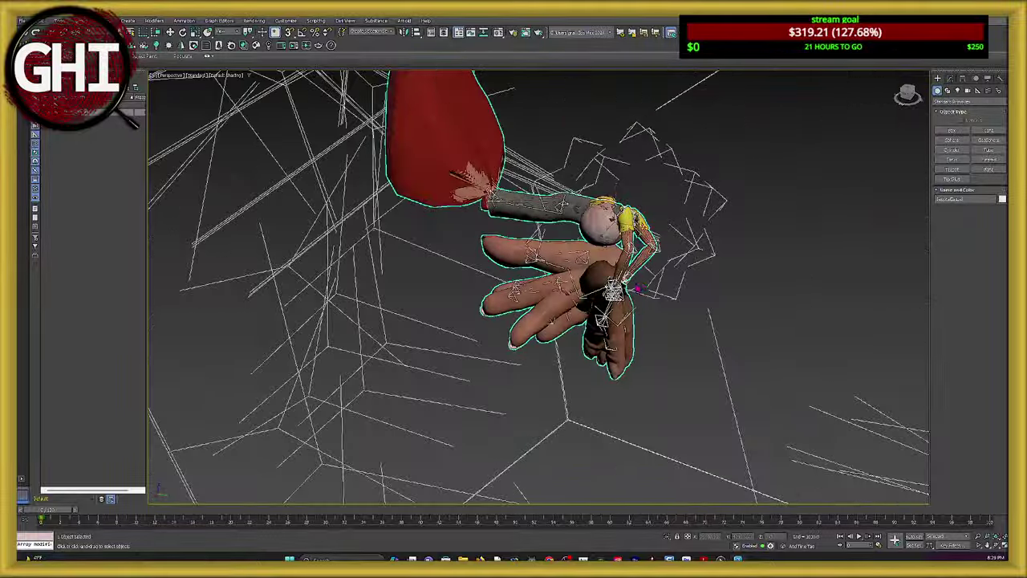
{"action": "scroll", "coordinate": [510, 346], "scroll_direction": "down", "scroll_amount": 5}
{"action": "scroll", "coordinate": [488, 316], "scroll_direction": "up", "scroll_amount": 6}
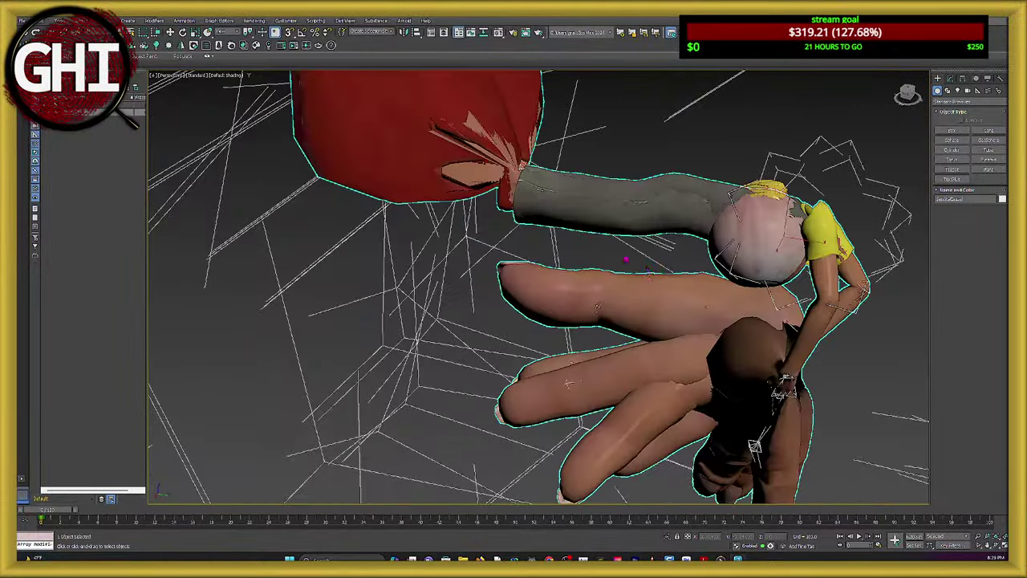
{"action": "scroll", "coordinate": [648, 272], "scroll_direction": "down", "scroll_amount": 6}
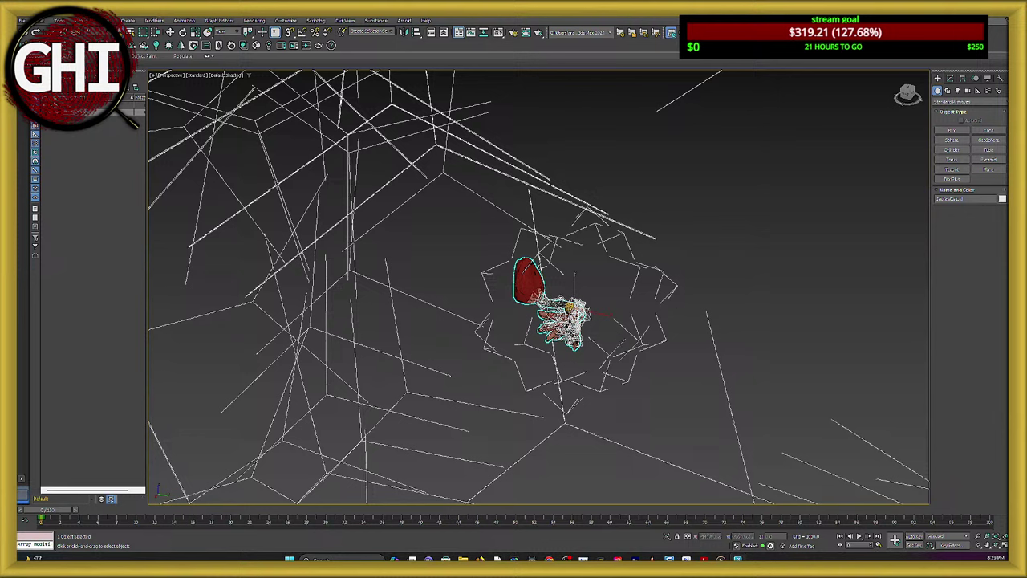
Close 3ds Max without saving the test scene, switch to Poser and maximize its window.
{"action": "left_click", "coordinate": [999, 16]}
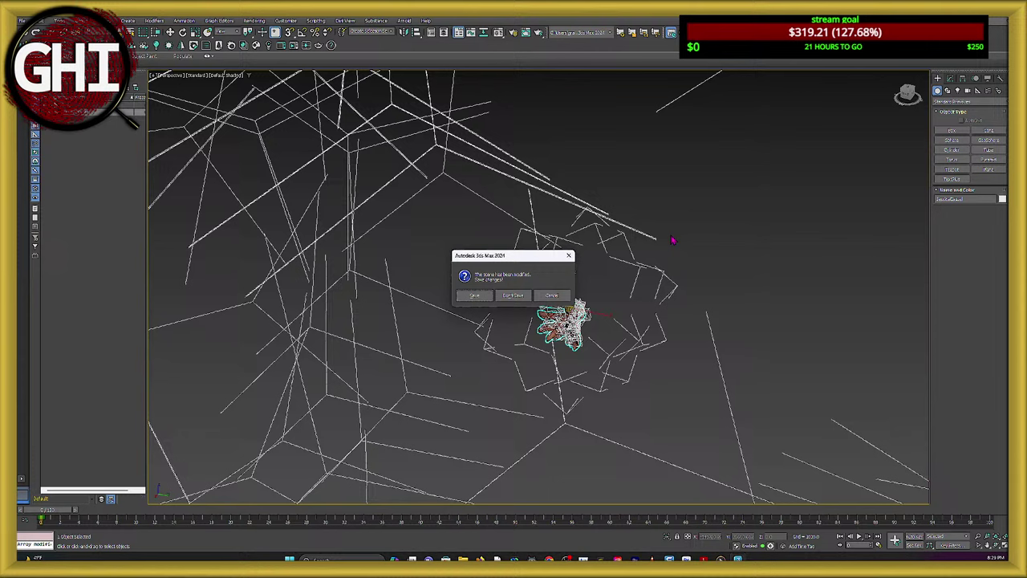
{"action": "left_click", "coordinate": [508, 298]}
{"action": "key", "text": "alt+Tab"}
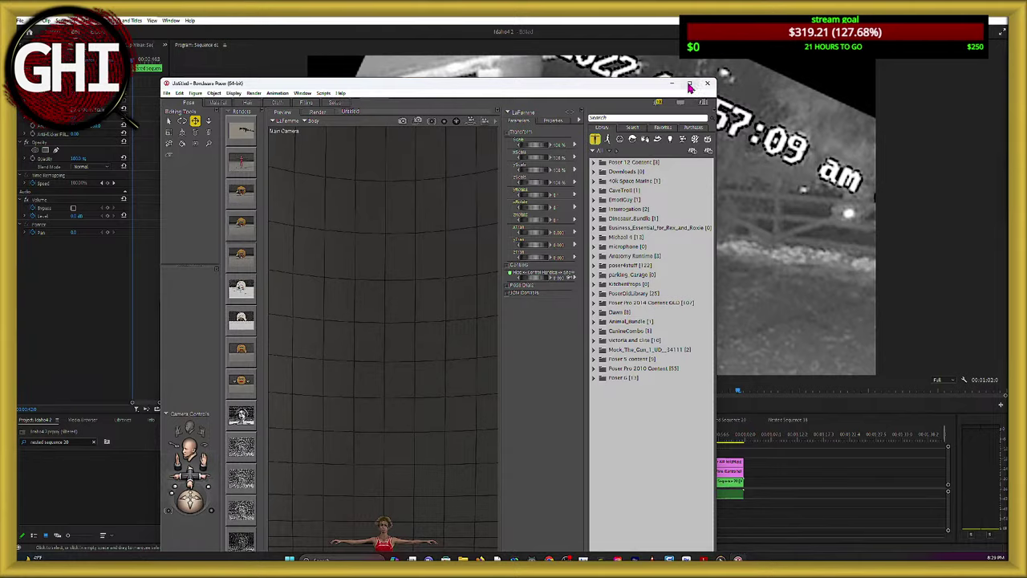
{"action": "left_click", "coordinate": [689, 83]}
{"action": "scroll", "coordinate": [531, 192], "scroll_direction": "up", "scroll_amount": 3}
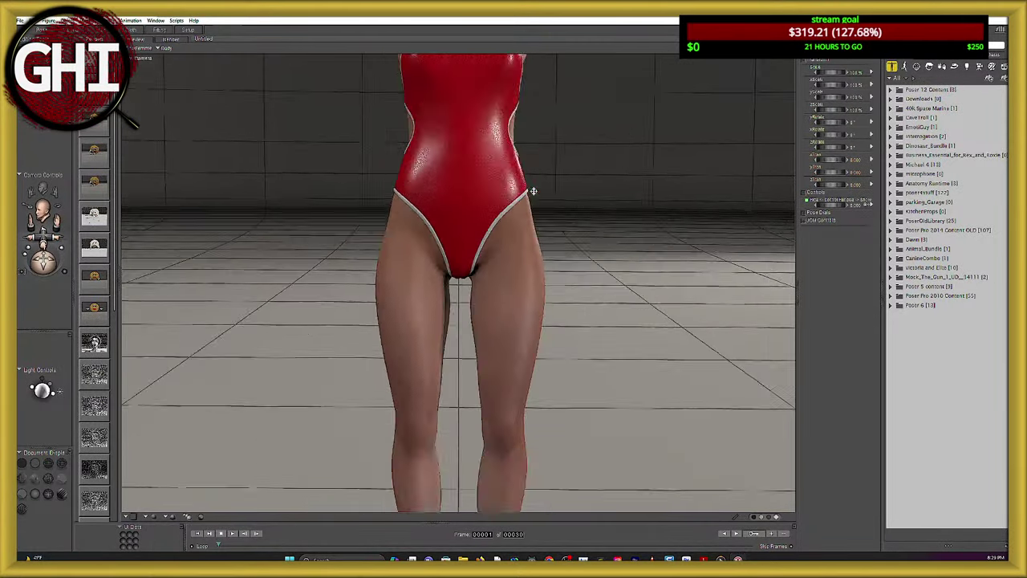
{"action": "scroll", "coordinate": [533, 191], "scroll_direction": "down", "scroll_amount": 4}
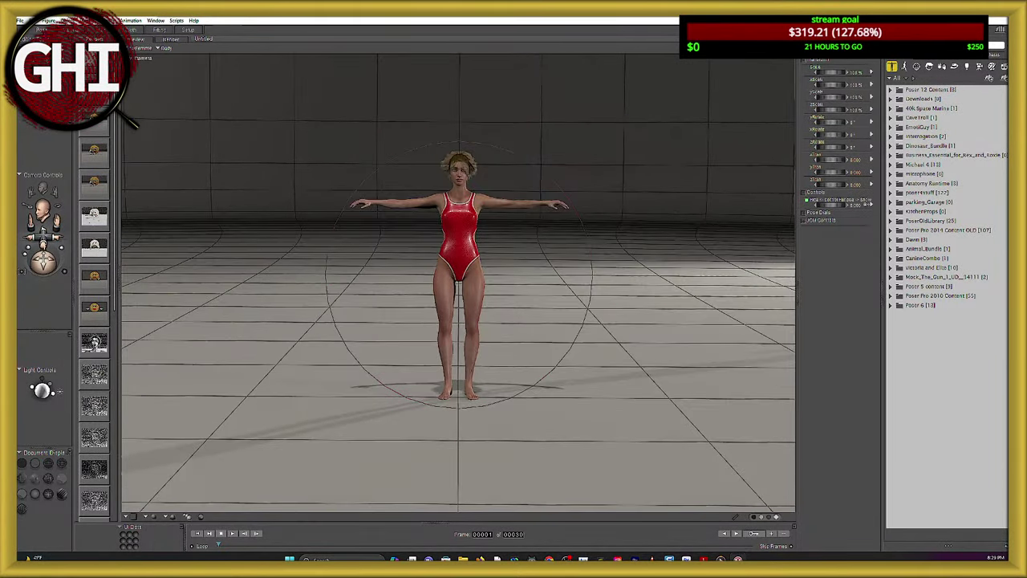
Open the most recently used Poser scene, containing the posed and clothed female figure.
{"action": "left_click", "coordinate": [20, 21]}
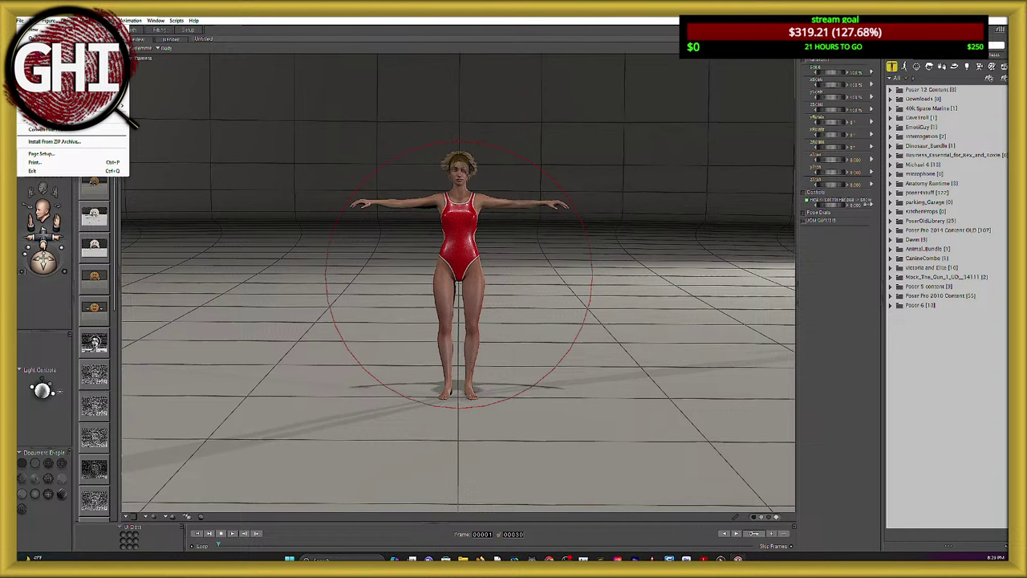
{"action": "left_click", "coordinate": [37, 53]}
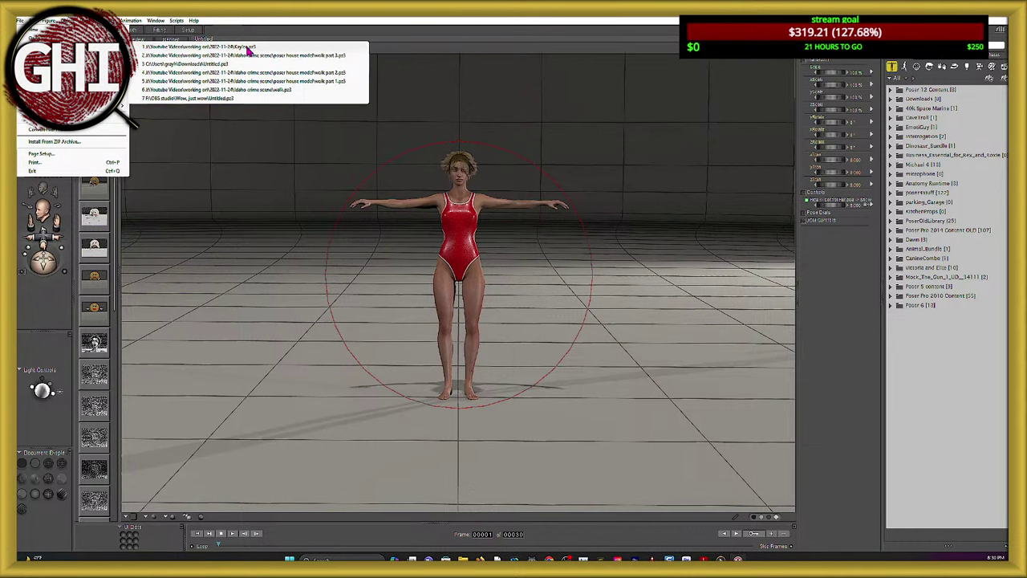
{"action": "left_click", "coordinate": [246, 48]}
{"action": "left_click", "coordinate": [539, 282]}
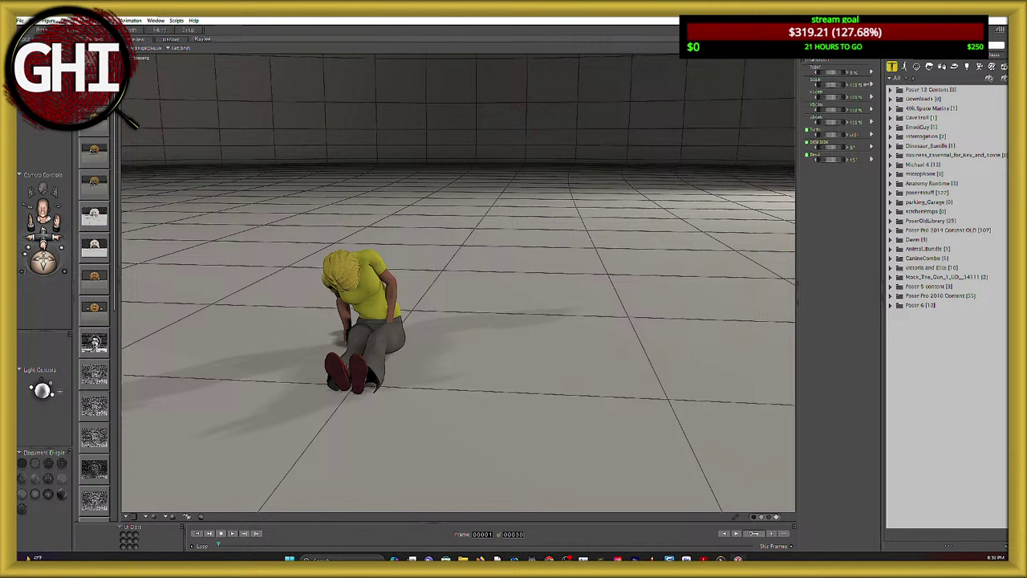
{"action": "left_click", "coordinate": [21, 20]}
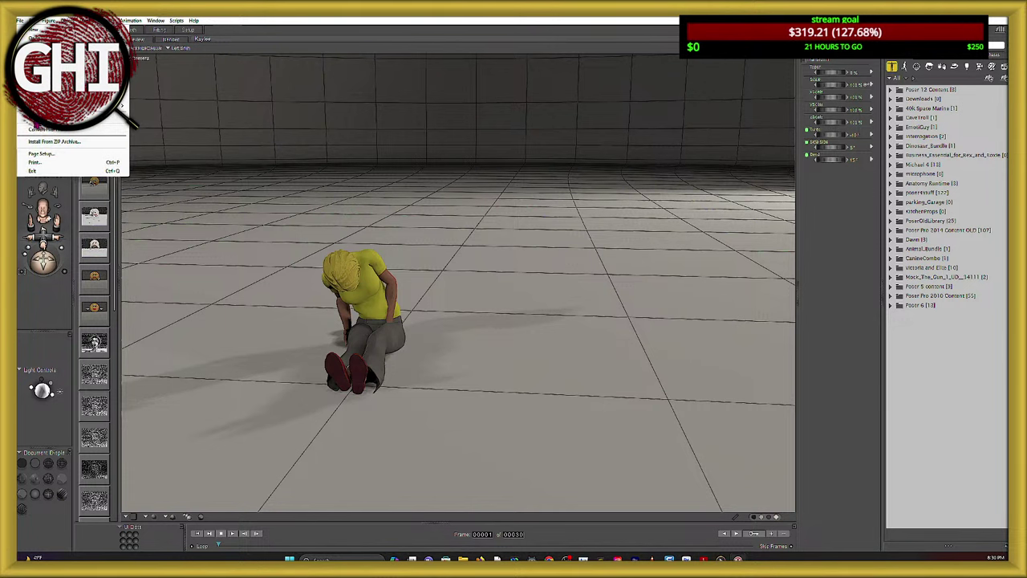
{"action": "mouse_move", "coordinate": [37, 105]}
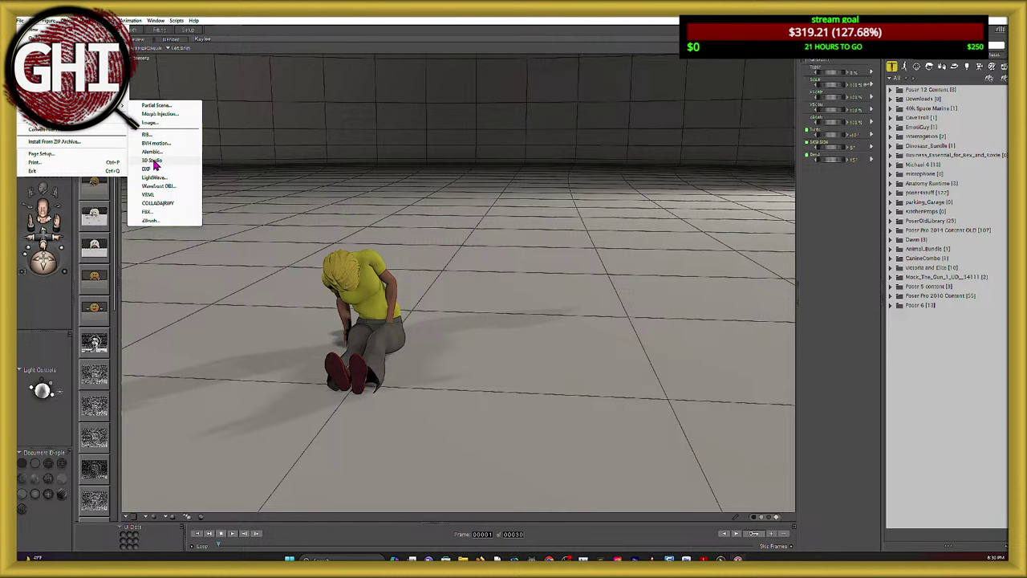
{"action": "left_click", "coordinate": [154, 187]}
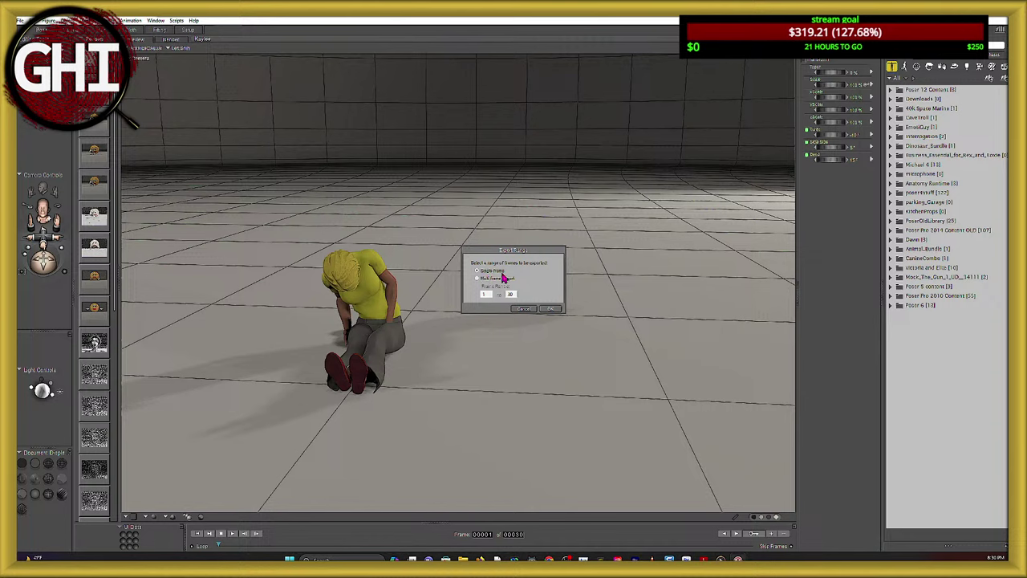
{"action": "left_click", "coordinate": [551, 309]}
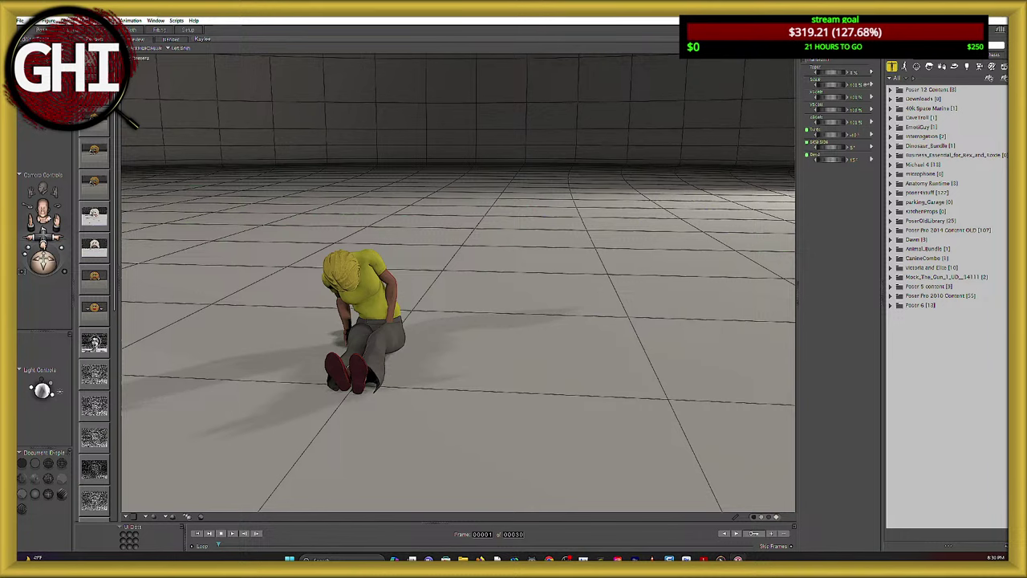
{"action": "scroll", "coordinate": [519, 348], "scroll_direction": "down", "scroll_amount": 4}
{"action": "scroll", "coordinate": [394, 245], "scroll_direction": "up", "scroll_amount": 3}
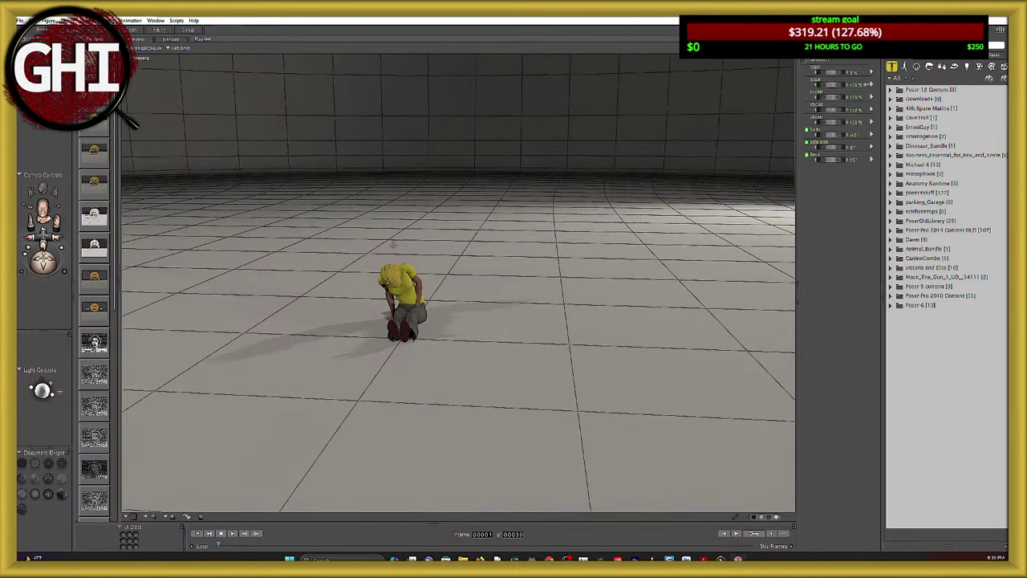
Export the figure as a single-frame Wavefront OBJ, toggling the material-name, texture-copying and full-texture-path options, and save it in the crime scene folder.
{"action": "left_click", "coordinate": [20, 20]}
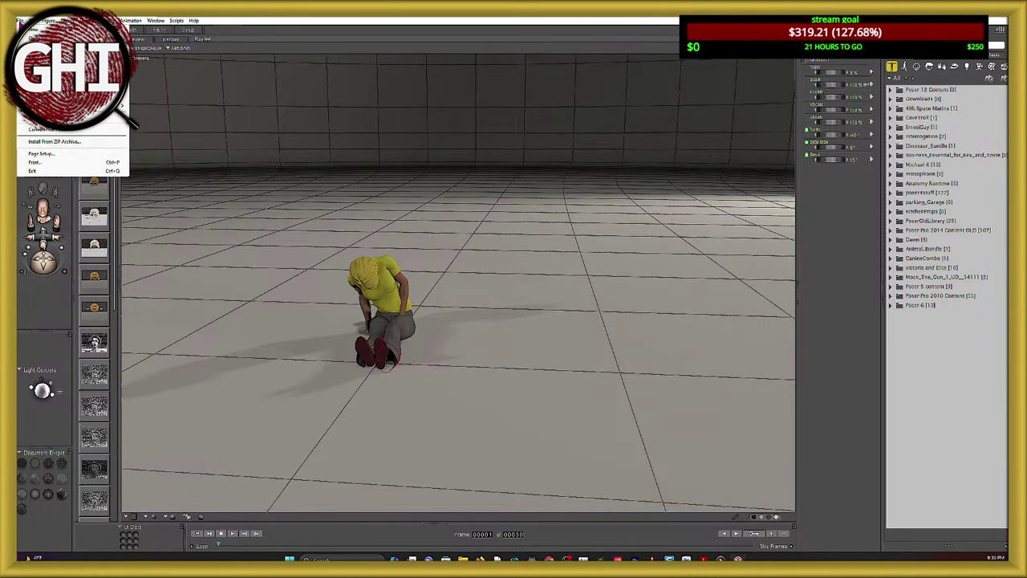
{"action": "mouse_move", "coordinate": [97, 105]}
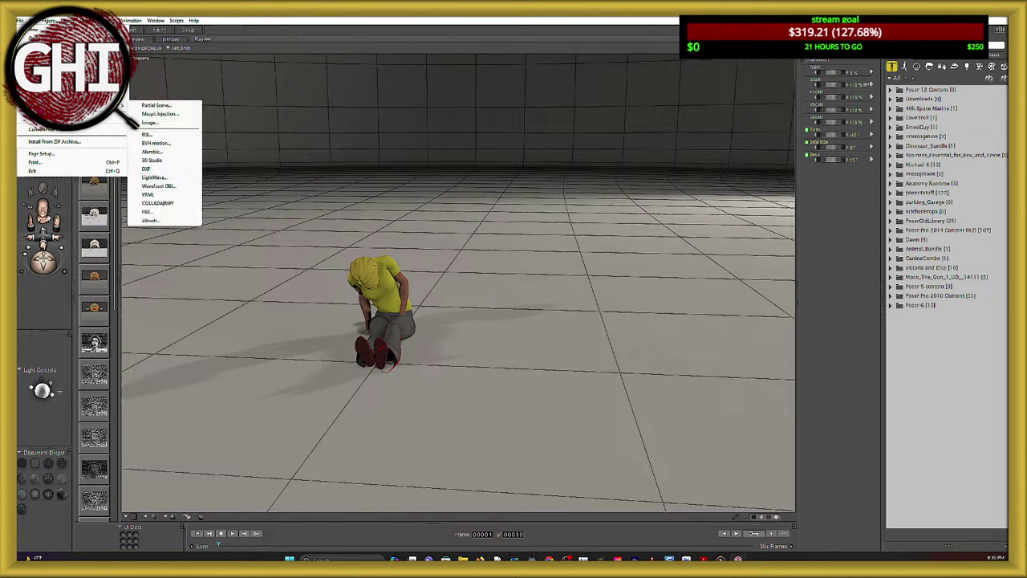
{"action": "left_click", "coordinate": [157, 186]}
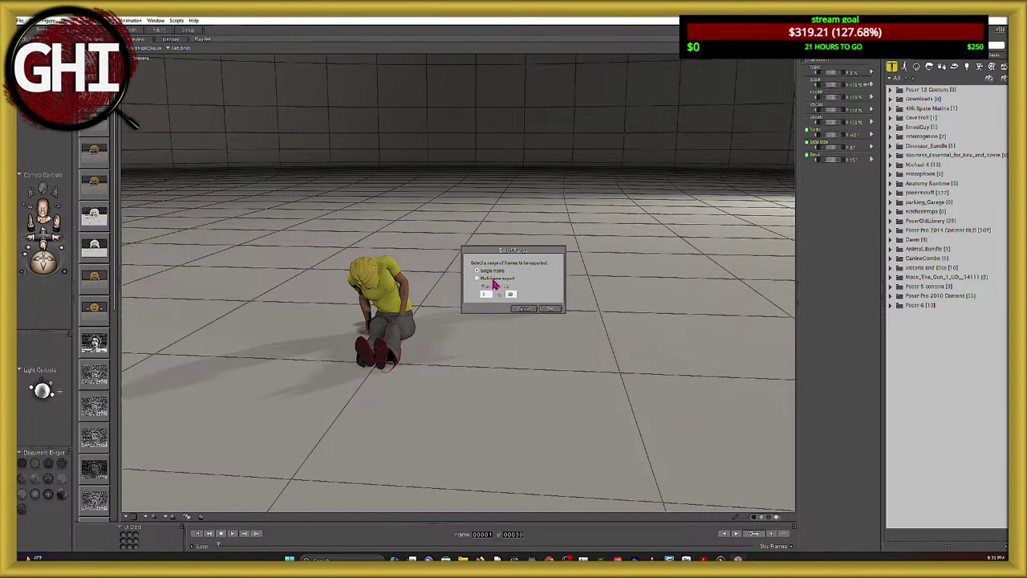
{"action": "left_click", "coordinate": [552, 311]}
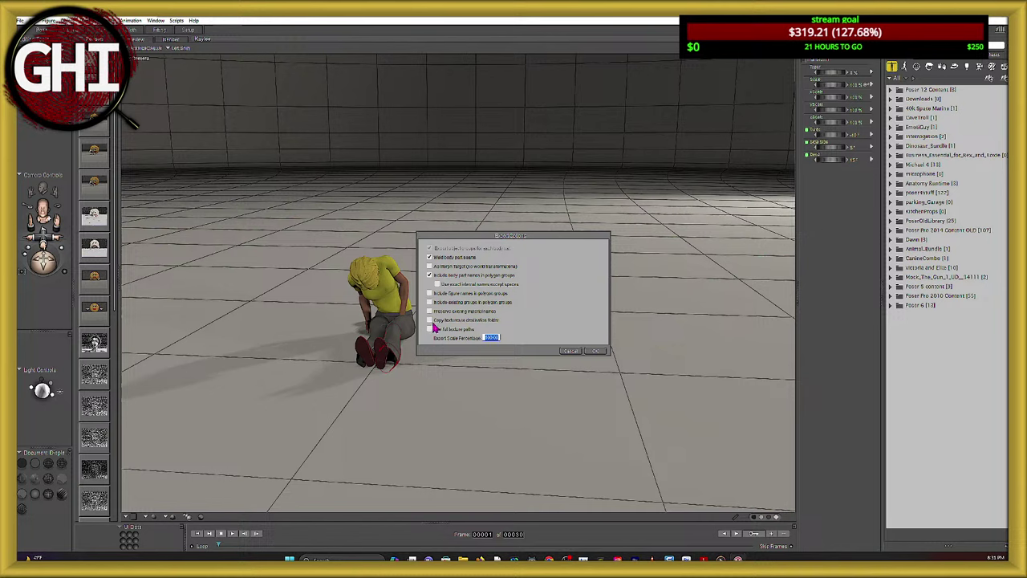
{"action": "left_click", "coordinate": [429, 328]}
{"action": "left_click", "coordinate": [433, 319]}
{"action": "left_click", "coordinate": [430, 310]}
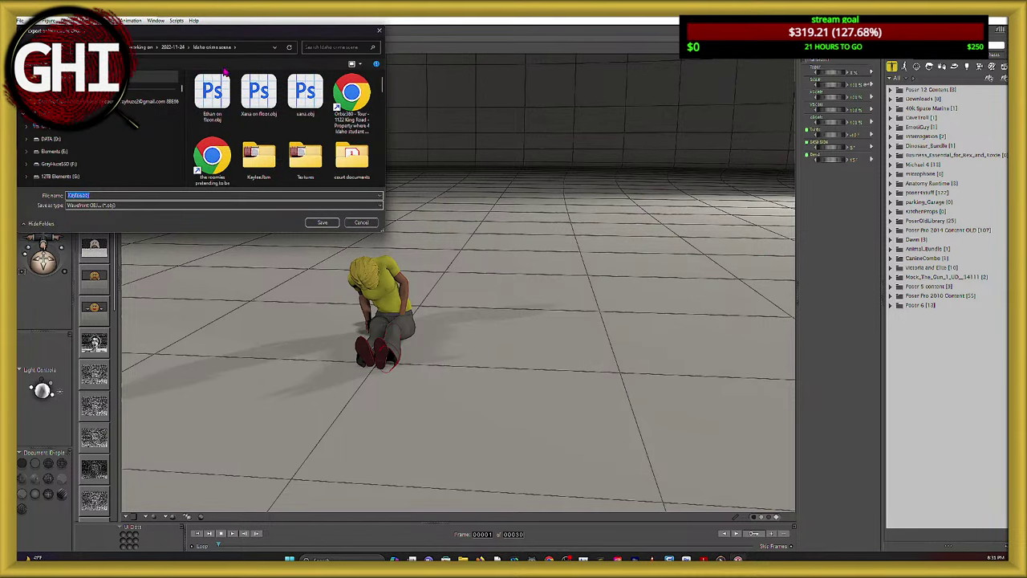
{"action": "left_click", "coordinate": [325, 223]}
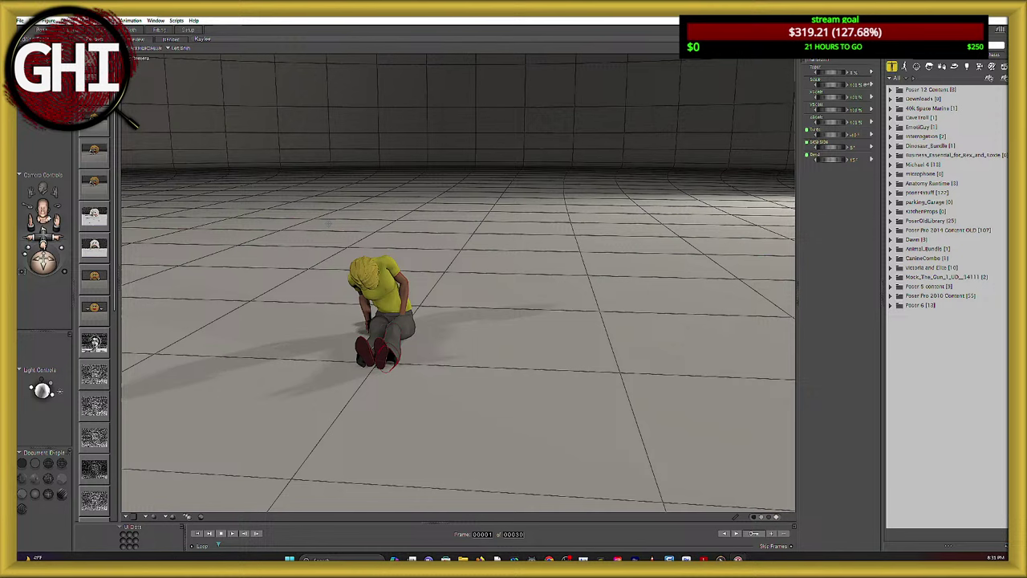
Launch 3ds Max and close its welcome screen.
{"action": "left_click", "coordinate": [94, 306]}
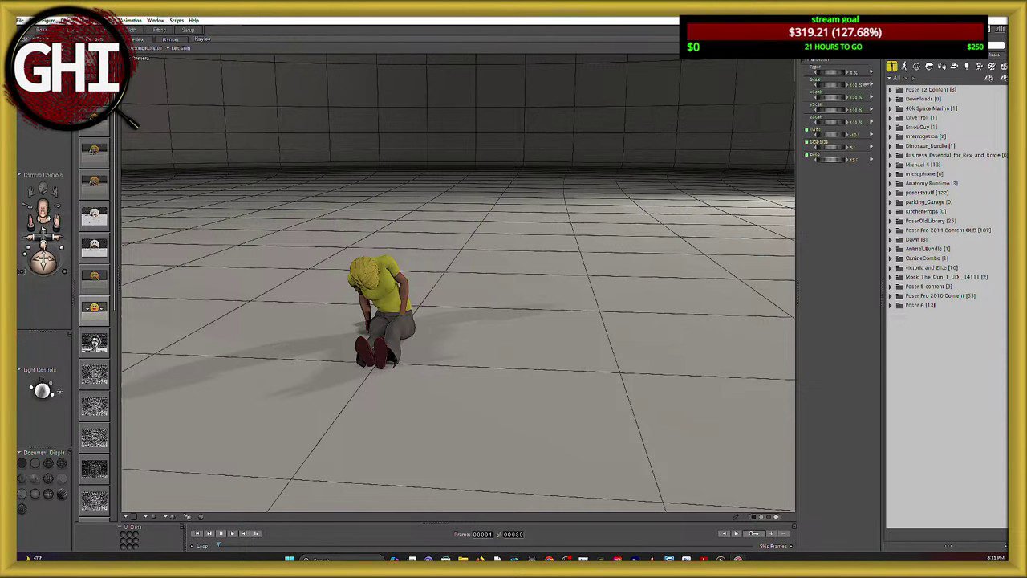
{"action": "left_click", "coordinate": [737, 558]}
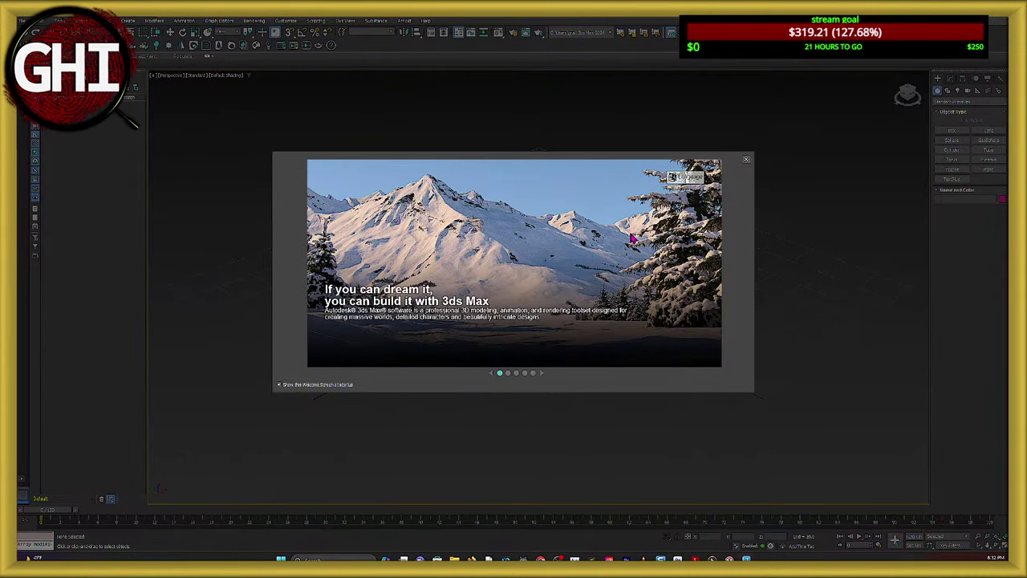
{"action": "left_click", "coordinate": [746, 159]}
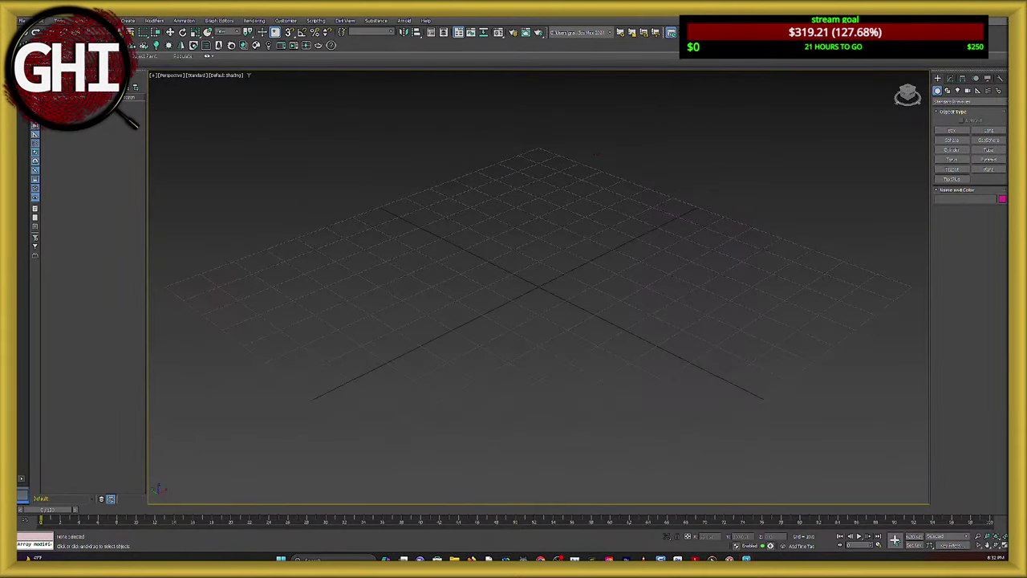
Open the most recently used house scene, continue past the missing external files and dismiss the render message window.
{"action": "left_click", "coordinate": [22, 20]}
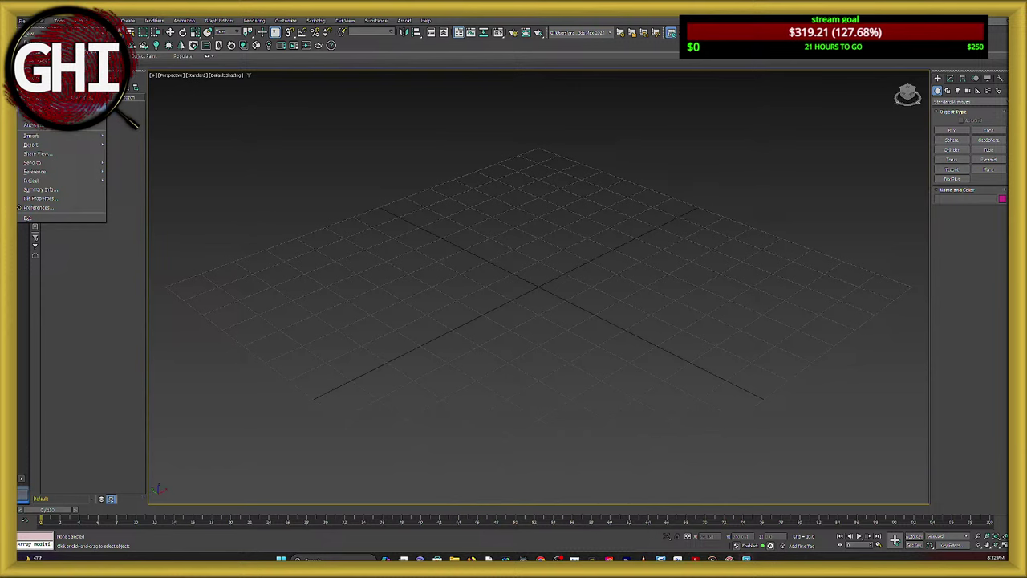
{"action": "mouse_move", "coordinate": [90, 64]}
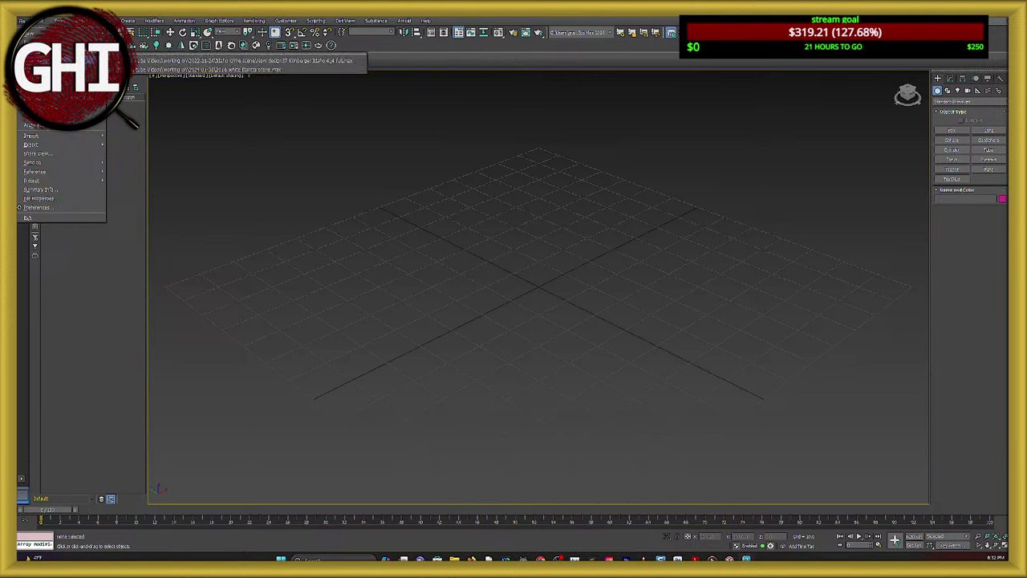
{"action": "left_click", "coordinate": [290, 64]}
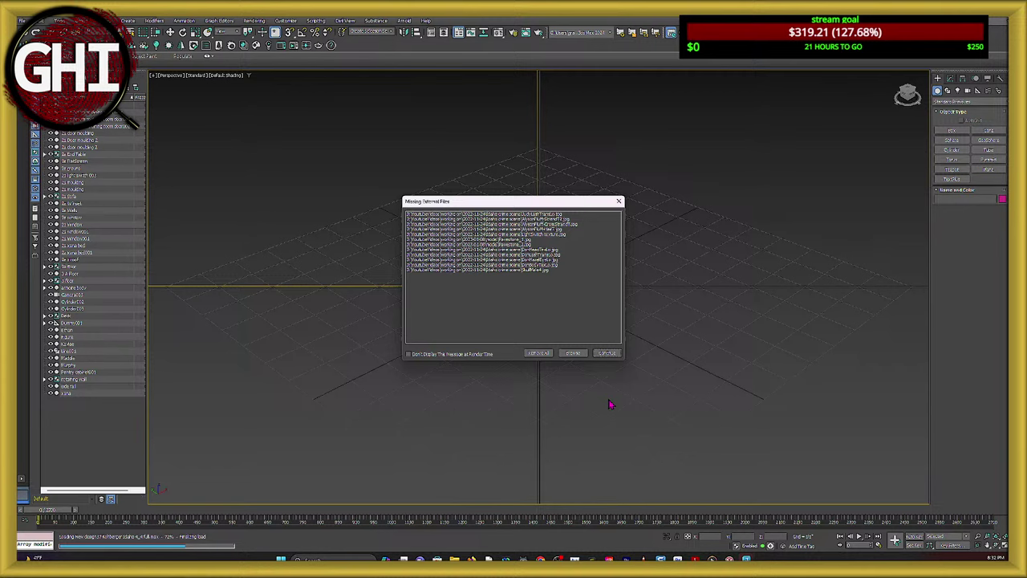
{"action": "left_click", "coordinate": [607, 353]}
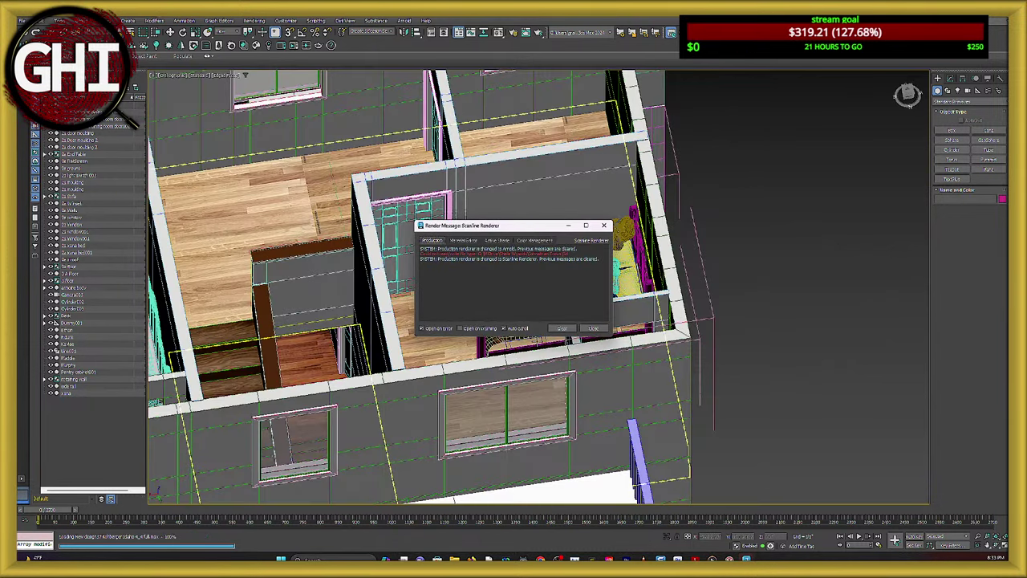
{"action": "left_click", "coordinate": [603, 226]}
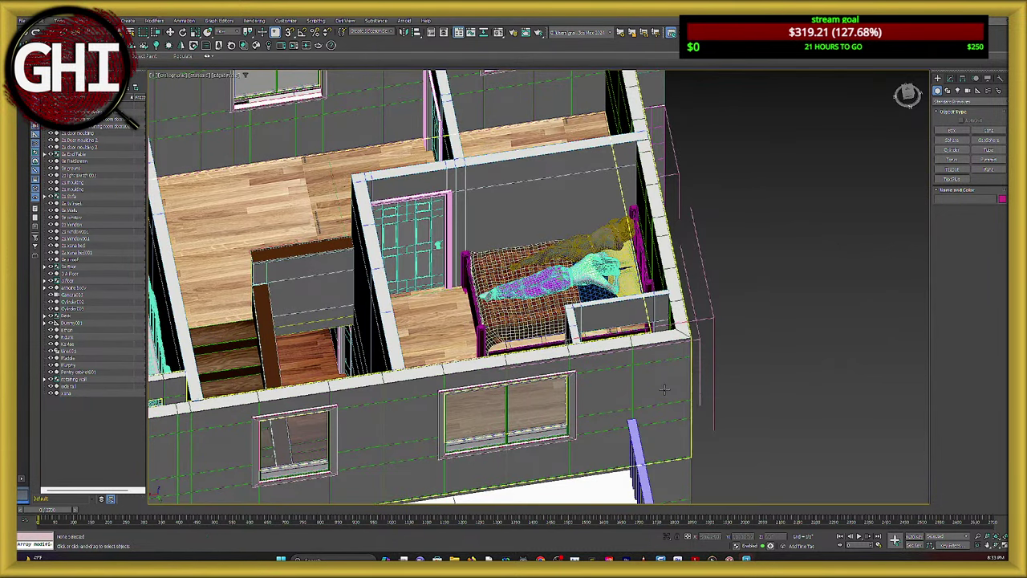
Delete the olive-yellow figure lying at the far side of the upstairs bed and select the remaining figure beside it.
{"action": "left_click", "coordinate": [570, 244]}
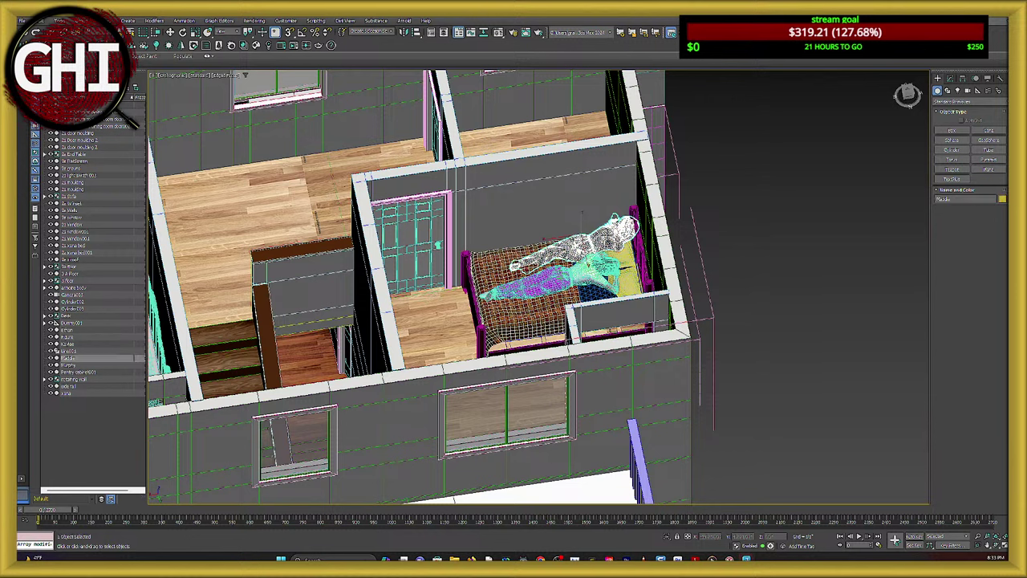
{"action": "key", "text": "Delete"}
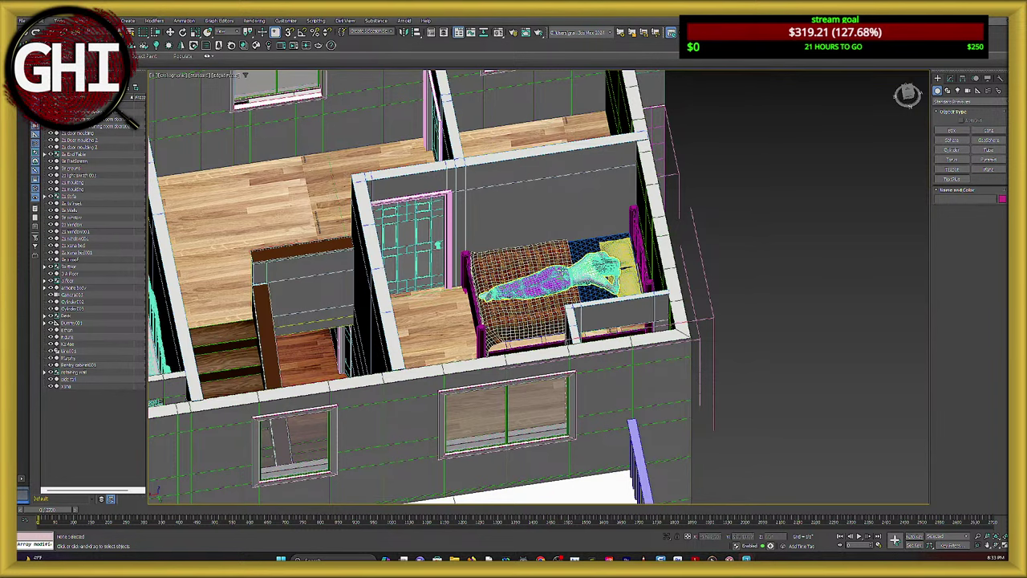
{"action": "left_click", "coordinate": [579, 274]}
Hide the roof that covers the rear wing of the house.
{"action": "scroll", "coordinate": [437, 244], "scroll_direction": "down", "scroll_amount": 2}
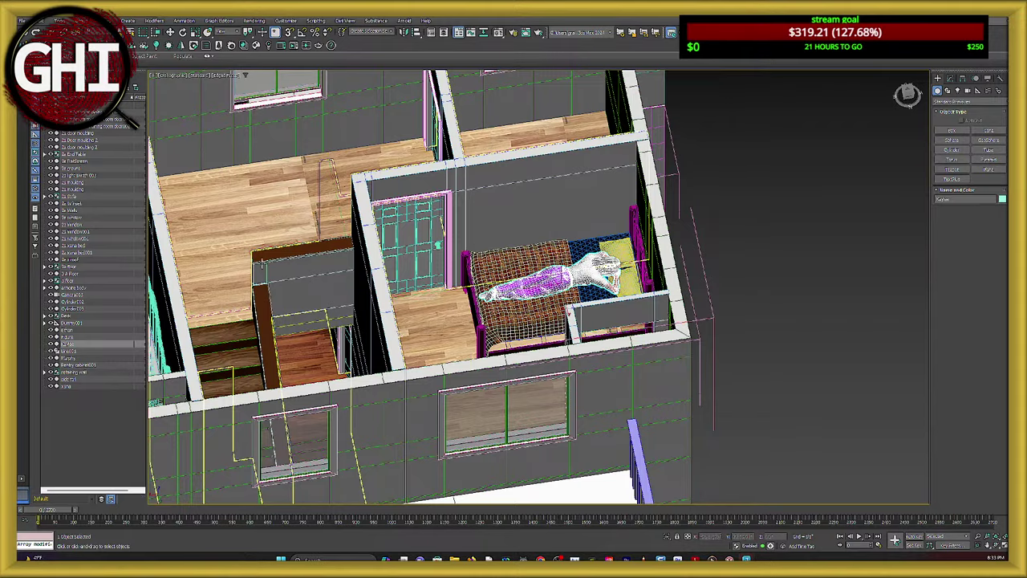
{"action": "scroll", "coordinate": [472, 331], "scroll_direction": "down", "scroll_amount": 5}
{"action": "scroll", "coordinate": [471, 332], "scroll_direction": "down", "scroll_amount": 4}
{"action": "scroll", "coordinate": [378, 272], "scroll_direction": "up", "scroll_amount": 5}
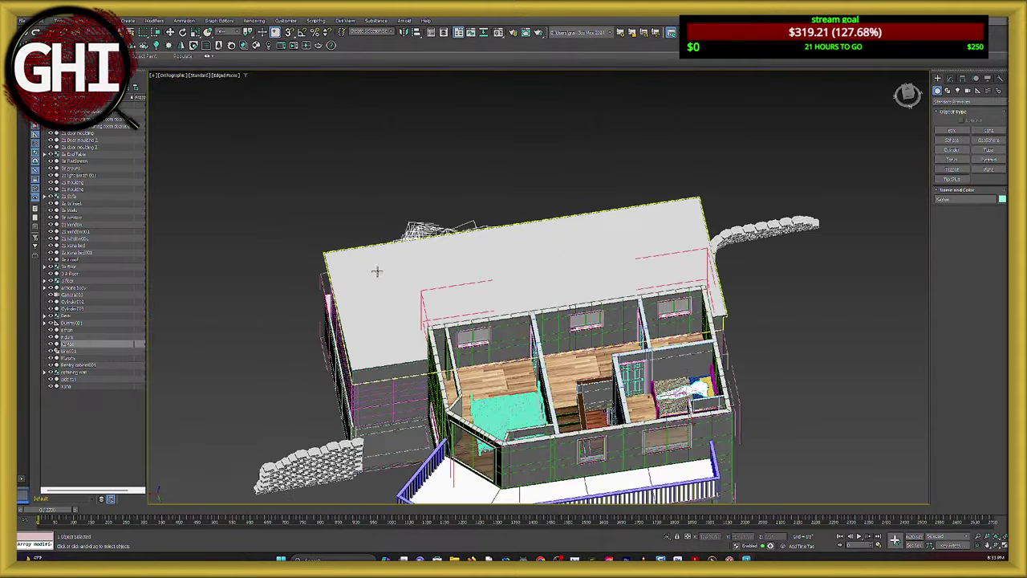
{"action": "left_click", "coordinate": [377, 271]}
{"action": "left_click", "coordinate": [51, 259]}
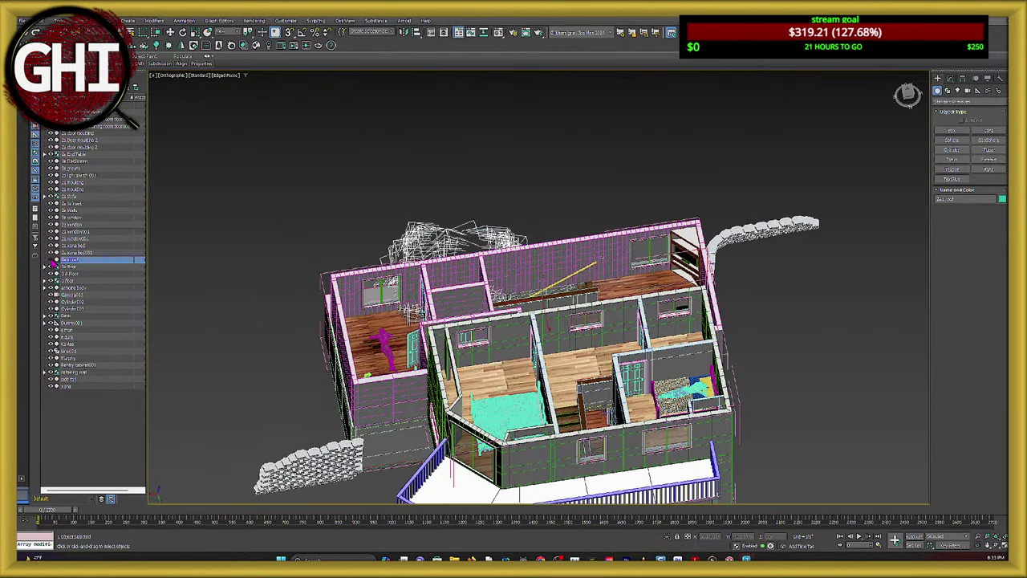
Select the bed under the green figure in the rear wing's corner bedroom and activate uniform scaling.
{"action": "middle_click_drag", "start_coordinate": [260, 323], "coordinate": [448, 329], "text": "alt"}
{"action": "scroll", "coordinate": [315, 265], "scroll_direction": "up", "scroll_amount": 6}
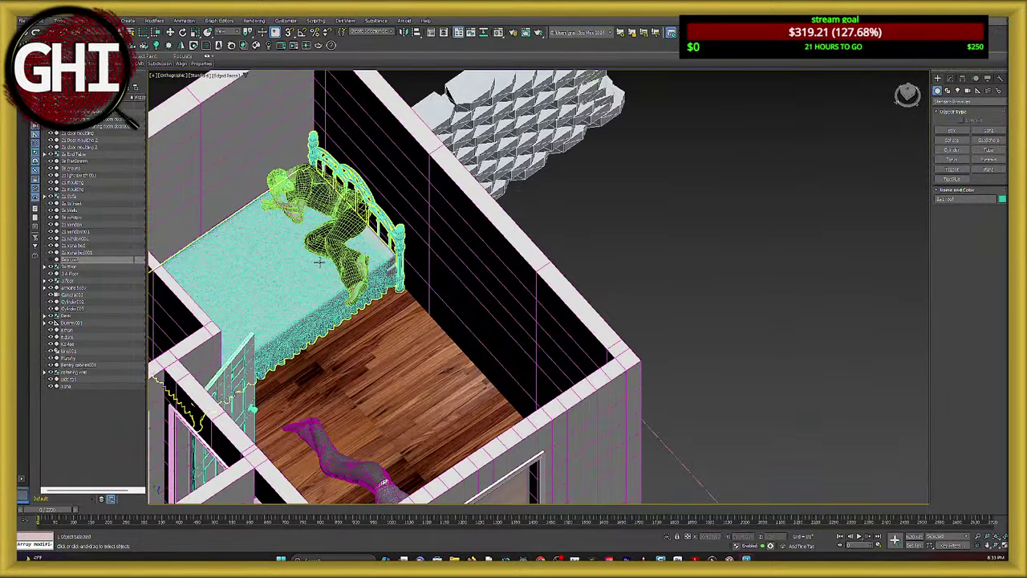
{"action": "middle_click_drag", "start_coordinate": [317, 265], "coordinate": [296, 353], "text": "alt"}
{"action": "middle_click_drag", "start_coordinate": [361, 345], "coordinate": [377, 321], "text": "alt"}
{"action": "left_click", "coordinate": [170, 32]}
{"action": "middle_click_drag", "start_coordinate": [312, 290], "coordinate": [260, 180]}
{"action": "left_click", "coordinate": [195, 32]}
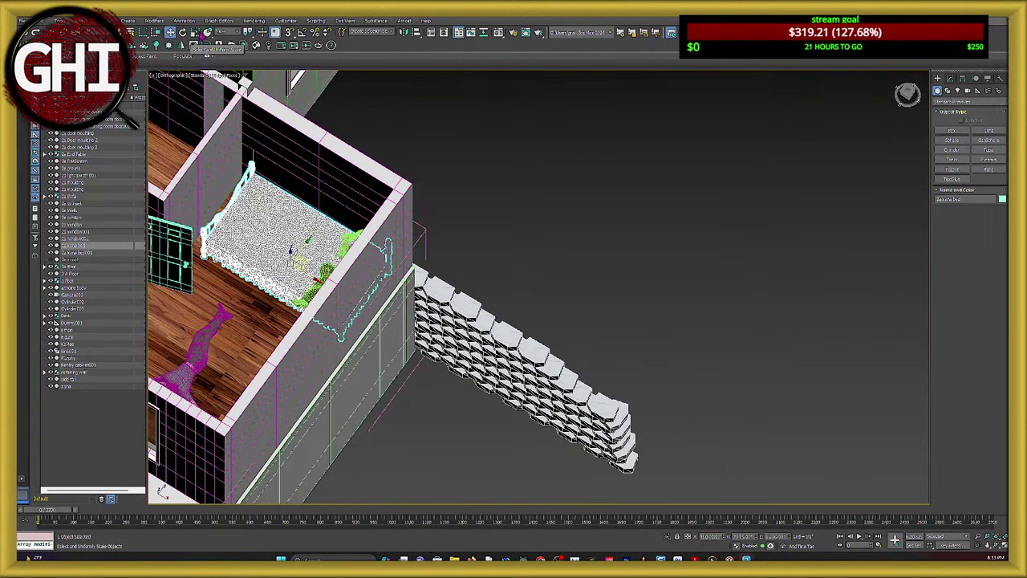
Examine how the selected bed and the green figure sit against the outer wall of the rear wing's corner bedroom.
{"action": "middle_click_drag", "start_coordinate": [353, 313], "coordinate": [362, 319], "text": "alt"}
{"action": "scroll", "coordinate": [362, 319], "scroll_direction": "up", "scroll_amount": 5}
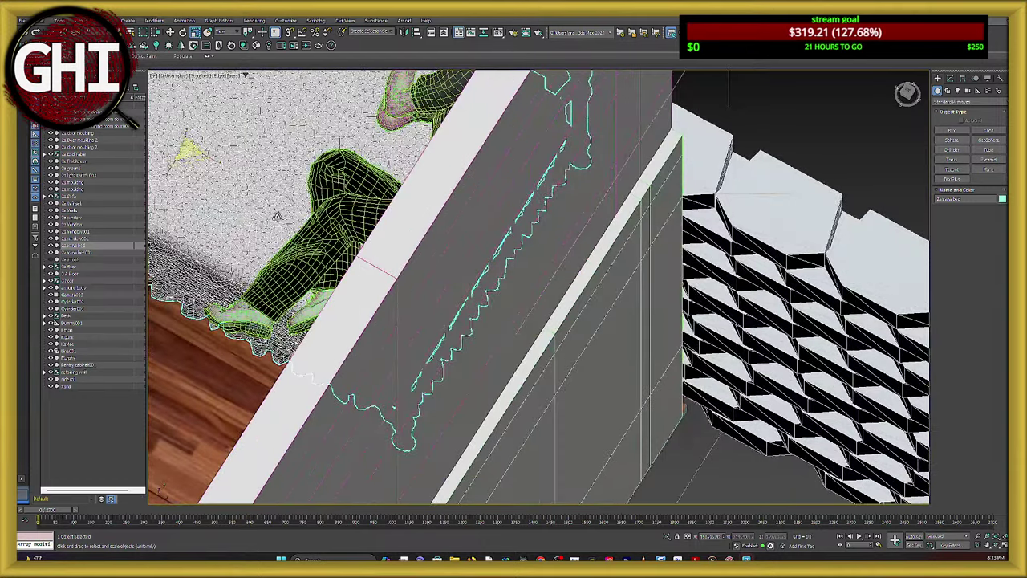
{"action": "scroll", "coordinate": [334, 278], "scroll_direction": "up", "scroll_amount": 3}
{"action": "scroll", "coordinate": [280, 272], "scroll_direction": "down", "scroll_amount": 15}
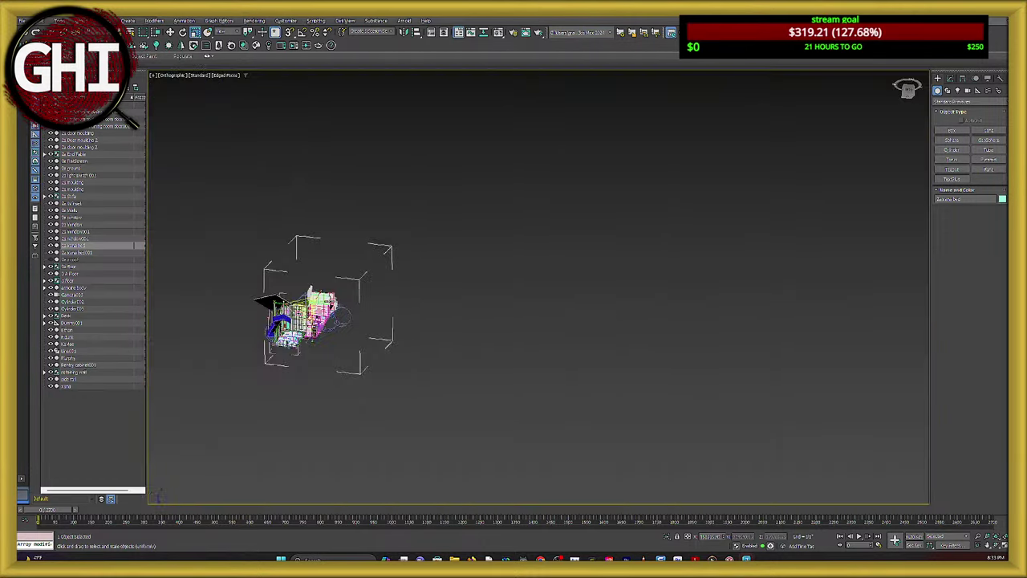
{"action": "middle_click_drag", "start_coordinate": [340, 318], "coordinate": [290, 393], "text": "alt"}
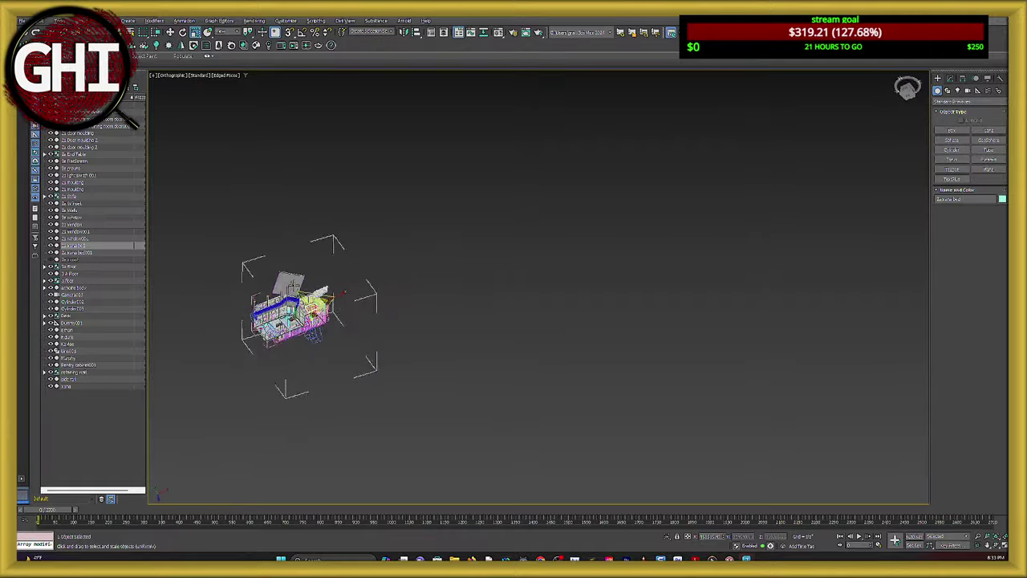
{"action": "scroll", "coordinate": [345, 367], "scroll_direction": "up", "scroll_amount": 10}
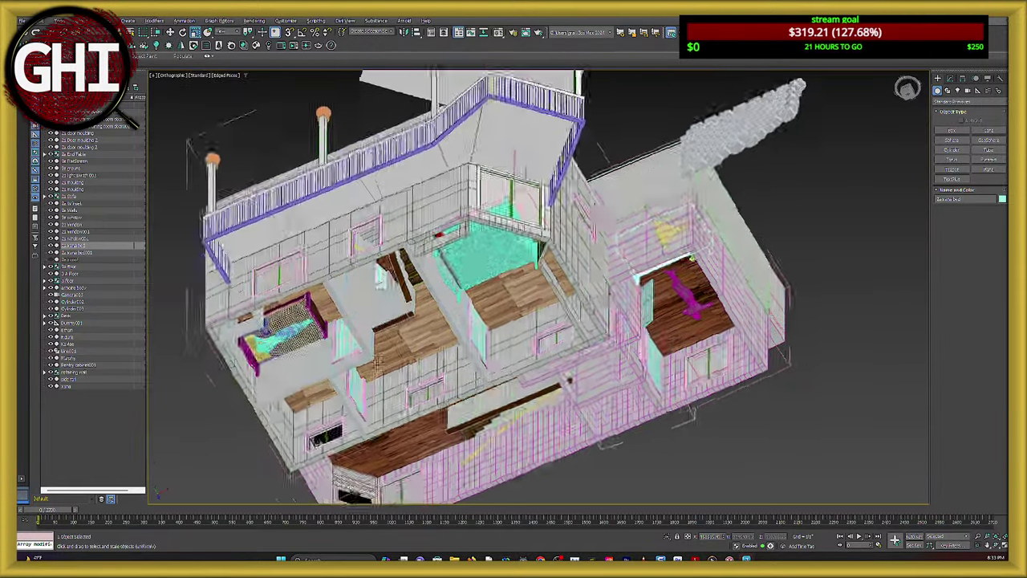
{"action": "middle_click_drag", "start_coordinate": [378, 365], "coordinate": [316, 313], "text": "alt"}
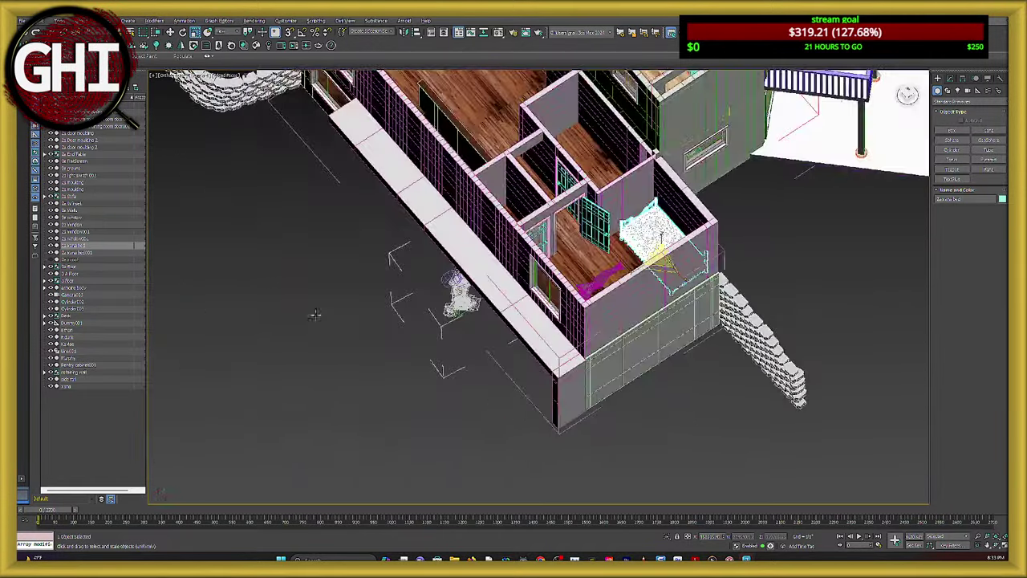
{"action": "middle_click_drag", "start_coordinate": [476, 336], "coordinate": [514, 341], "text": "alt"}
{"action": "scroll", "coordinate": [709, 251], "scroll_direction": "up", "scroll_amount": 5}
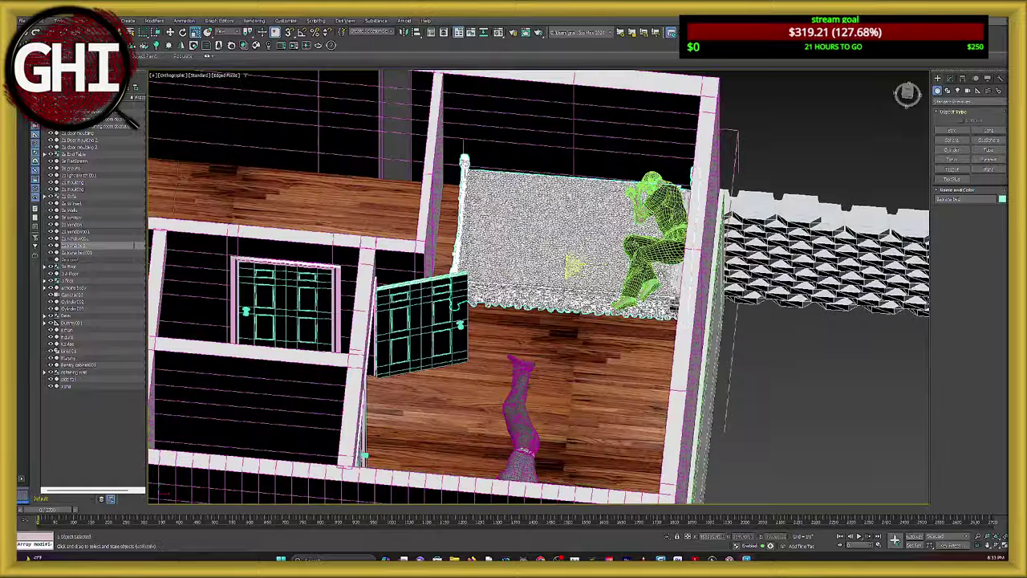
{"action": "middle_click_drag", "start_coordinate": [656, 274], "coordinate": [623, 266], "text": "alt"}
{"action": "scroll", "coordinate": [562, 259], "scroll_direction": "up", "scroll_amount": 5}
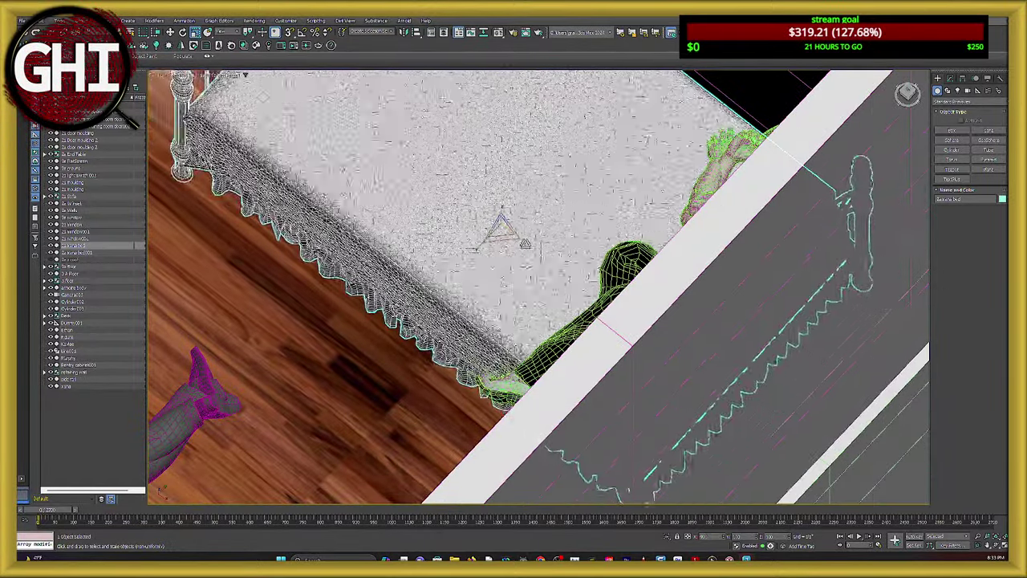
{"action": "scroll", "coordinate": [529, 245], "scroll_direction": "down", "scroll_amount": 10}
{"action": "middle_click_drag", "start_coordinate": [531, 282], "coordinate": [617, 312], "text": "alt"}
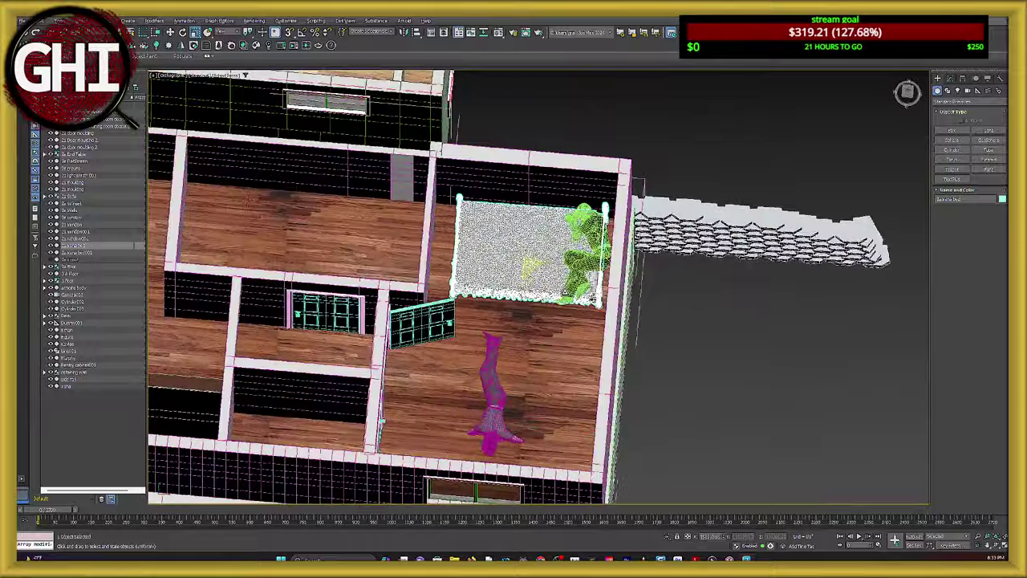
{"action": "scroll", "coordinate": [616, 312], "scroll_direction": "up", "scroll_amount": 2}
Nudge the bed slightly along its X axis toward the corner bedroom's outer wall.
{"action": "key", "text": "w"}
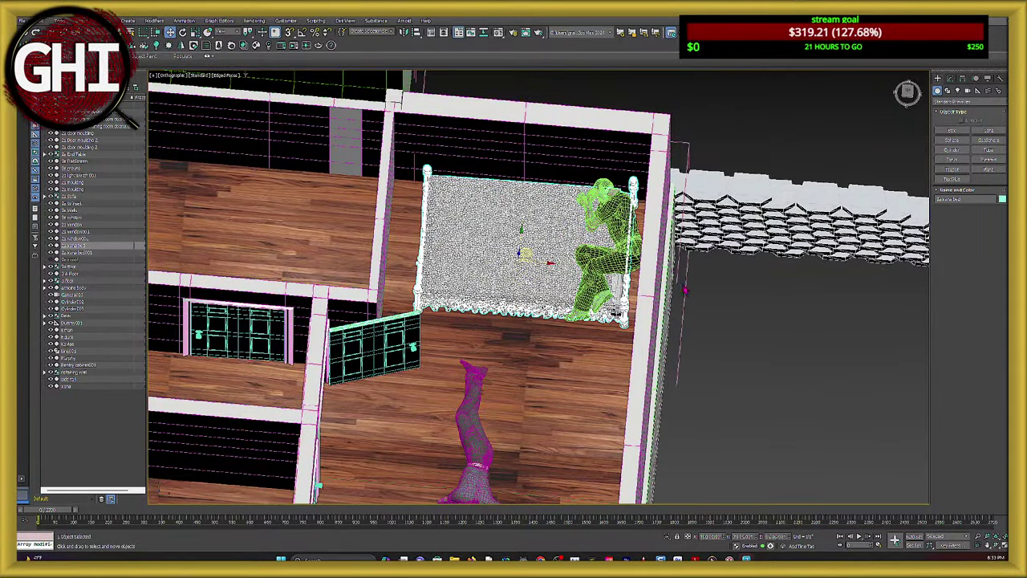
{"action": "scroll", "coordinate": [615, 313], "scroll_direction": "up", "scroll_amount": 3}
{"action": "left_click_drag", "start_coordinate": [441, 226], "coordinate": [462, 235]}
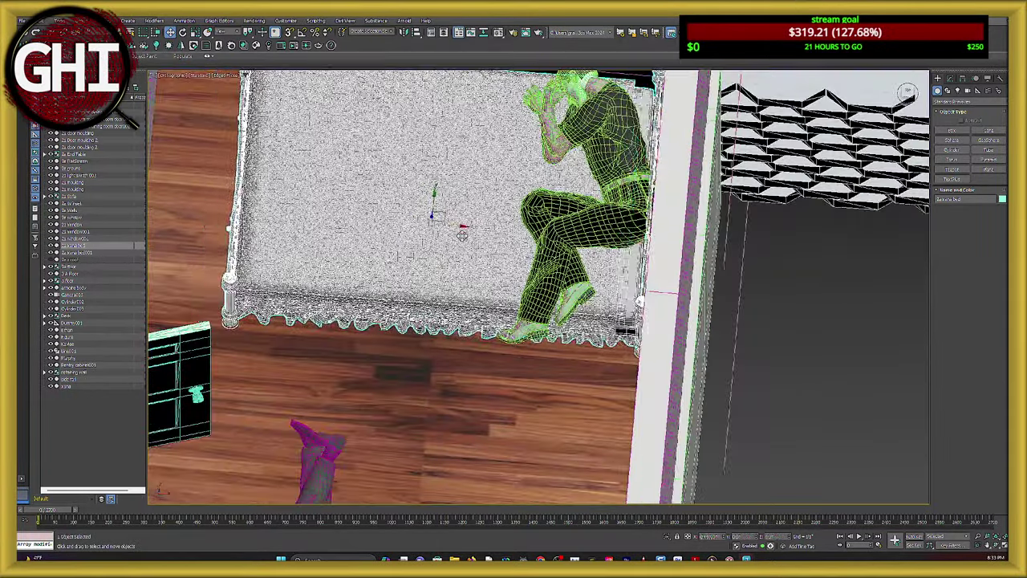
{"action": "middle_click_drag", "start_coordinate": [500, 262], "coordinate": [519, 269], "text": "alt"}
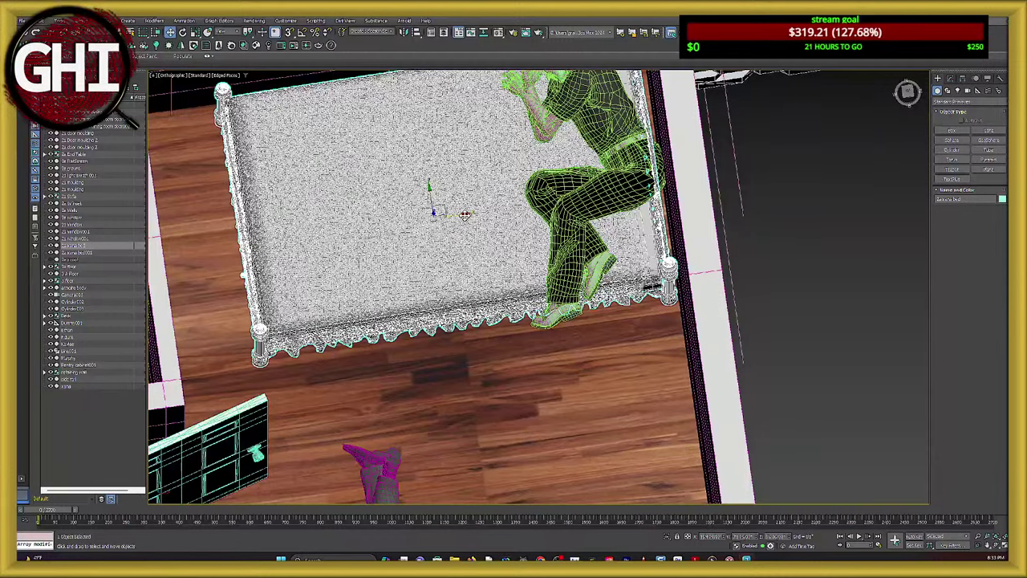
{"action": "left_click_drag", "start_coordinate": [465, 214], "coordinate": [467, 215]}
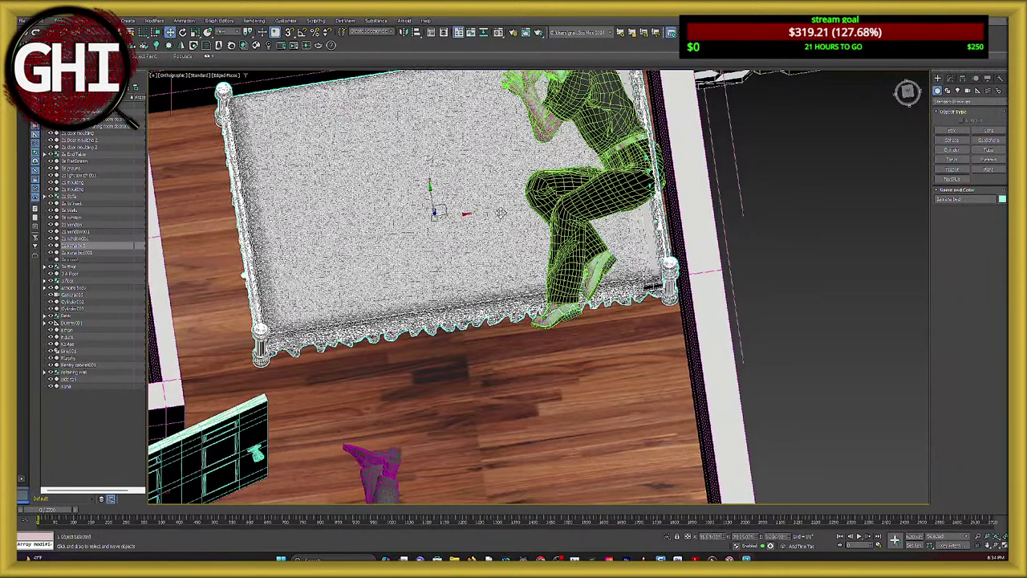
Rotate the green figure on the bed horizontally by about a quarter turn so its head points toward the outer wall.
{"action": "left_click", "coordinate": [561, 264]}
{"action": "scroll", "coordinate": [514, 358], "scroll_direction": "down", "scroll_amount": 2}
{"action": "scroll", "coordinate": [510, 292], "scroll_direction": "up", "scroll_amount": 1}
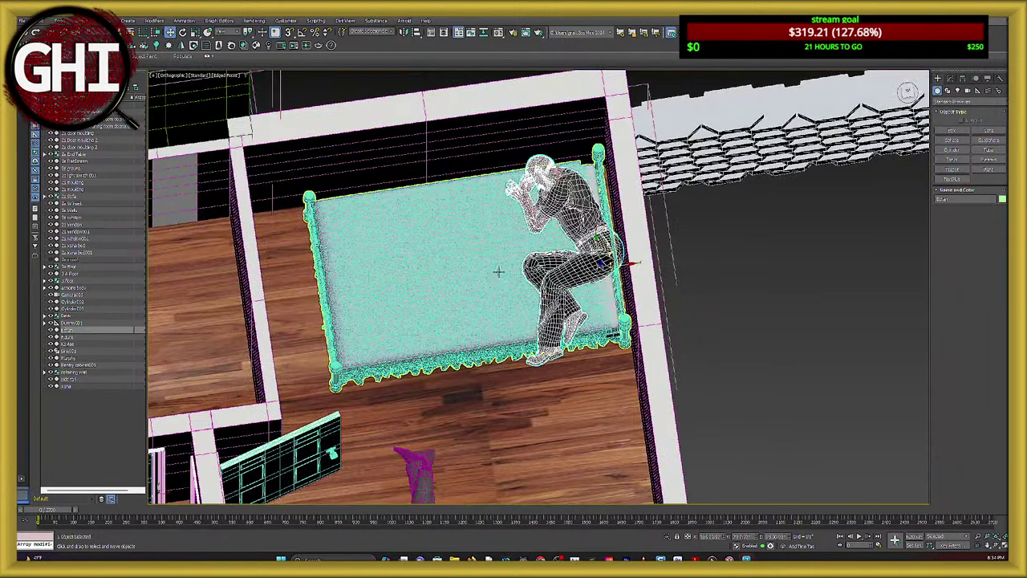
{"action": "left_click", "coordinate": [183, 32]}
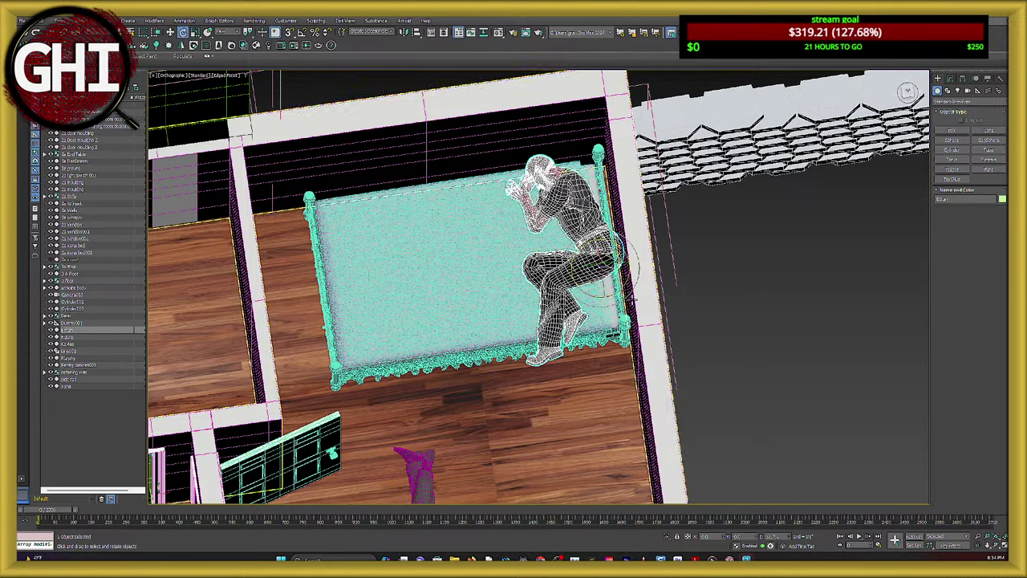
{"action": "left_click_drag", "start_coordinate": [607, 292], "coordinate": [582, 256]}
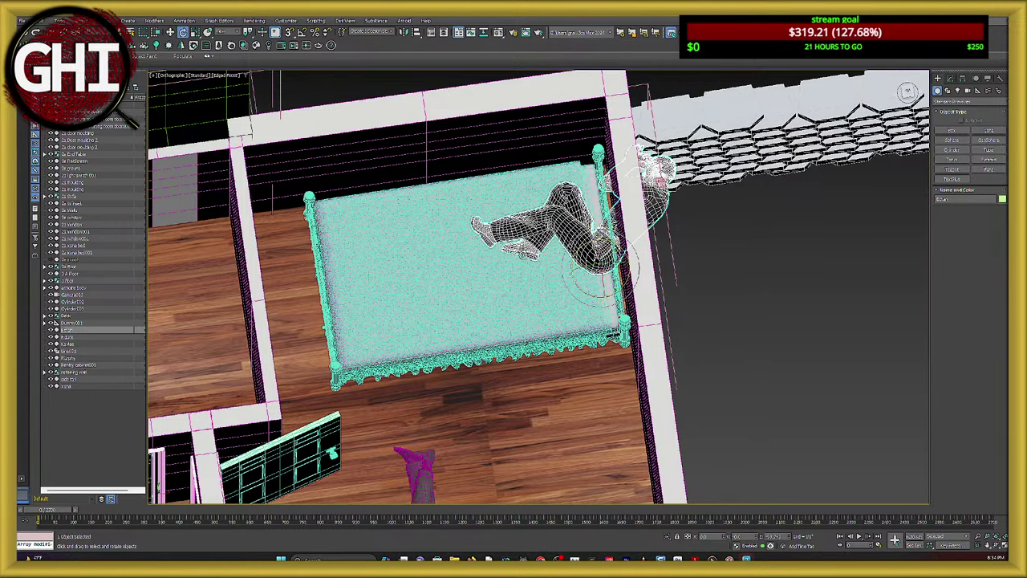
Move the rotated figure away from the outer wall until it lies fully on the bed, and save the scene.
{"action": "left_click", "coordinate": [170, 32]}
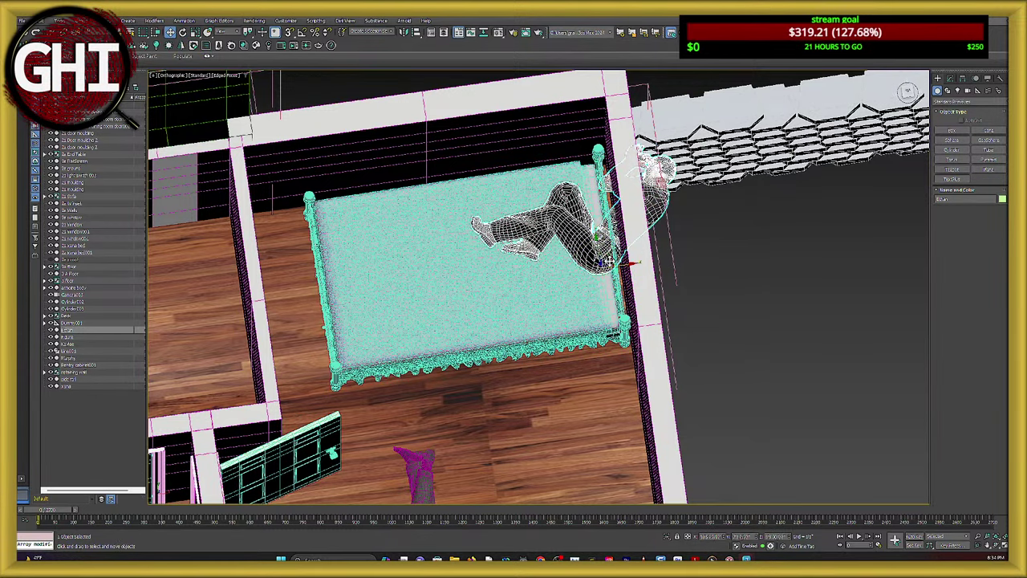
{"action": "left_click_drag", "start_coordinate": [609, 258], "coordinate": [534, 266]}
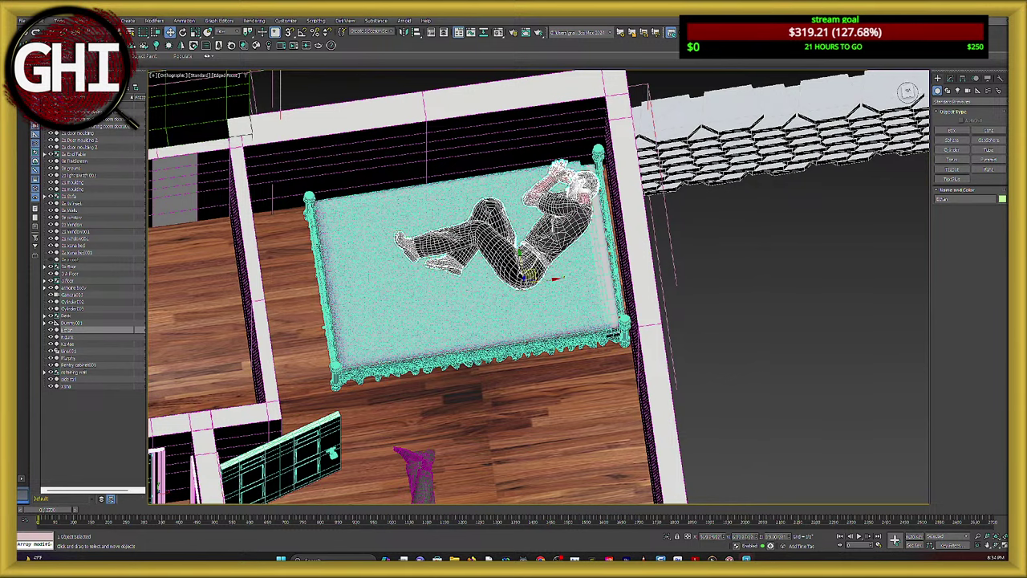
{"action": "left_click", "coordinate": [21, 21]}
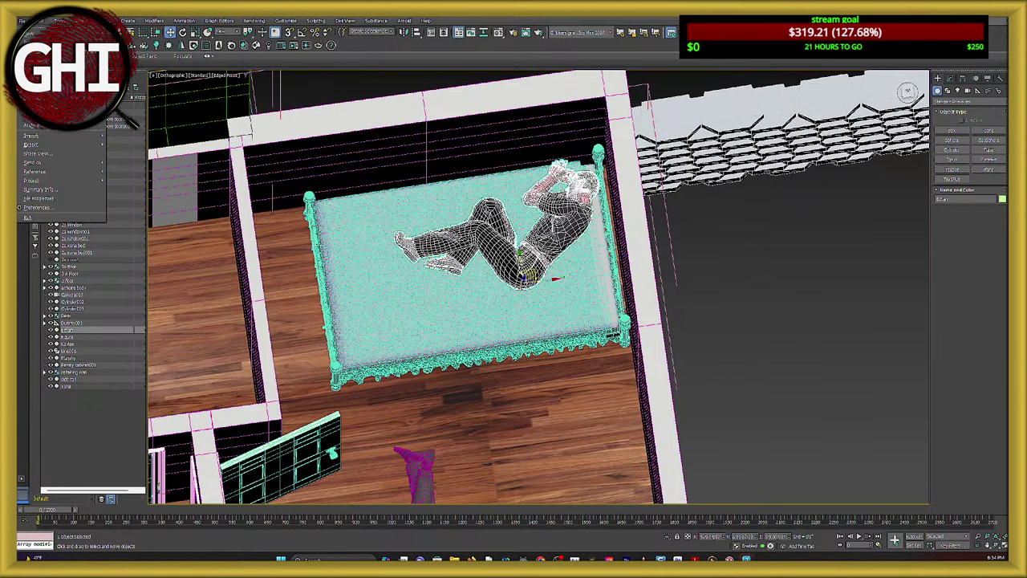
{"action": "left_click", "coordinate": [45, 88]}
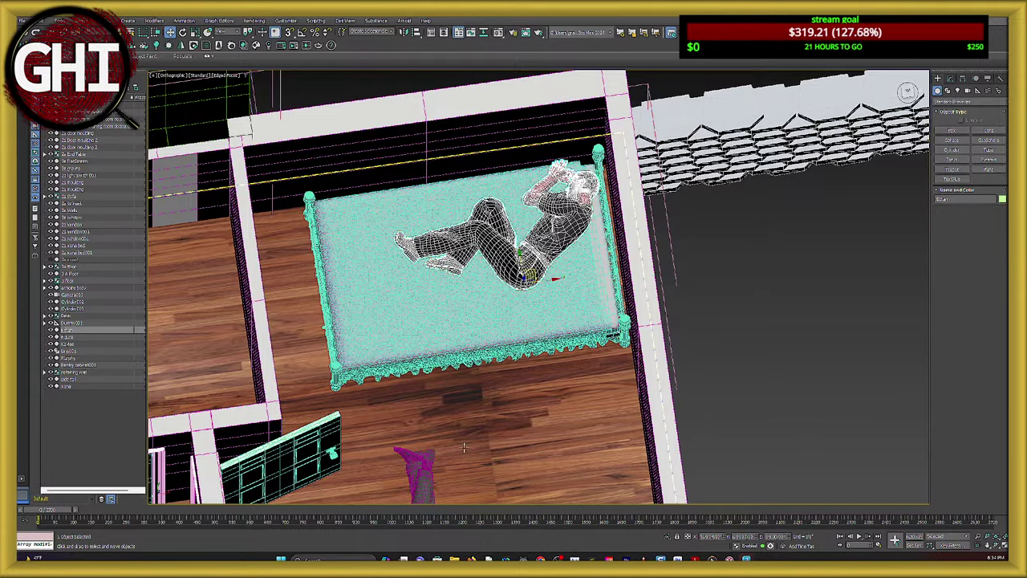
Examine the roofless house from several sides, checking the beds and figures in the rear wing and the upstairs bedrooms.
{"action": "scroll", "coordinate": [439, 317], "scroll_direction": "down", "scroll_amount": 5}
{"action": "middle_click_drag", "start_coordinate": [398, 322], "coordinate": [372, 256]}
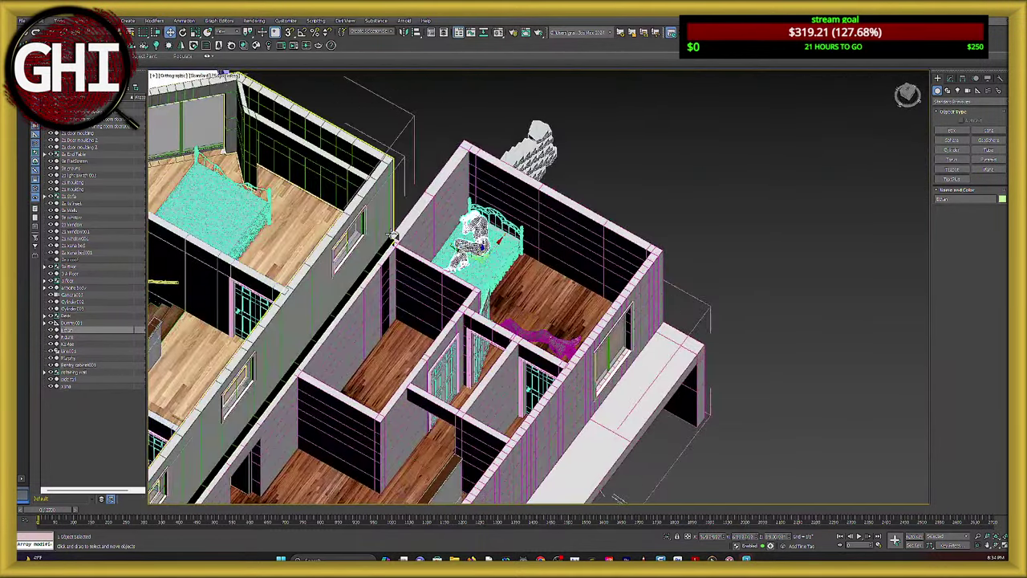
{"action": "scroll", "coordinate": [372, 256], "scroll_direction": "down", "scroll_amount": 4}
{"action": "middle_click_drag", "start_coordinate": [449, 305], "coordinate": [490, 265], "text": "alt"}
{"action": "scroll", "coordinate": [268, 193], "scroll_direction": "up", "scroll_amount": 3}
{"action": "scroll", "coordinate": [377, 229], "scroll_direction": "down", "scroll_amount": 2}
{"action": "middle_click_drag", "start_coordinate": [377, 229], "coordinate": [191, 353], "text": "alt"}
{"action": "scroll", "coordinate": [389, 234], "scroll_direction": "up", "scroll_amount": 4}
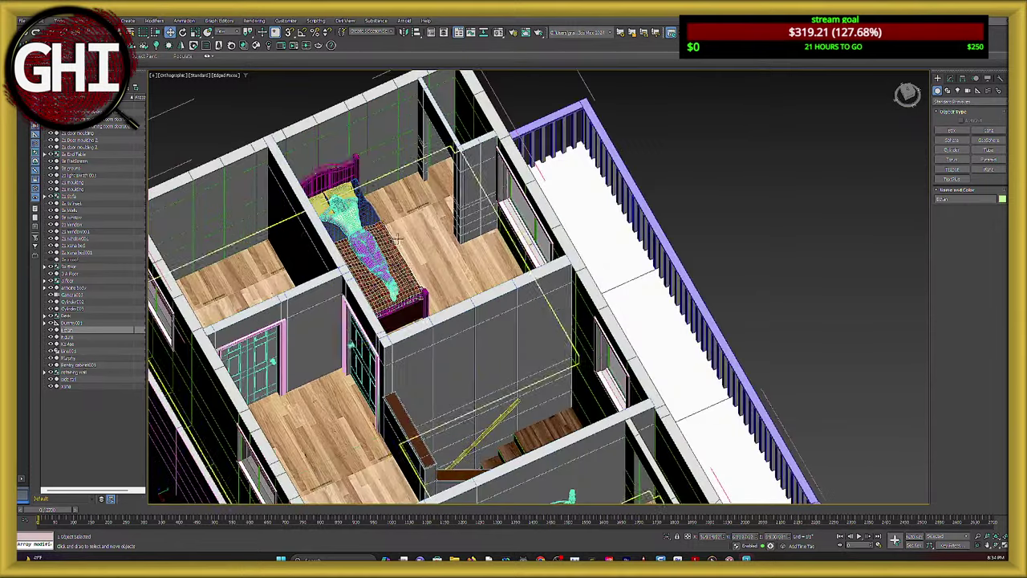
{"action": "scroll", "coordinate": [482, 288], "scroll_direction": "down", "scroll_amount": 8}
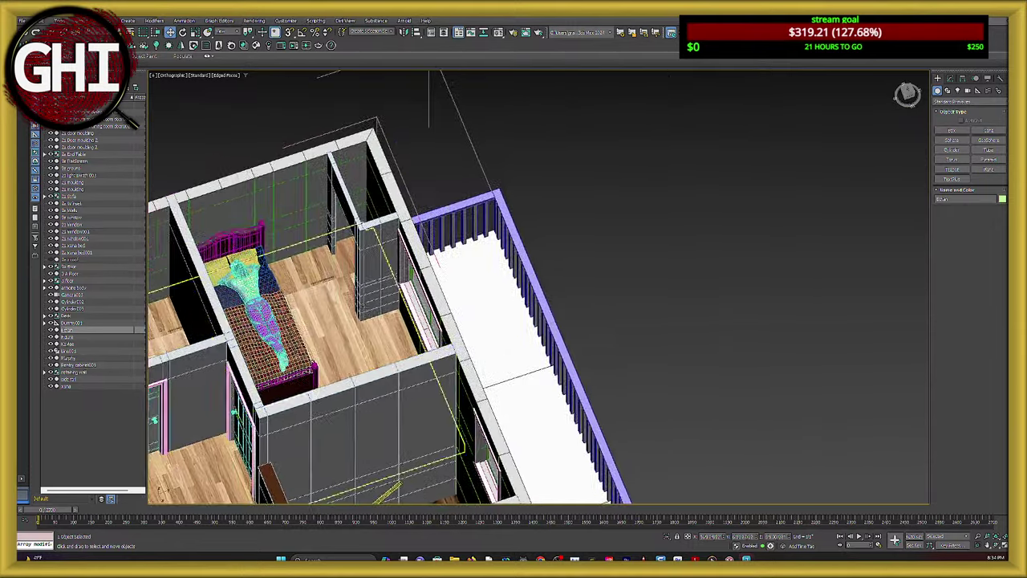
{"action": "middle_click_drag", "start_coordinate": [271, 397], "coordinate": [372, 223], "text": "alt"}
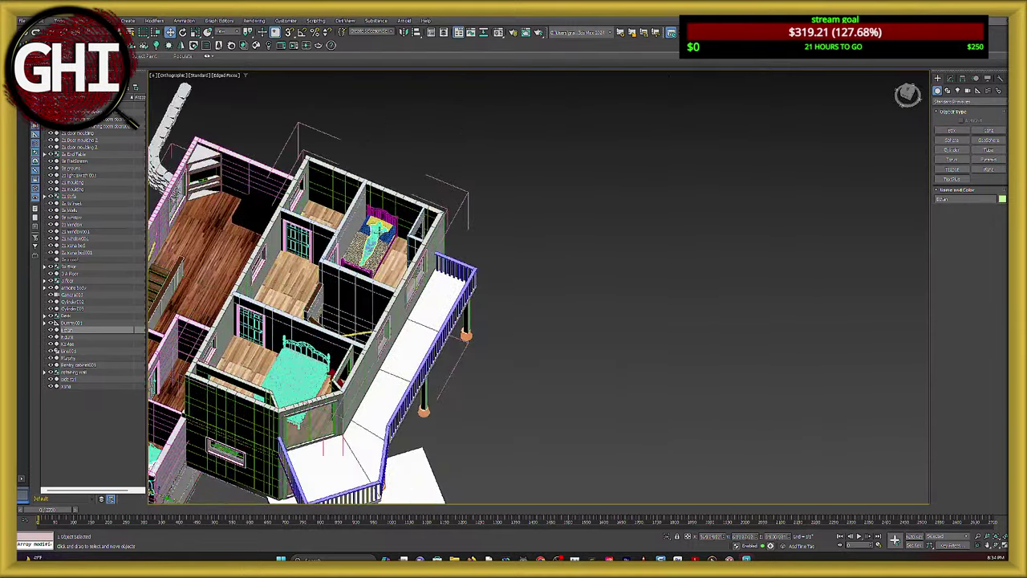